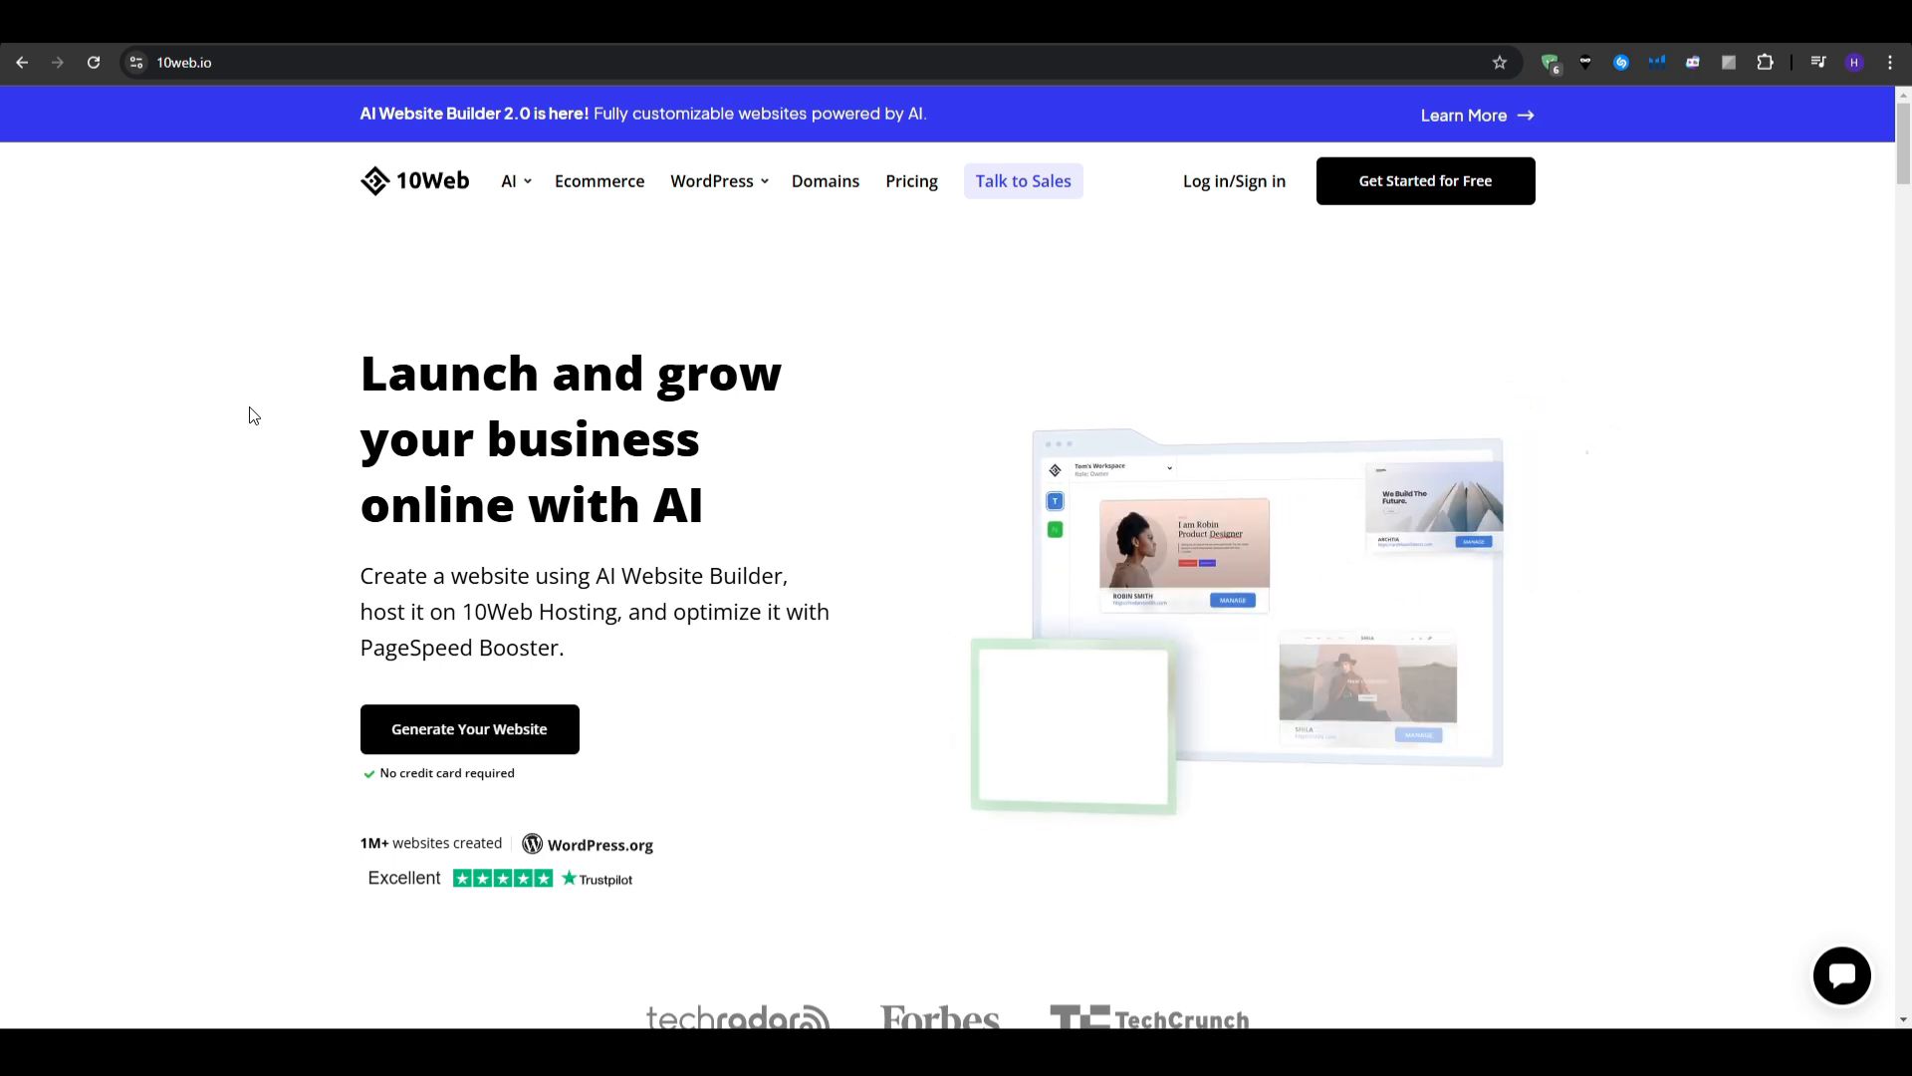
- Scroll through the 10web.io home page and reveal the WordPress navigation dropdown's hosting options
scroll(253, 415, "down", 8)
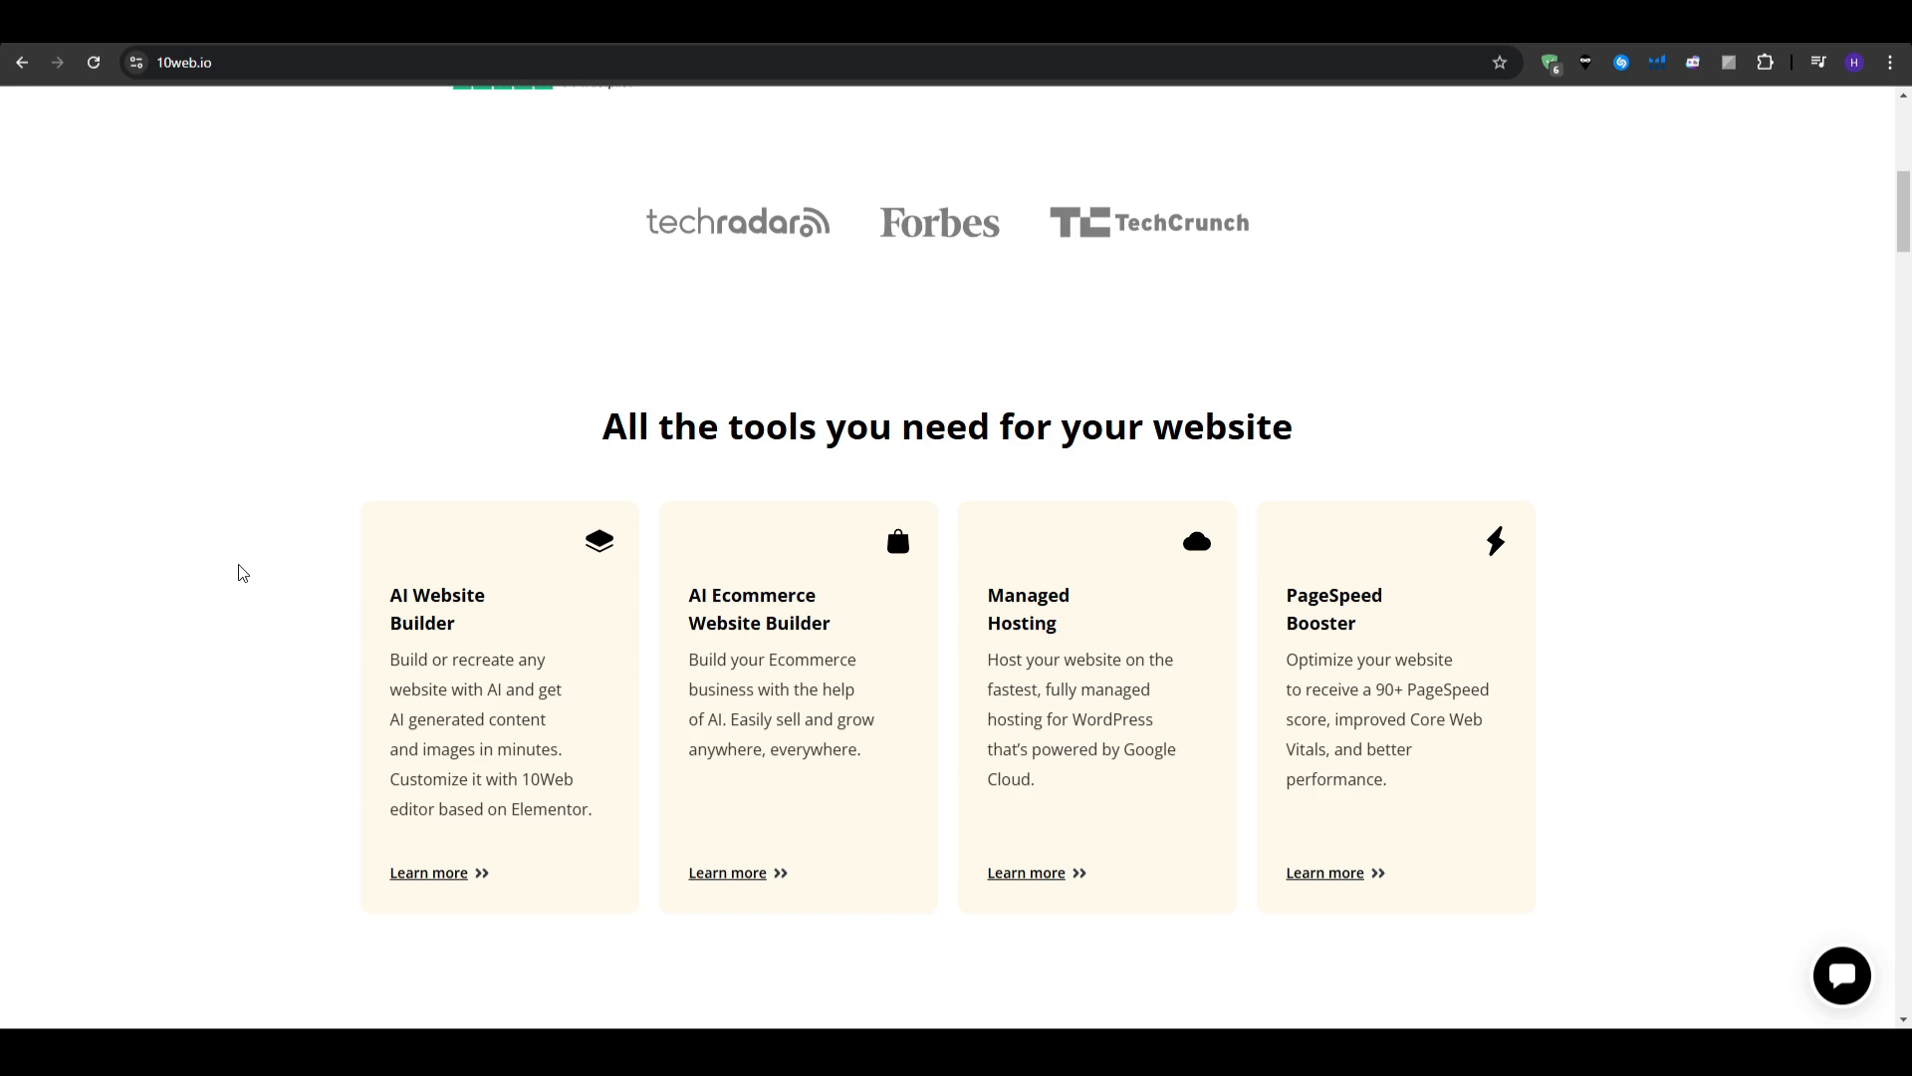
scroll(239, 573, "down", 8)
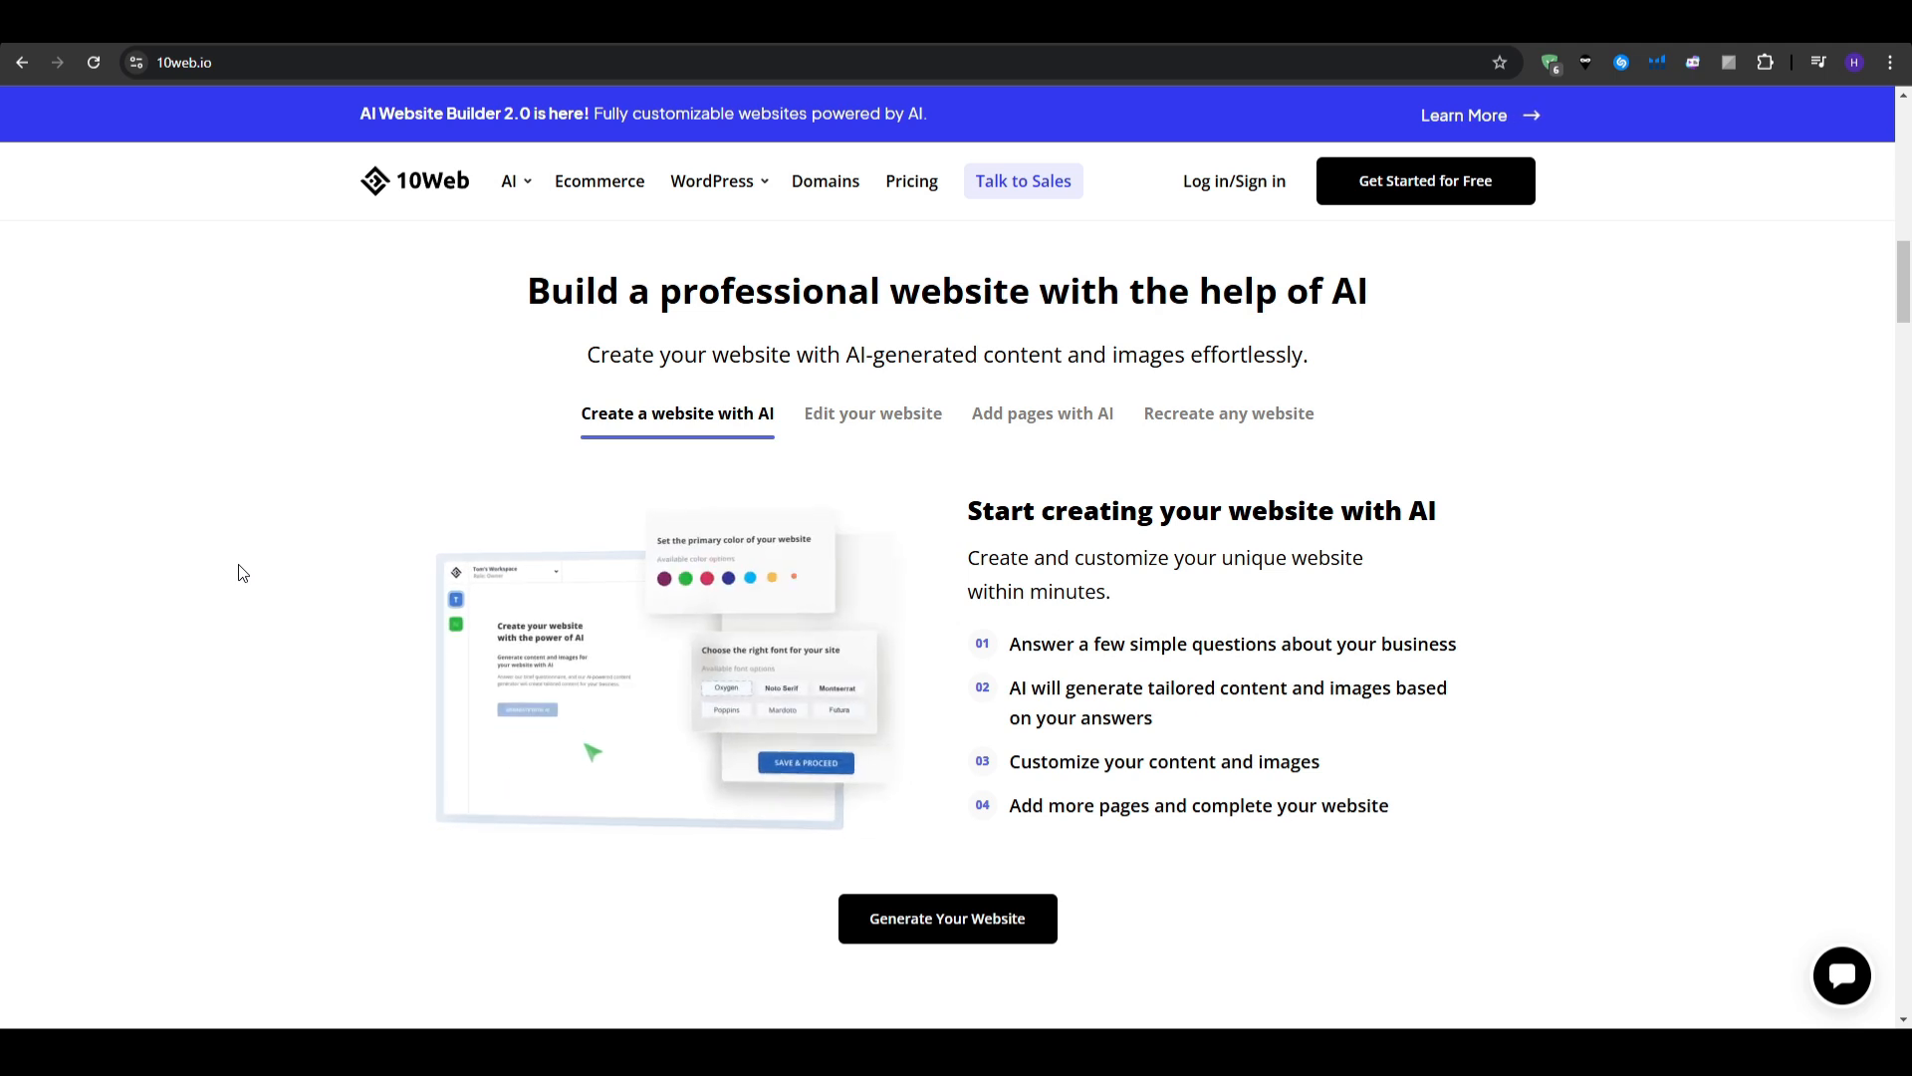
mouse_move(757, 184)
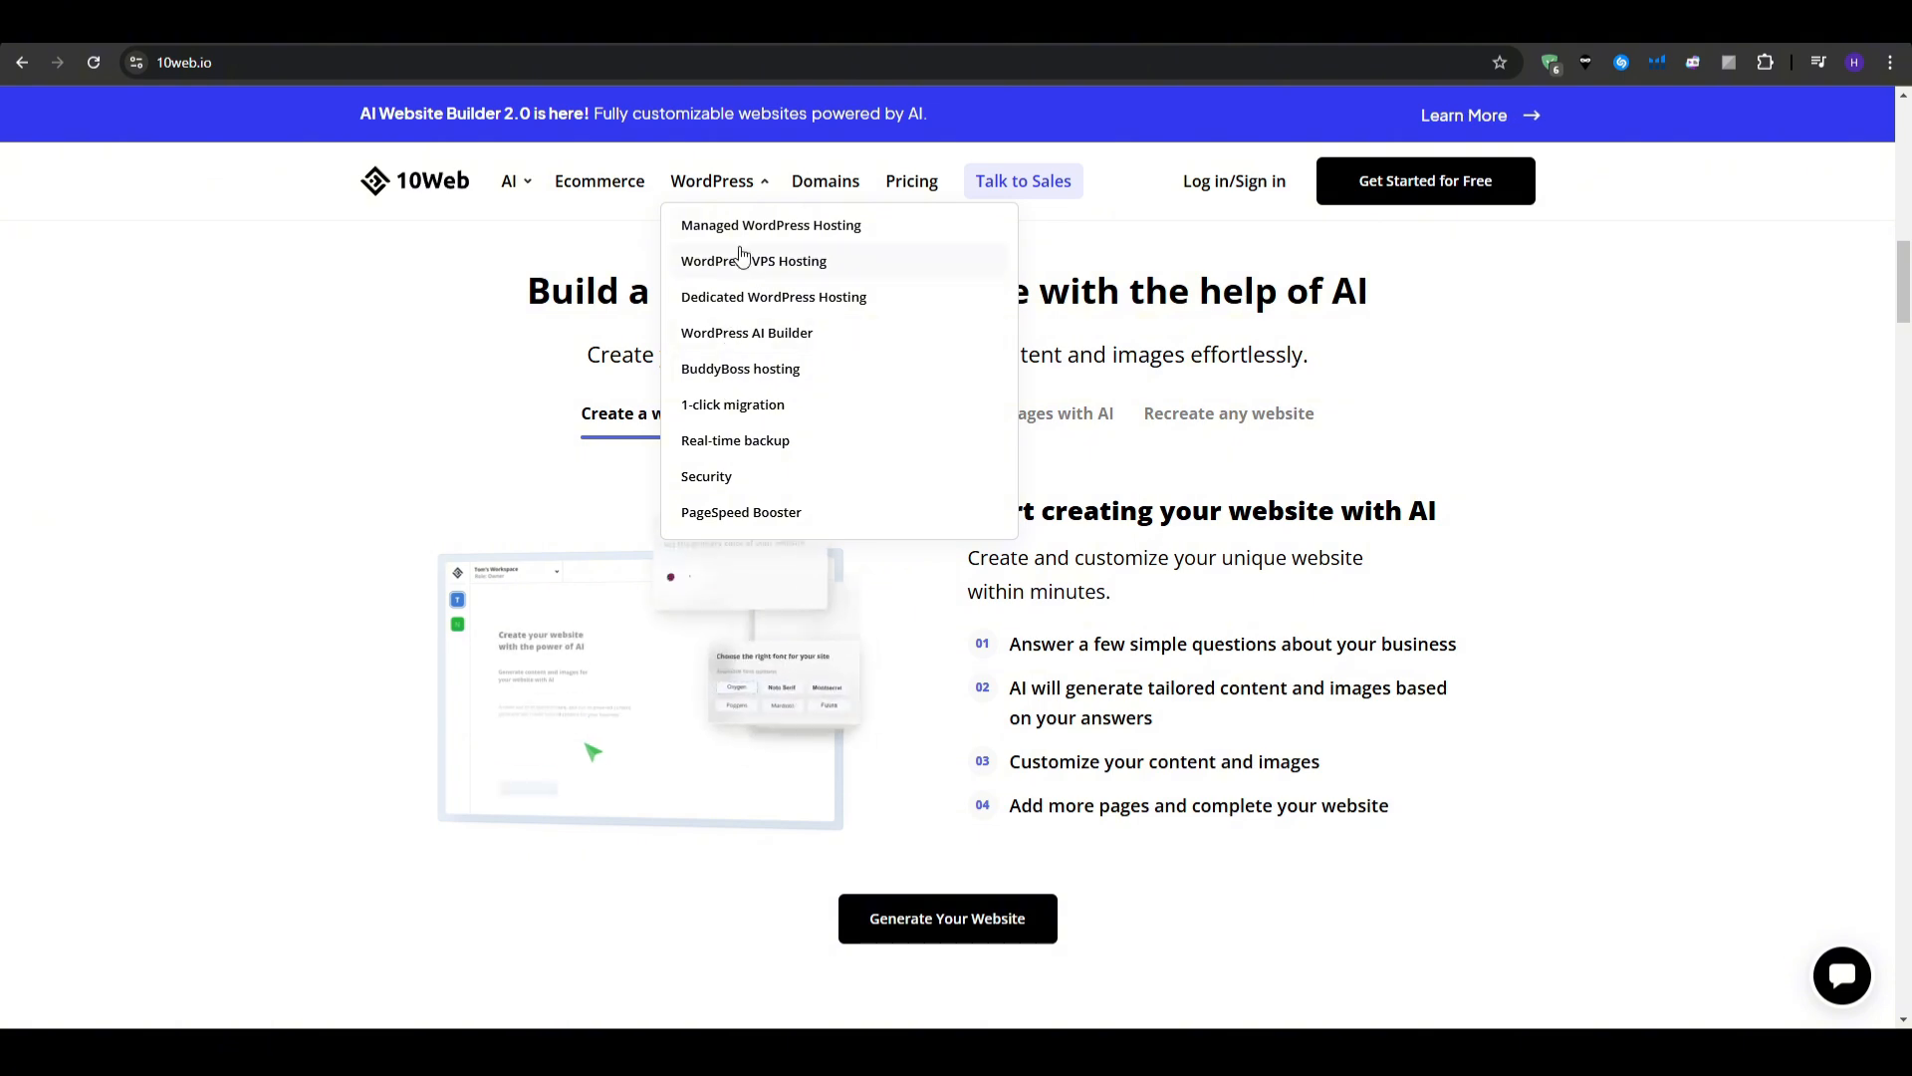
- Open the WordPress AI Builder page, scroll through it, and reveal the AI products menu
left_click(792, 347)
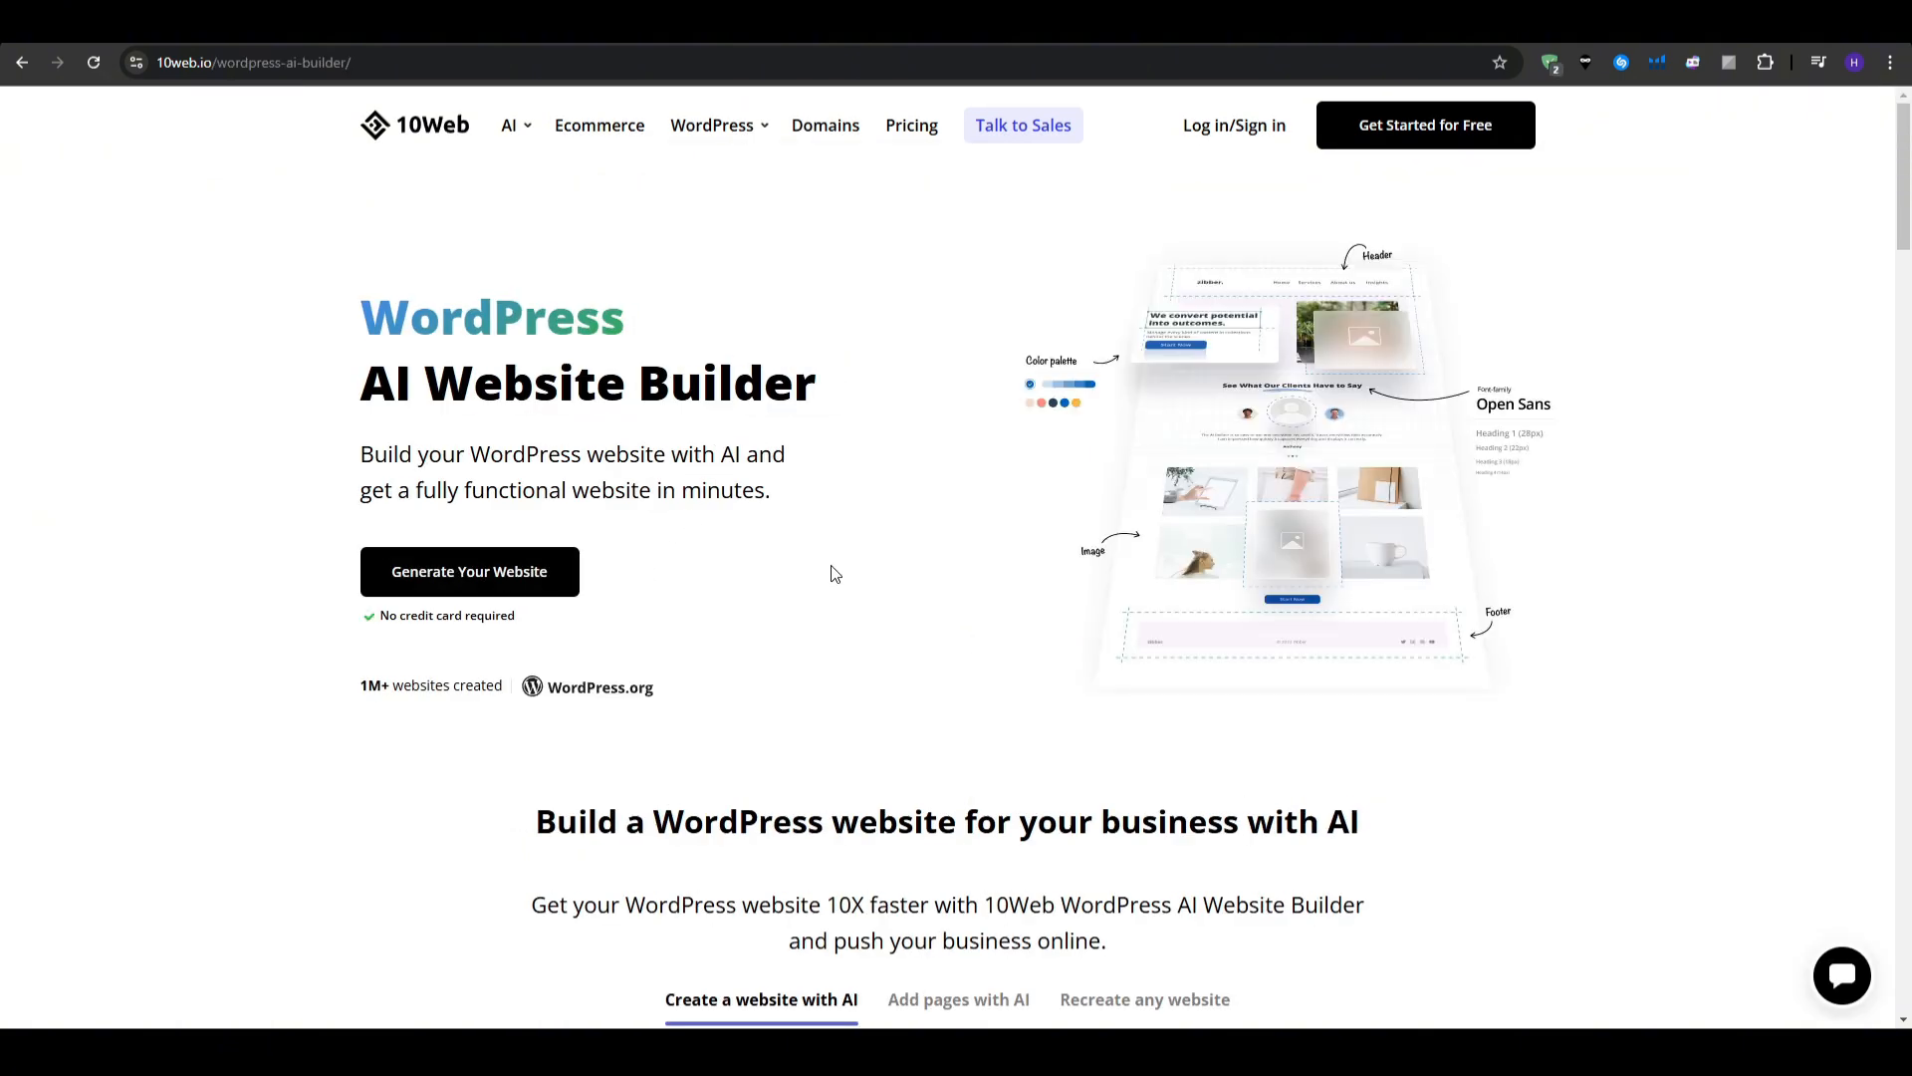
scroll(1667, 602, "down", 5)
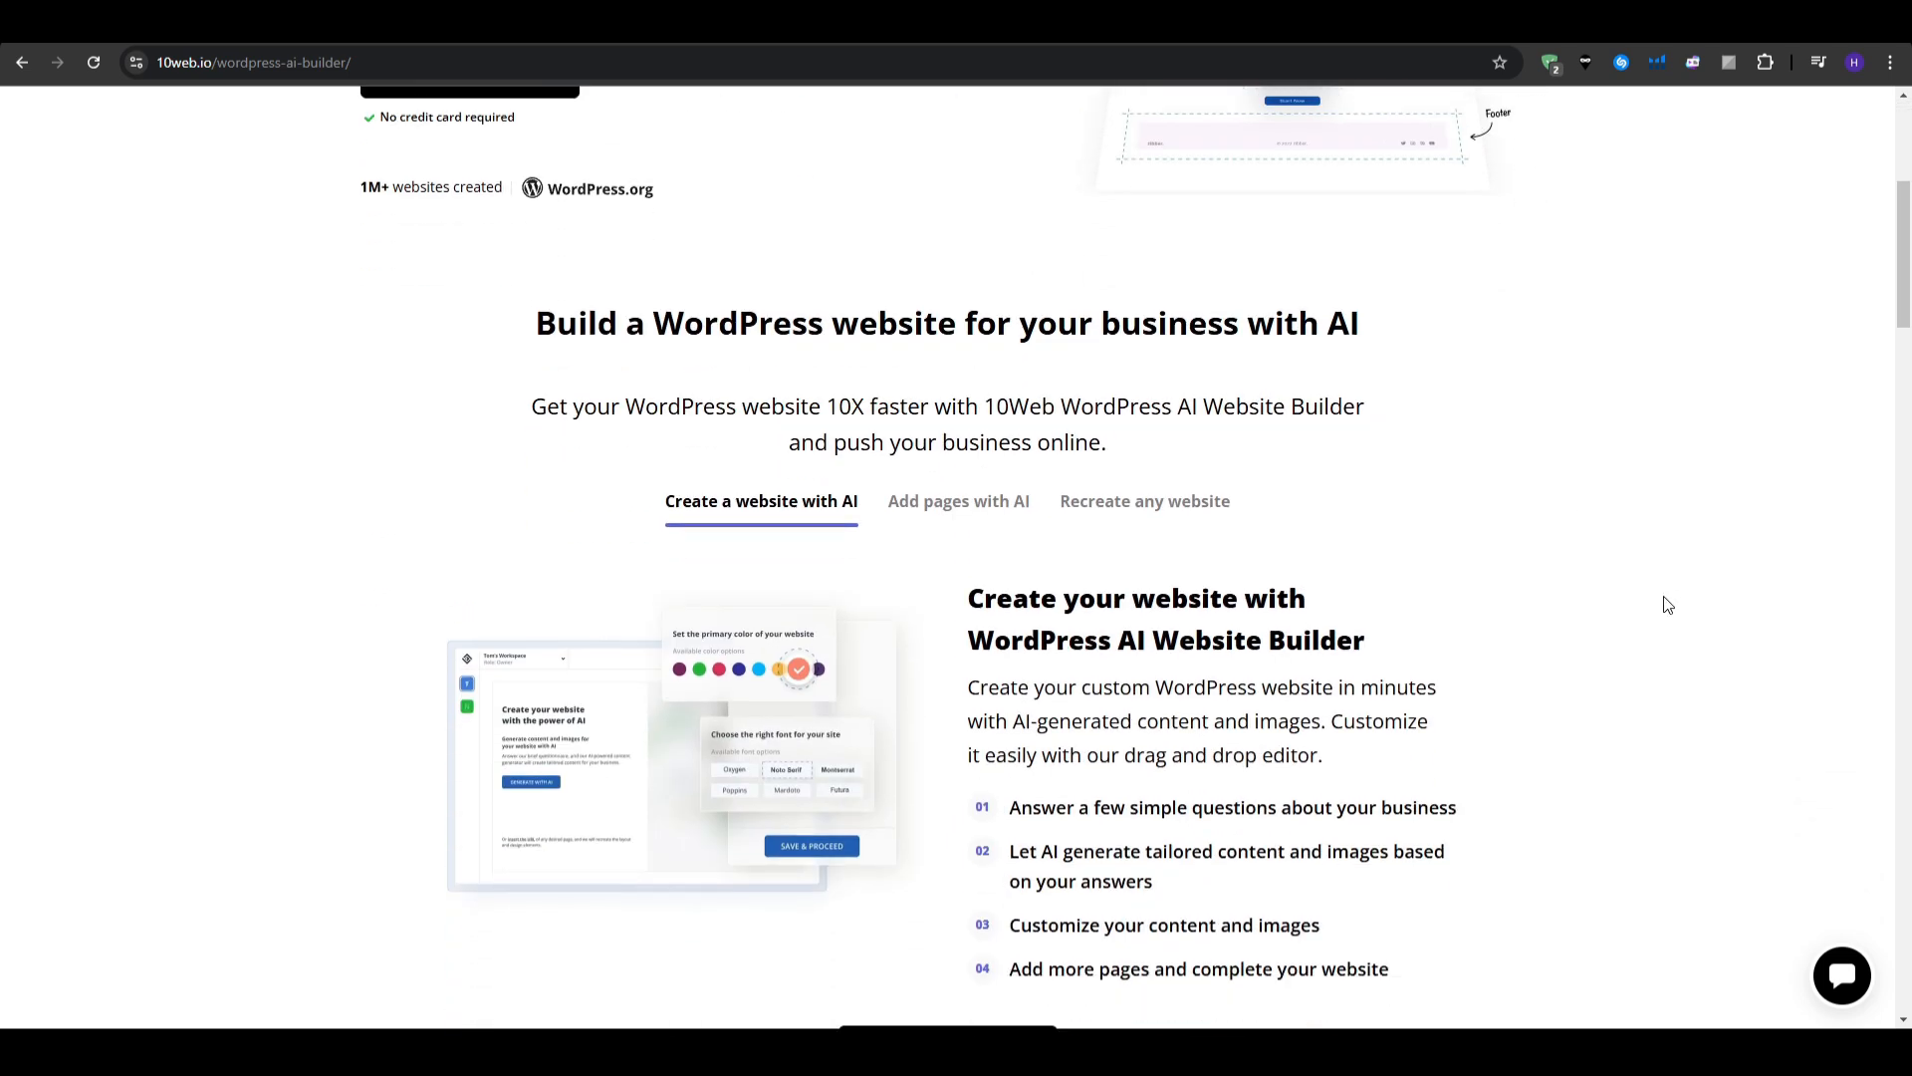
scroll(1666, 605, "down", 1)
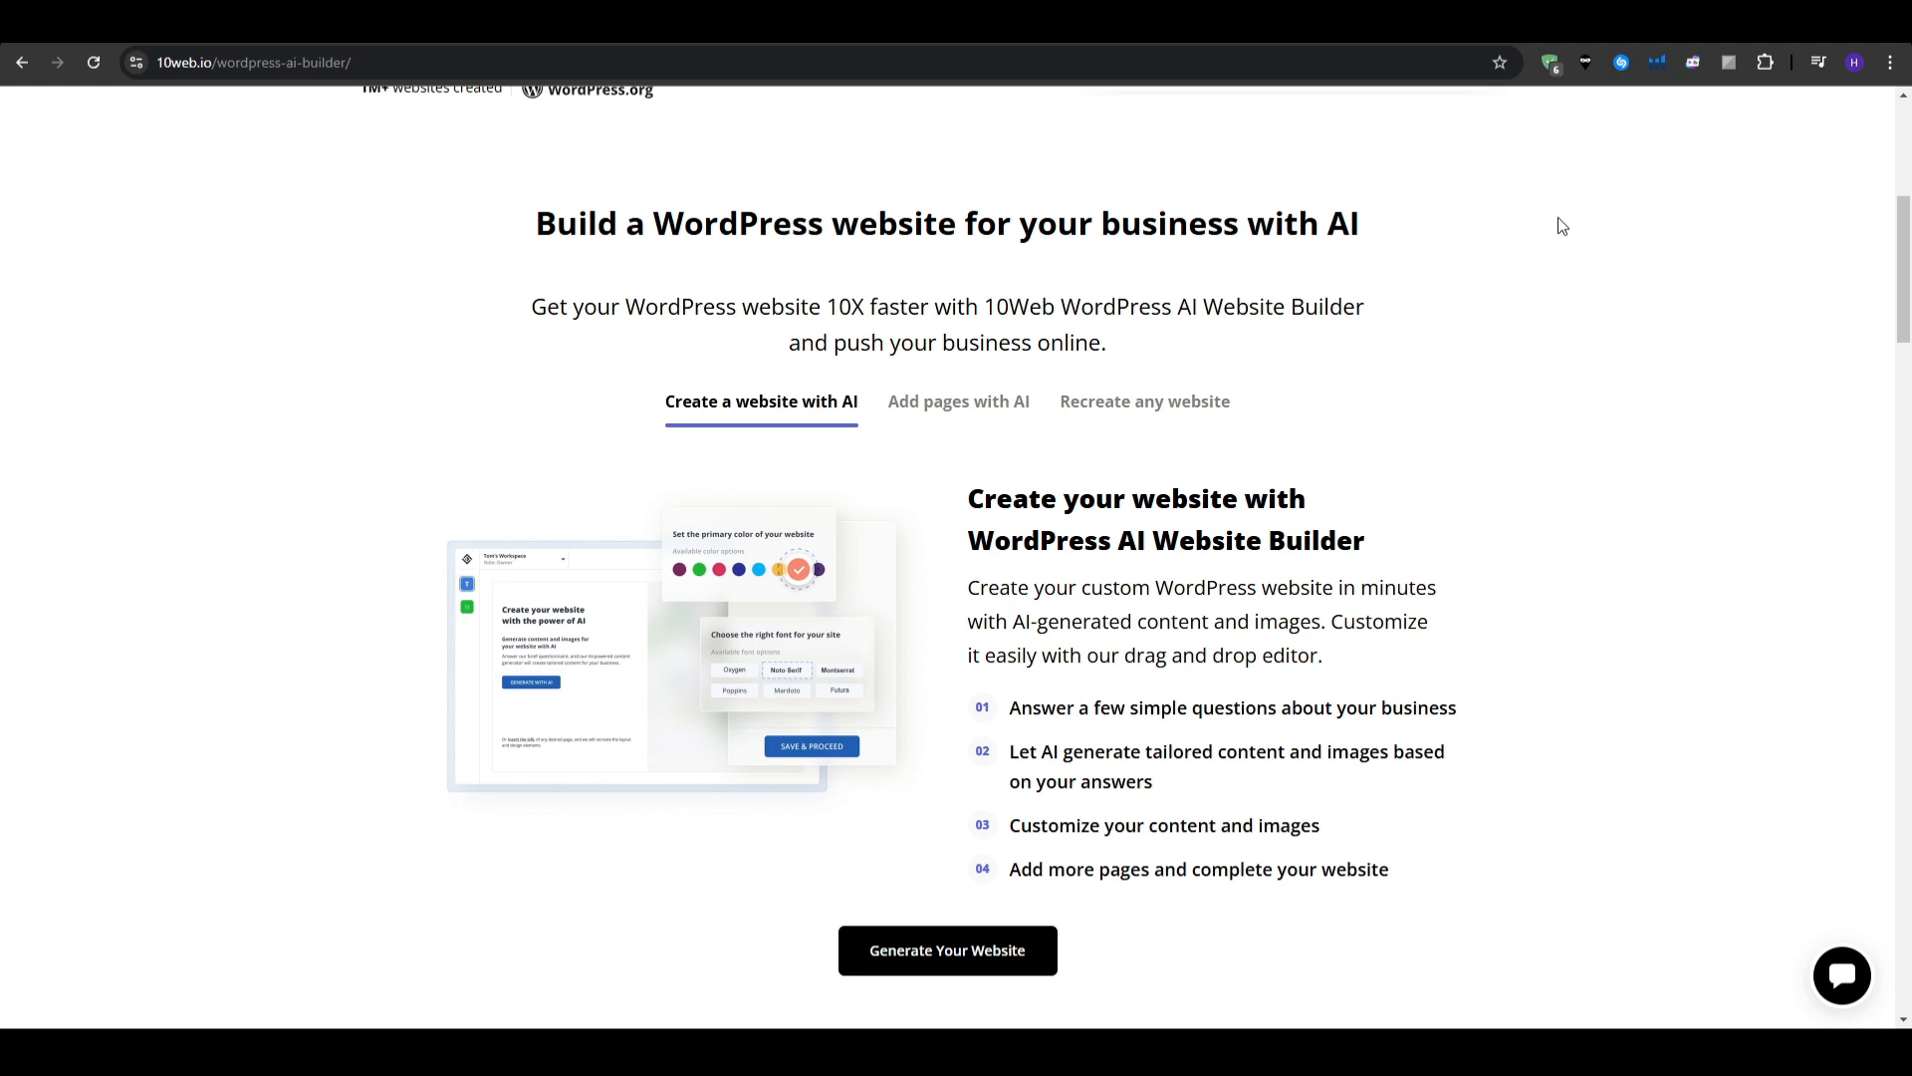
scroll(1554, 302, "up", 6)
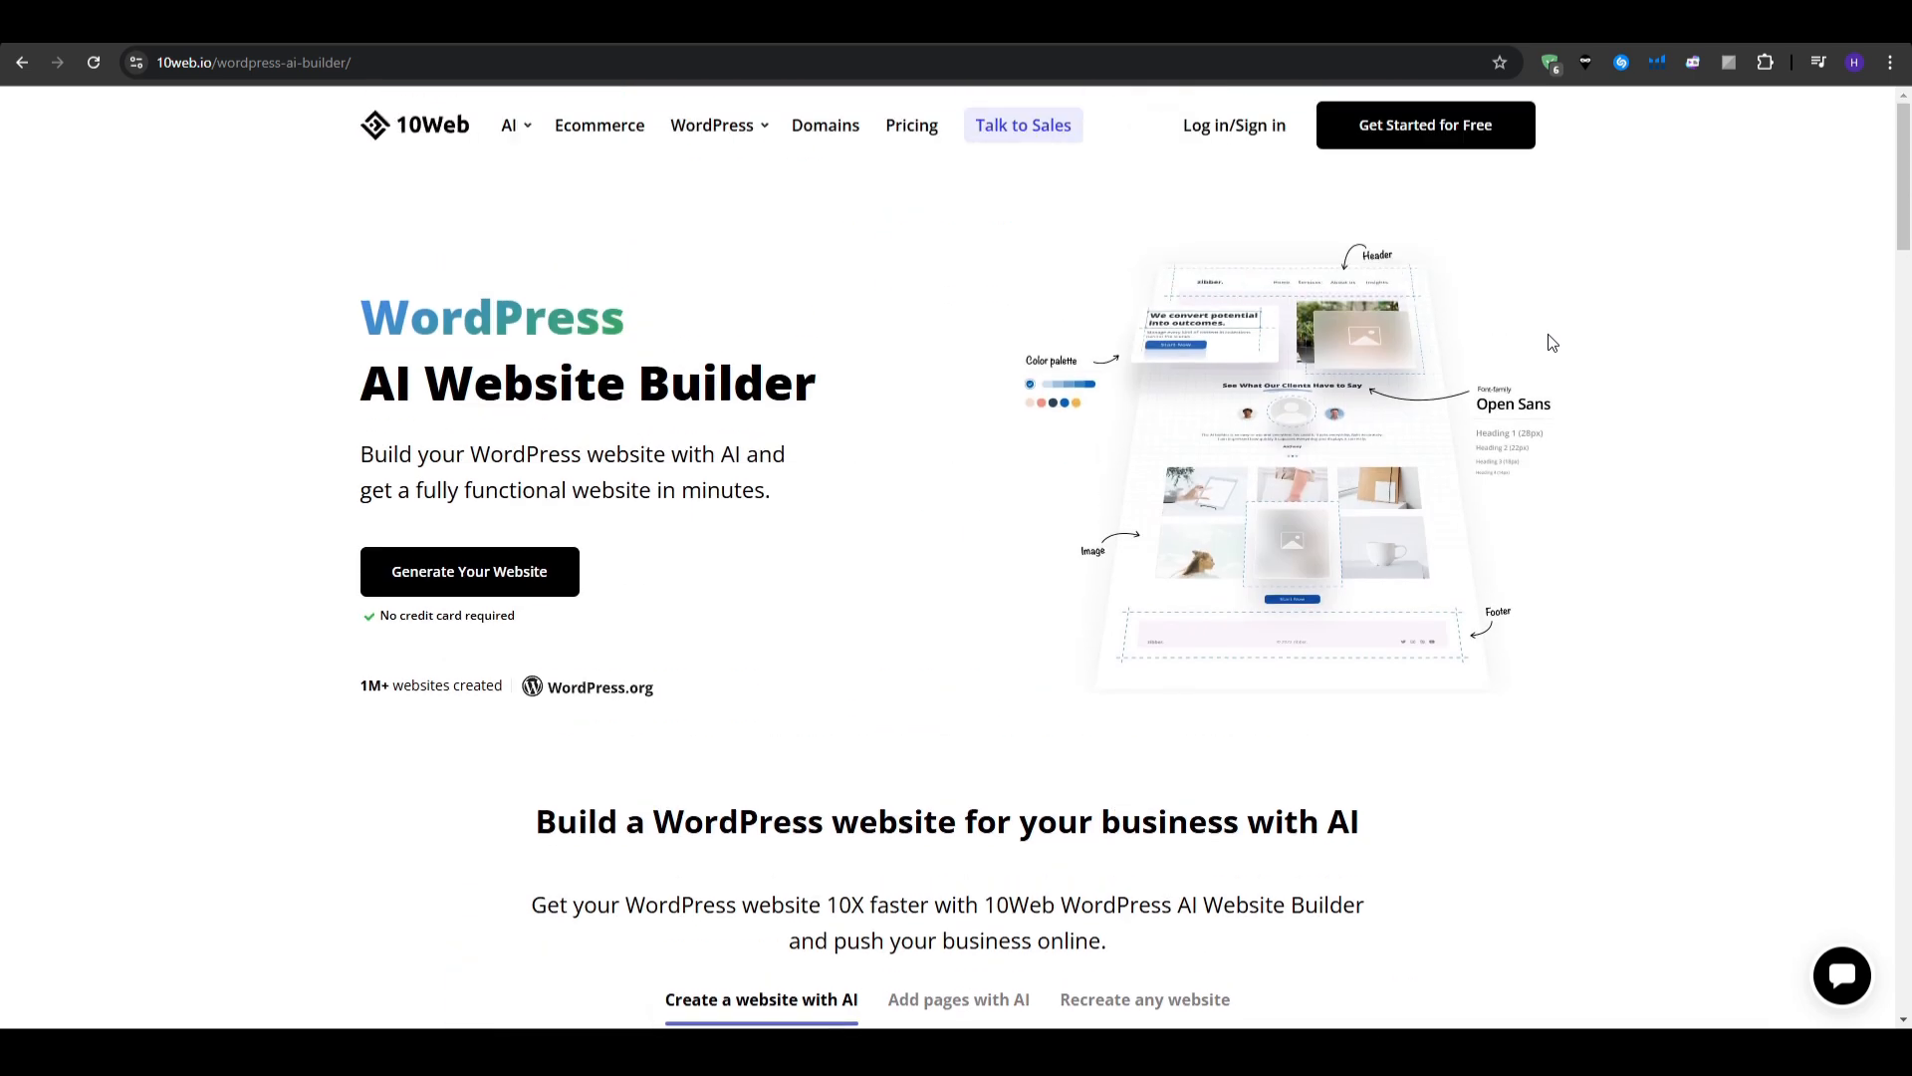
mouse_move(528, 138)
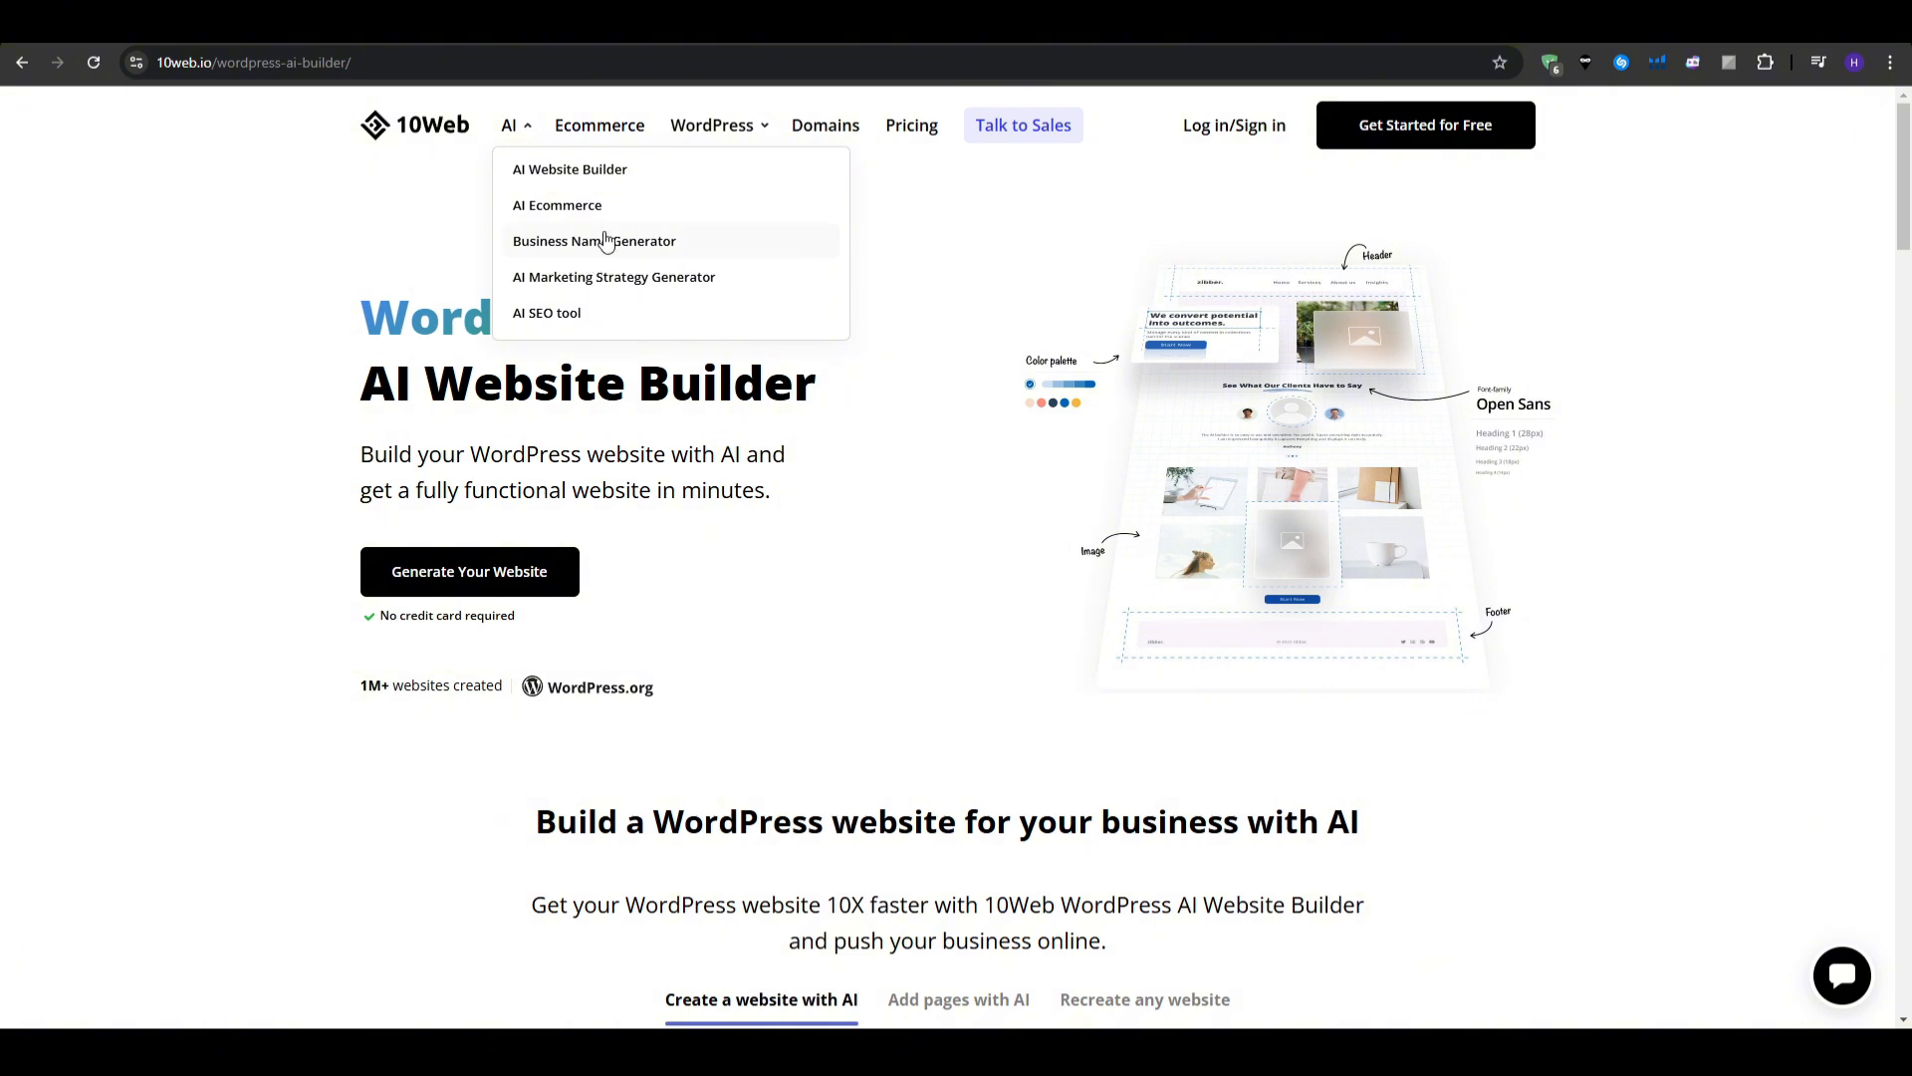
- View the AI Website Builder page, then head back to the 10web.io home page
left_click(646, 175)
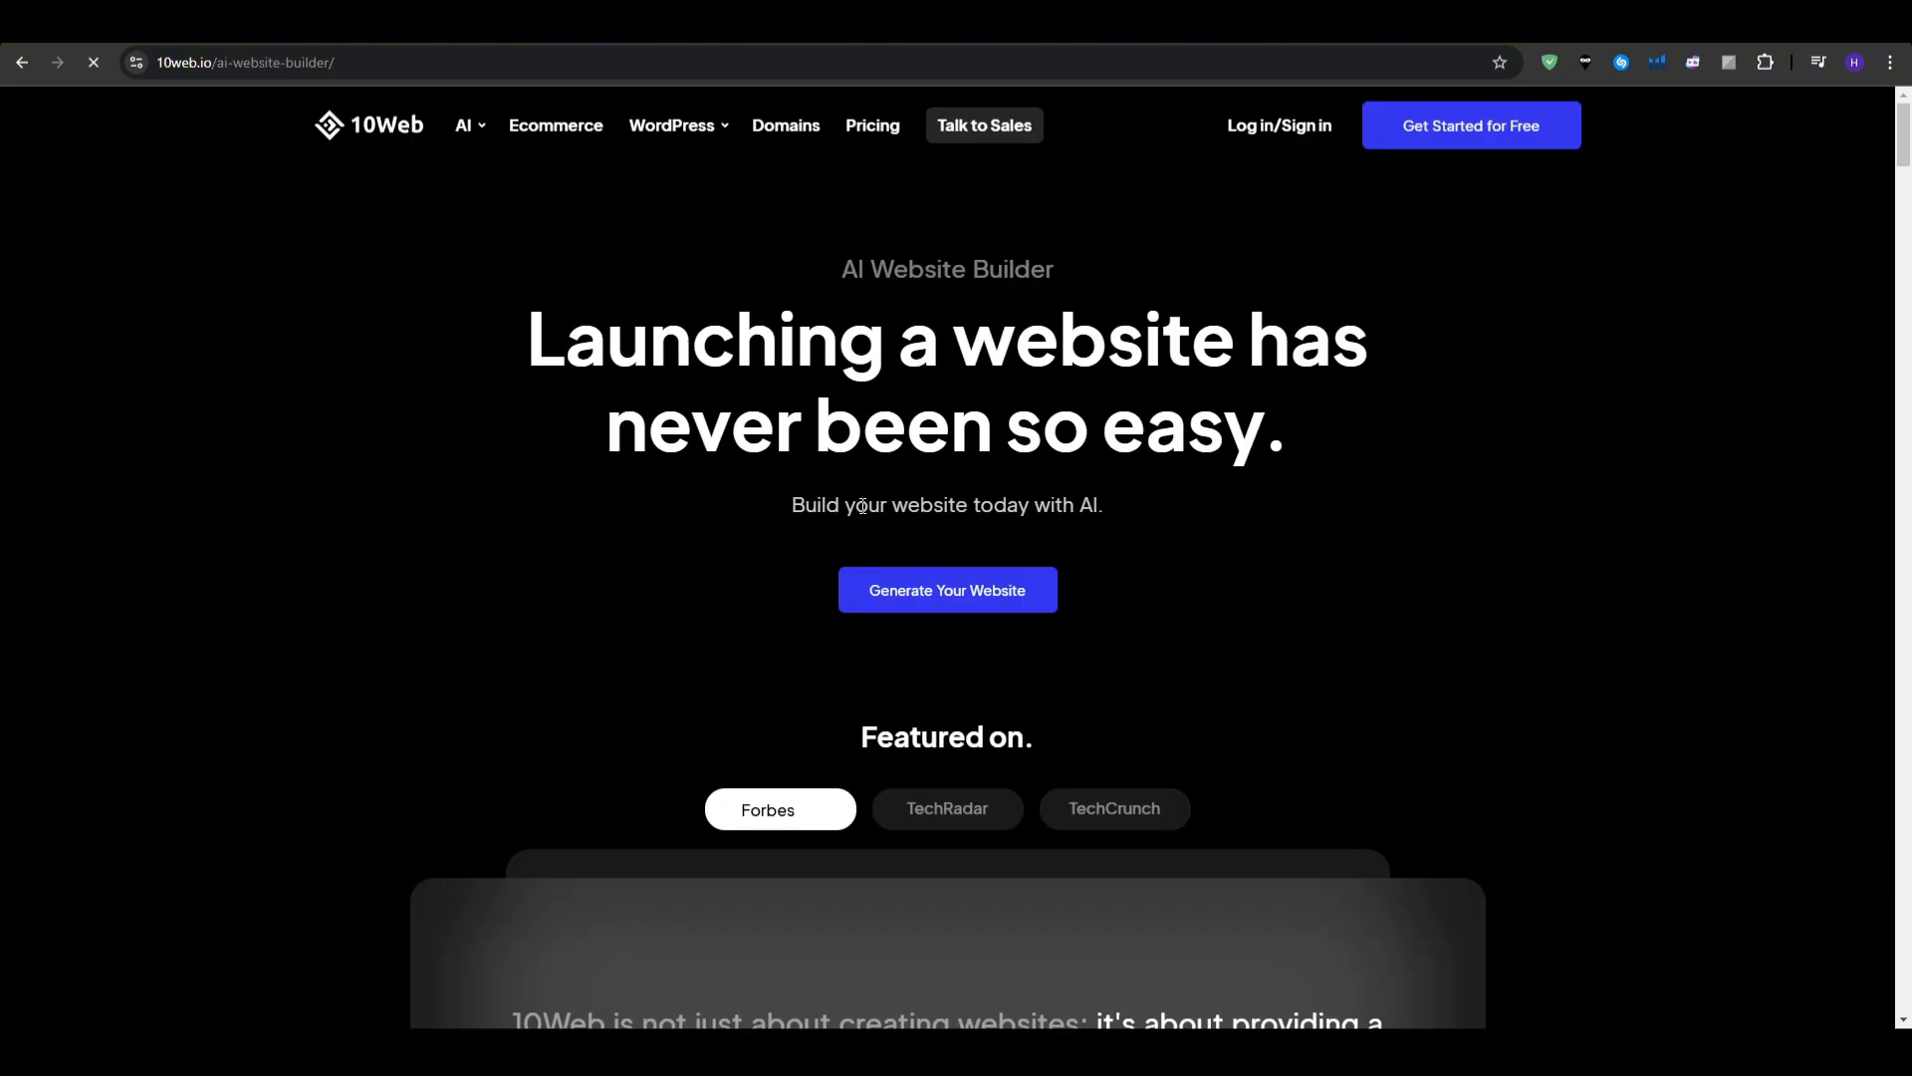
scroll(301, 544, "down", 5)
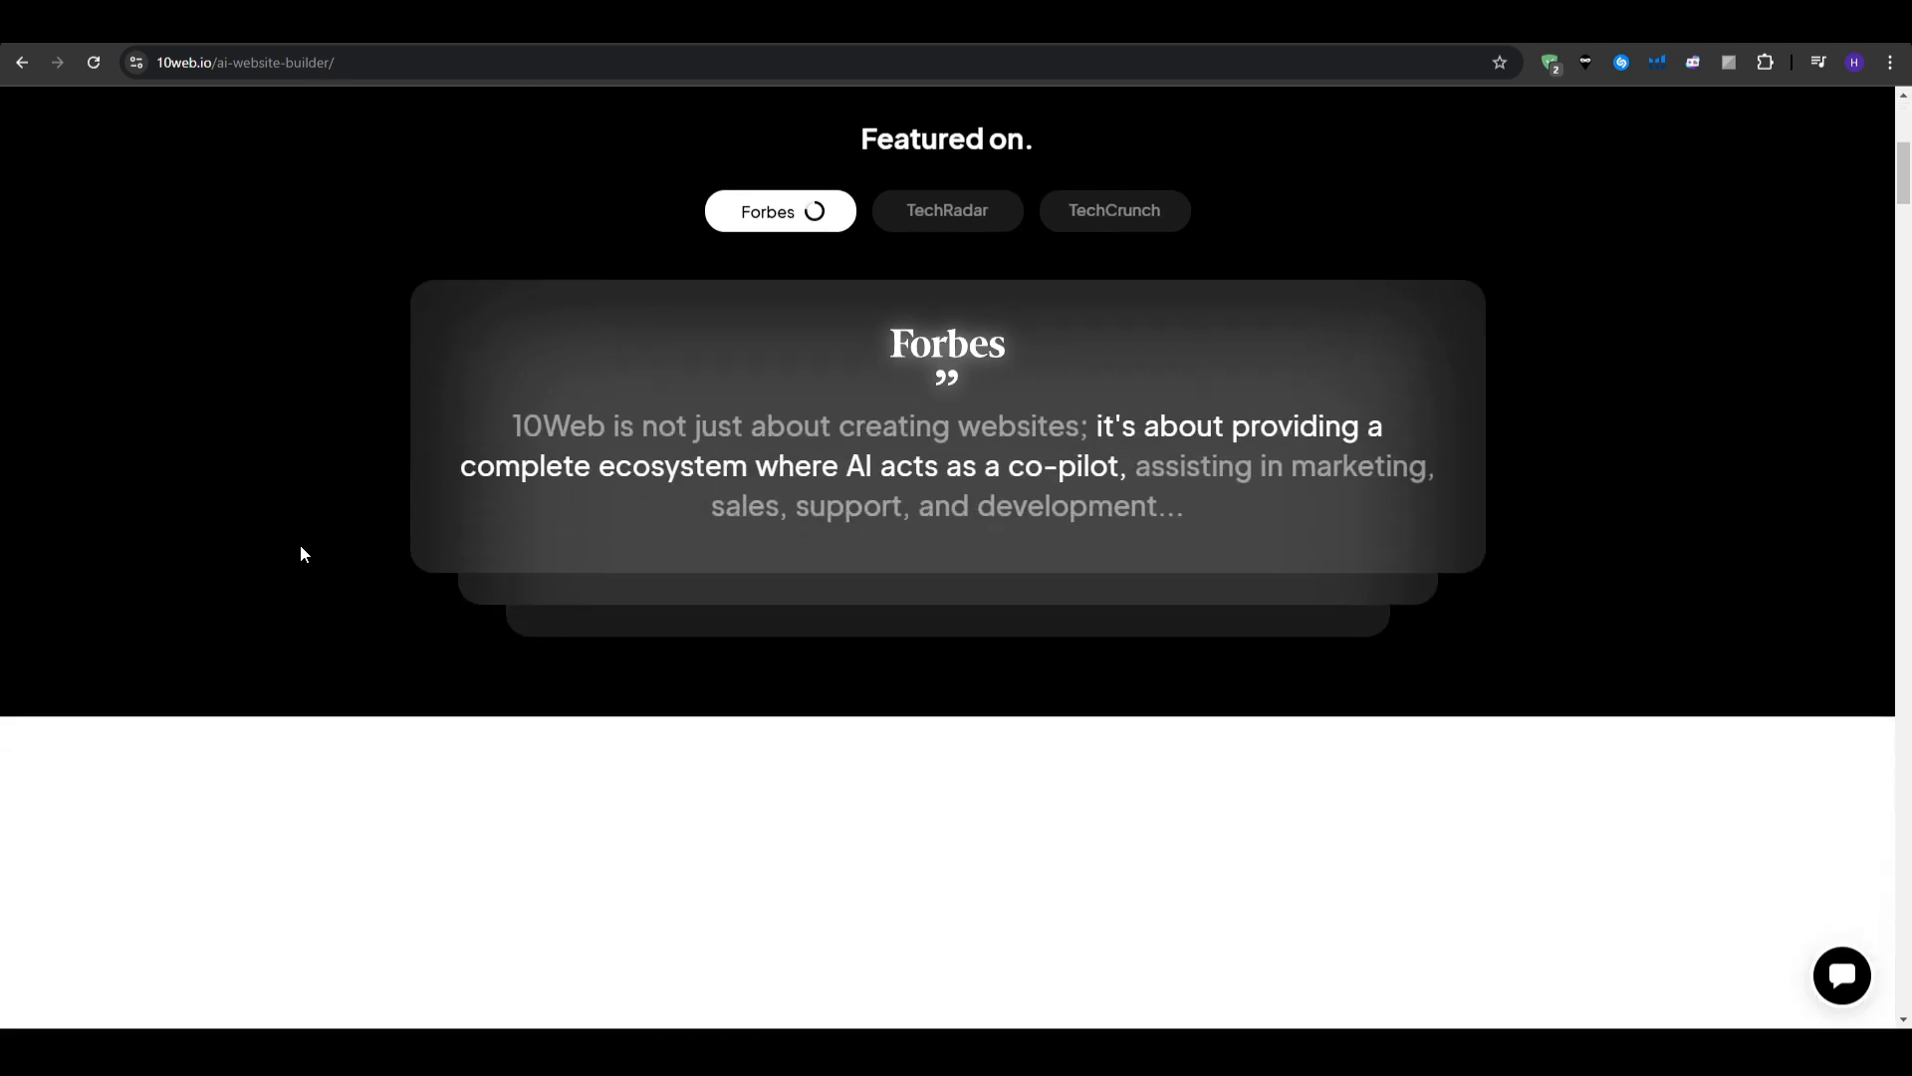
scroll(301, 543, "up", 5)
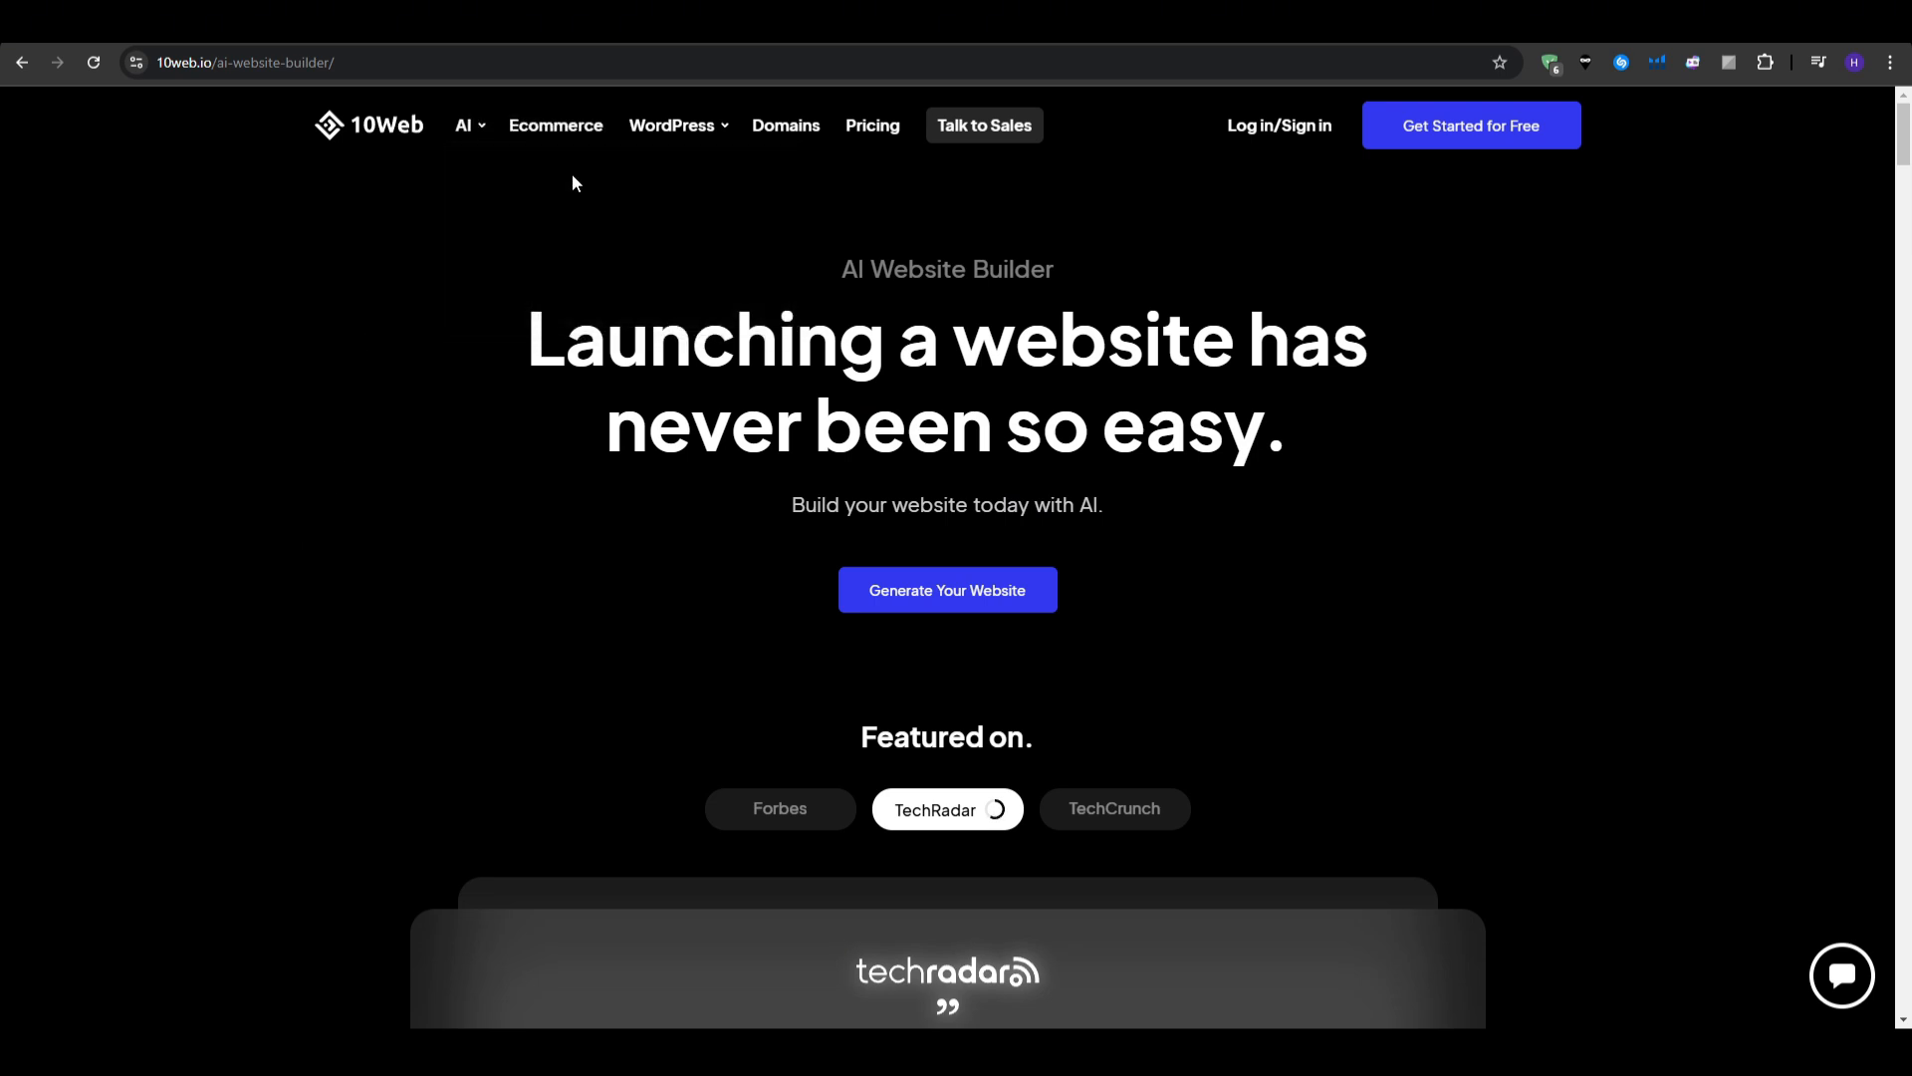
mouse_move(662, 138)
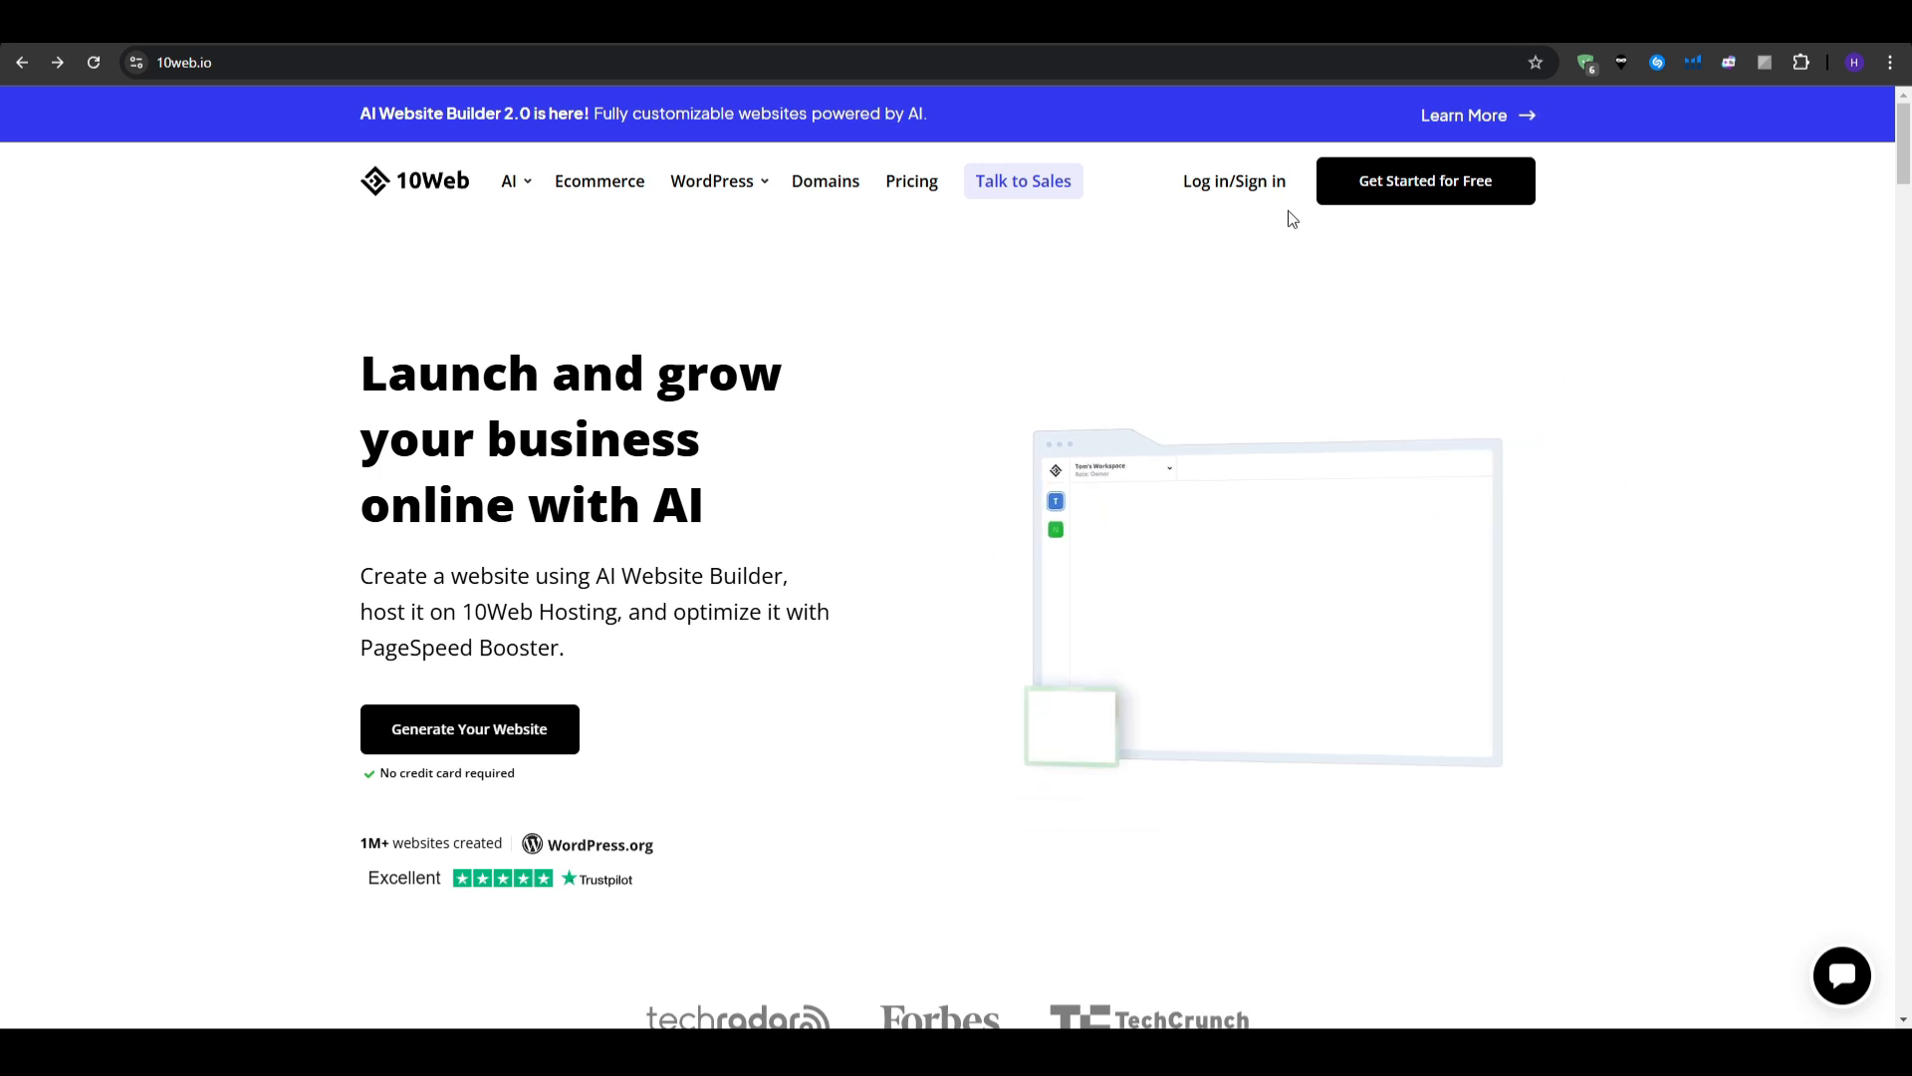
- Start a free site and choose to install a blank WordPress website
left_click(1464, 192)
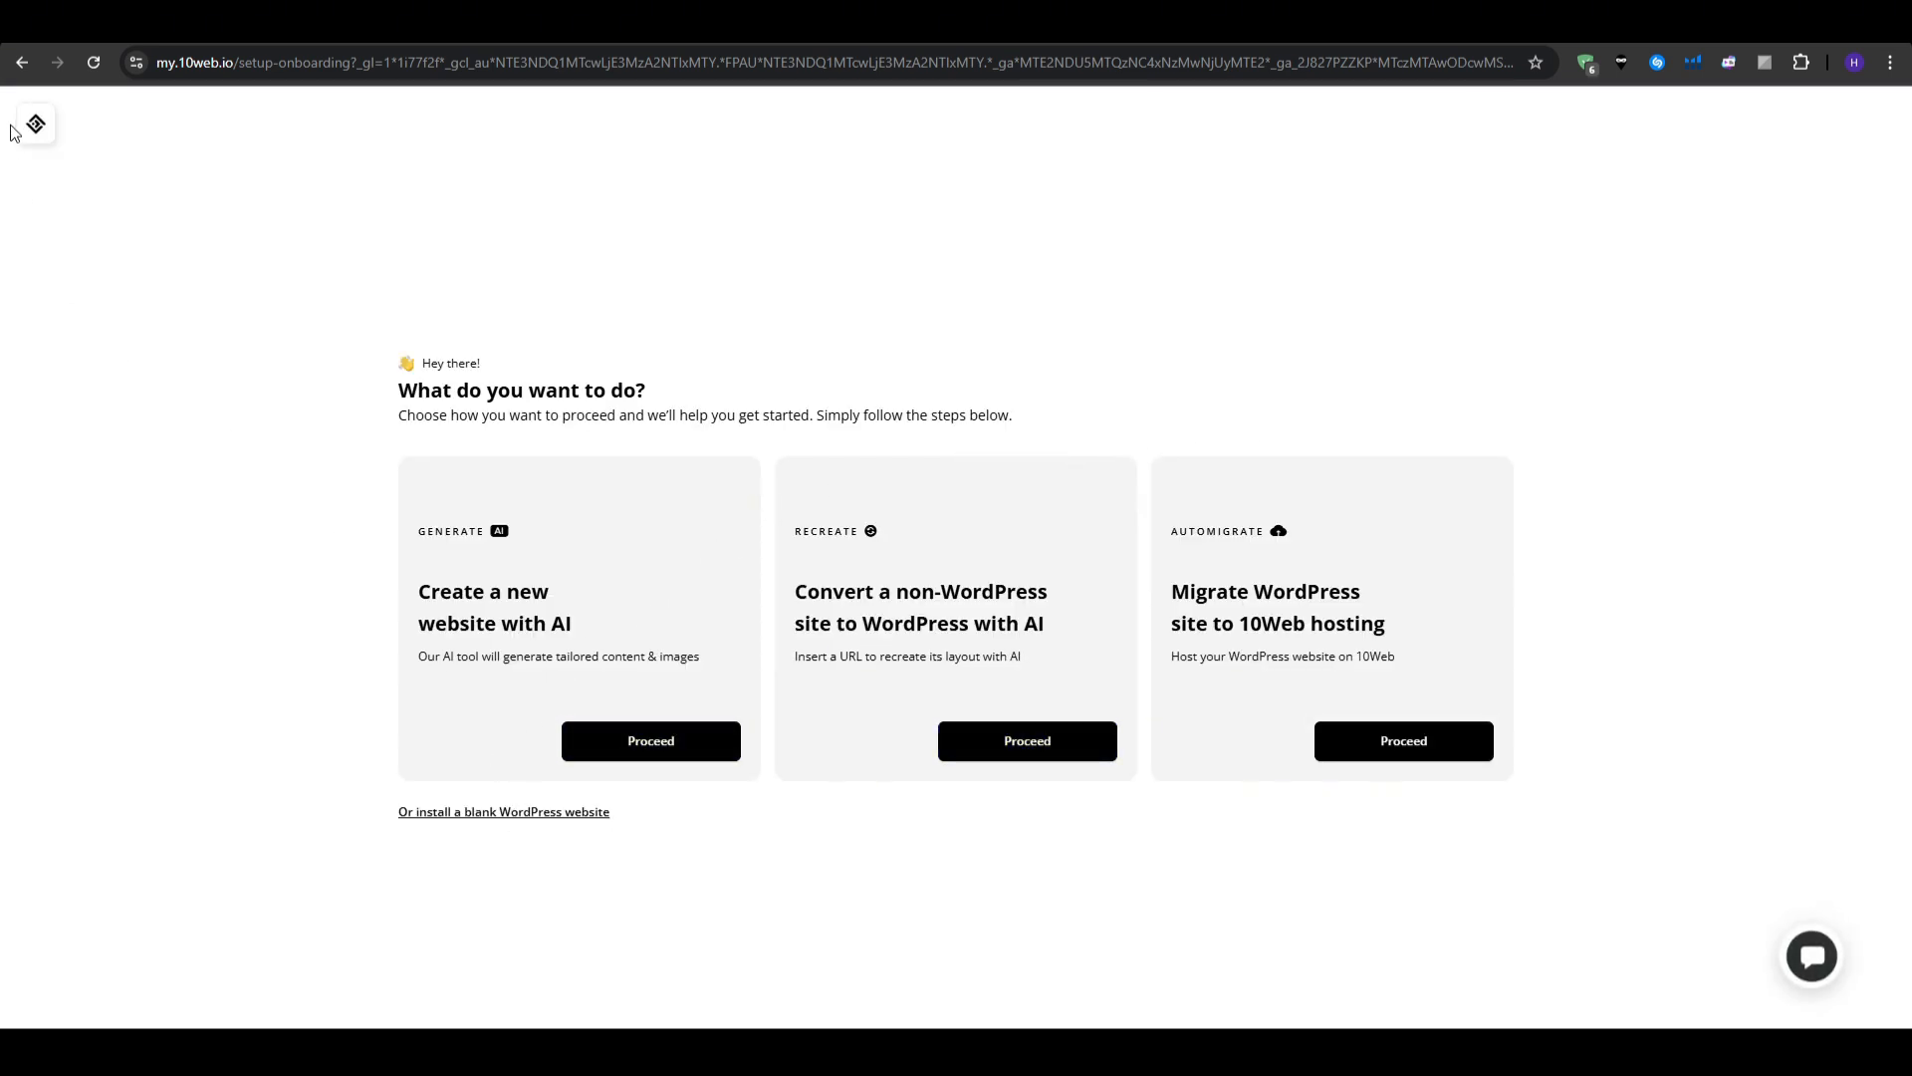
left_click(513, 813)
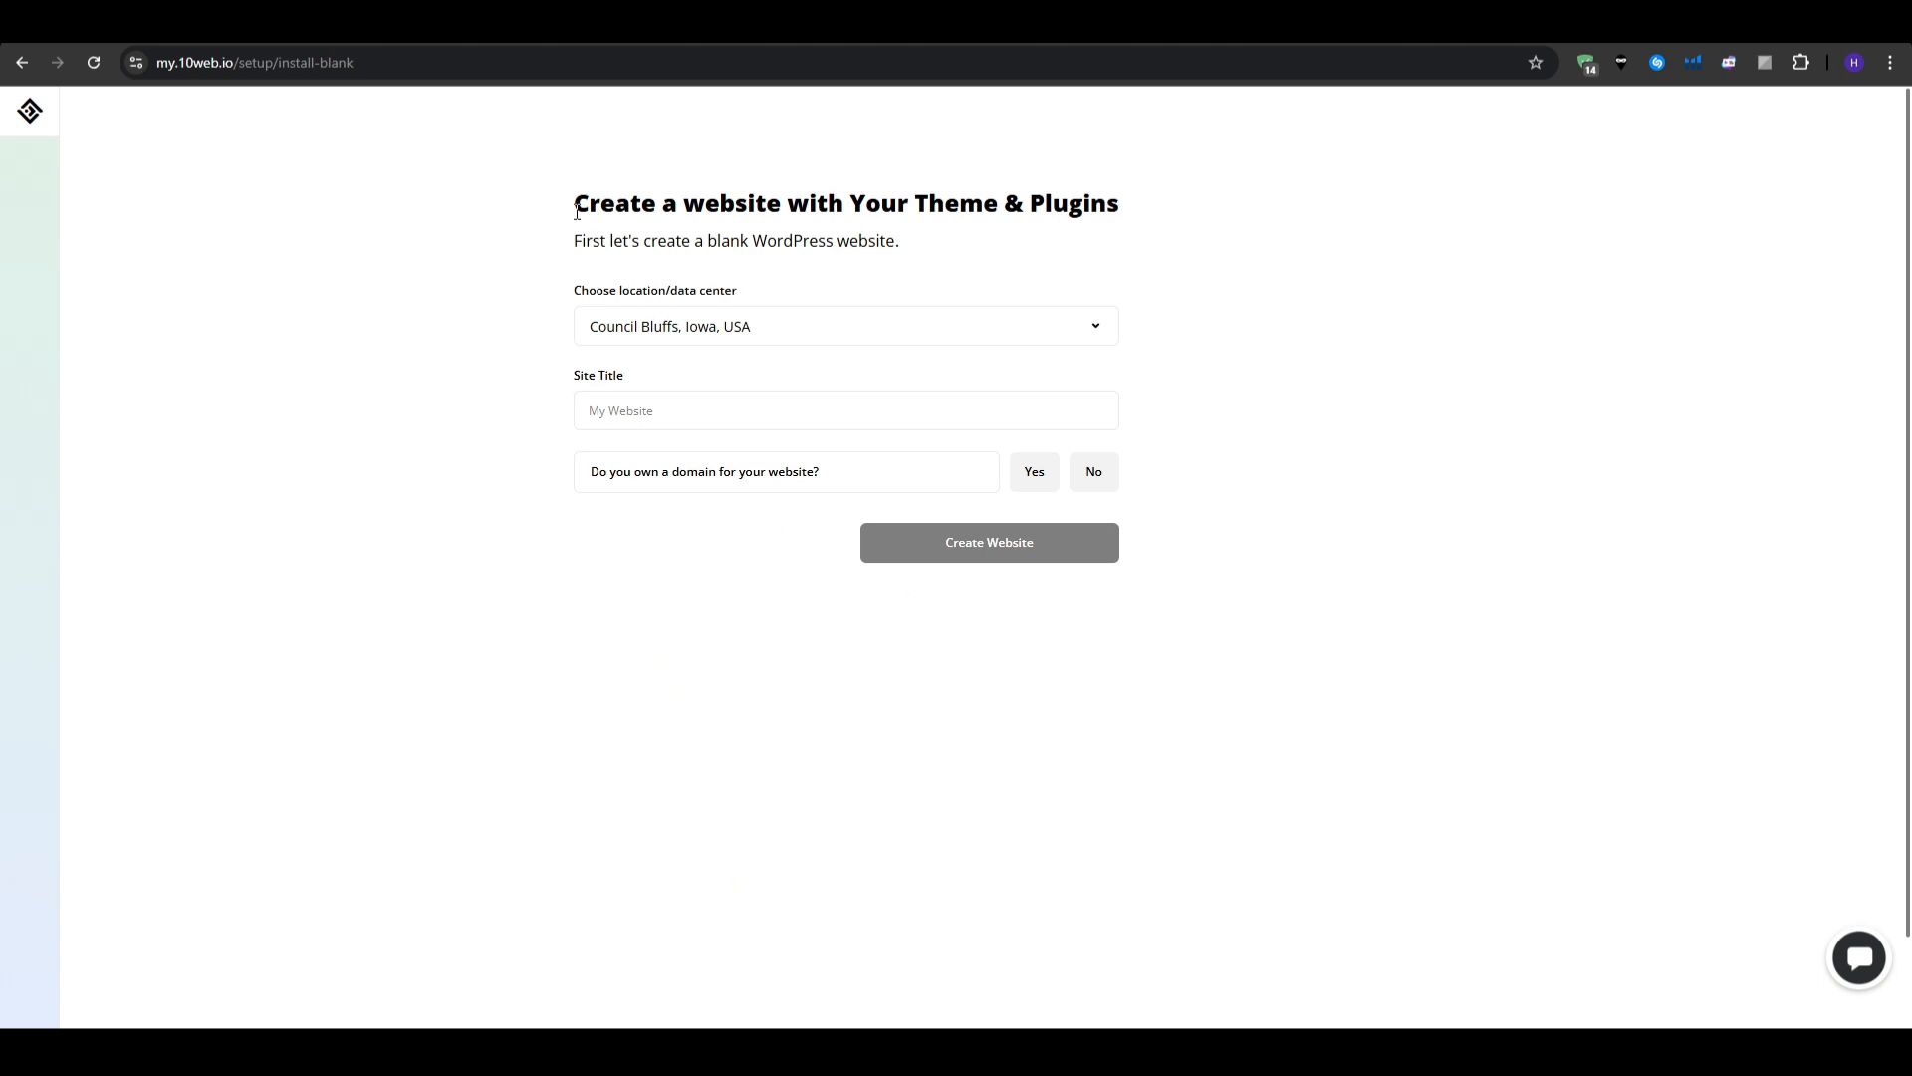
- Create the blank site in Council Bluffs, Iowa with a site title, answering Yes to owning a domain
left_click_drag(577, 200, 1041, 299)
left_click(1321, 426)
left_click(687, 332)
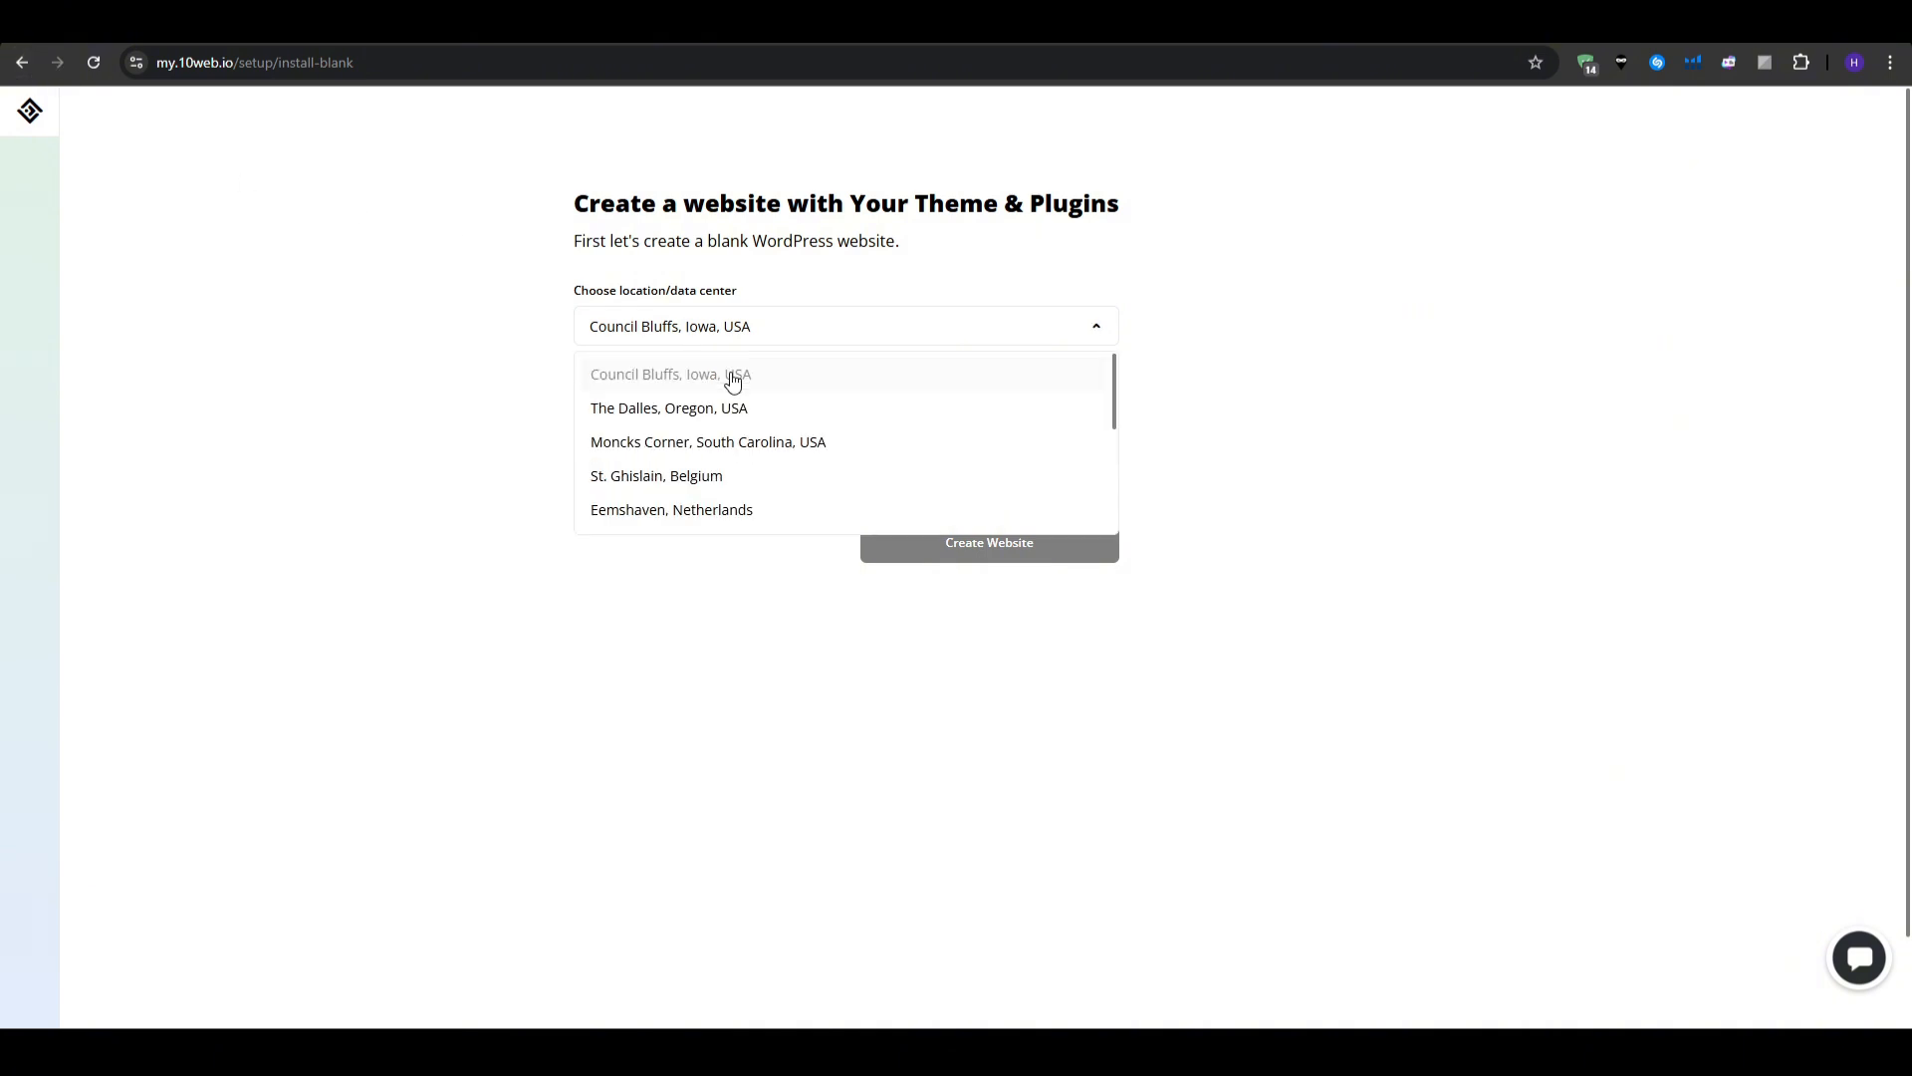
left_click(763, 375)
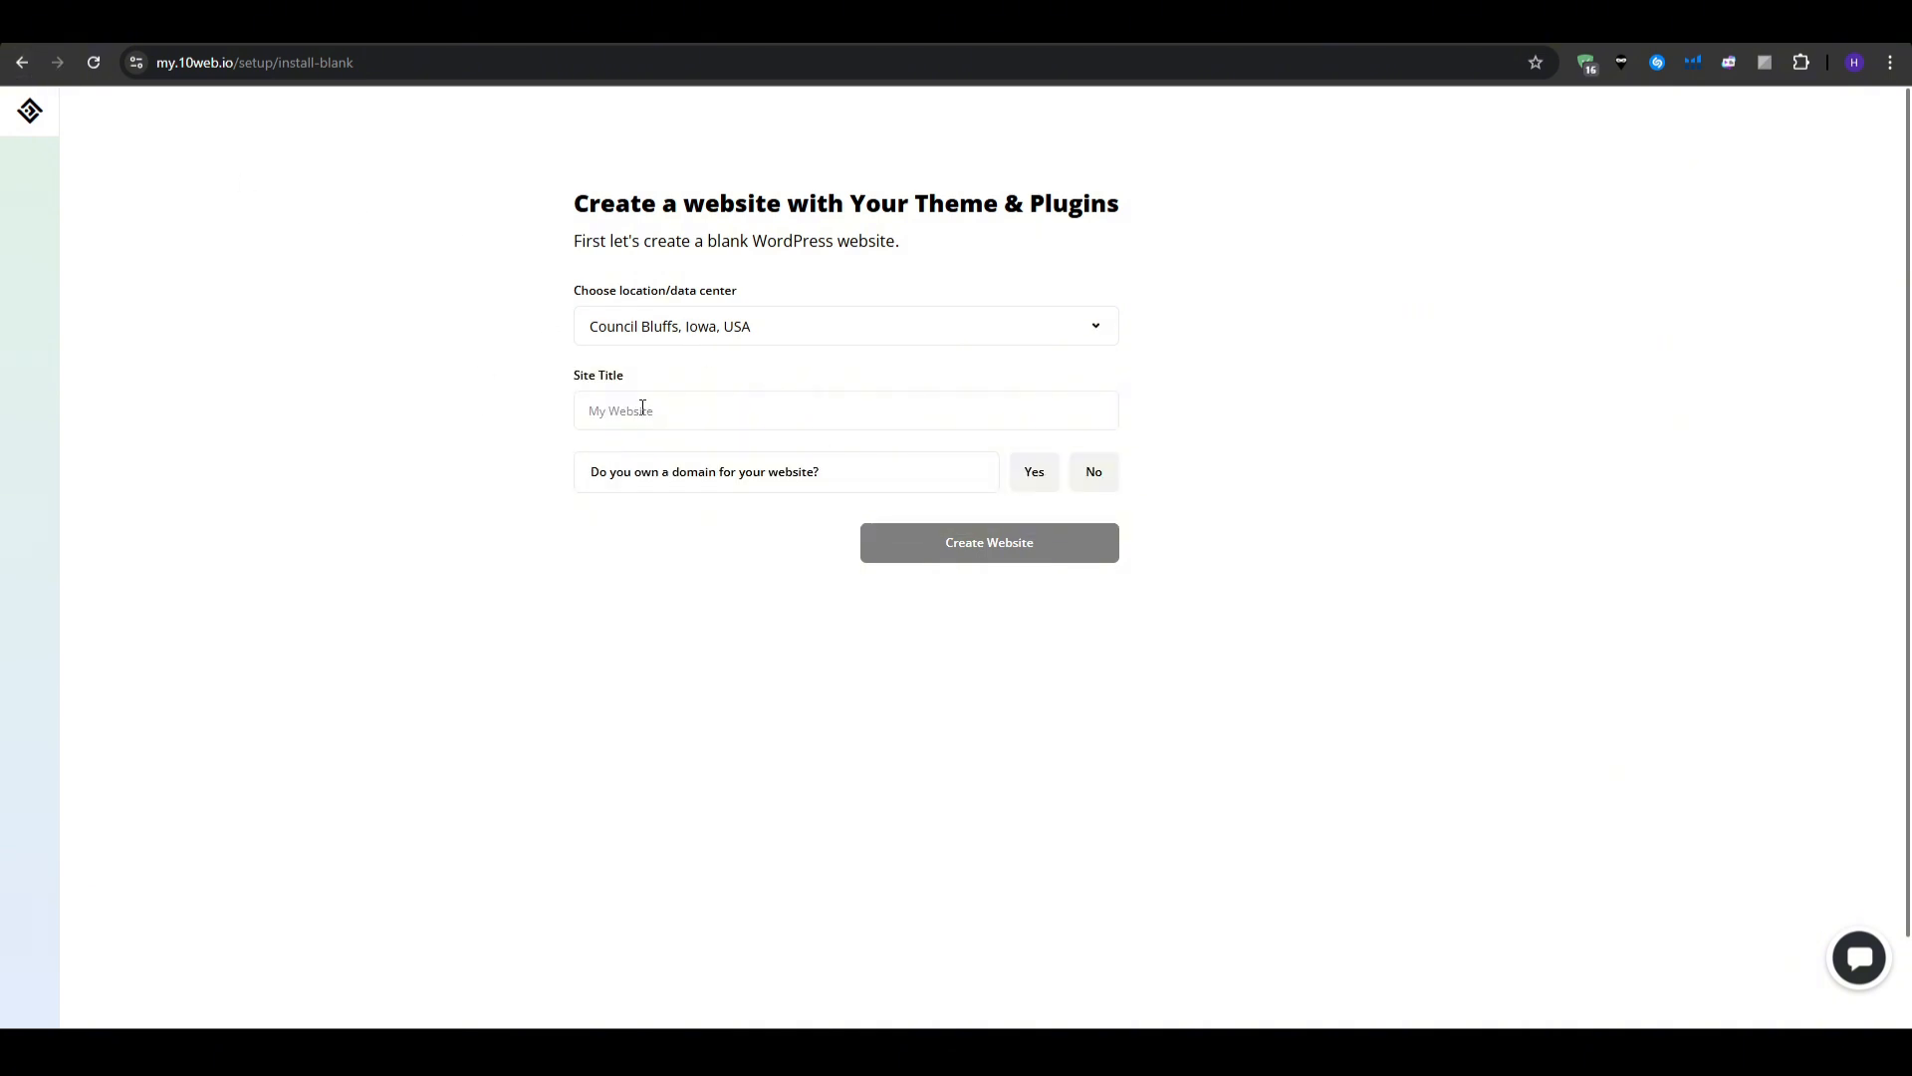
left_click(677, 400)
type("Ash")
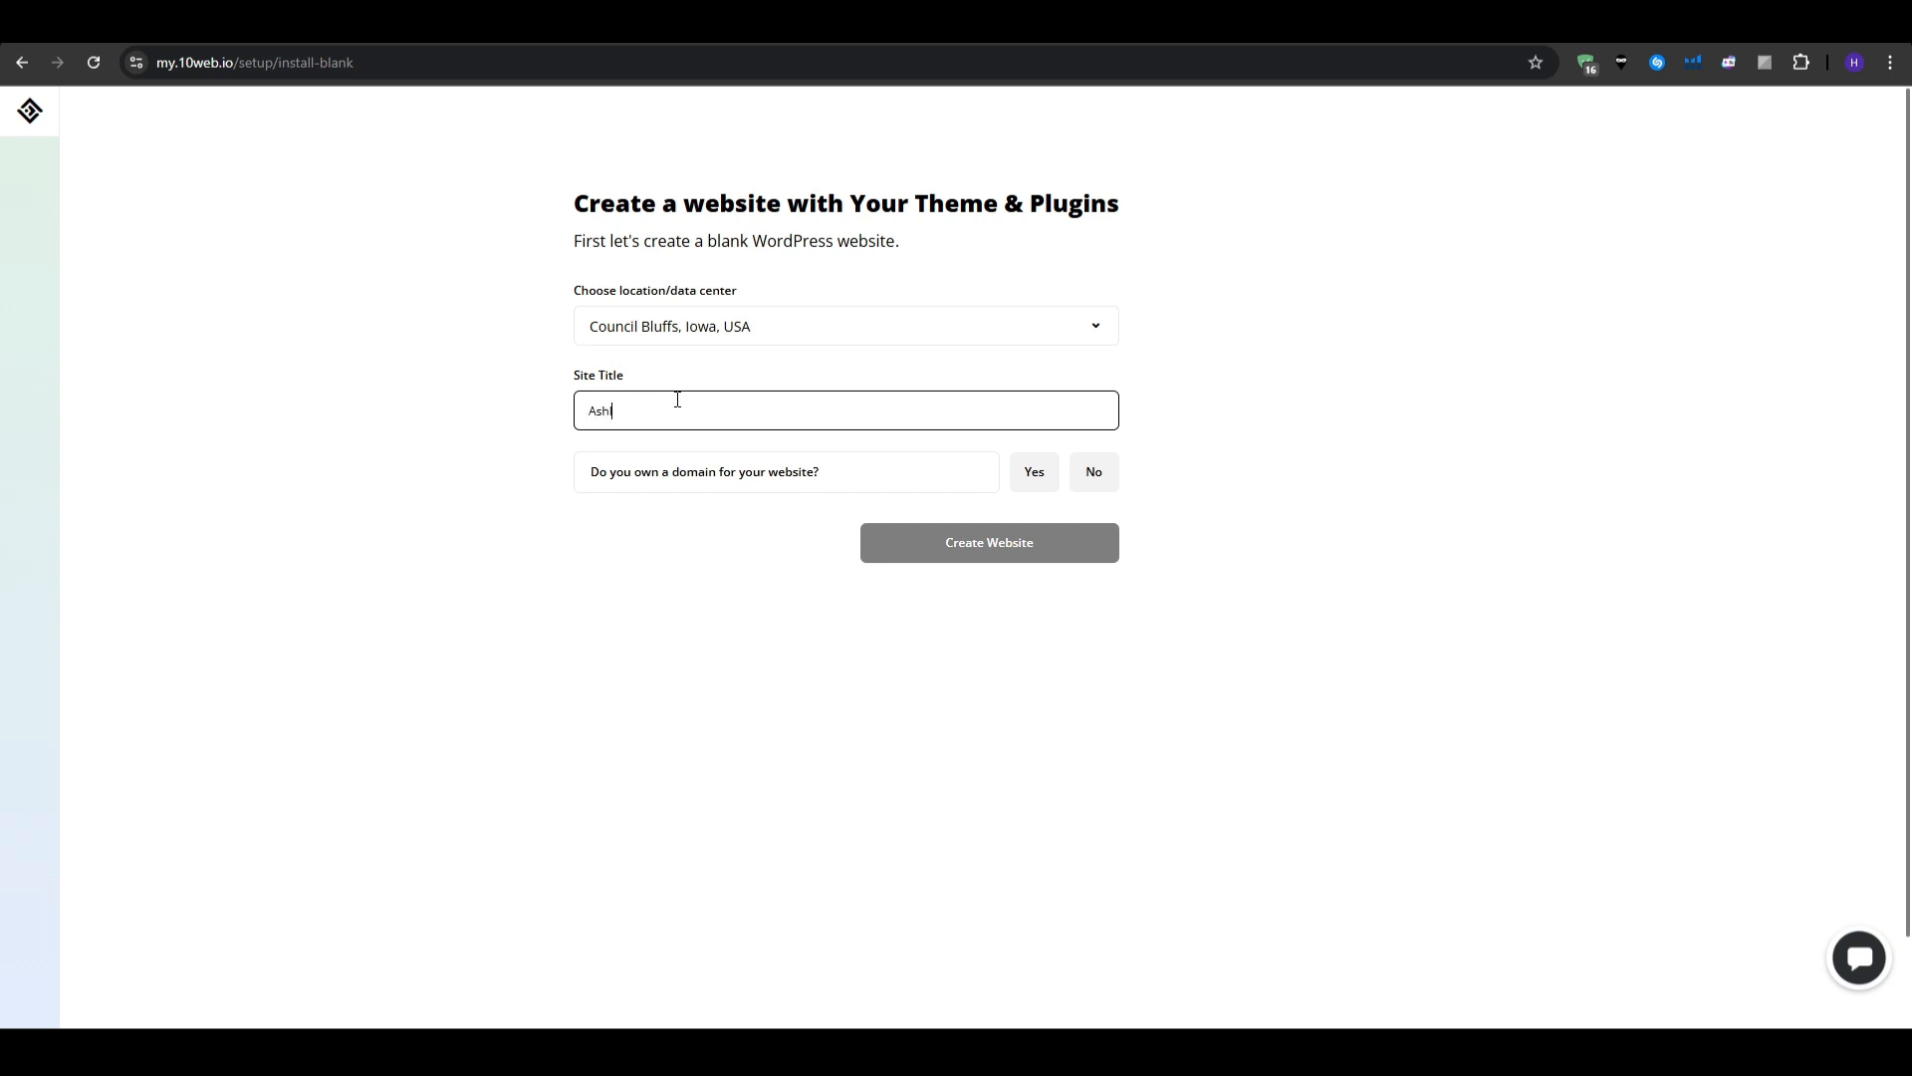
type("limited98")
left_click(1030, 475)
left_click(1093, 476)
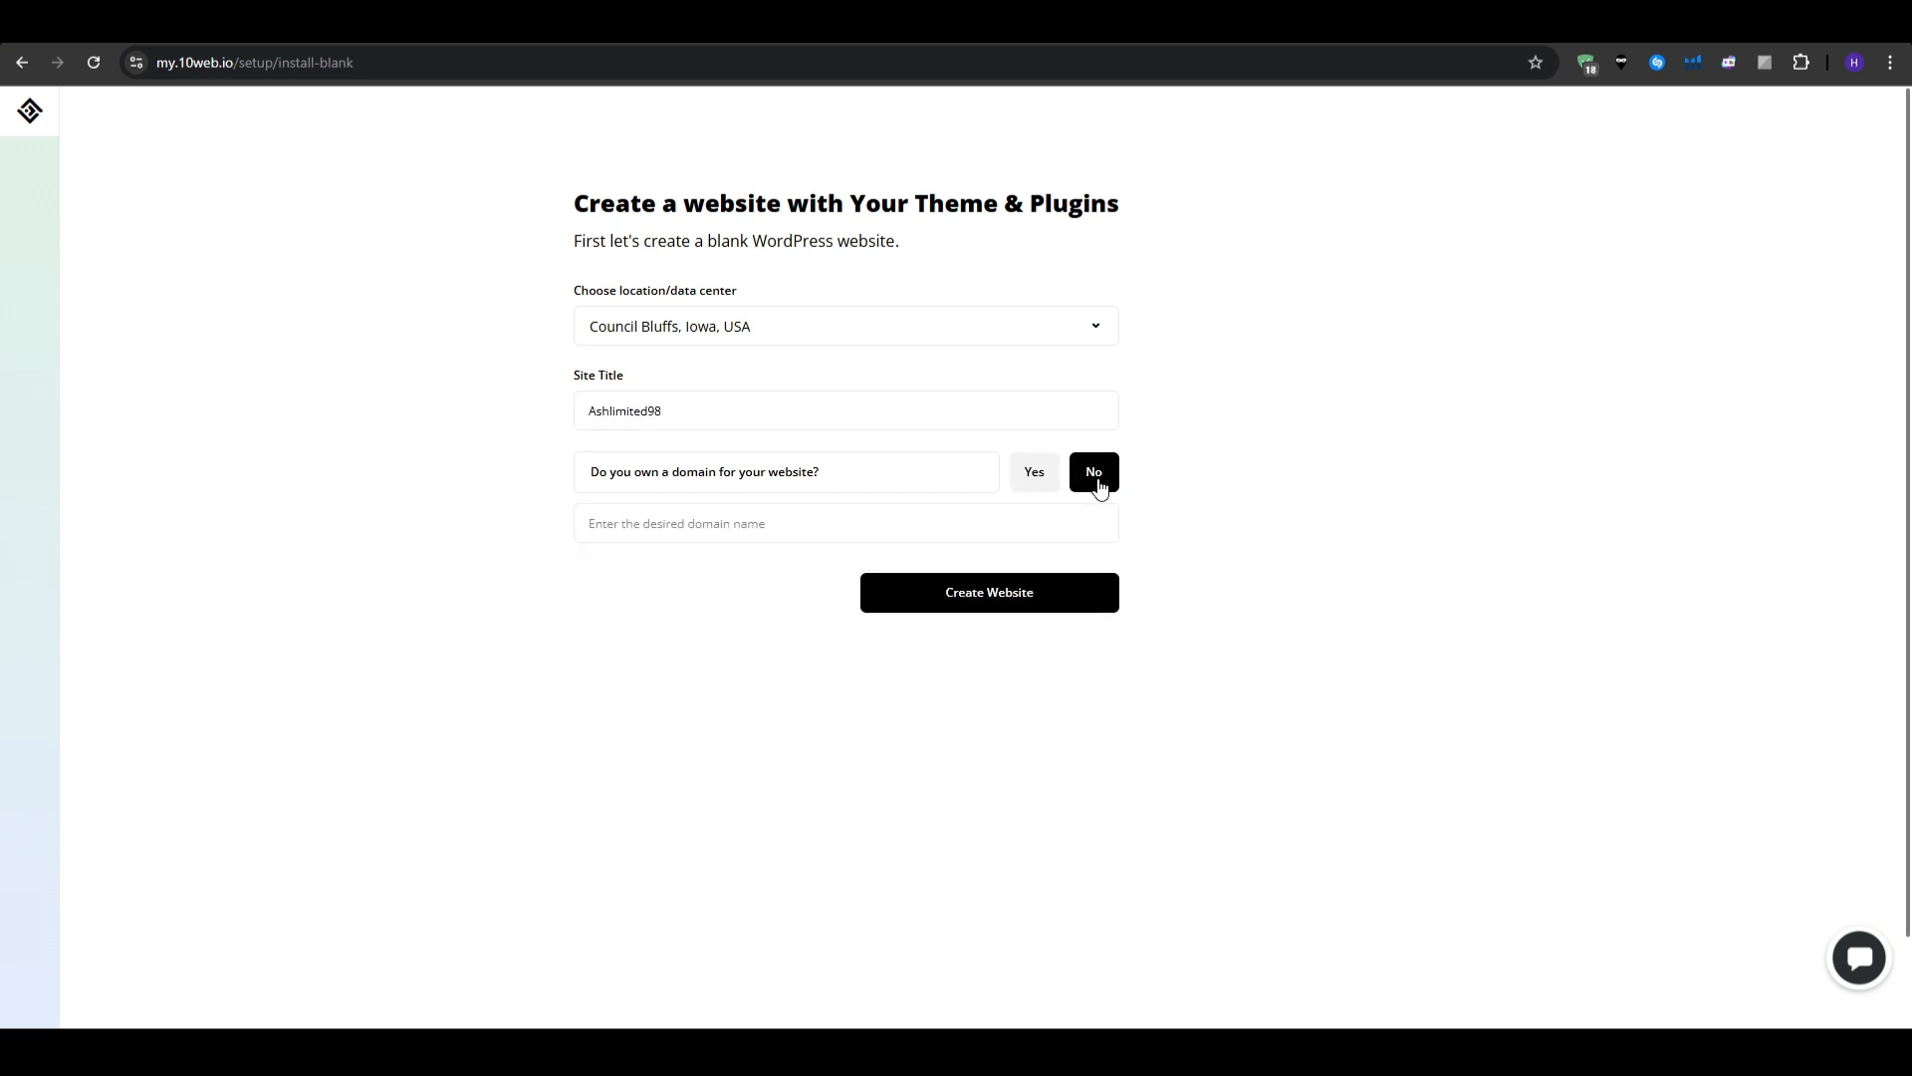
left_click(1029, 476)
left_click(1034, 539)
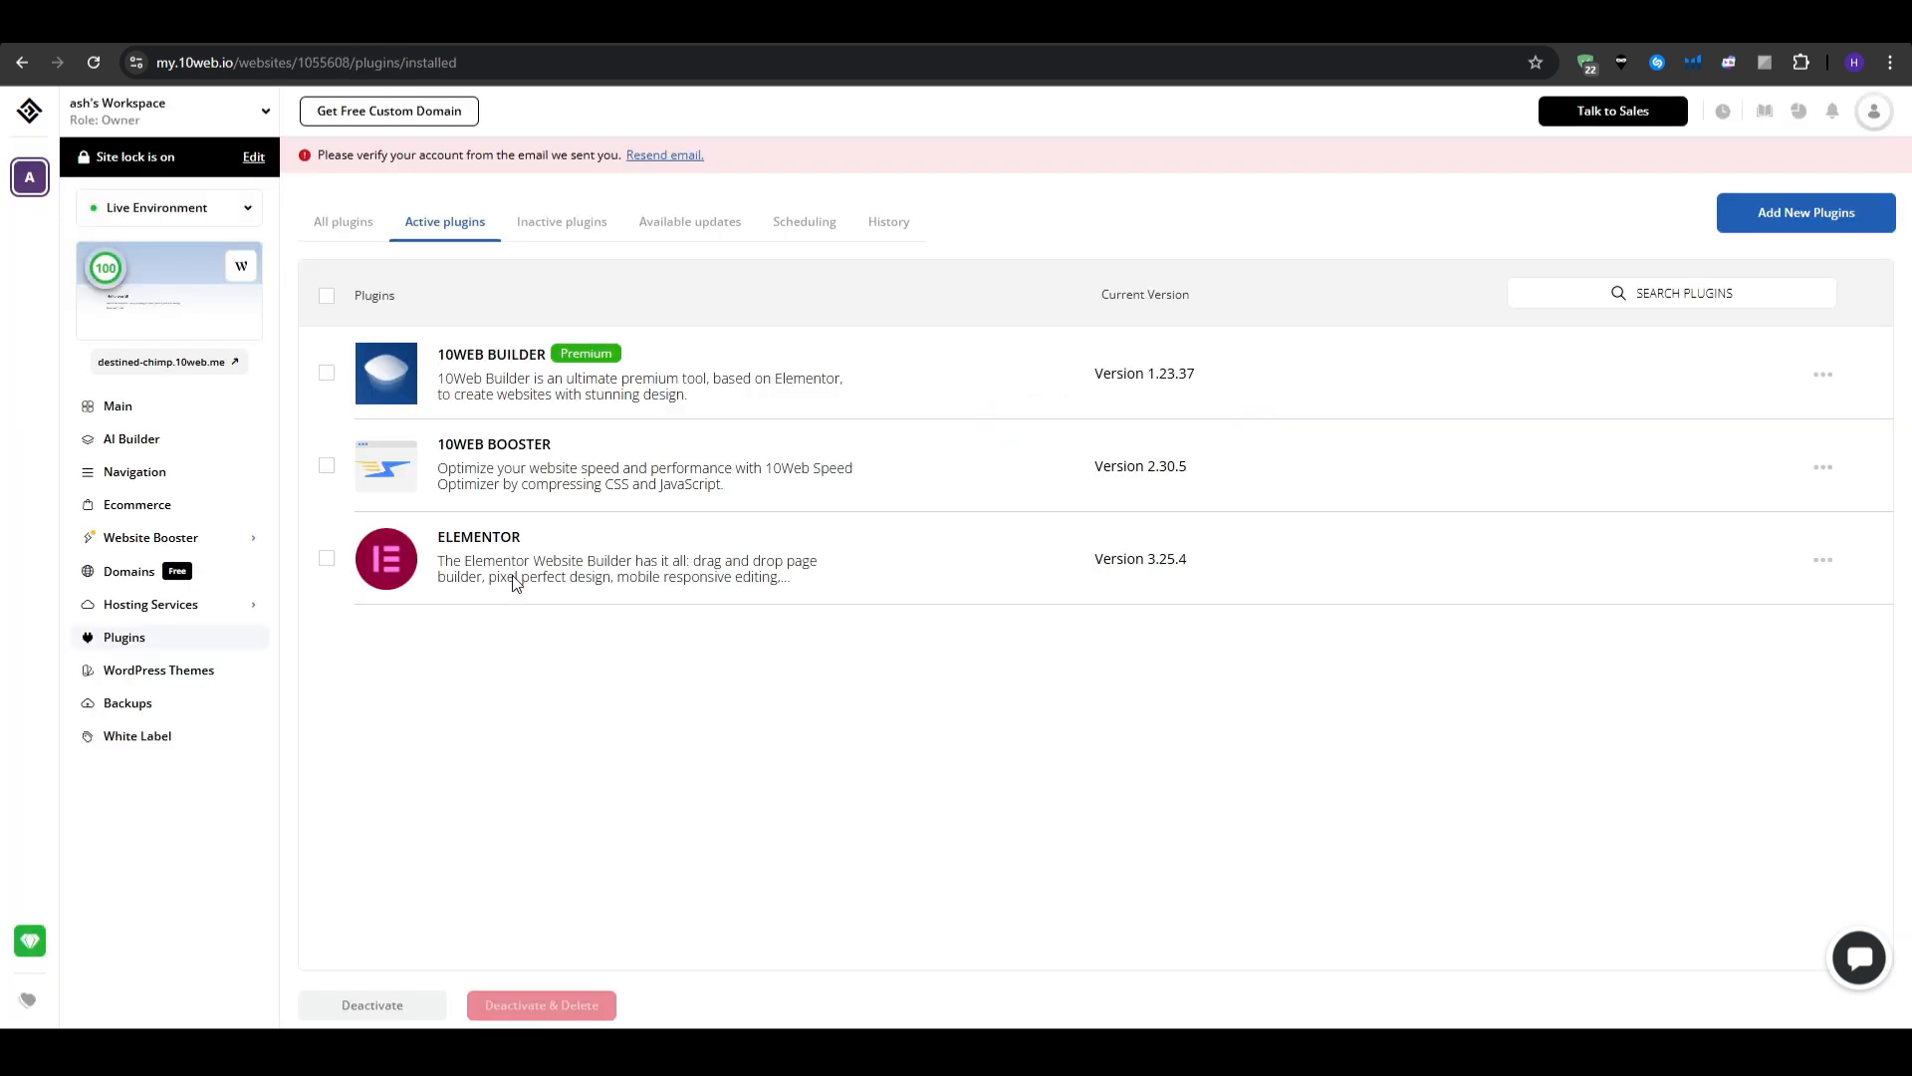
- Open the new site's AI Builder and its recreate-from-URL form
left_click(124, 441)
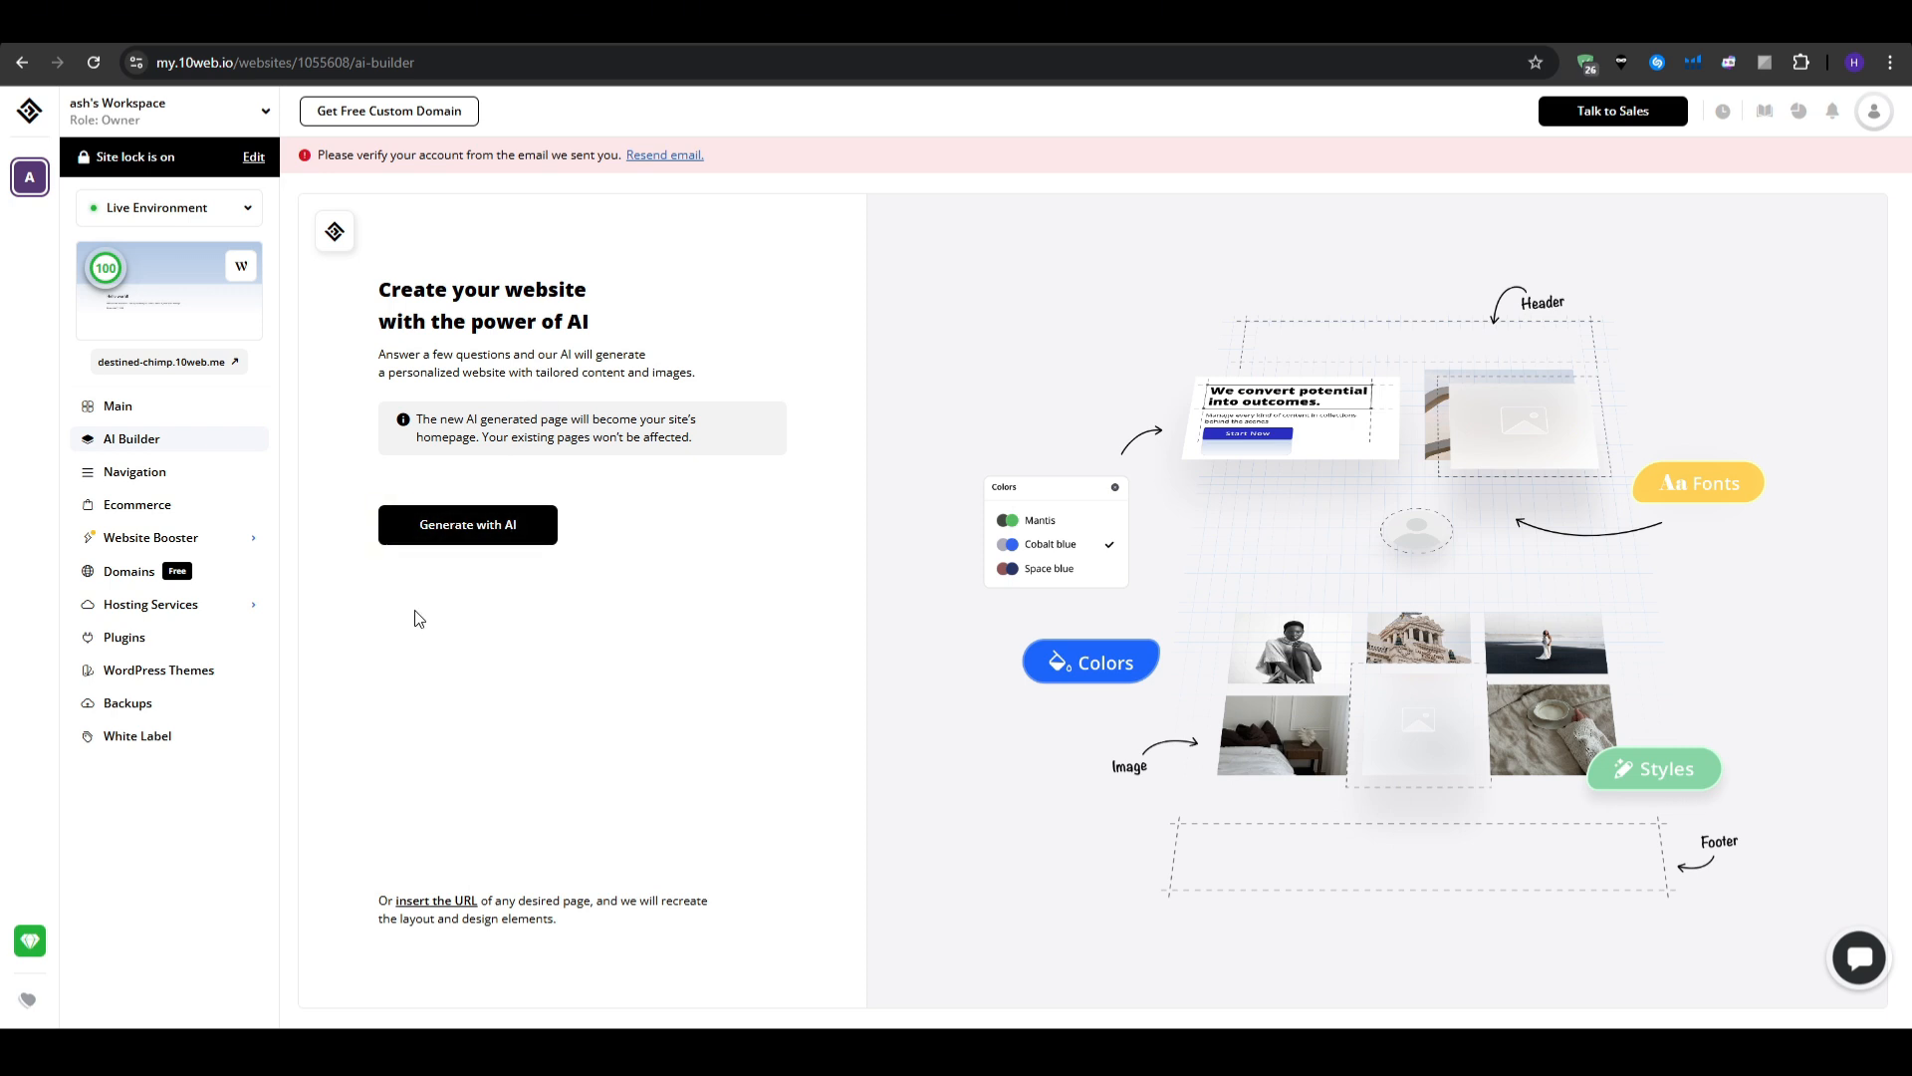
left_click_drag(378, 901, 555, 921)
left_click(578, 935)
left_click(426, 902)
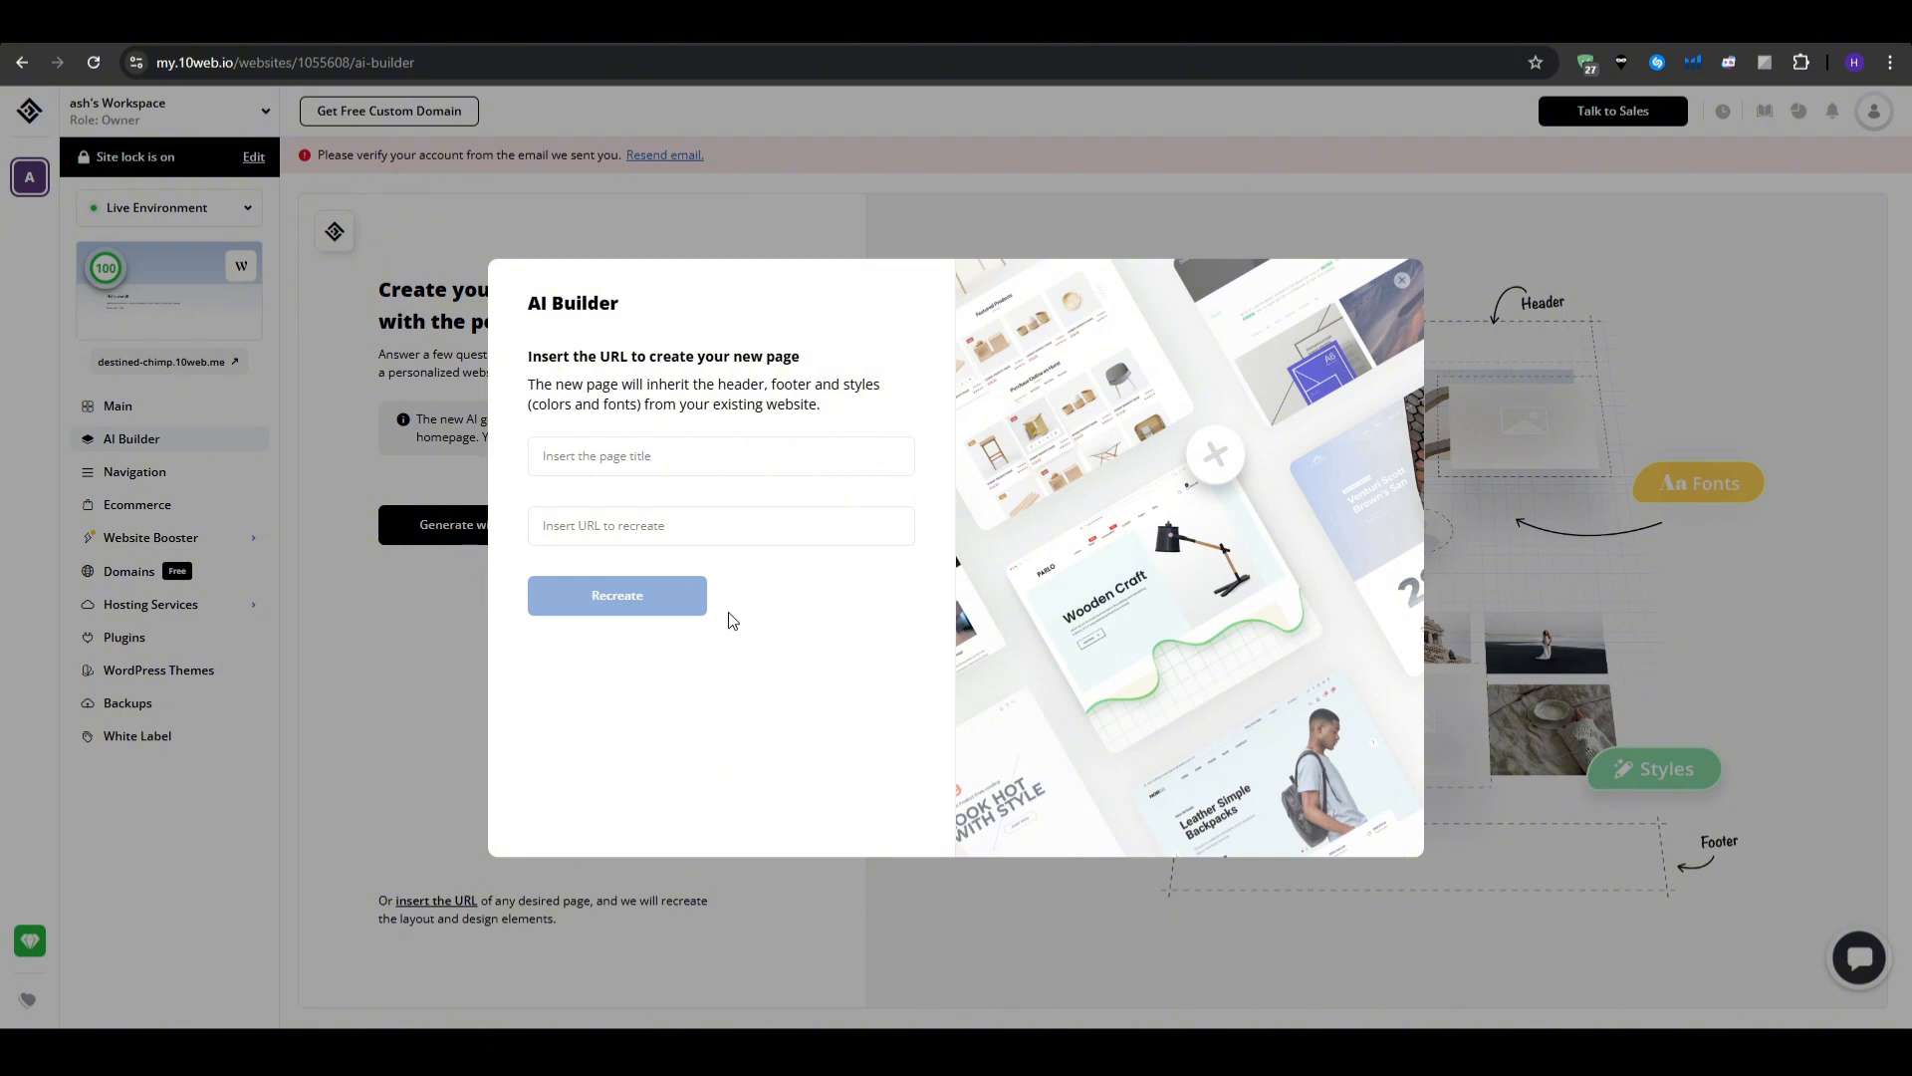
left_click(583, 442)
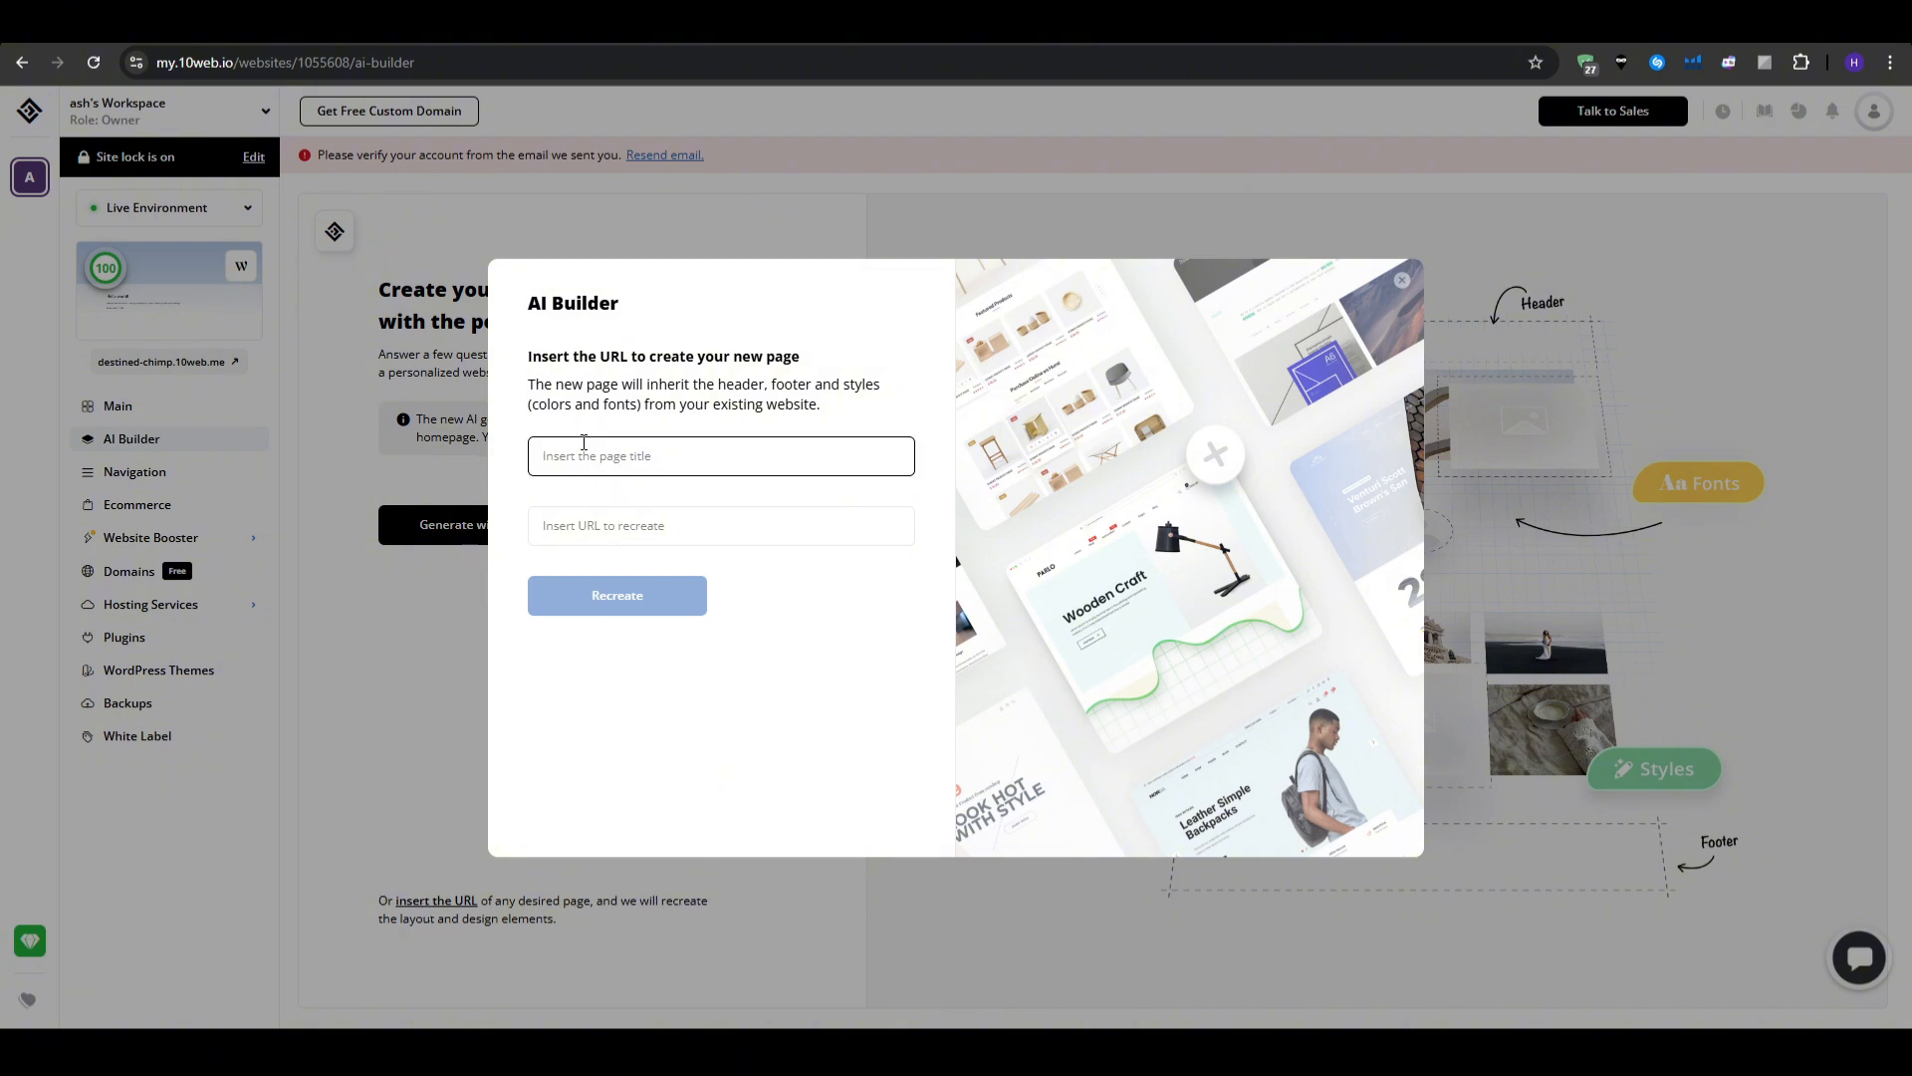
type("Clone 1")
key("Tab")
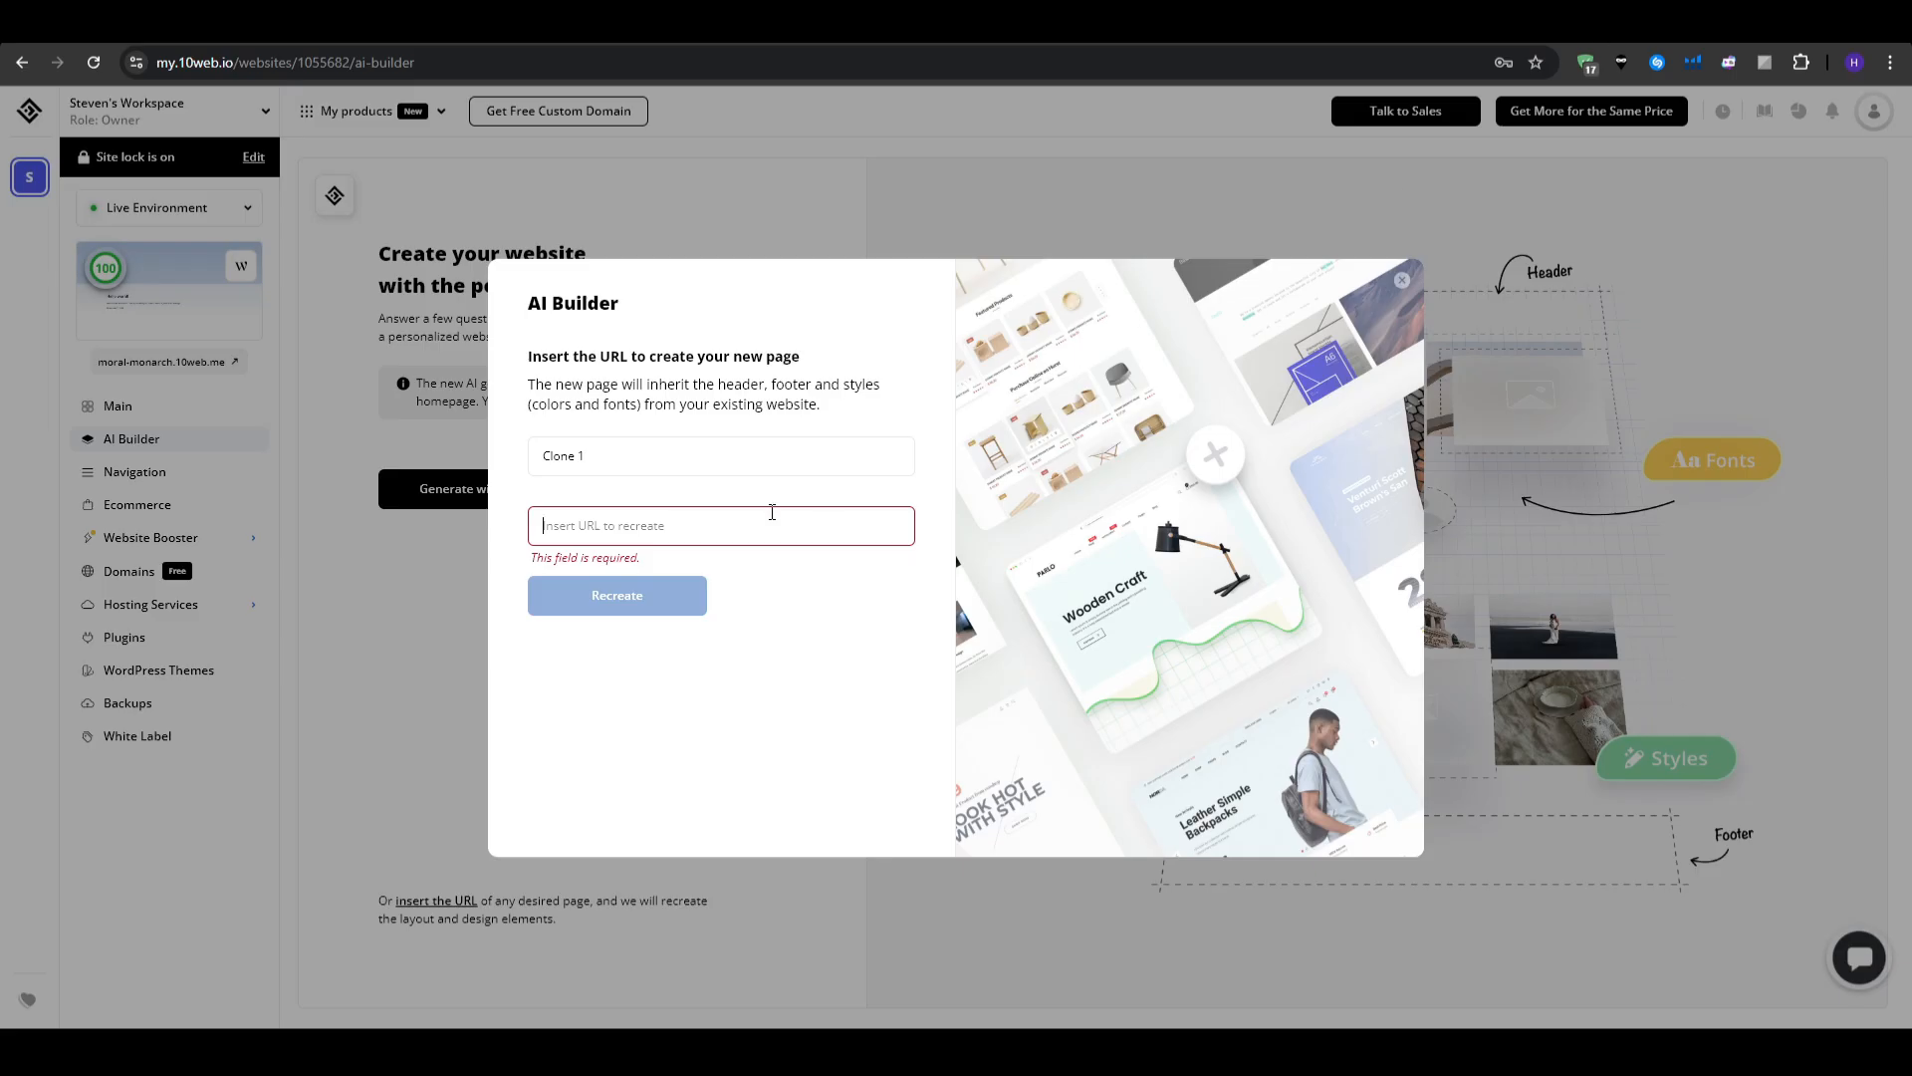
left_click(773, 518)
type("https://www.freshjuiceblenders.co.uk/")
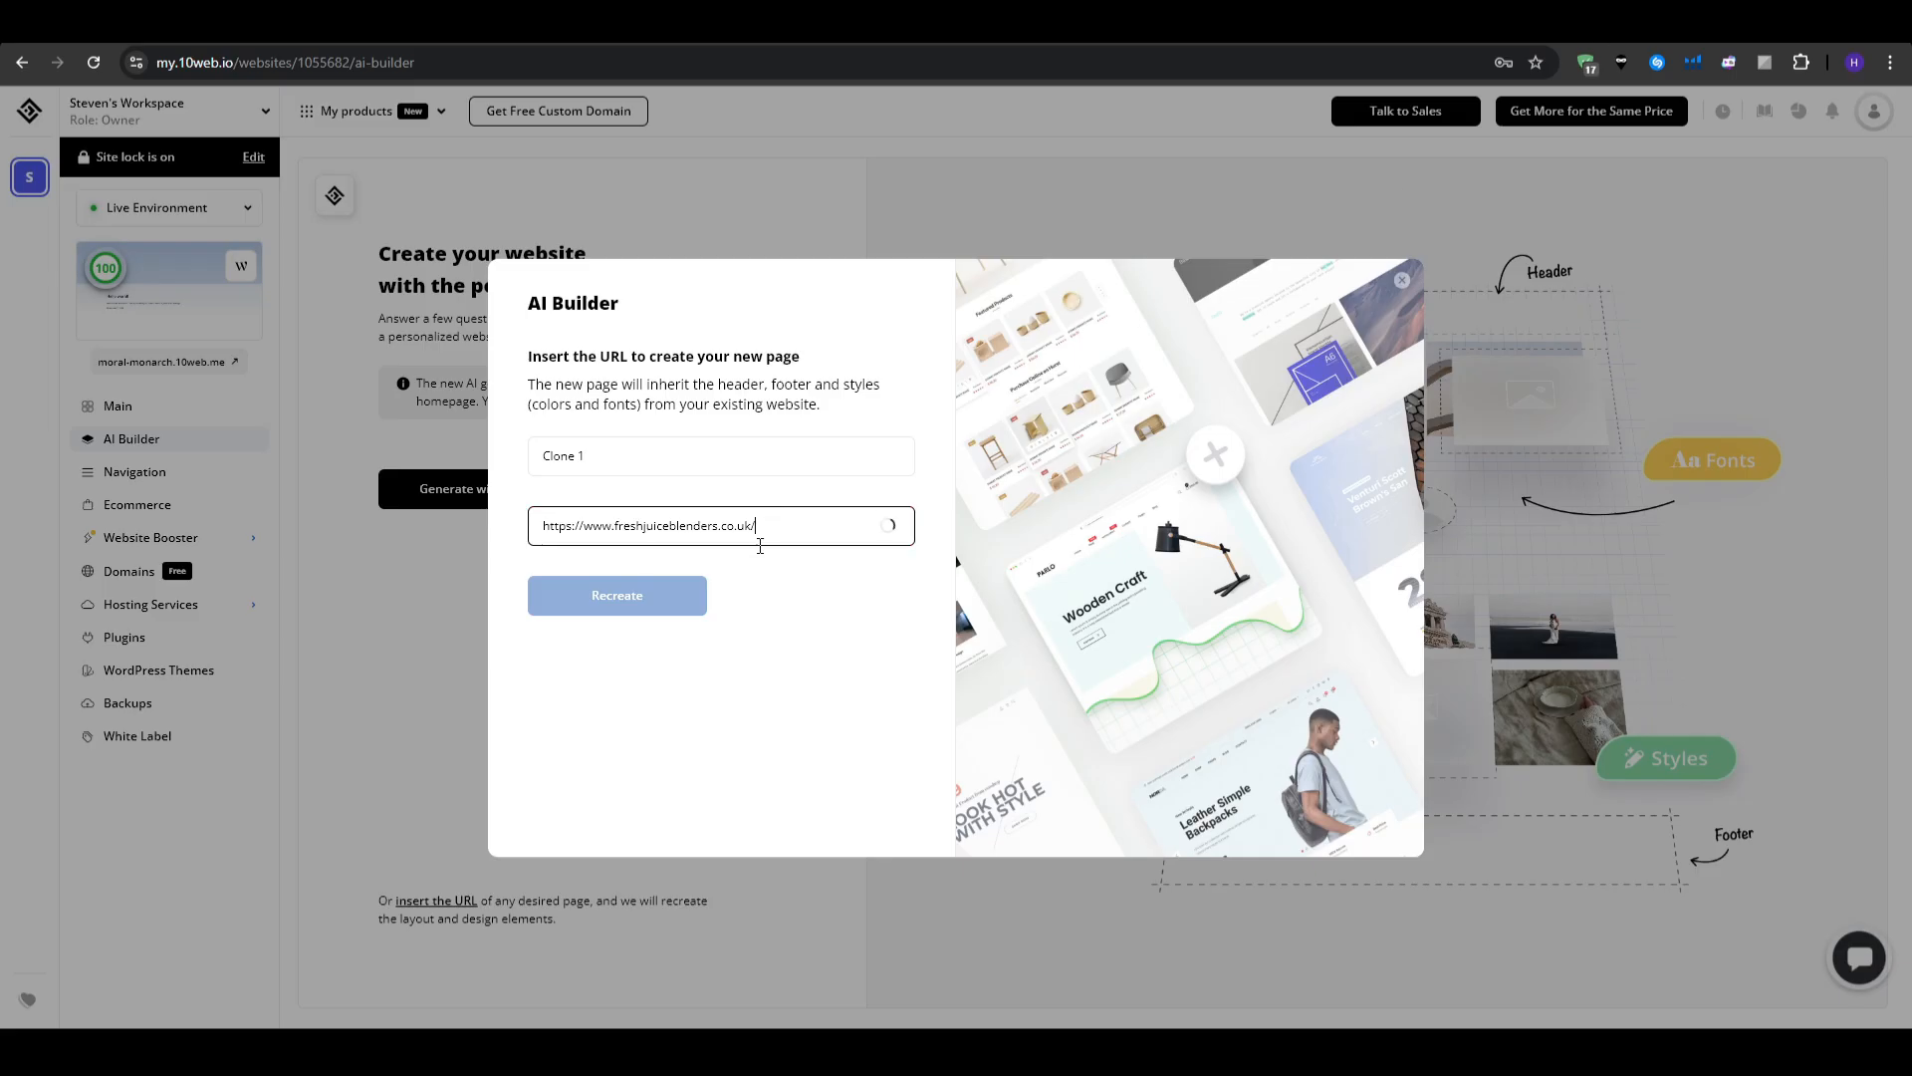
left_click(666, 597)
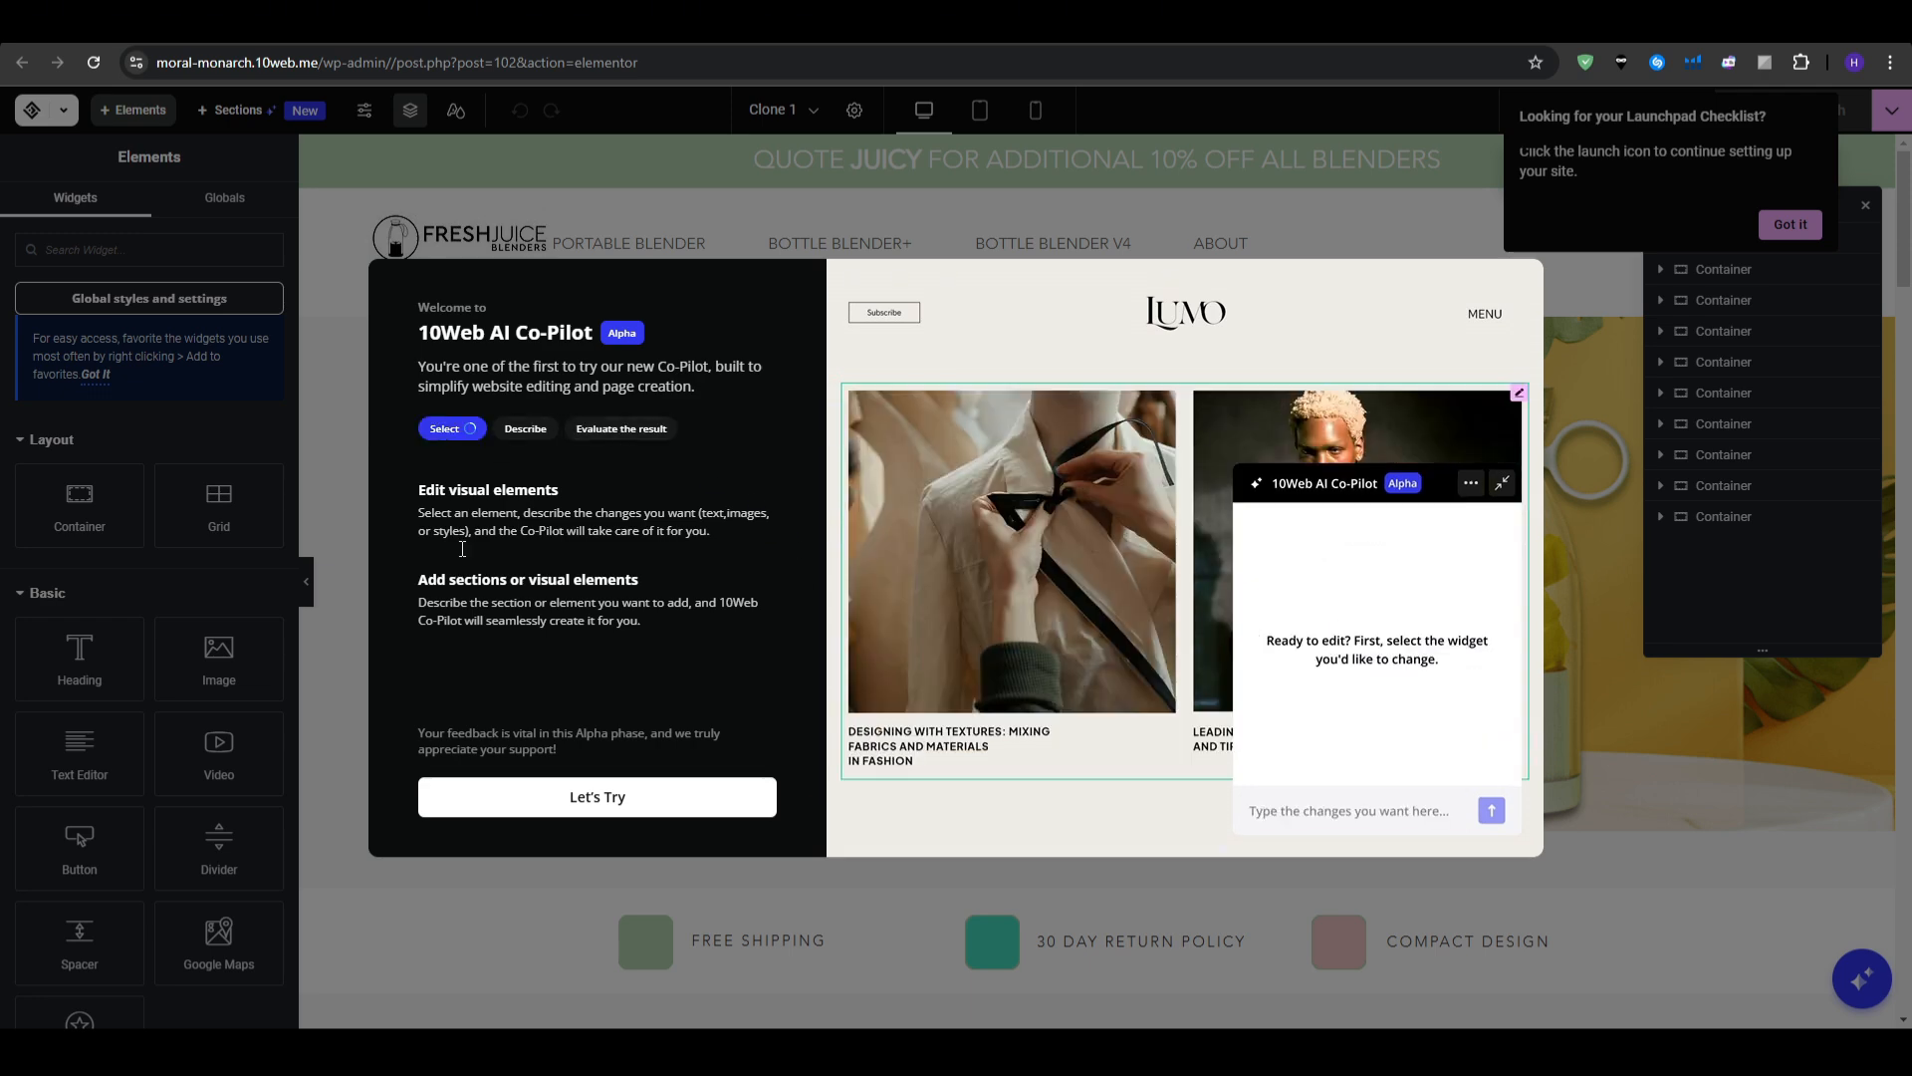
- Dismiss the Co-Pilot welcome and Launchpad reminder, then compare against the original Fresh Juice Blenders site
left_click(636, 805)
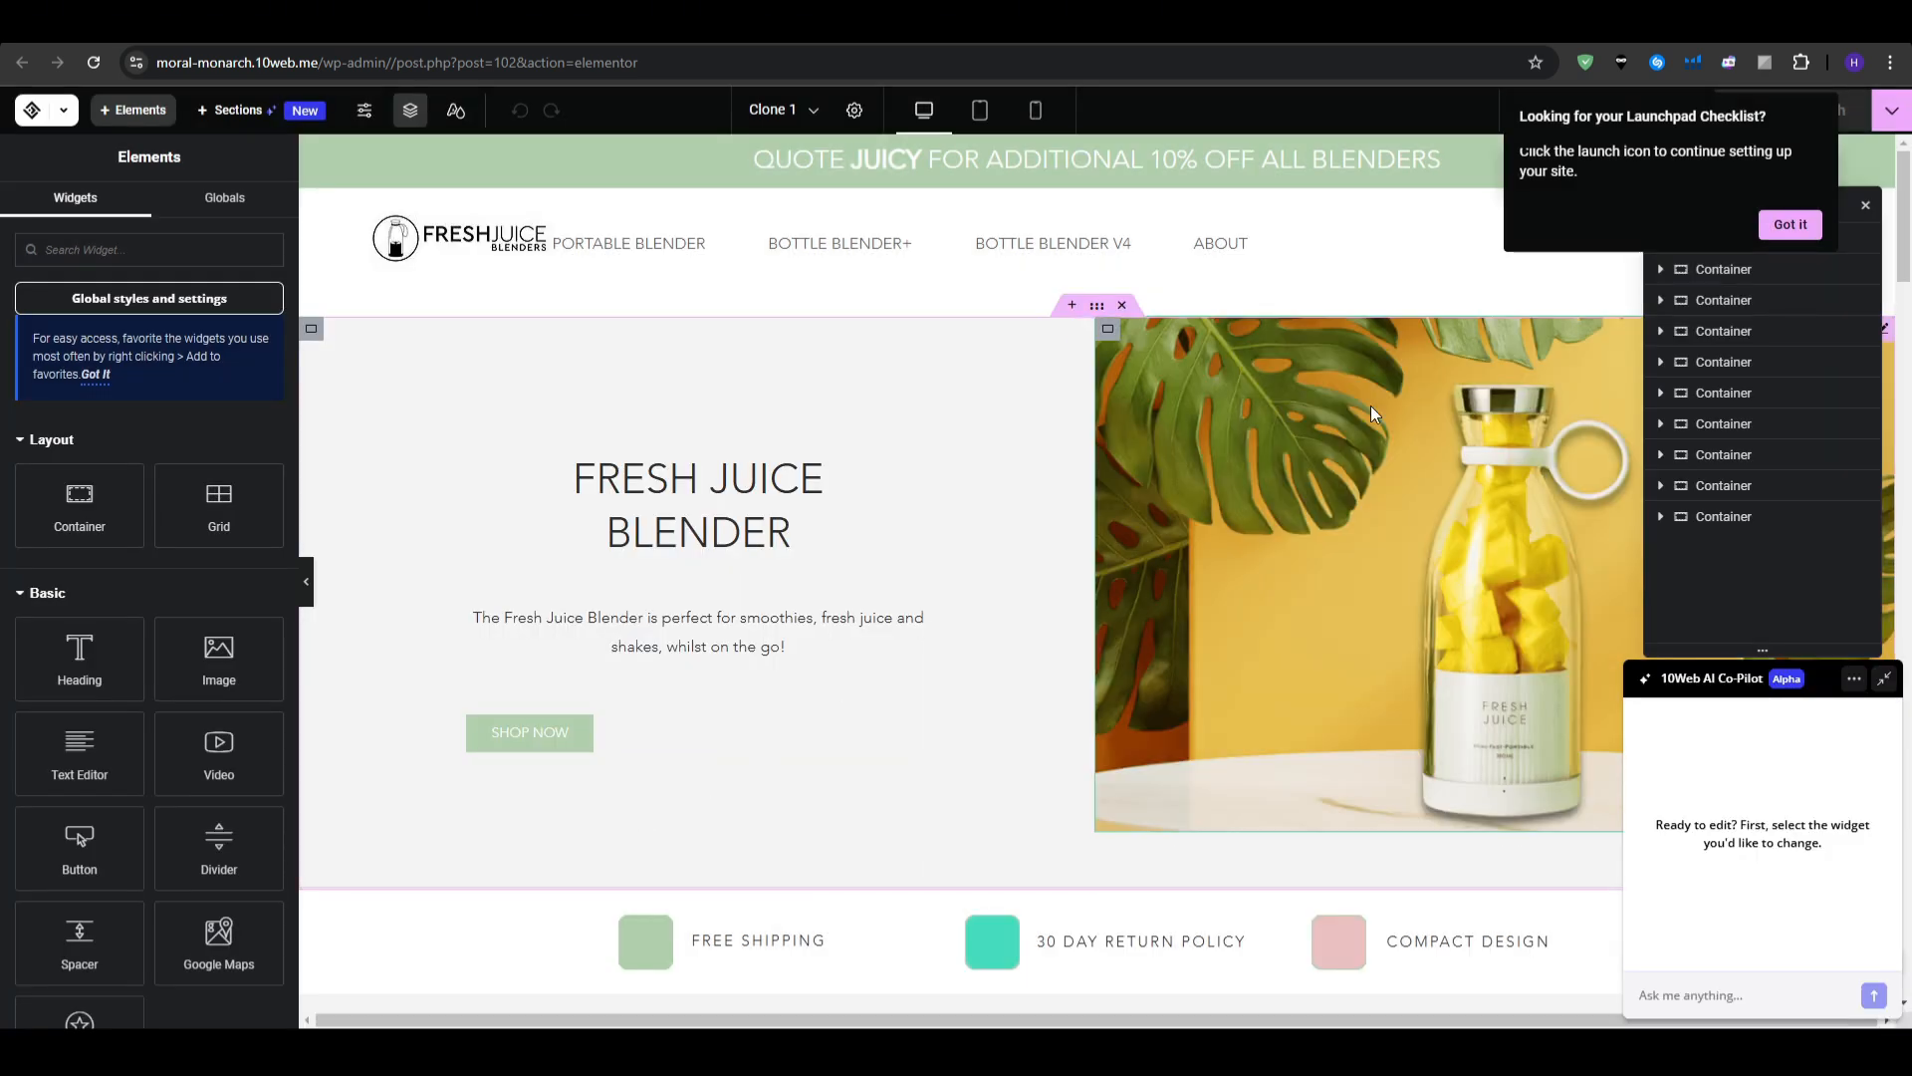
left_click(1790, 224)
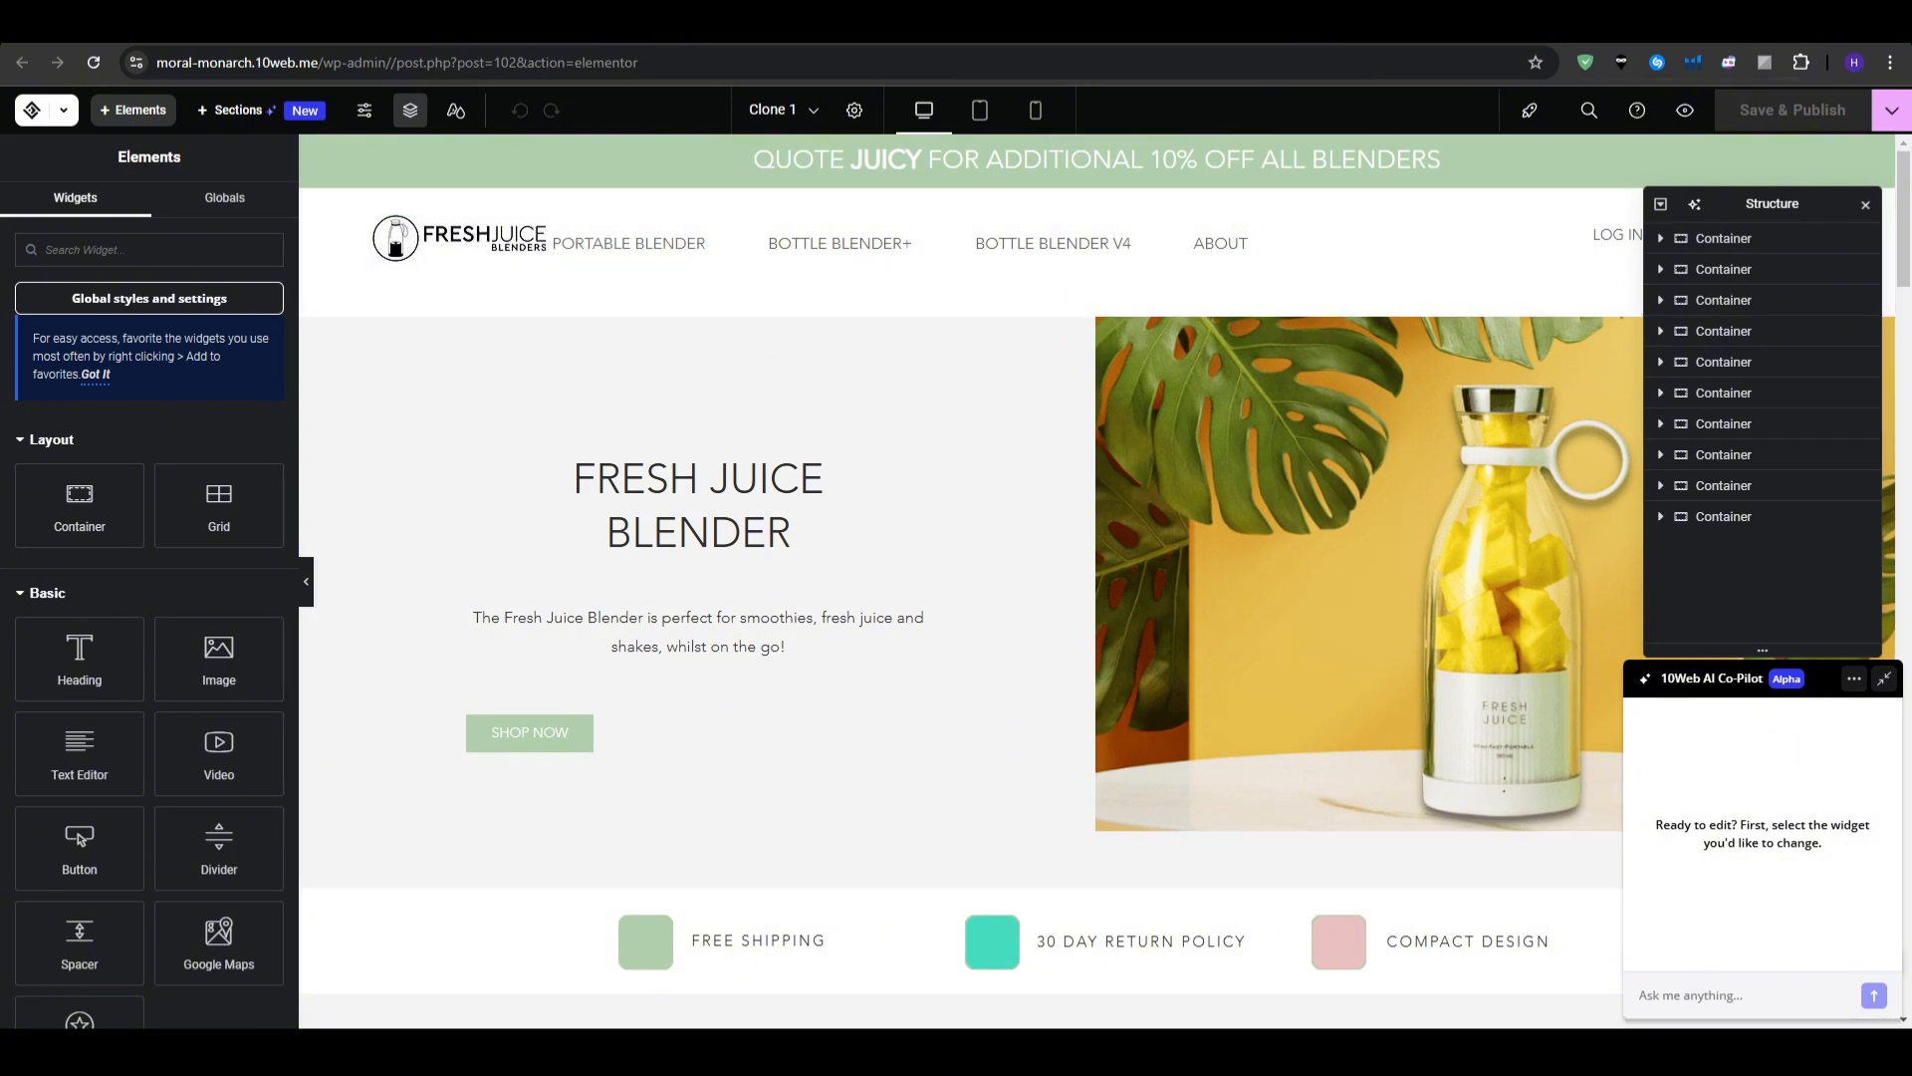
left_click(1593, 22)
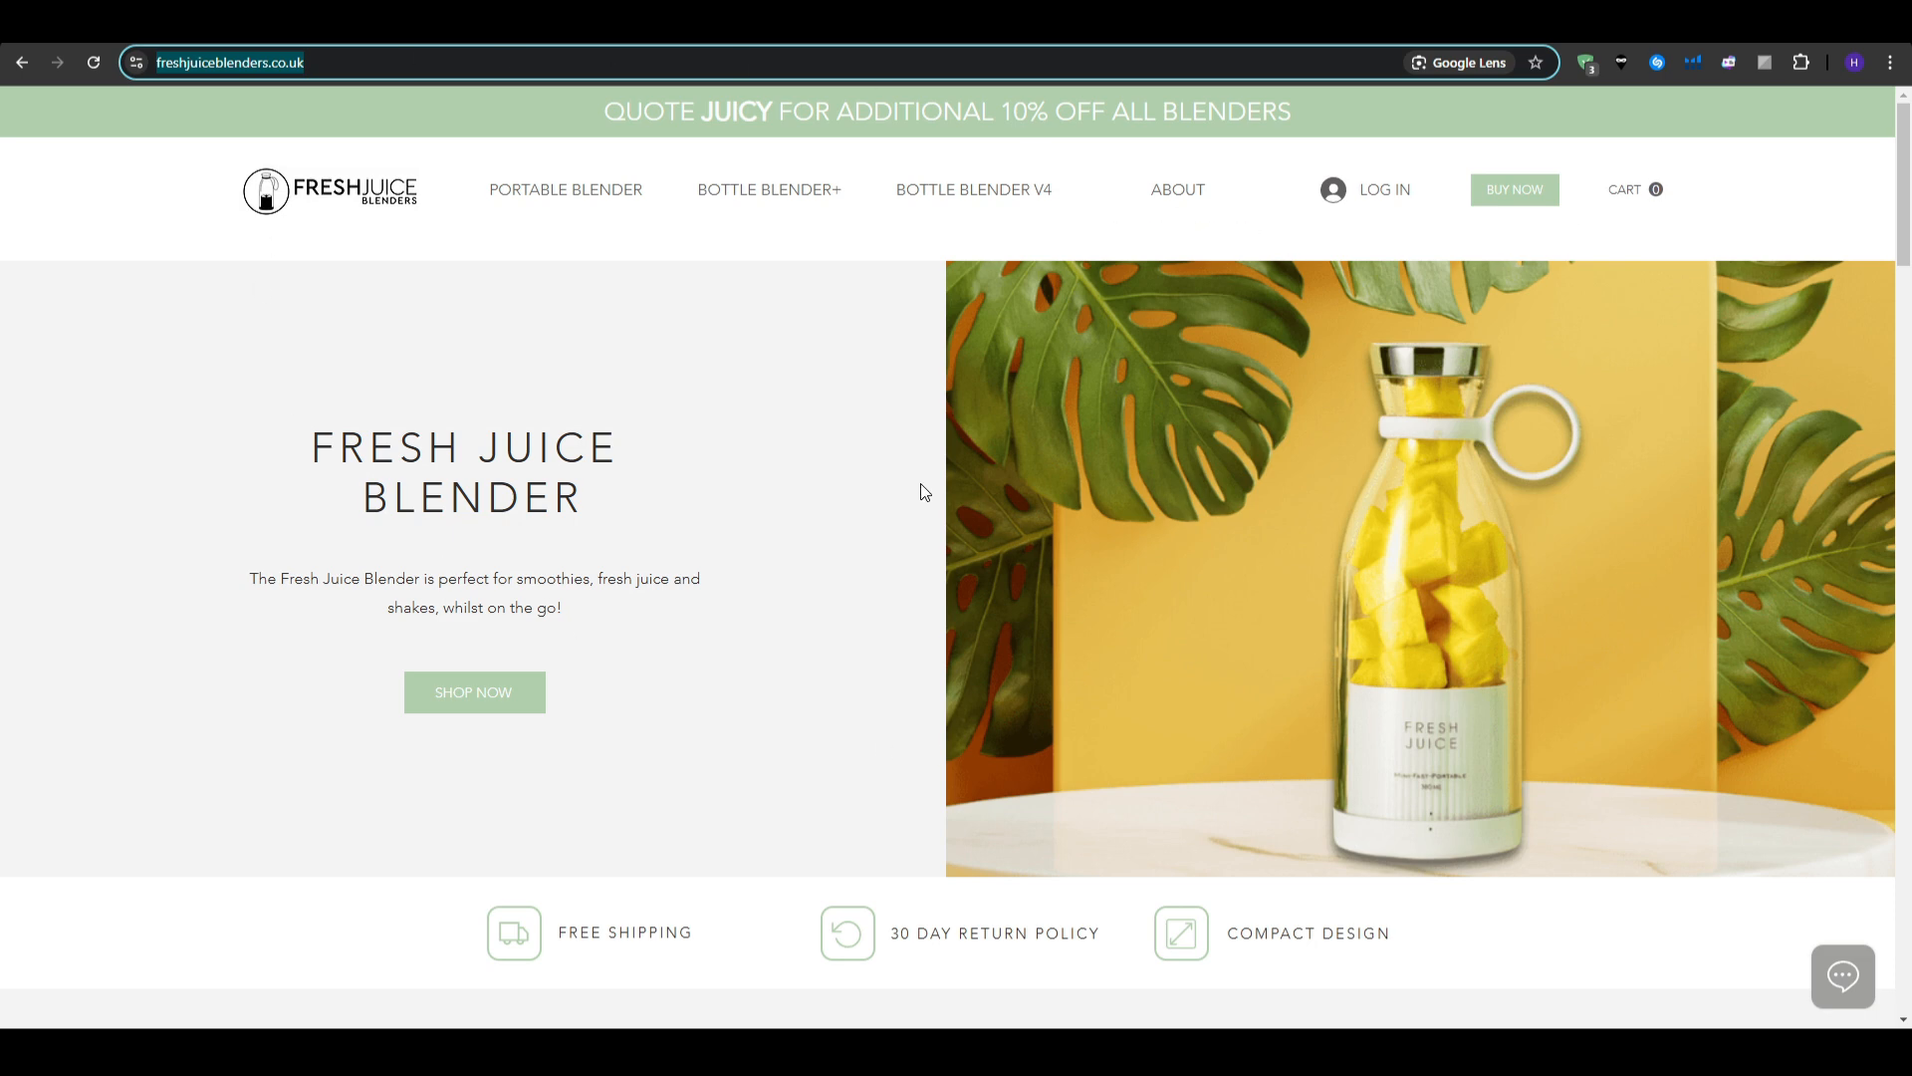
scroll(747, 478, "down", 8)
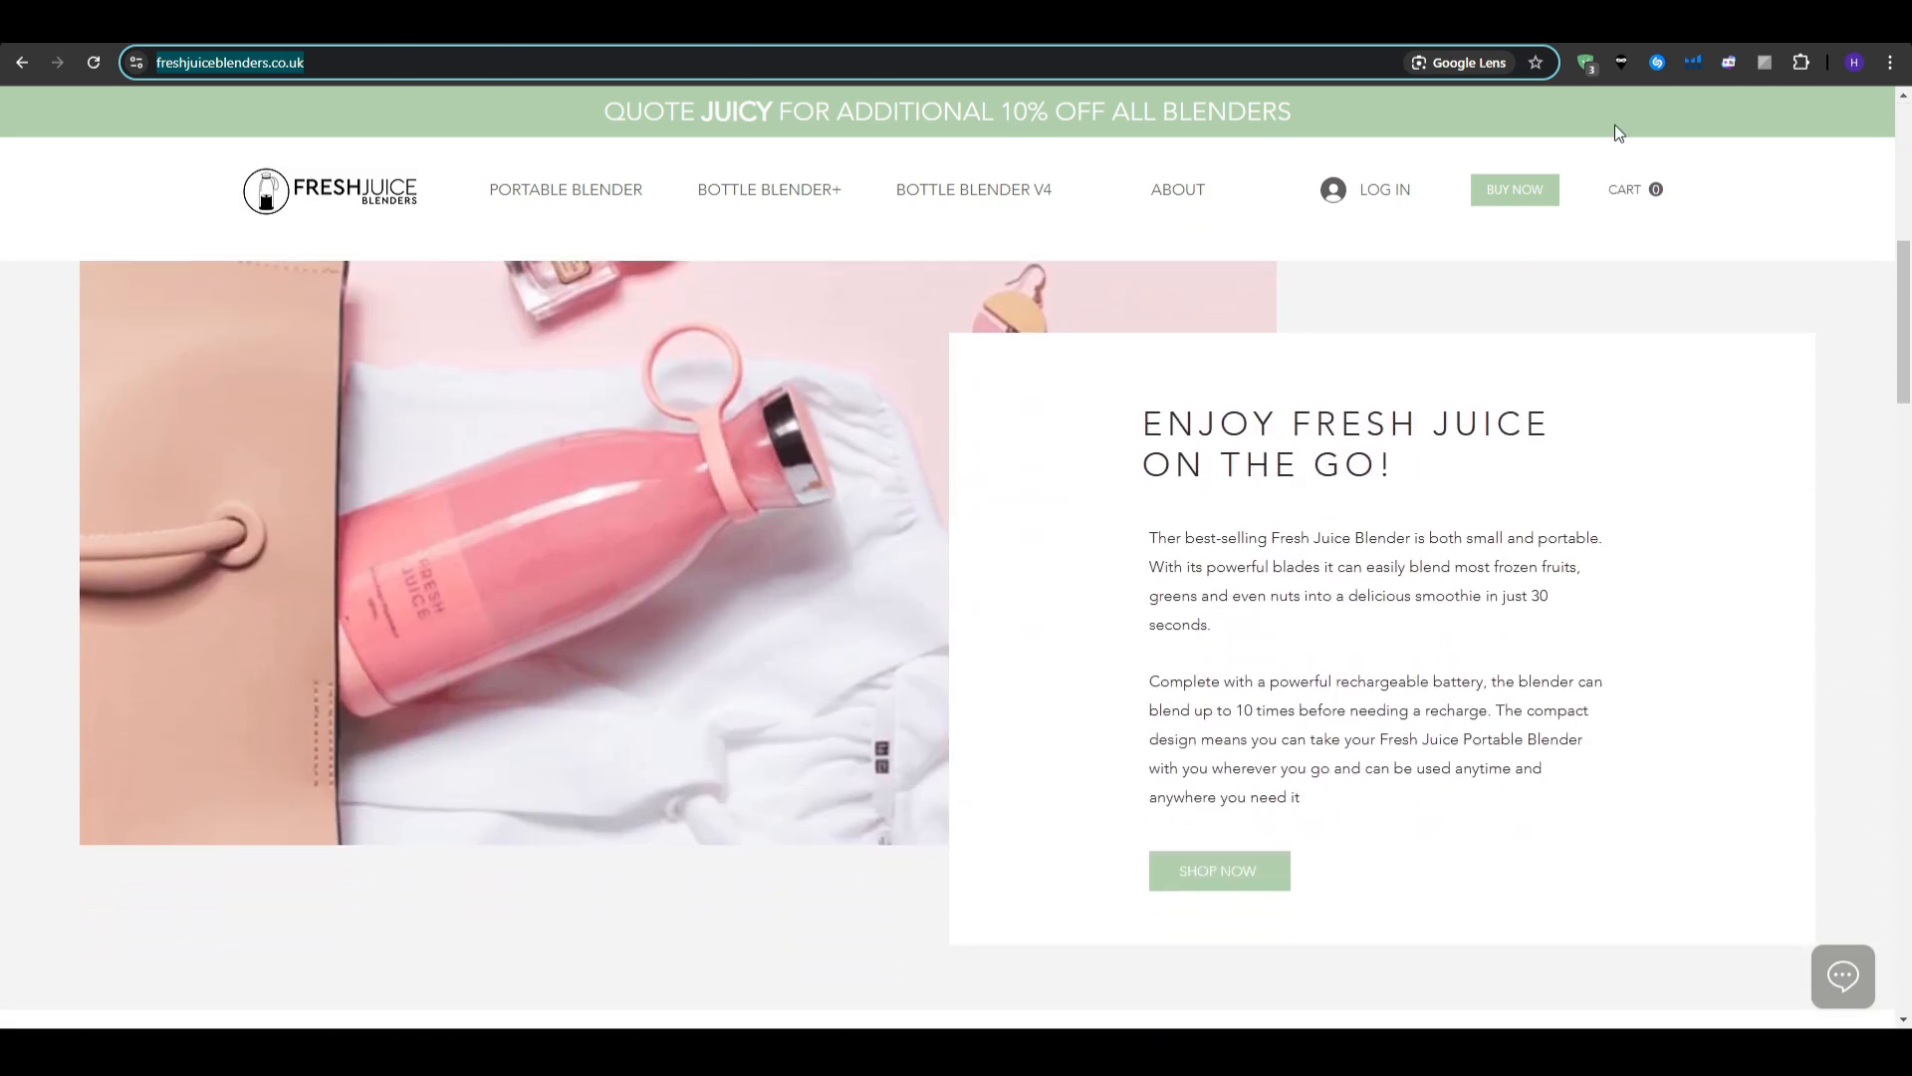
left_click(1599, 22)
- Scroll down through Clone 1's sections and back up to the top
scroll(926, 475, "down", 7)
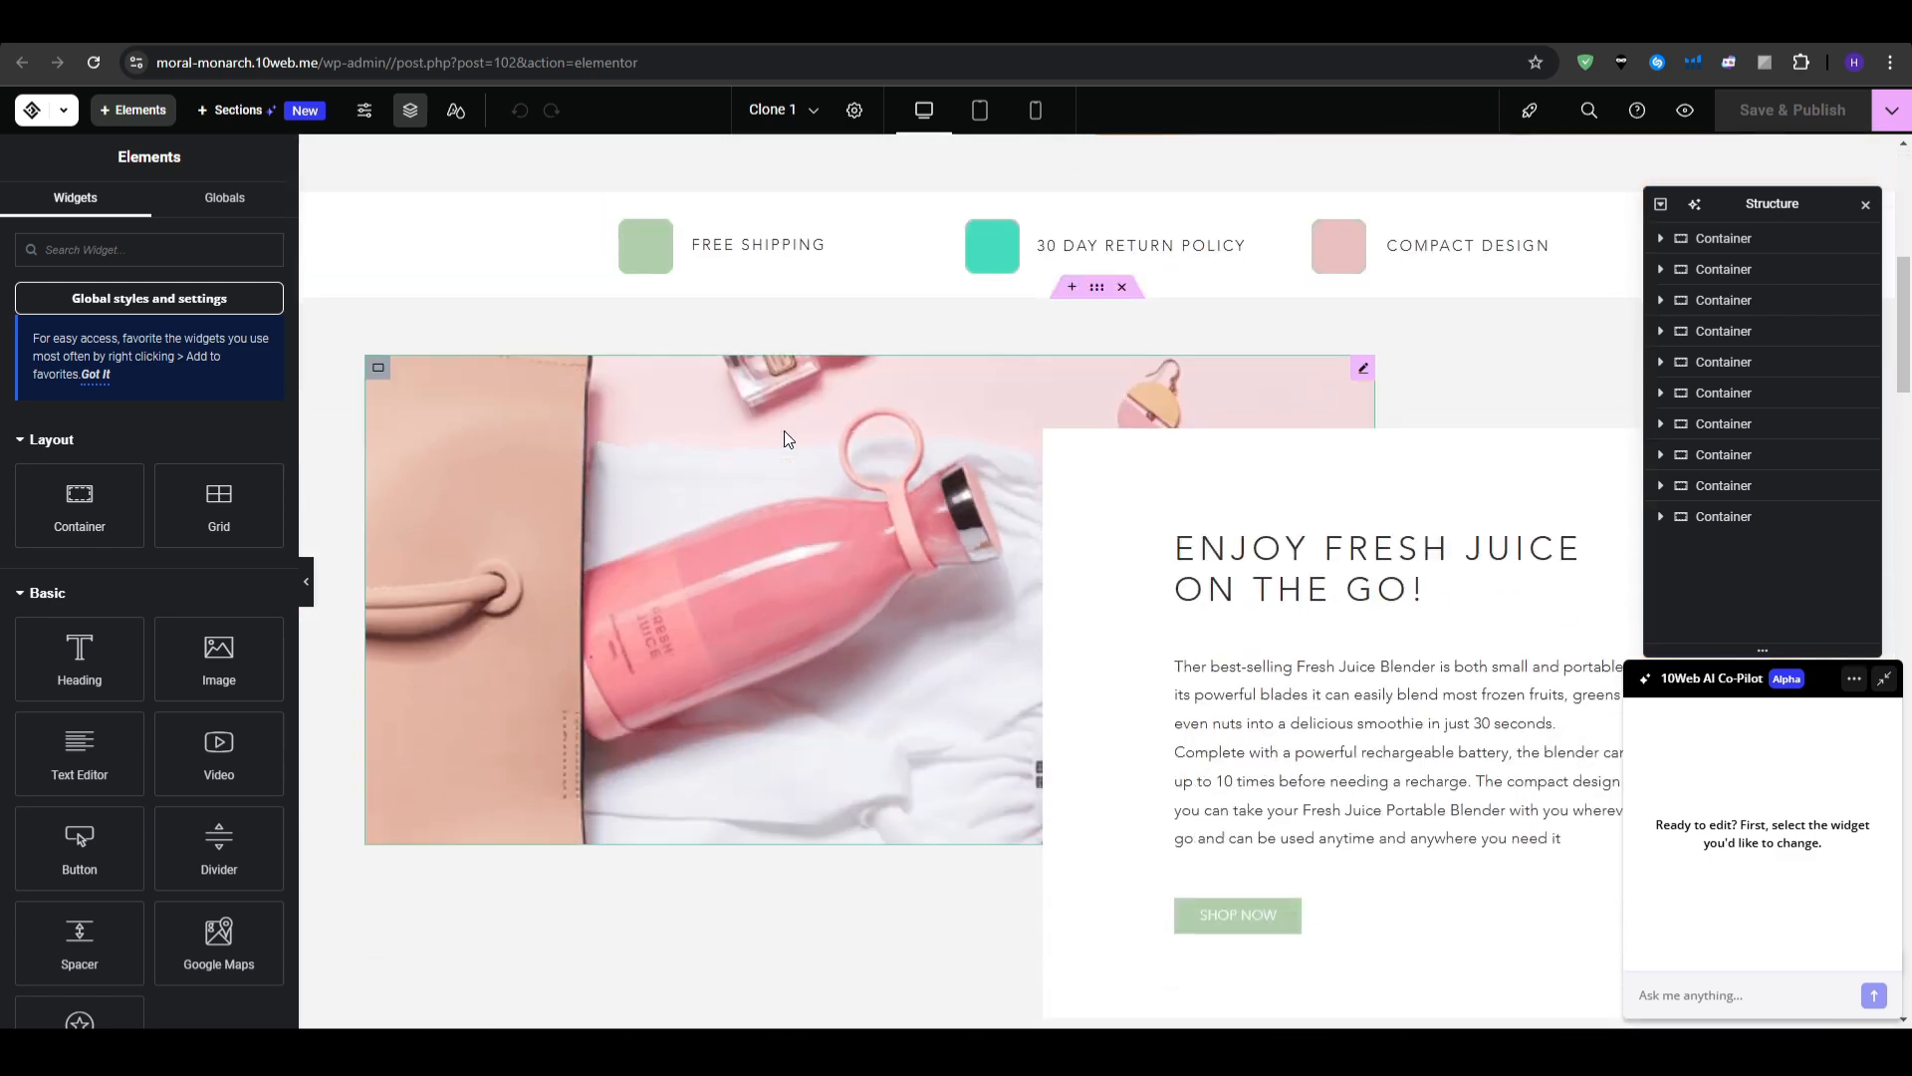
scroll(1201, 696, "down", 1)
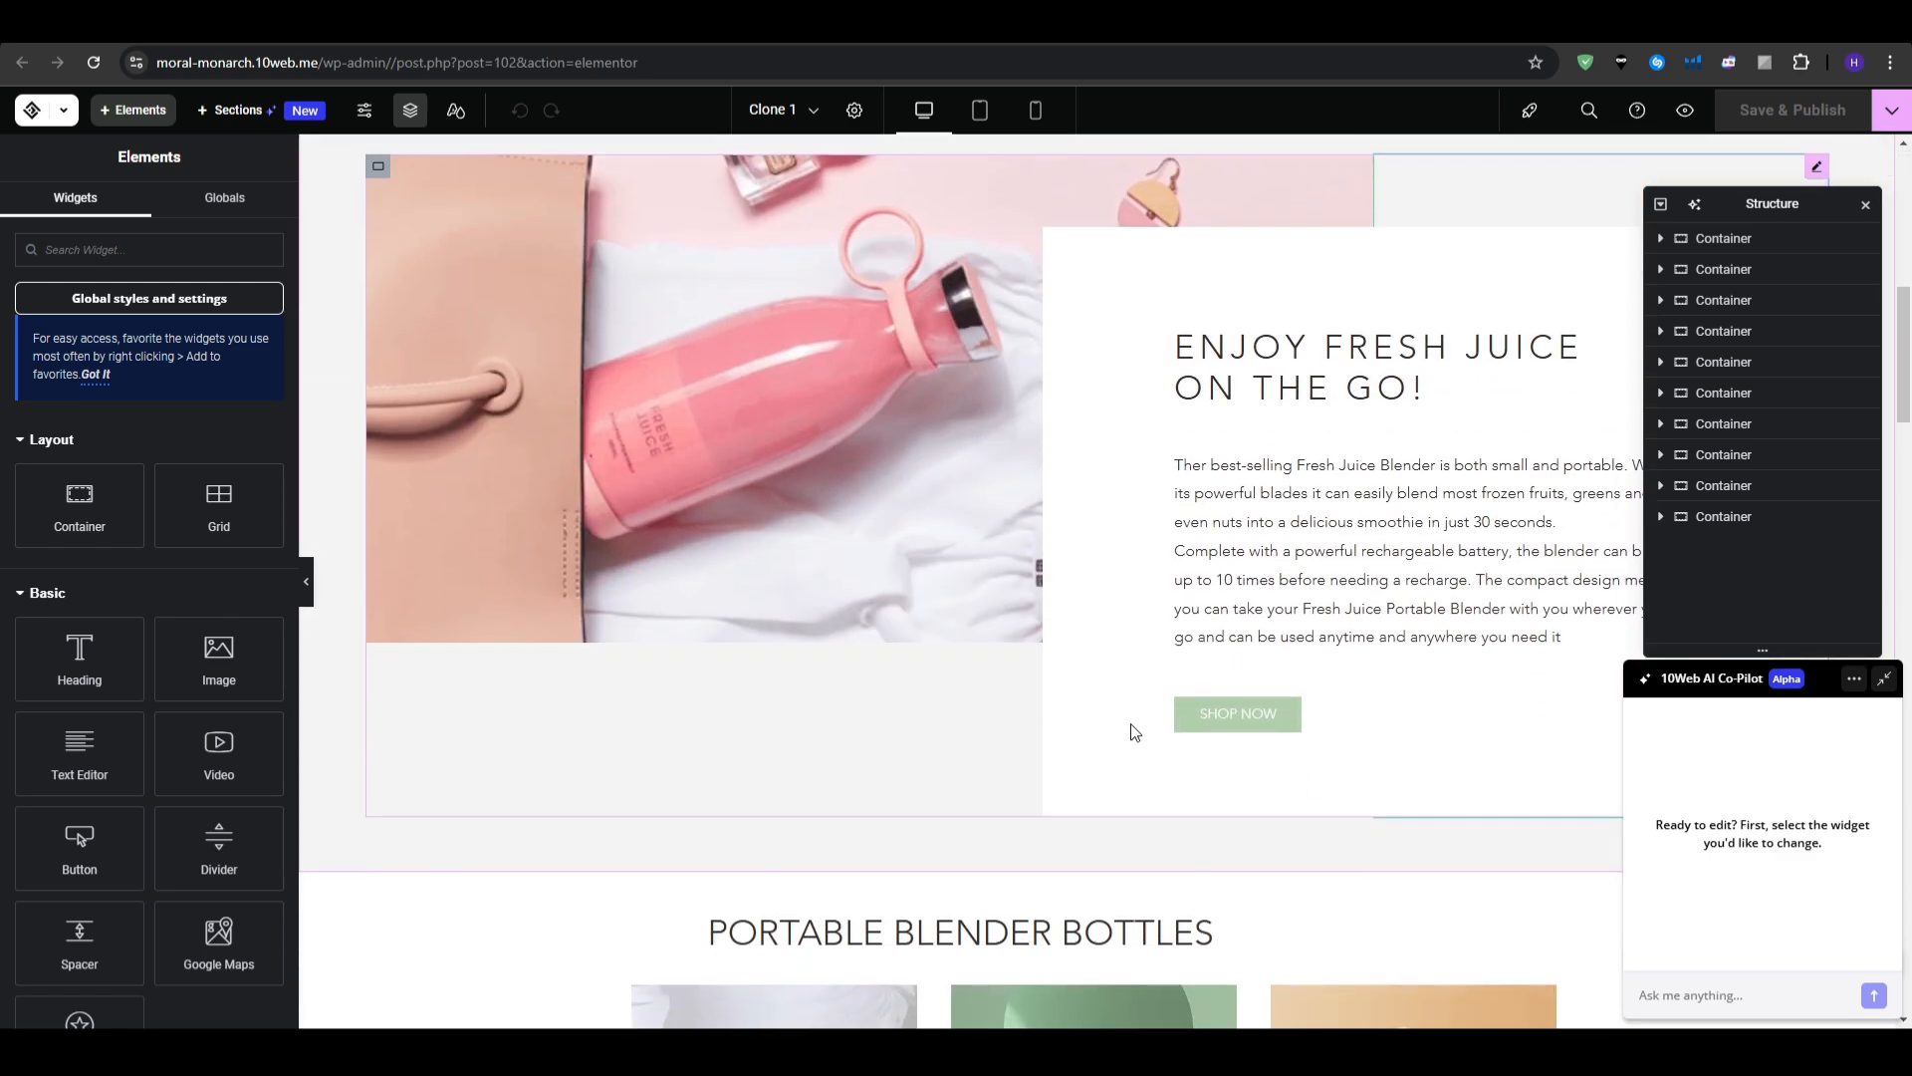
scroll(1132, 732, "down", 7)
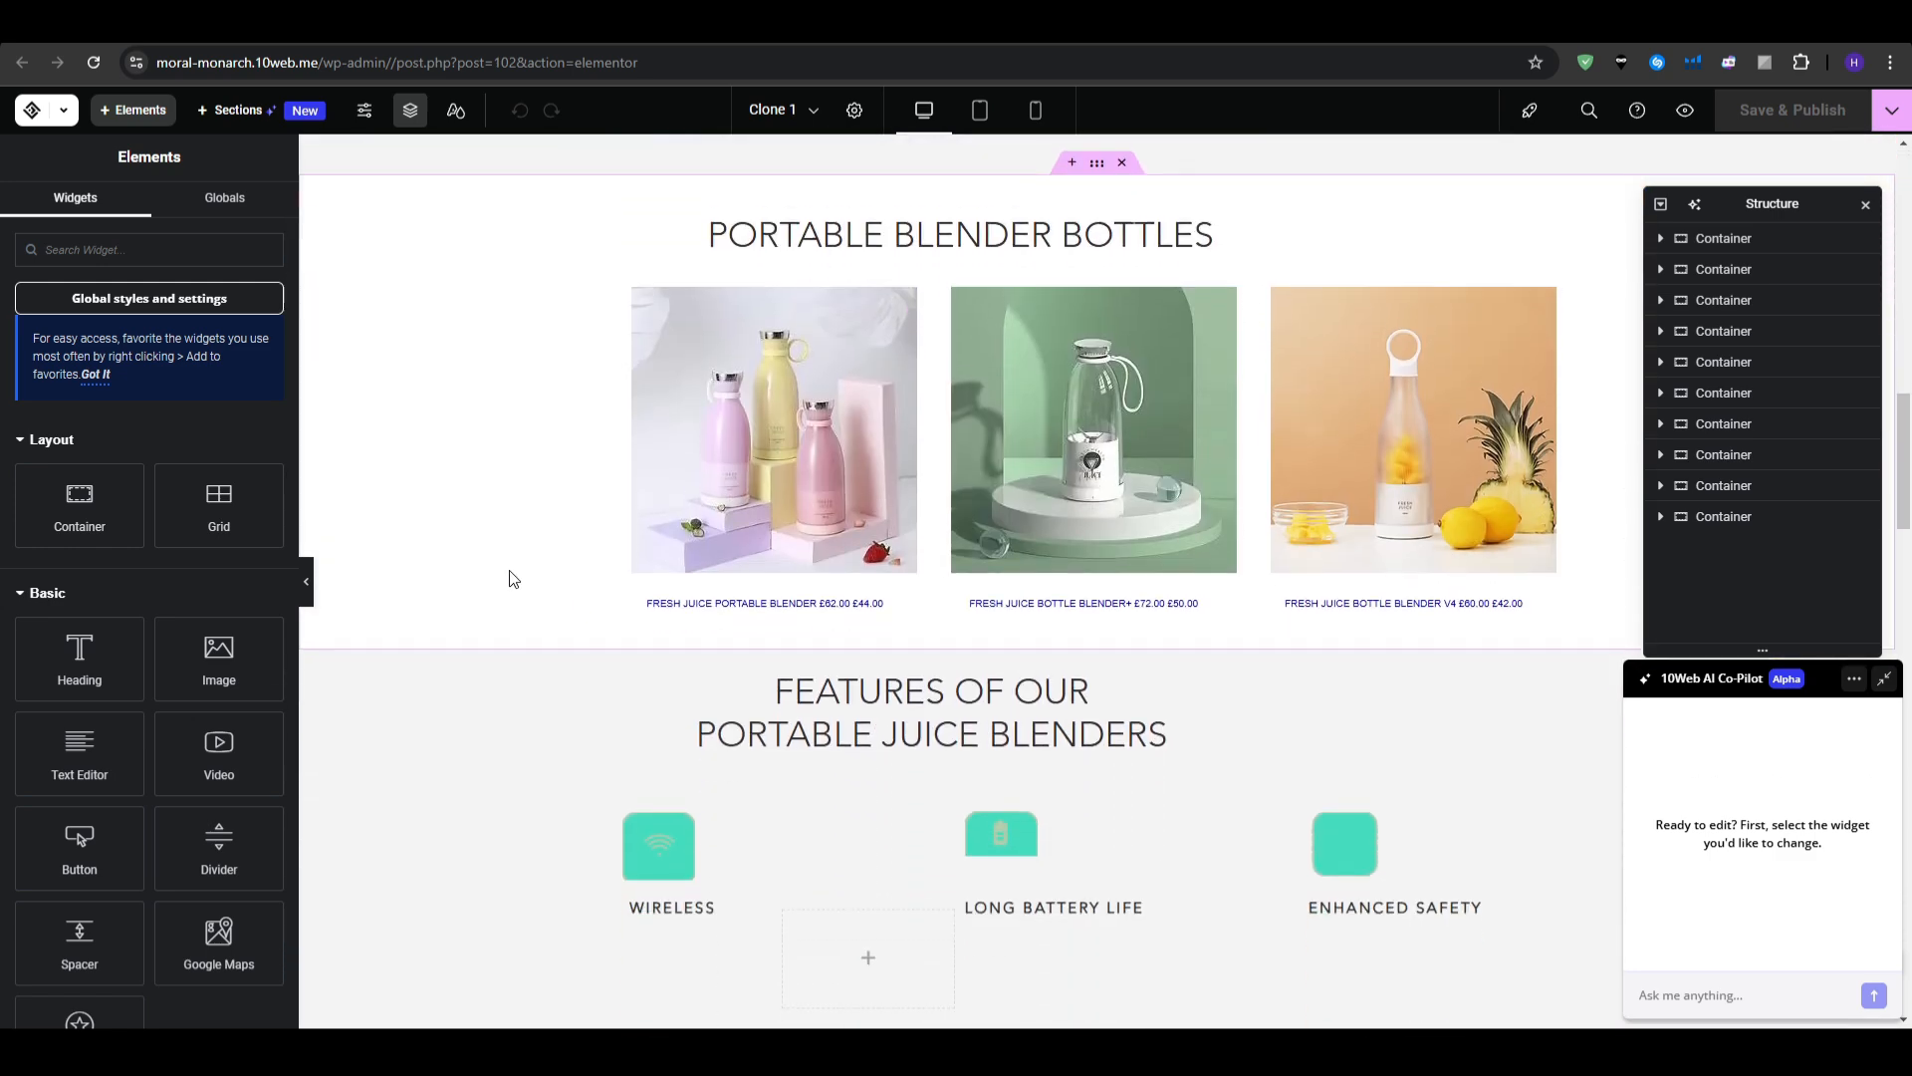
scroll(517, 579, "down", 10)
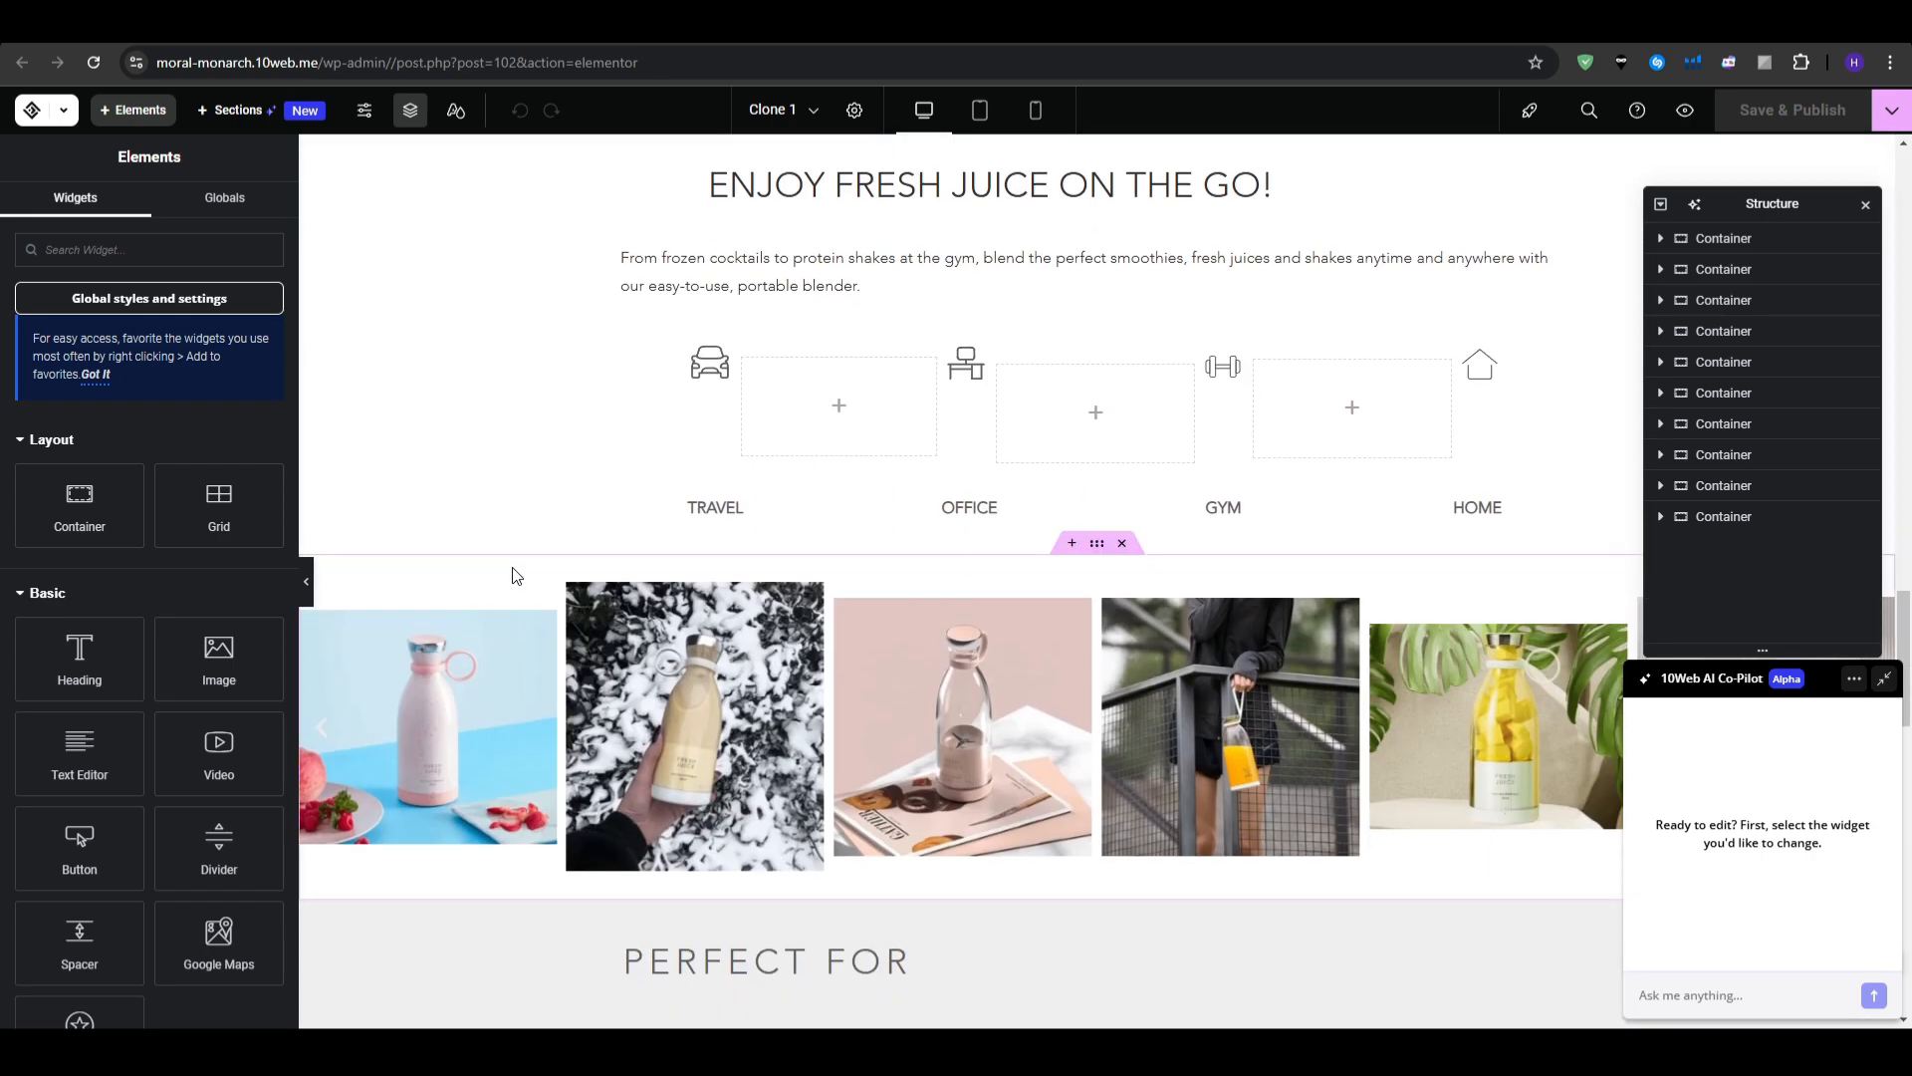
scroll(517, 576, "up", 10)
scroll(515, 575, "up", 8)
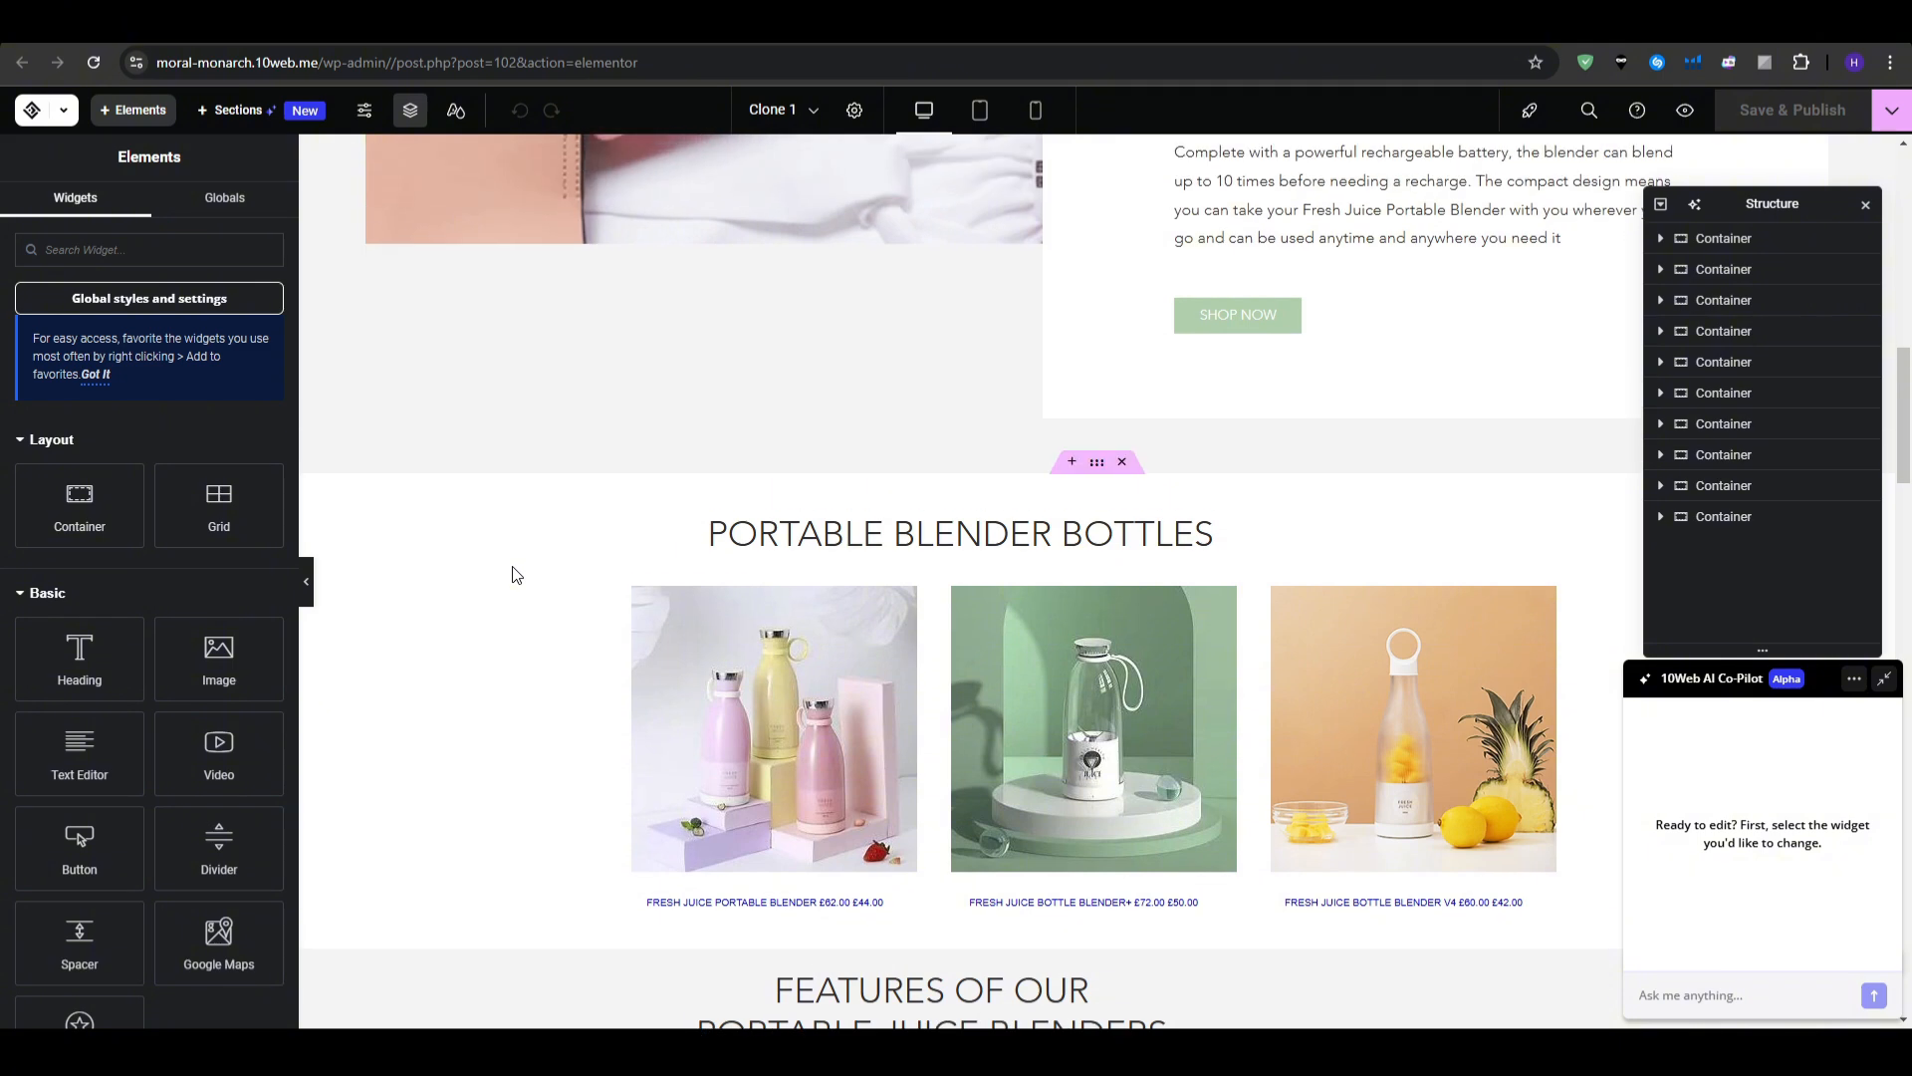
scroll(515, 574, "up", 5)
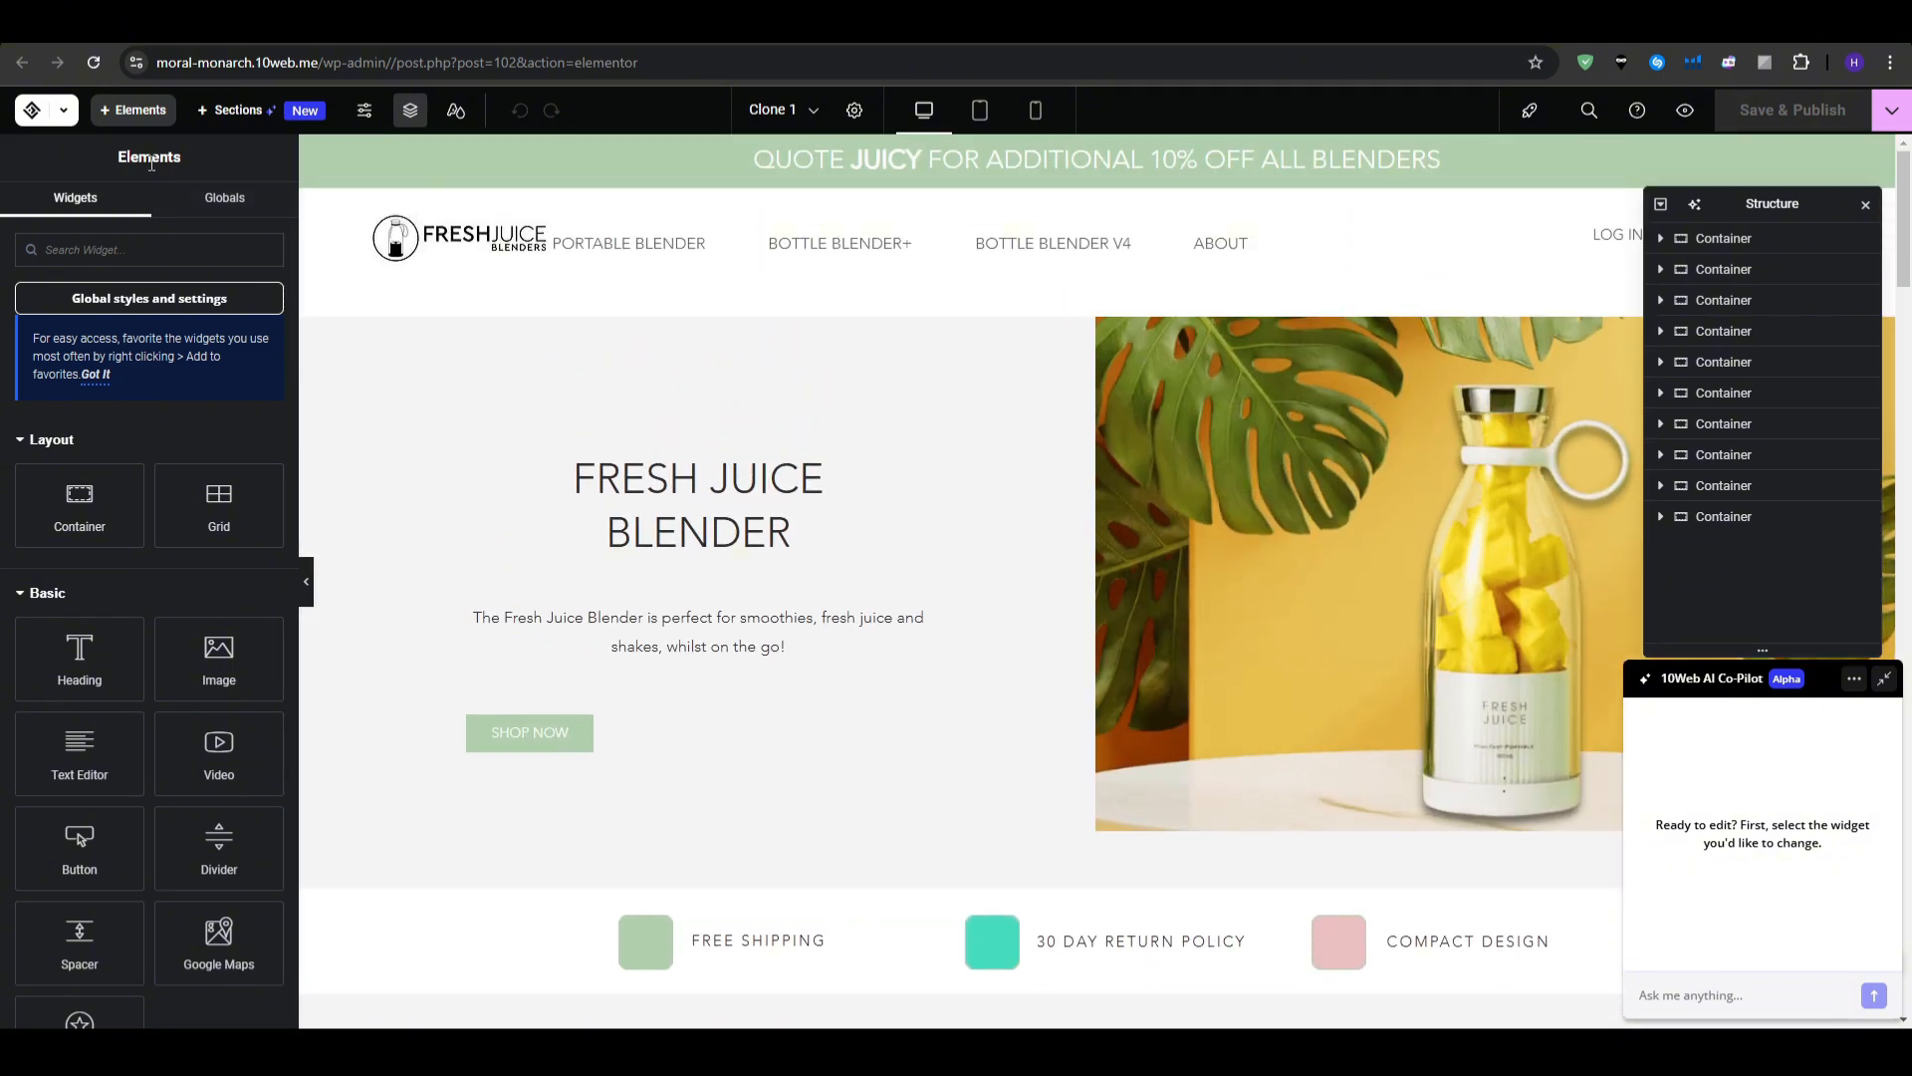
- Drag an Icon Box widget into the hero section
left_click(183, 164)
scroll(112, 558, "down", 3)
scroll(118, 624, "down", 4)
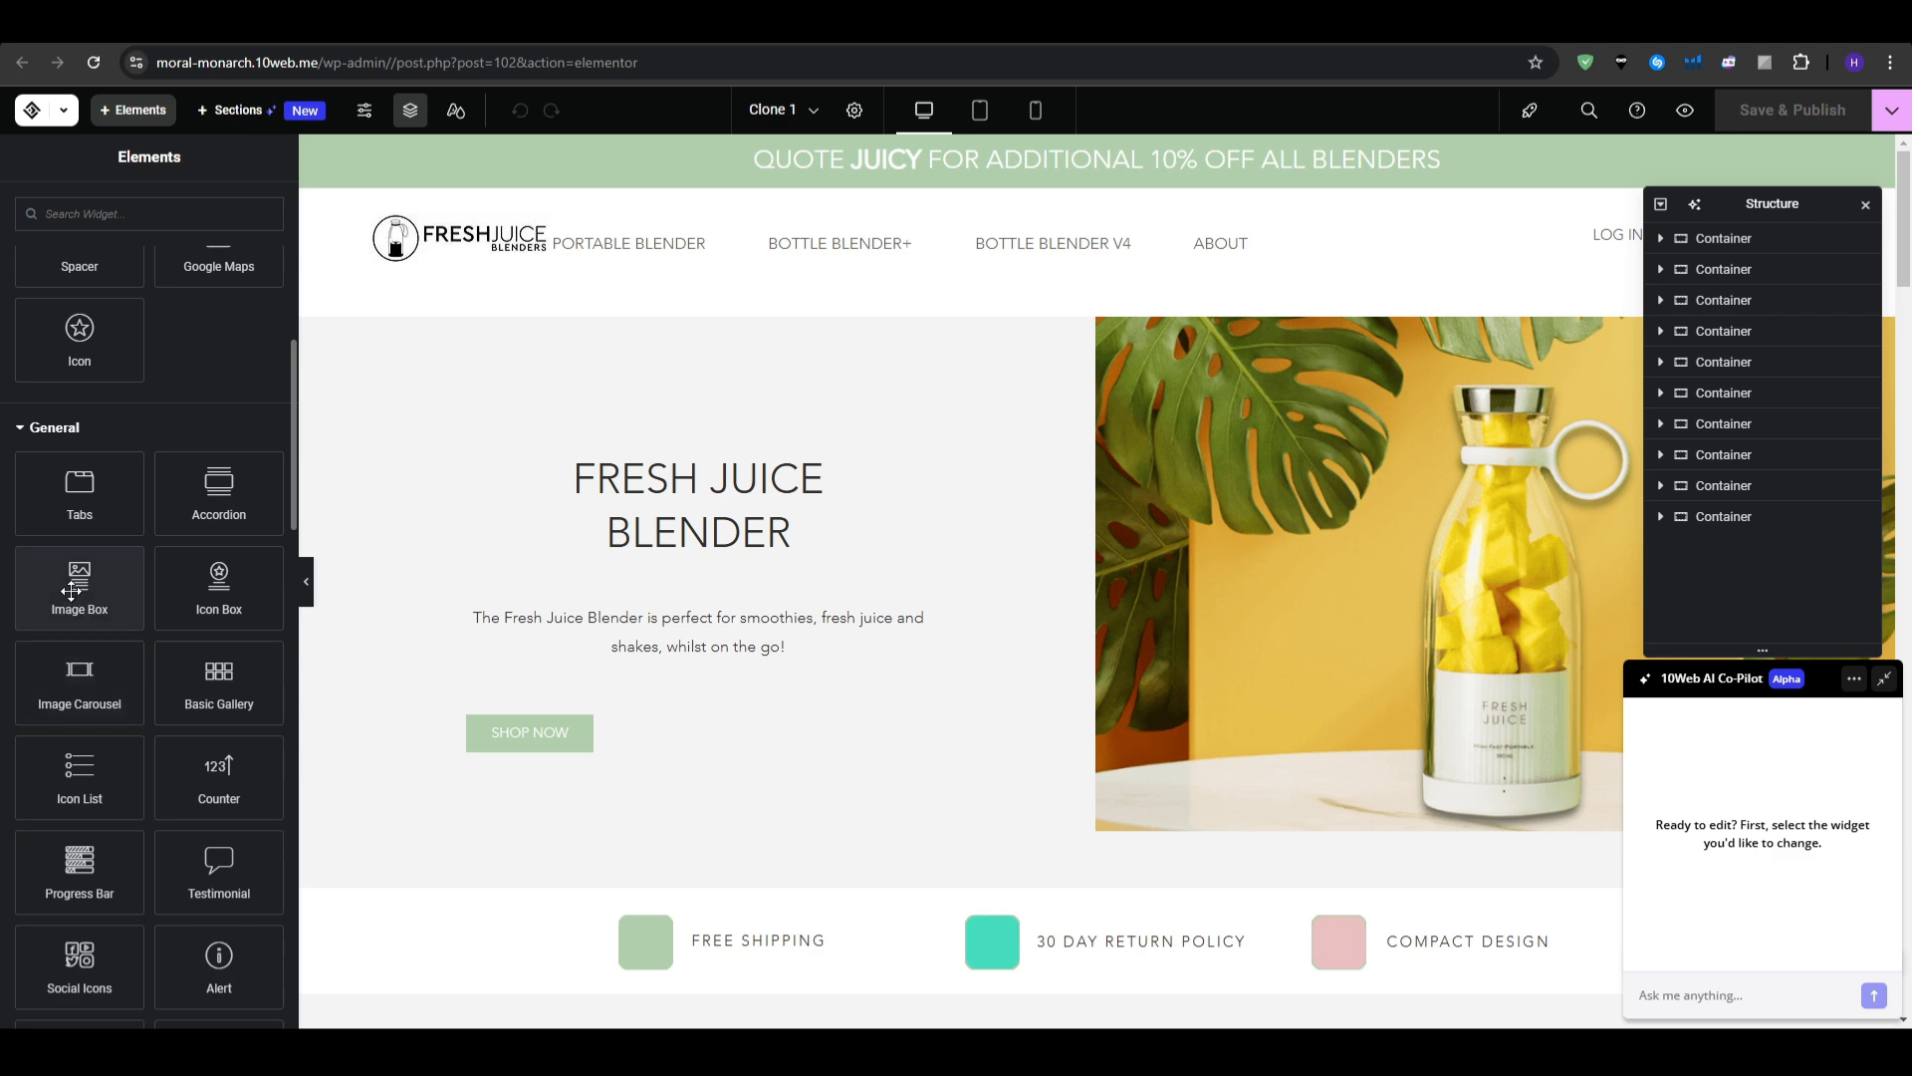
left_click_drag(227, 603, 576, 474)
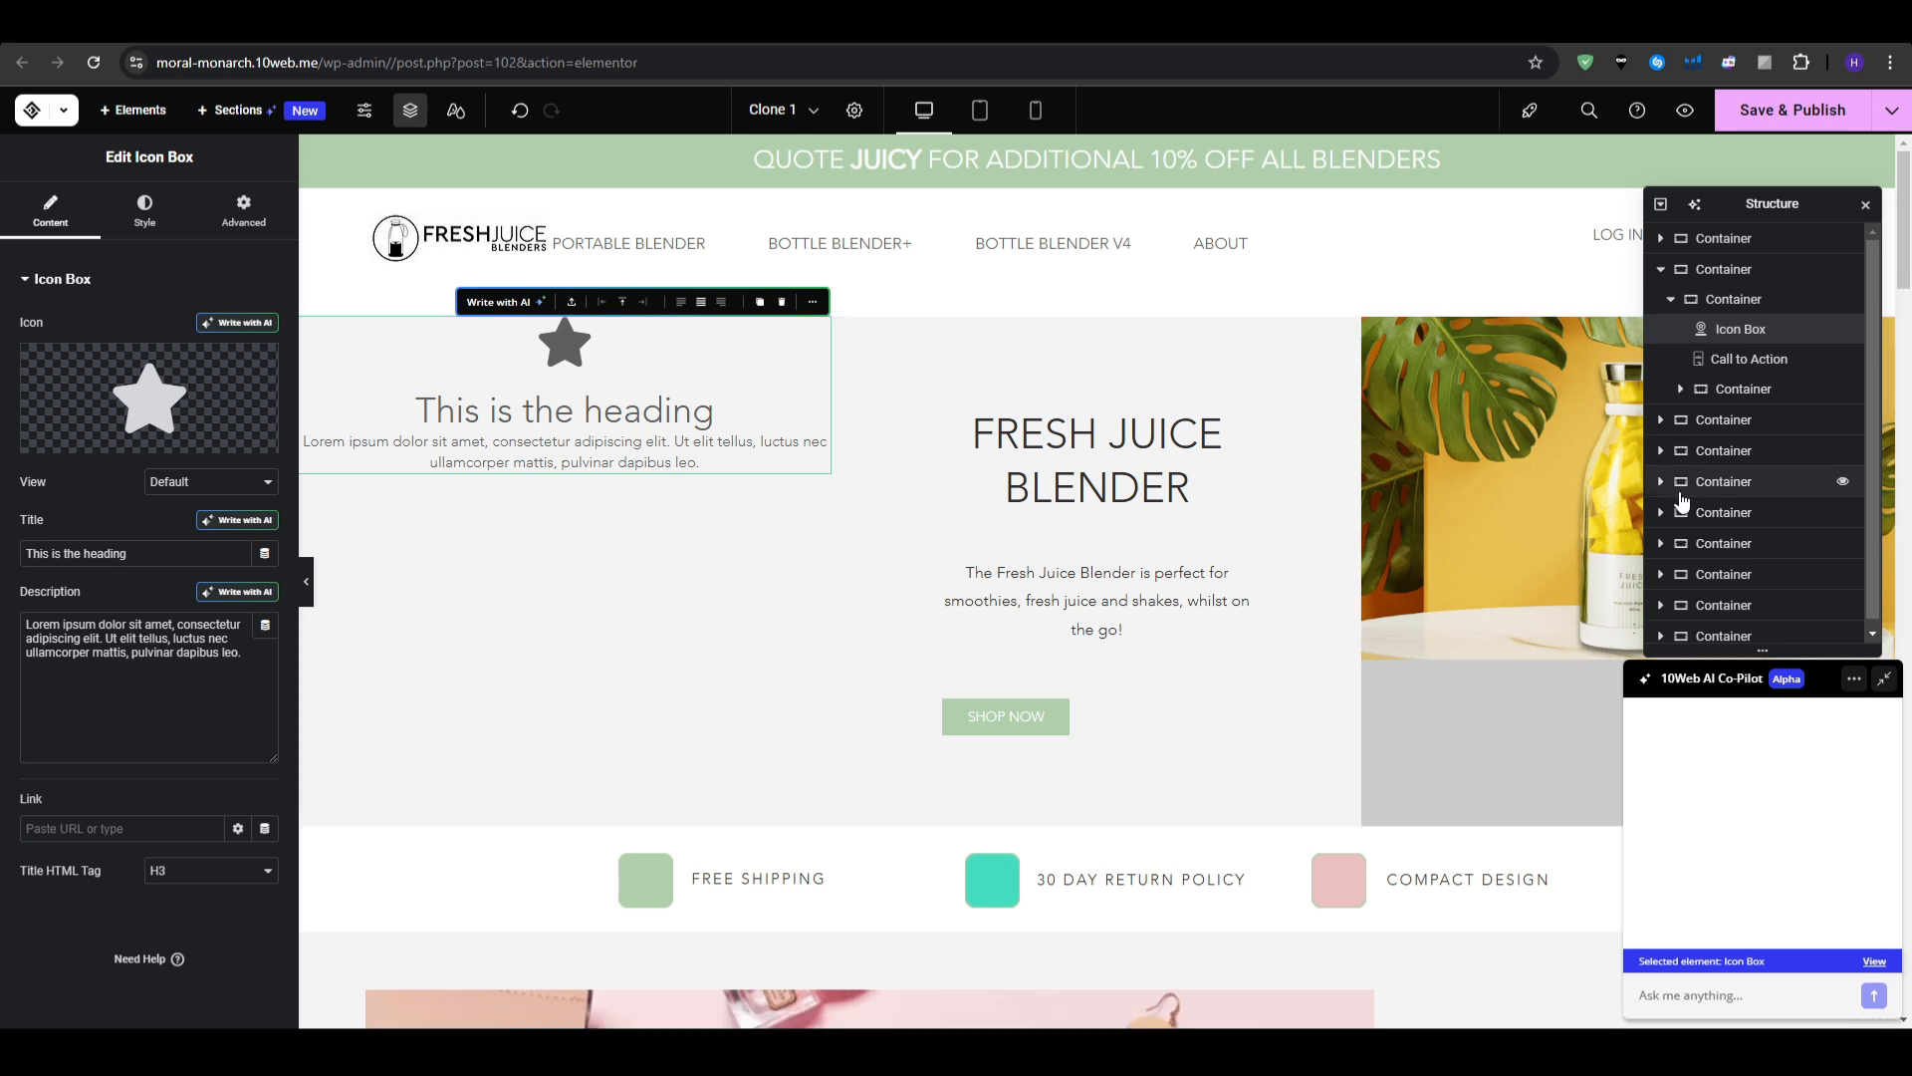
- Select and try editing the icon box heading and the FRESH JUICE BLENDER call-to-action block
triple_click(569, 408)
left_click(1072, 454)
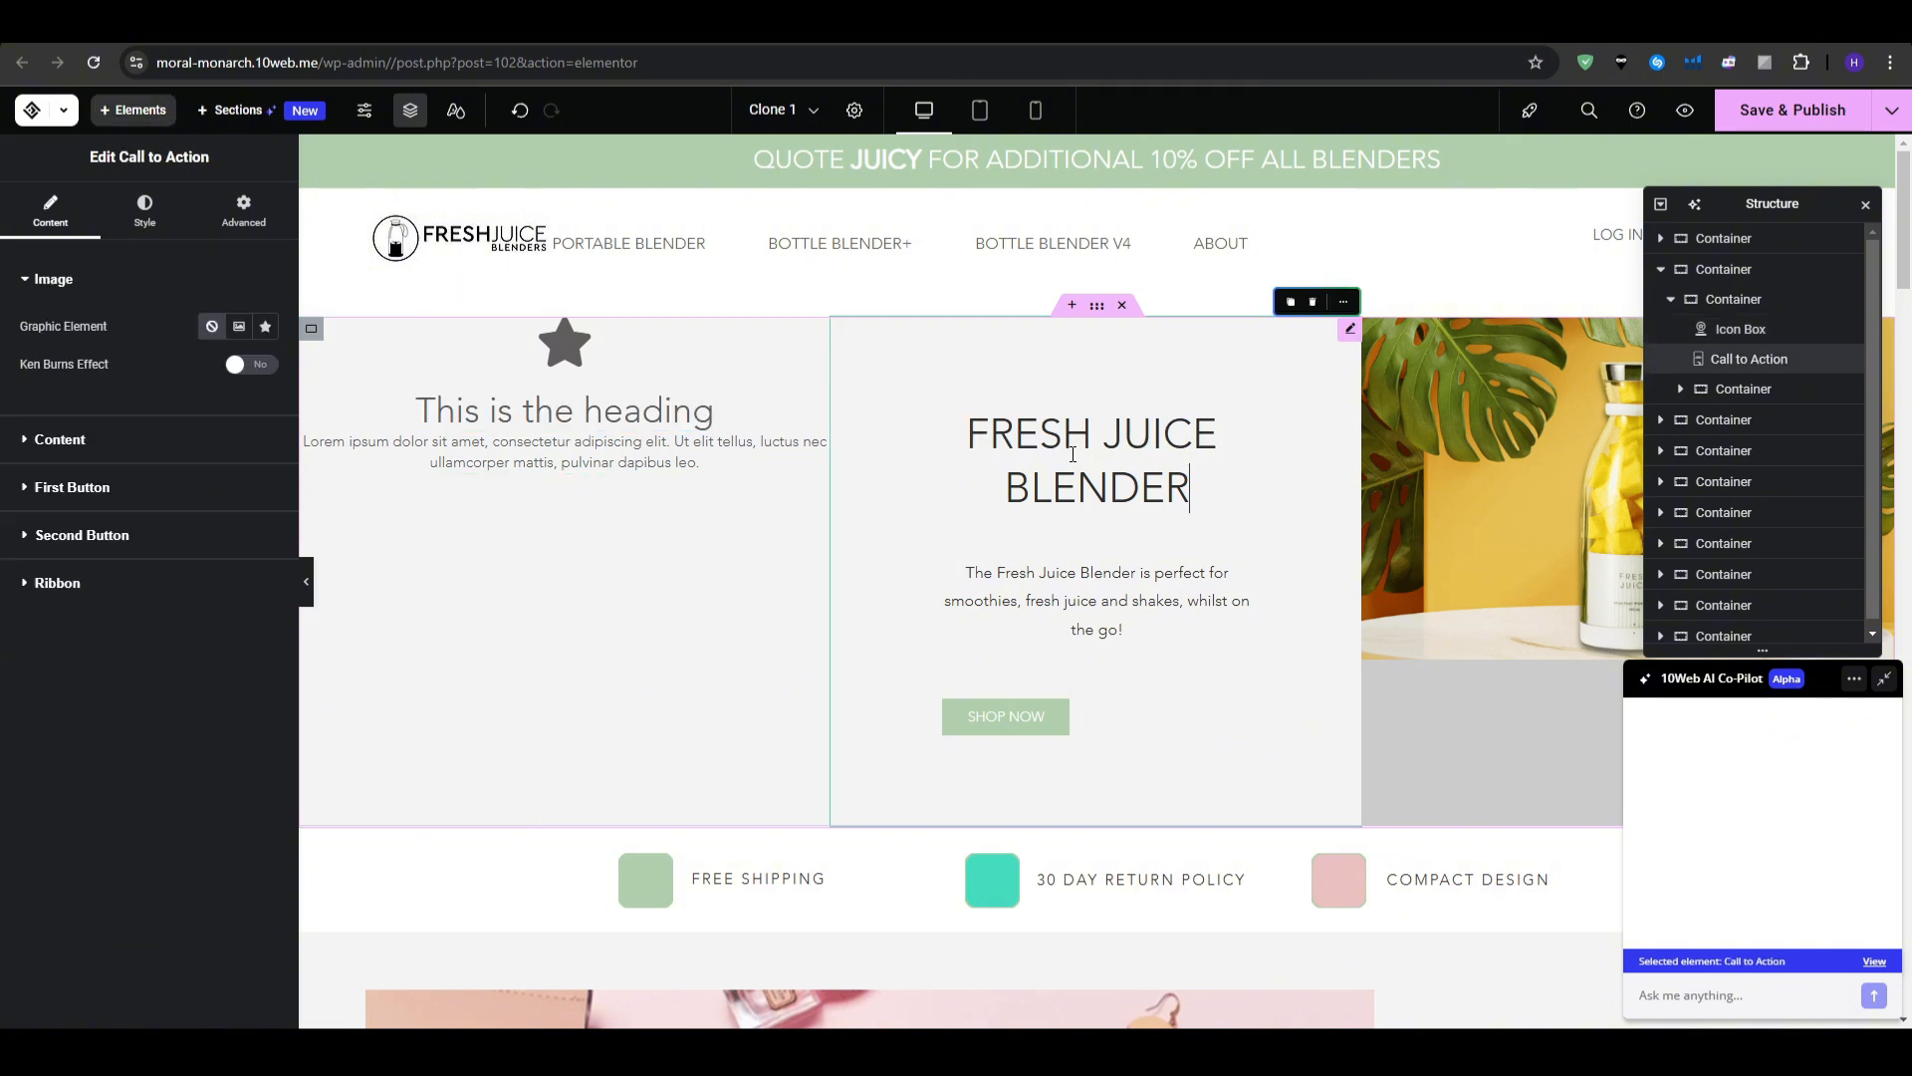
left_click_drag(1209, 501, 1036, 523)
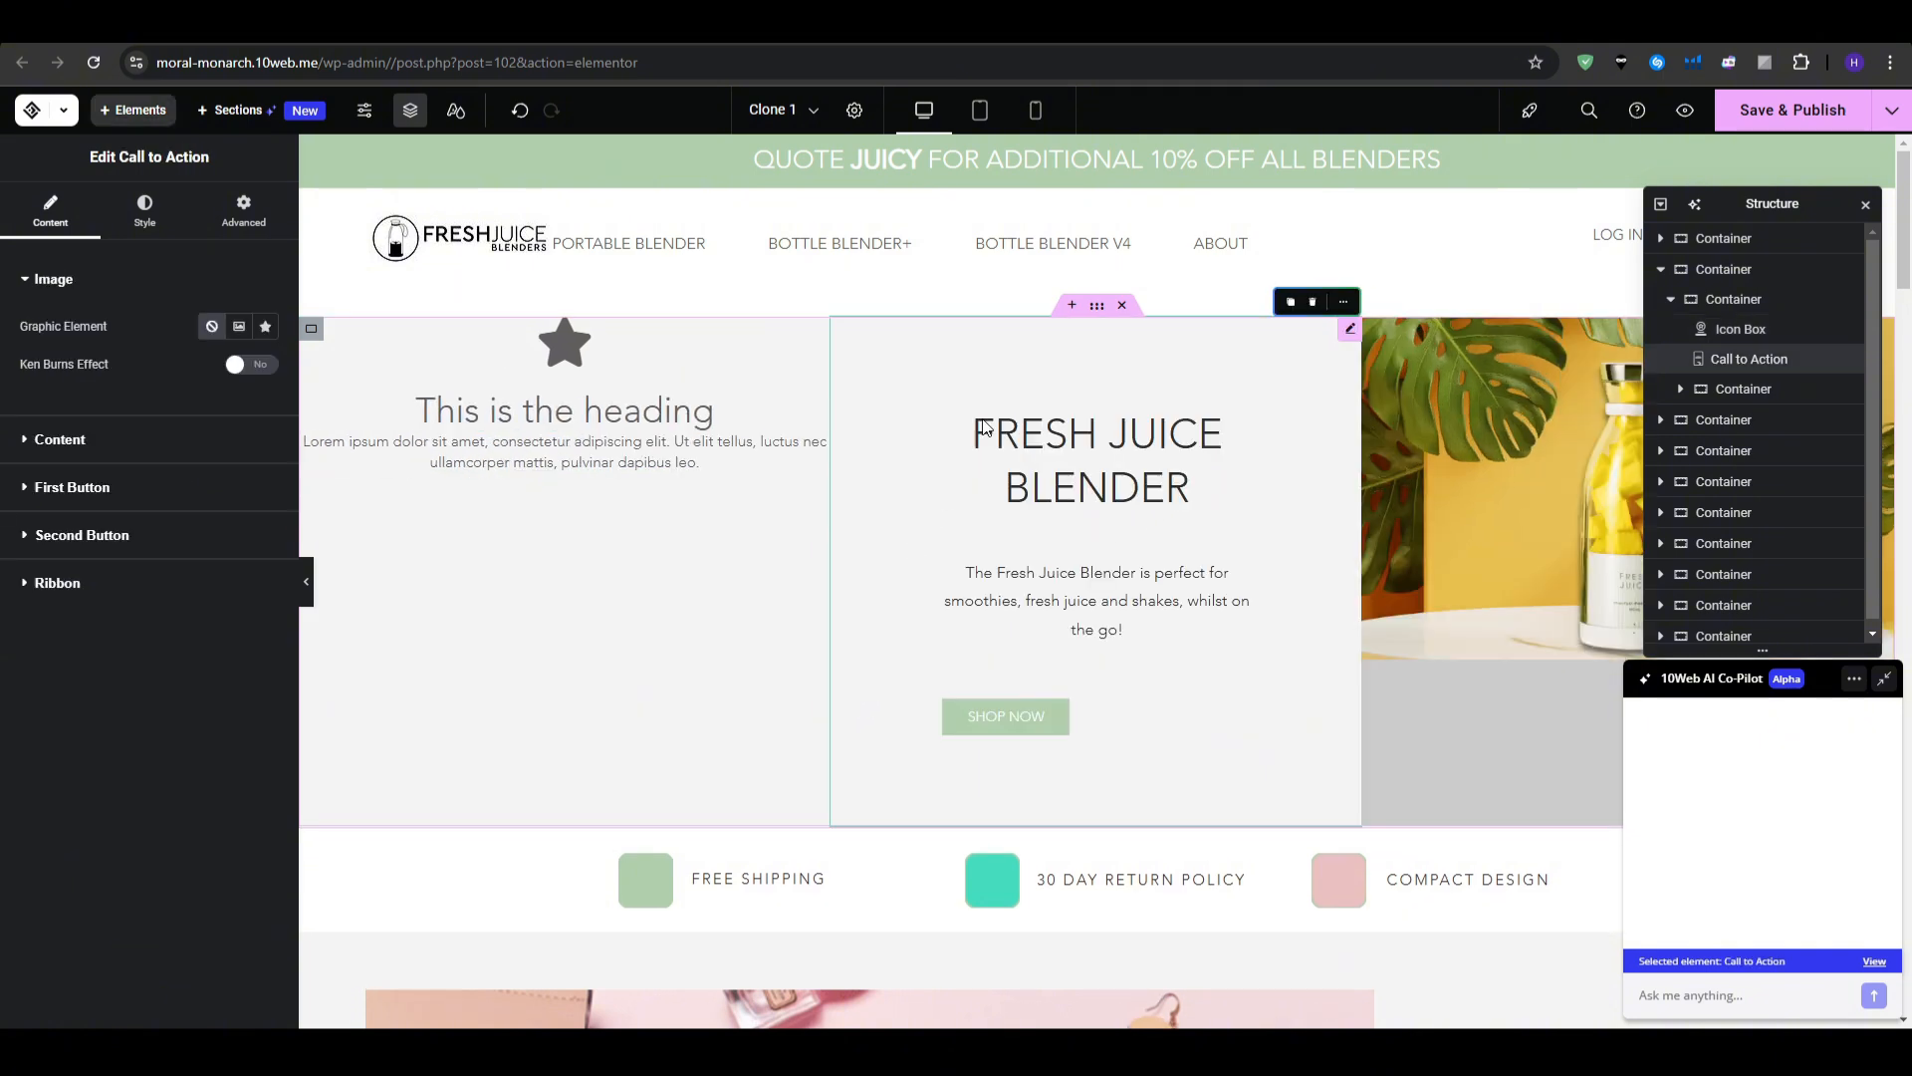
left_click(1015, 435)
left_click(702, 411)
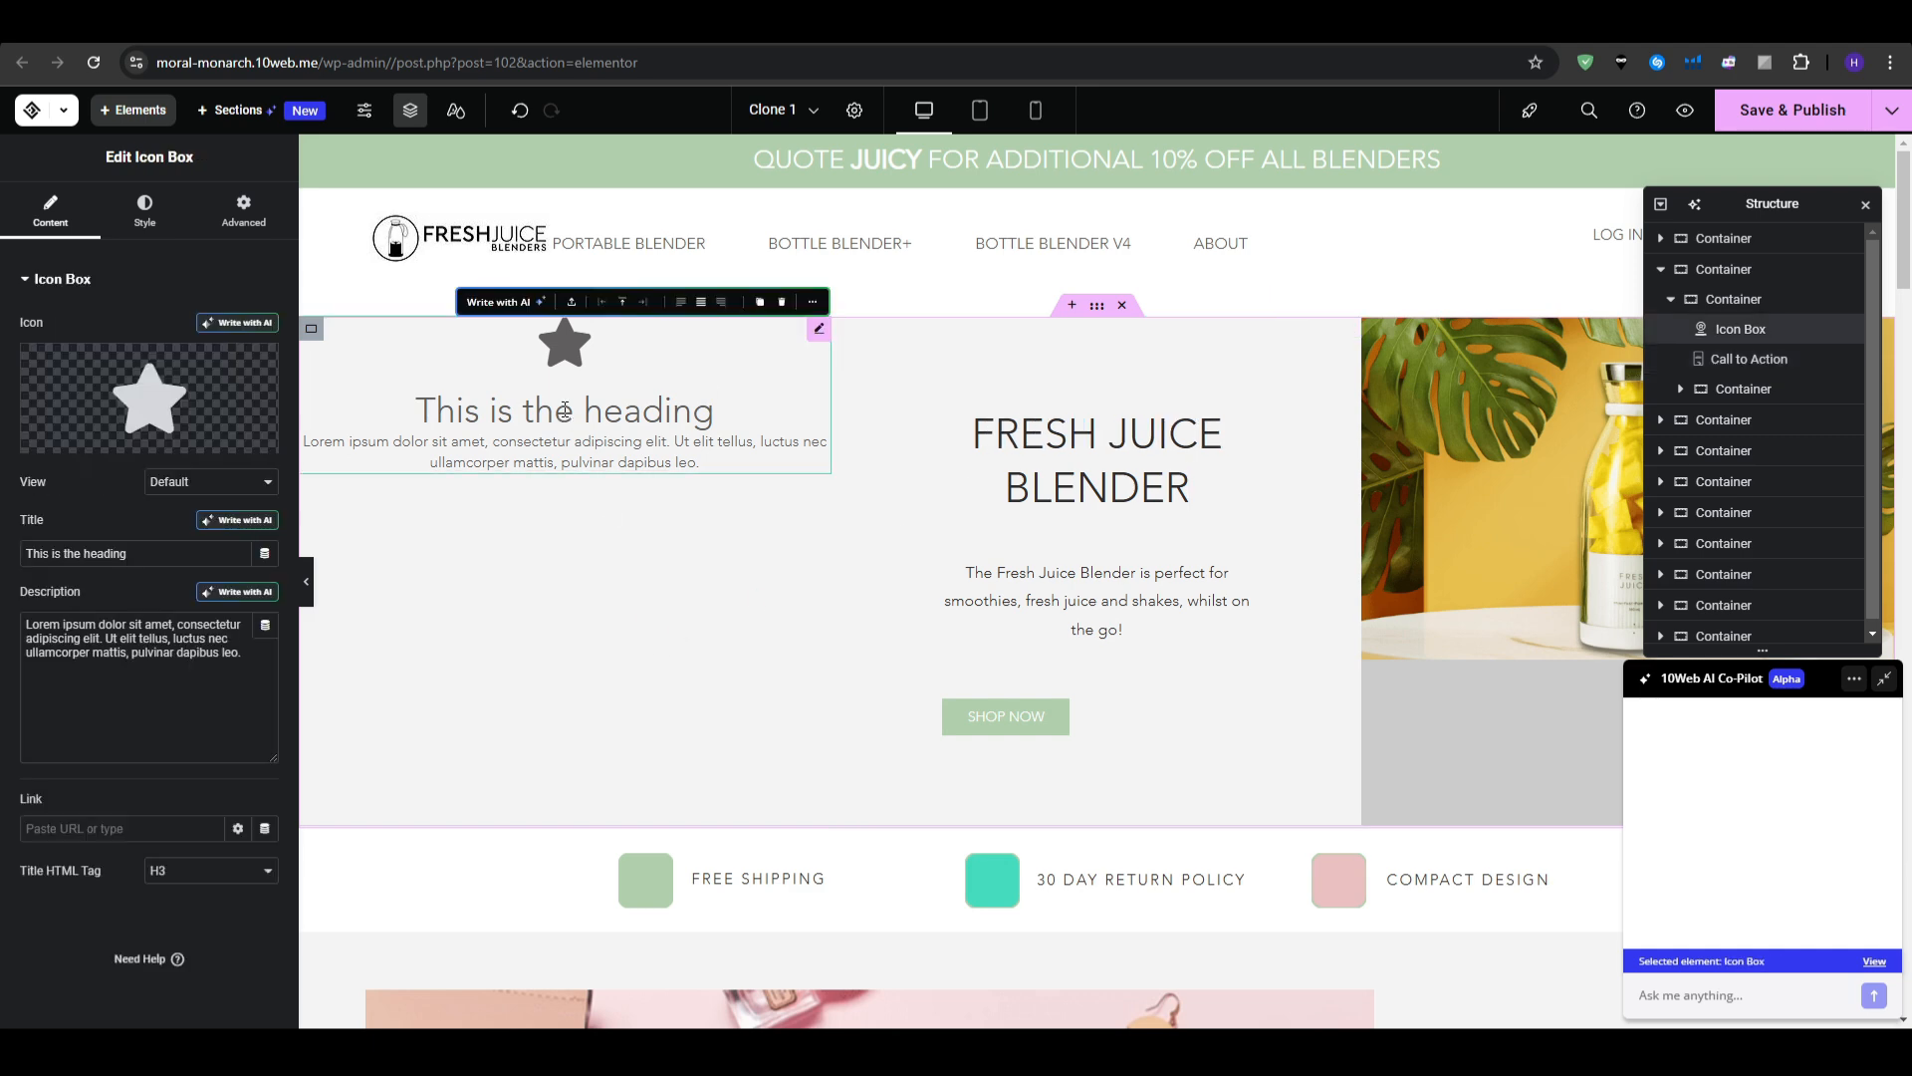
- Insert an empty section above the pink bottle image and start adding content
scroll(956, 522, "down", 5)
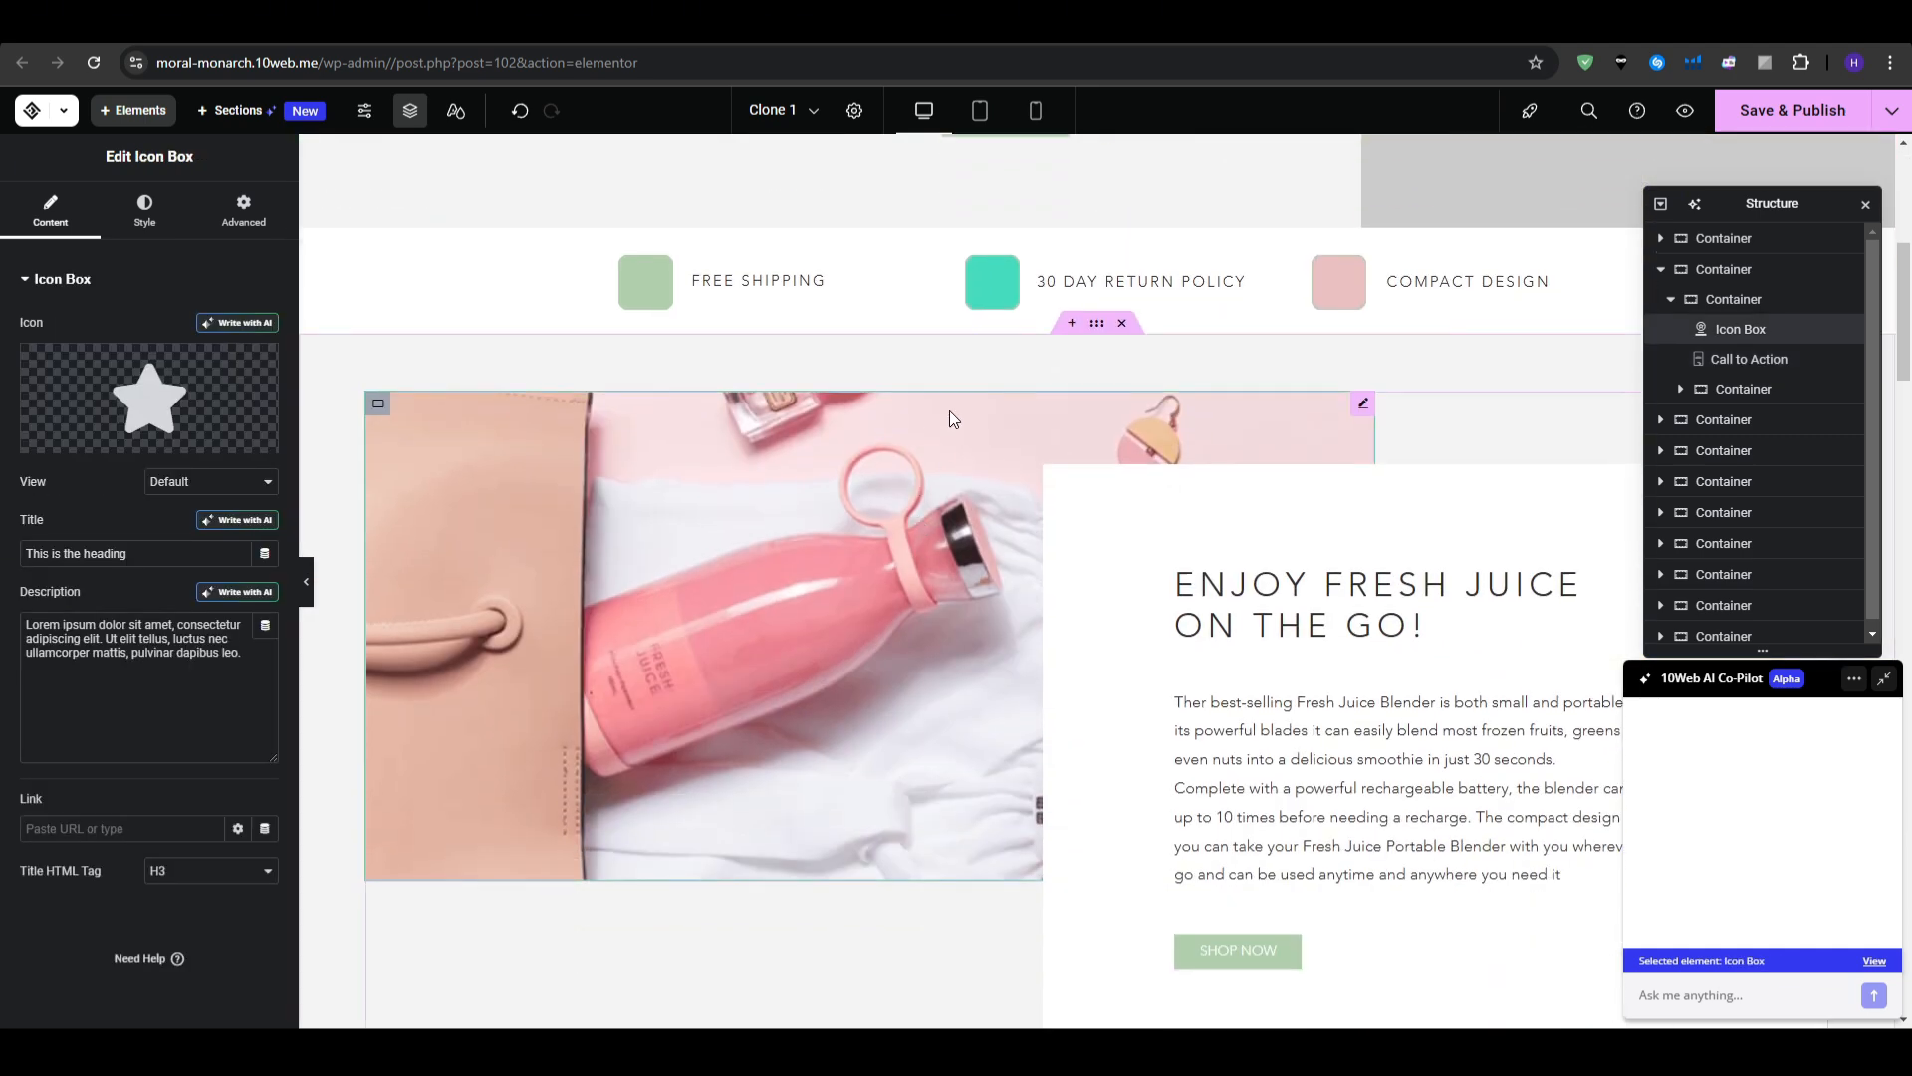
left_click(948, 410)
left_click(1077, 324)
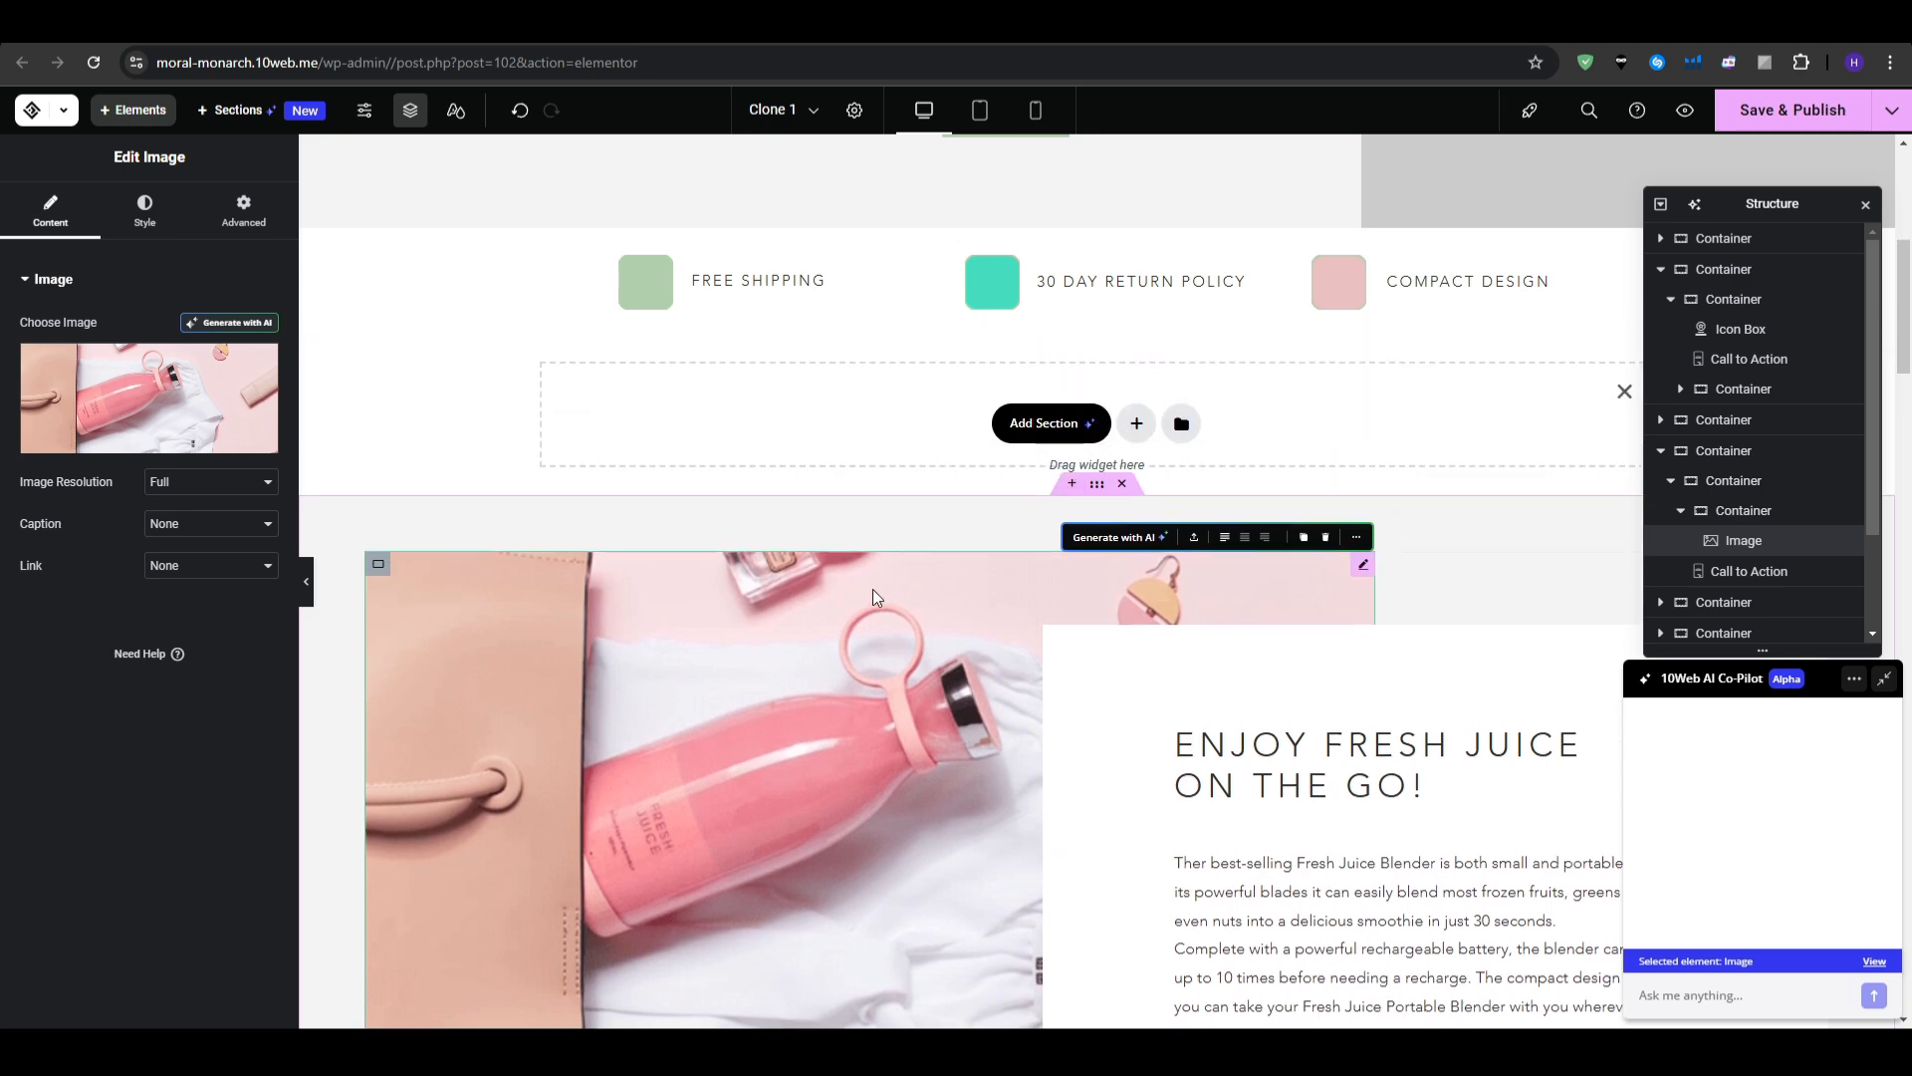
left_click(1083, 444)
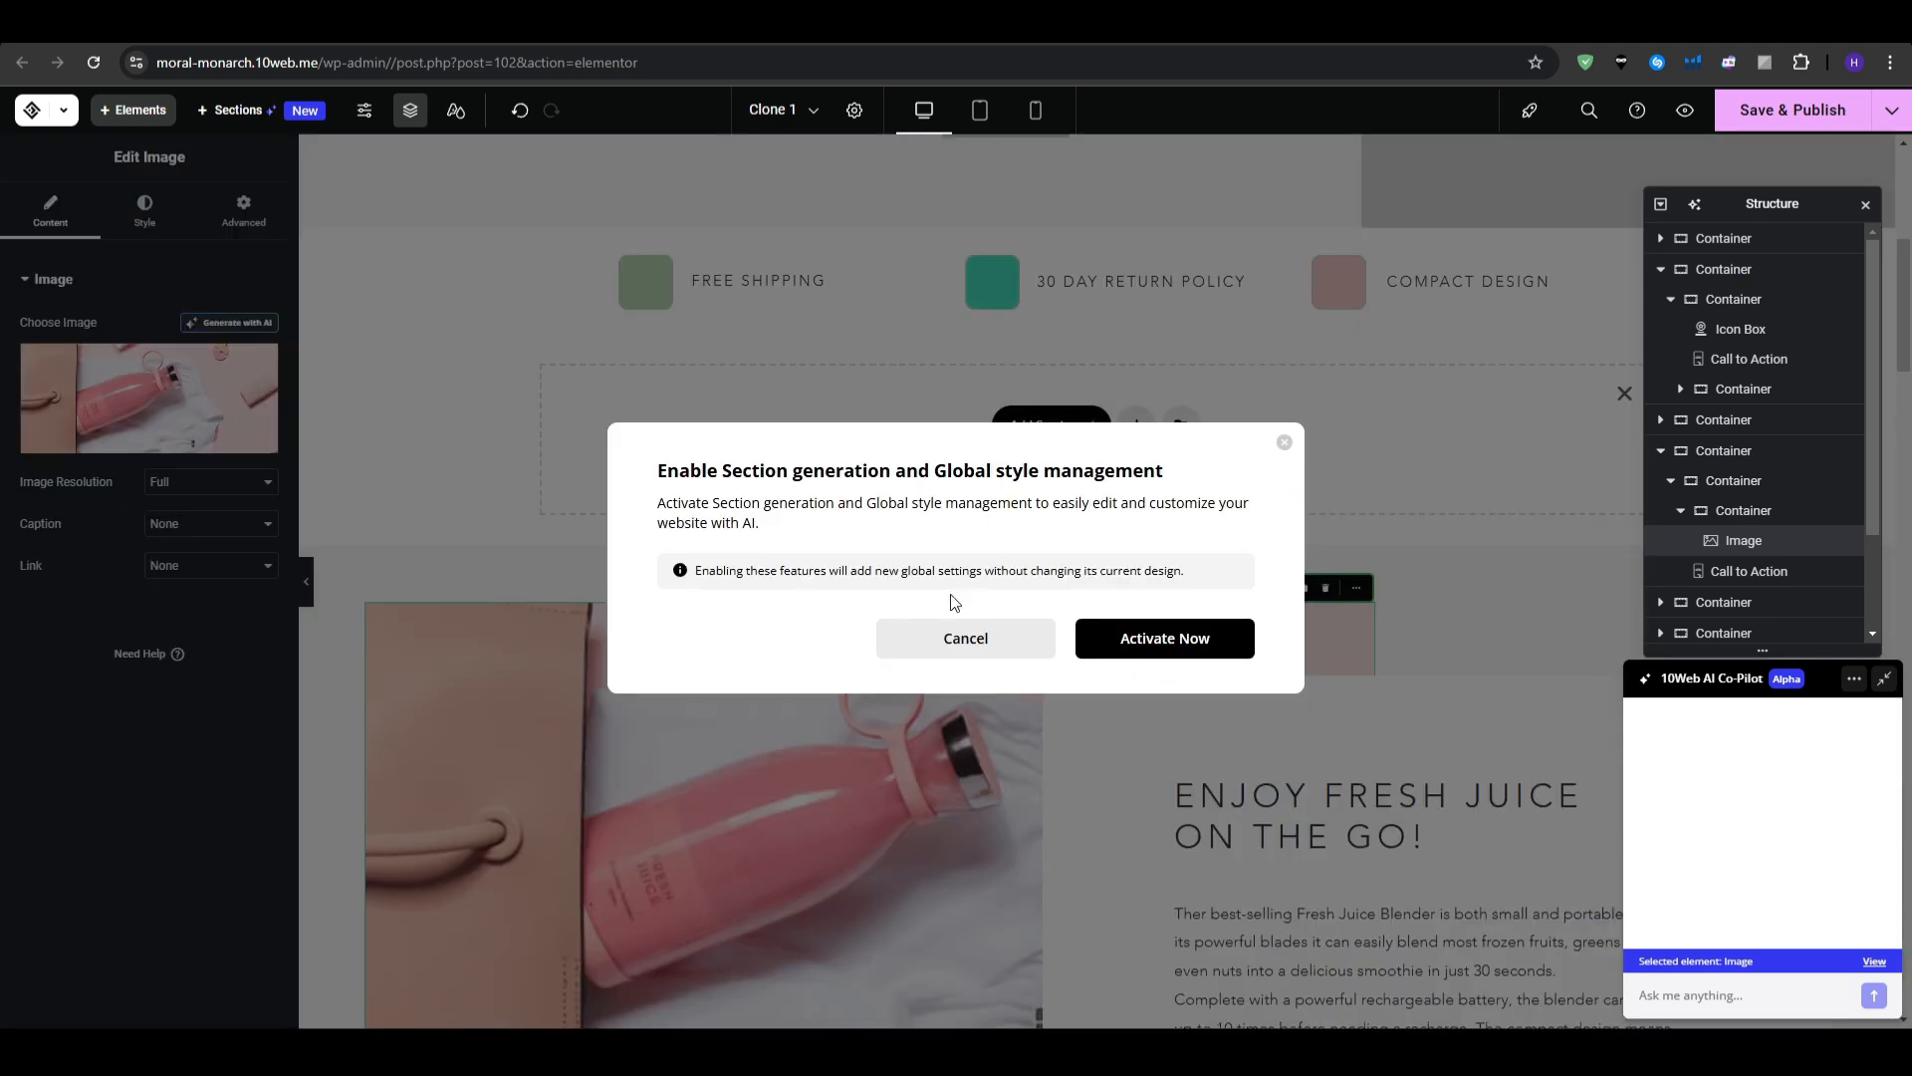
- Close the generation prompt, set the image's Style Max Width to 100%, and scroll to the footer
left_click(1285, 442)
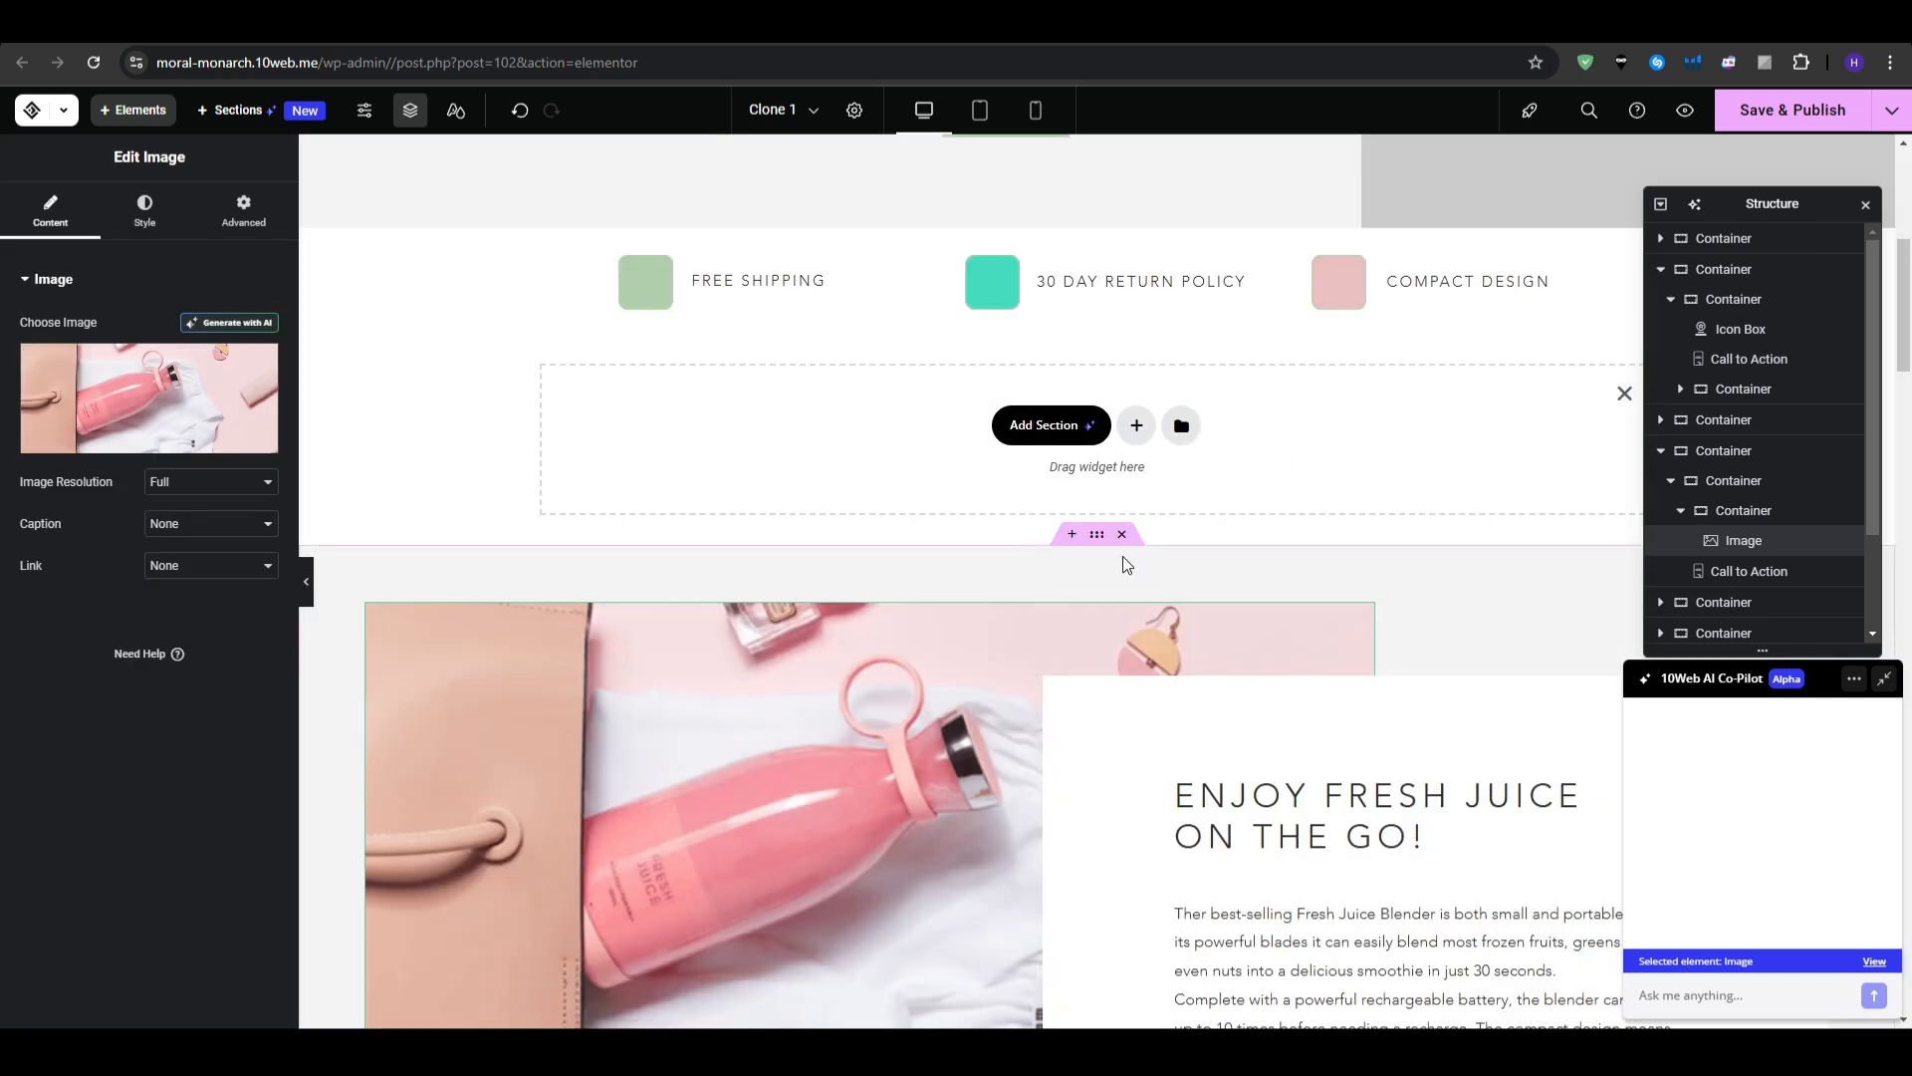
left_click(145, 213)
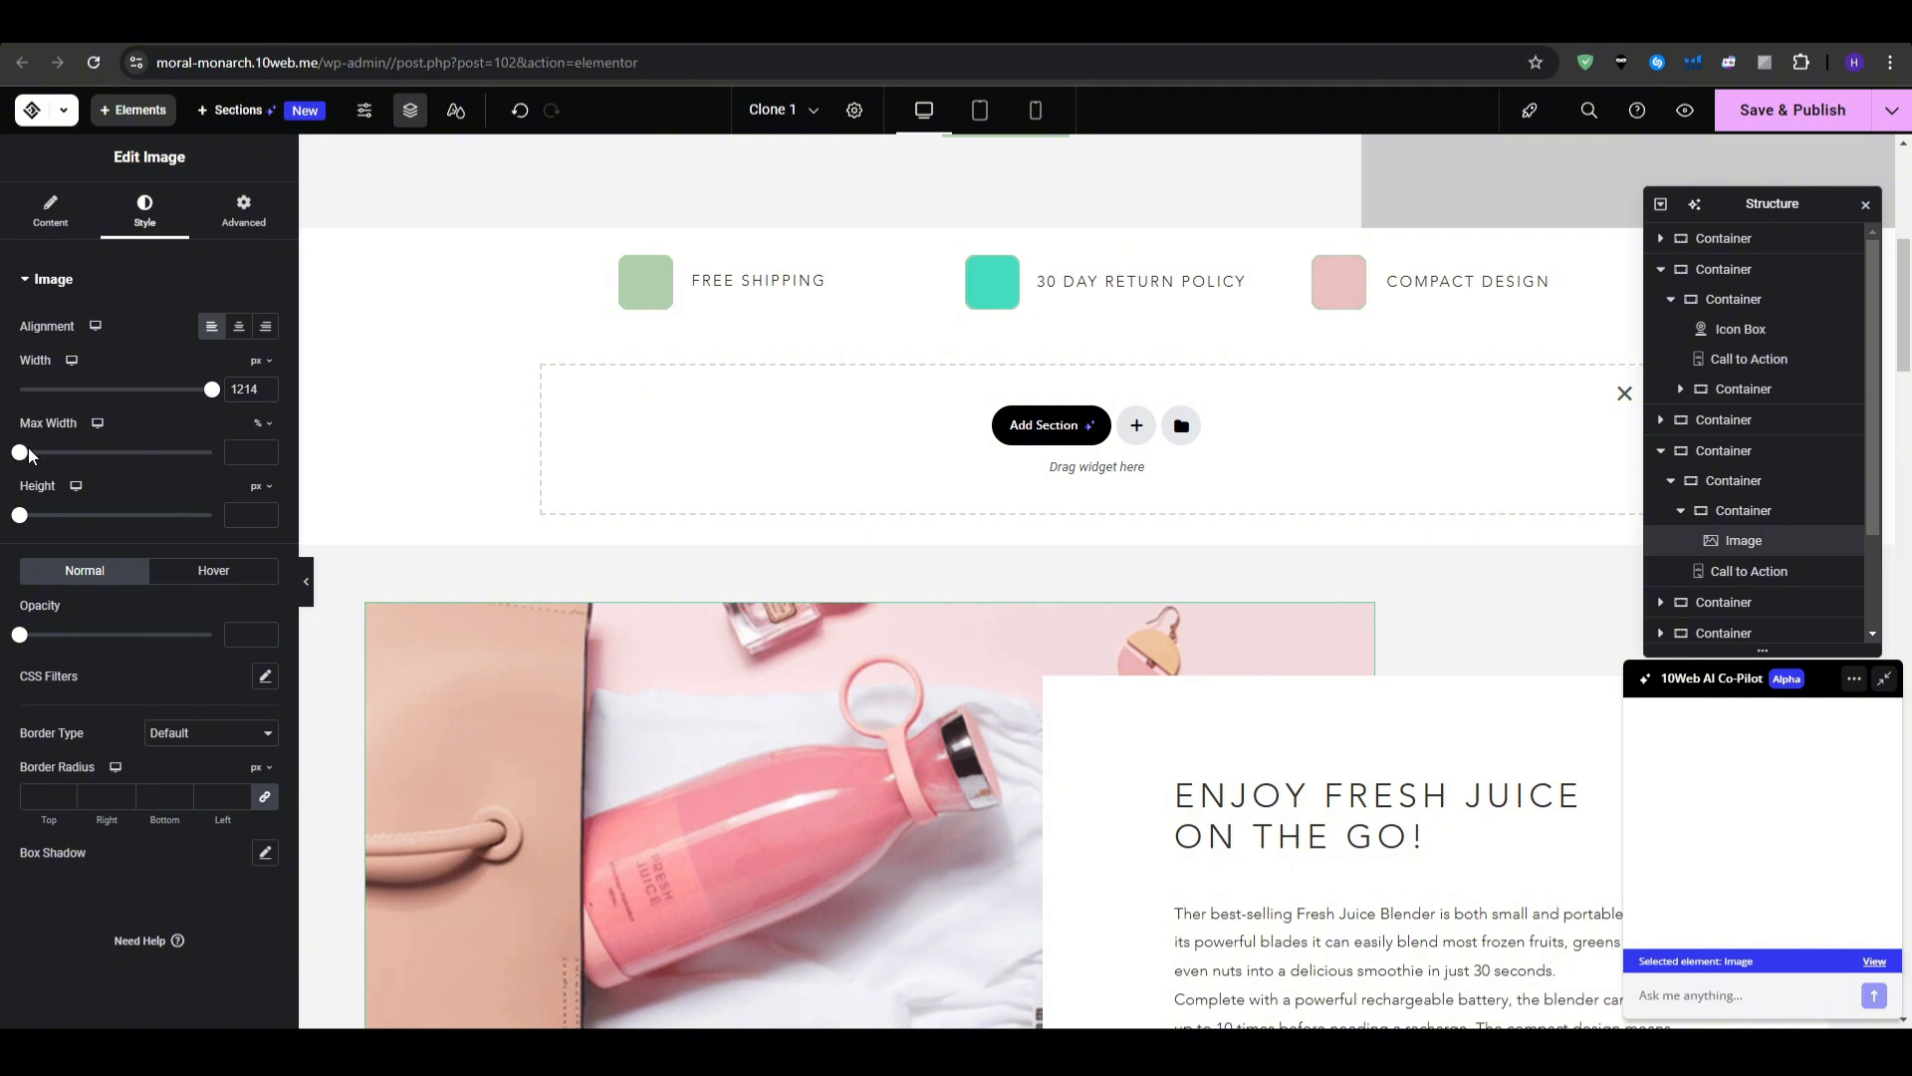
left_click_drag(19, 454, 259, 479)
scroll(756, 588, "down", 4)
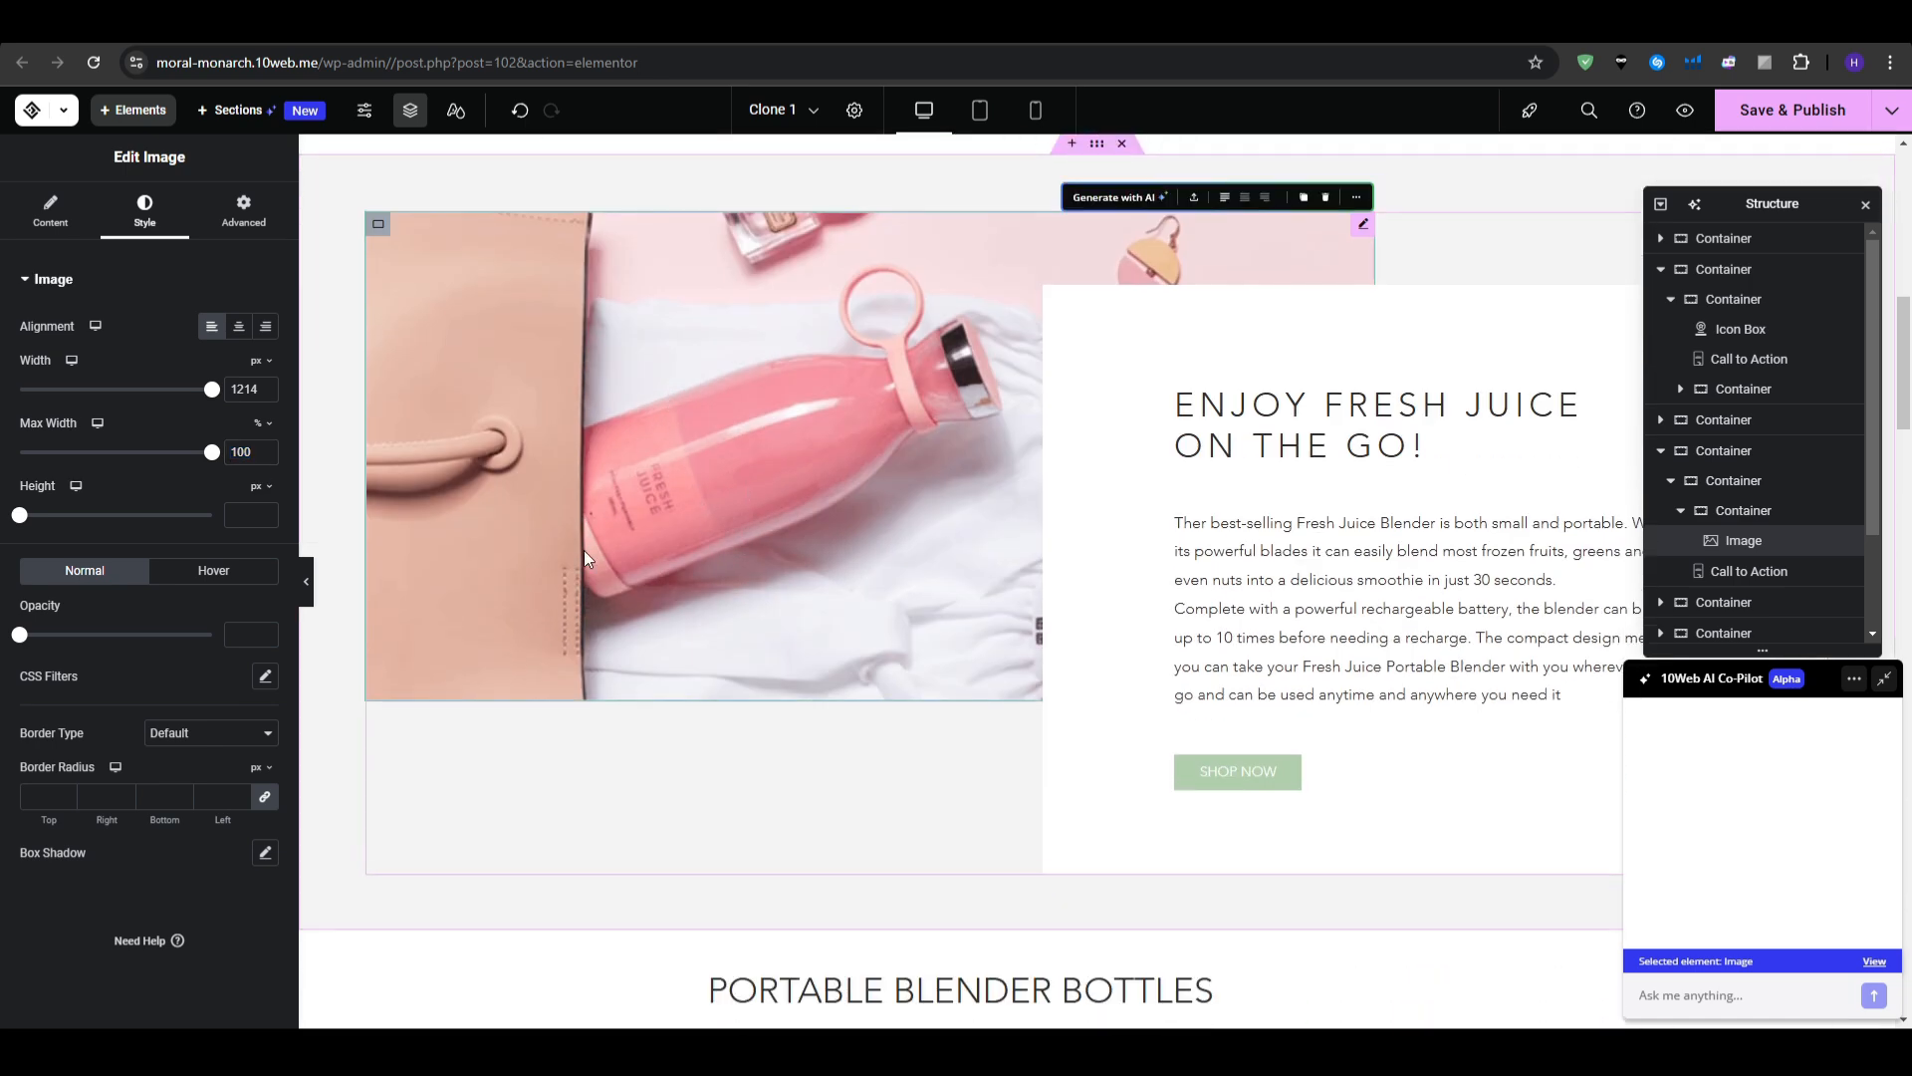
scroll(1073, 444, "up", 2)
scroll(1335, 597, "up", 1)
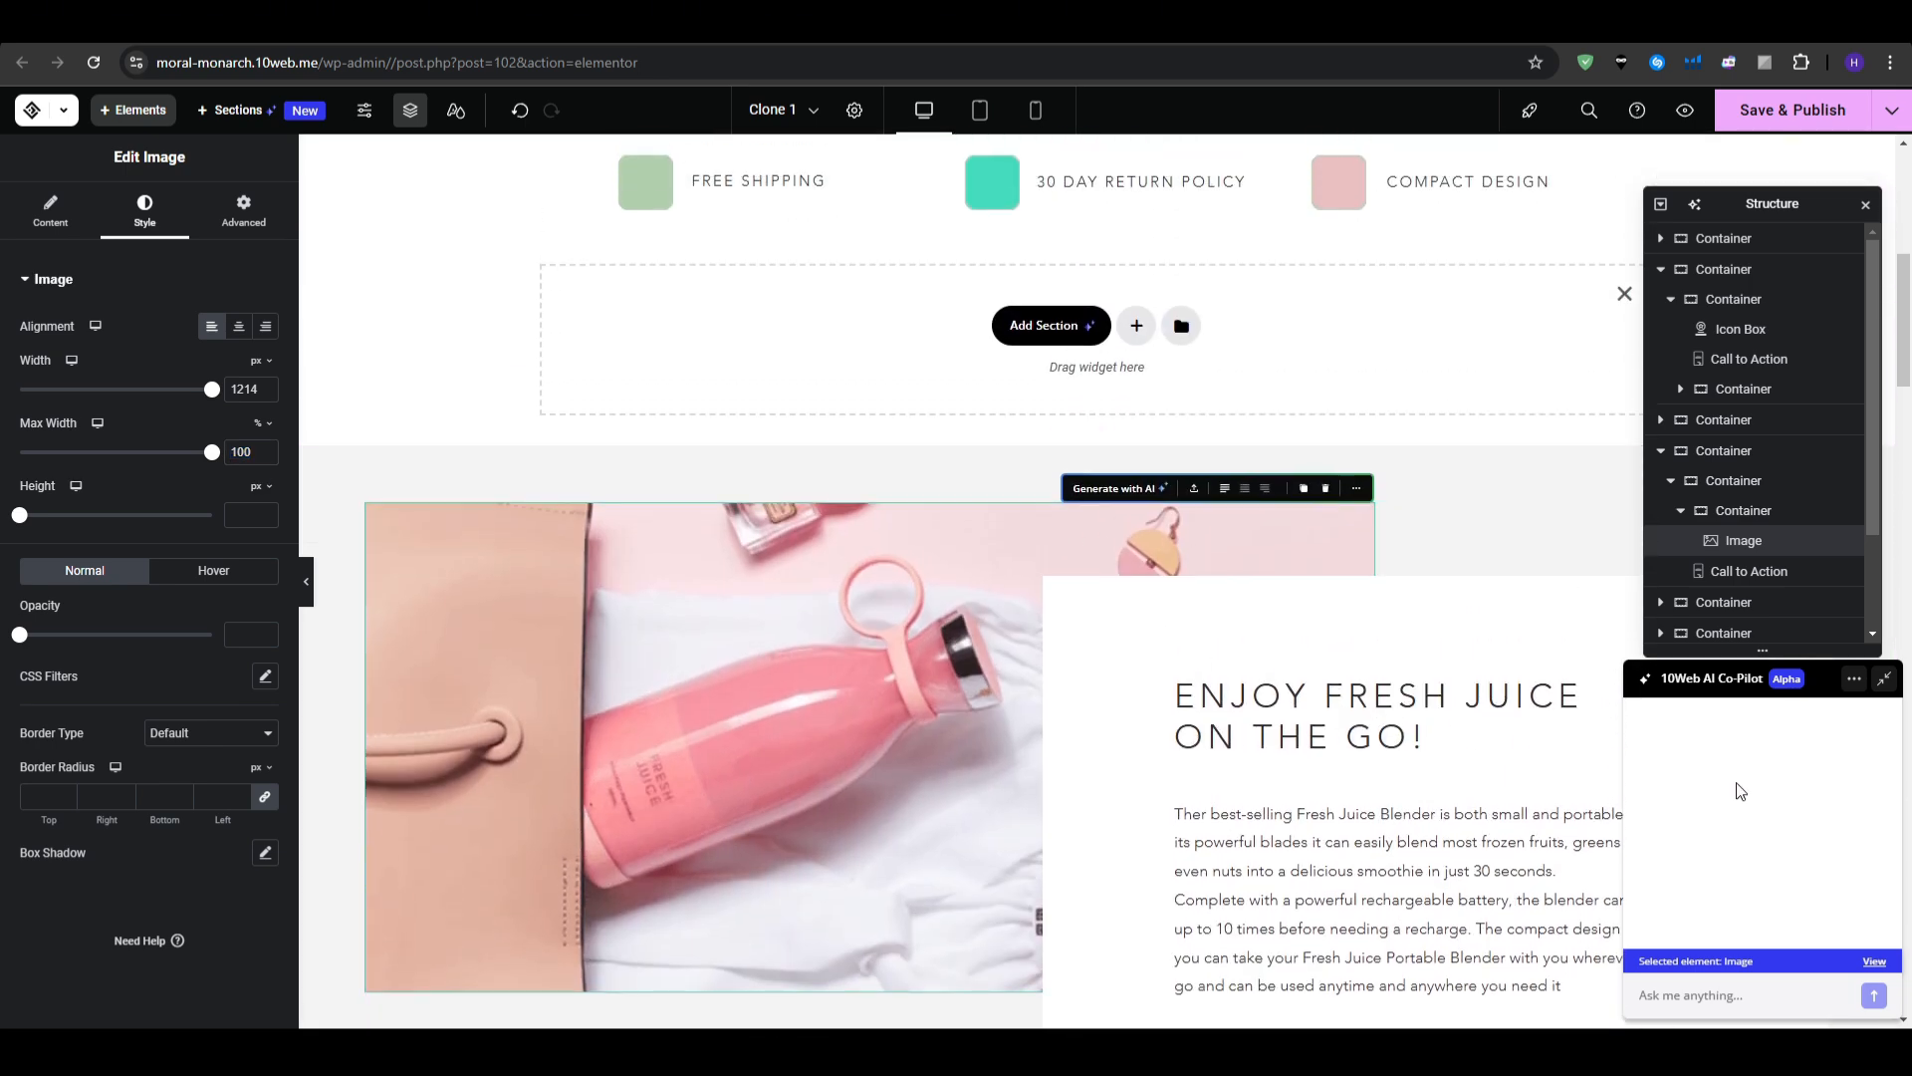
scroll(1323, 419, "up", 7)
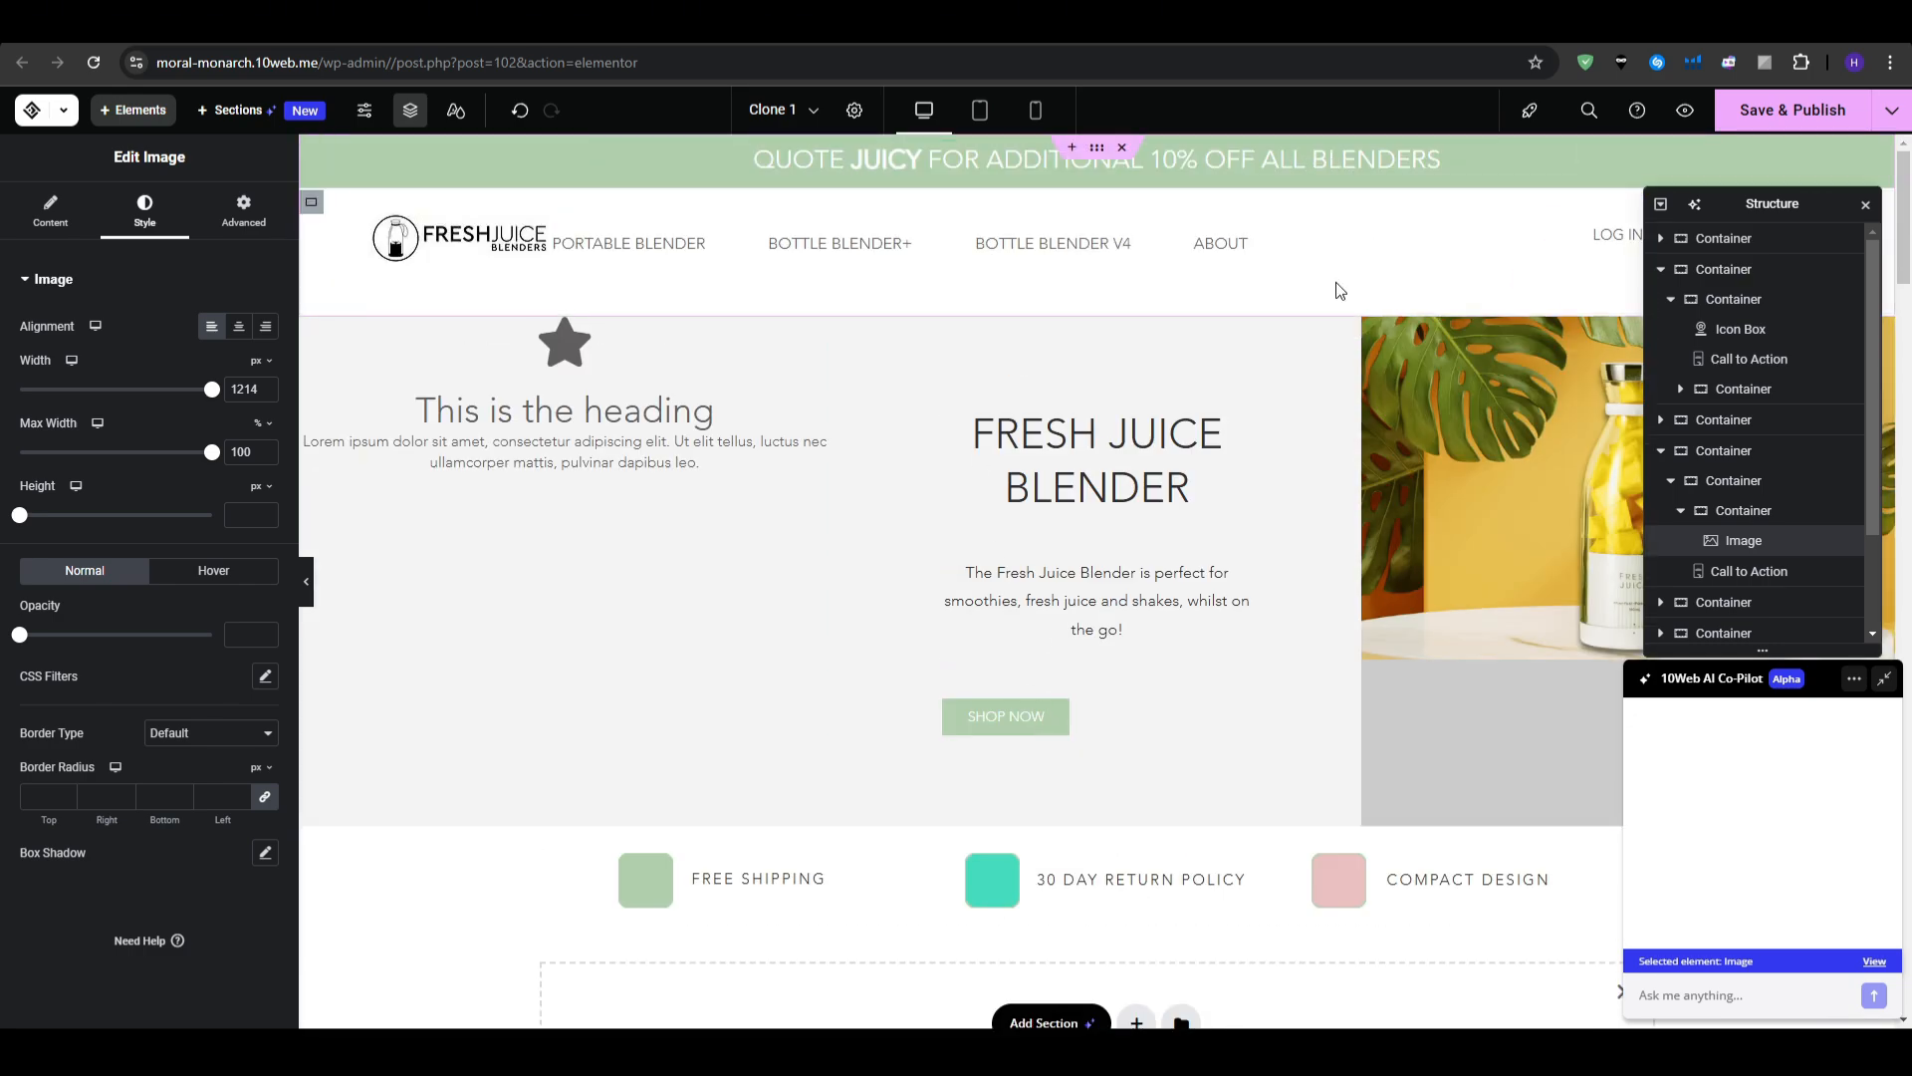
scroll(1215, 450, "down", 20)
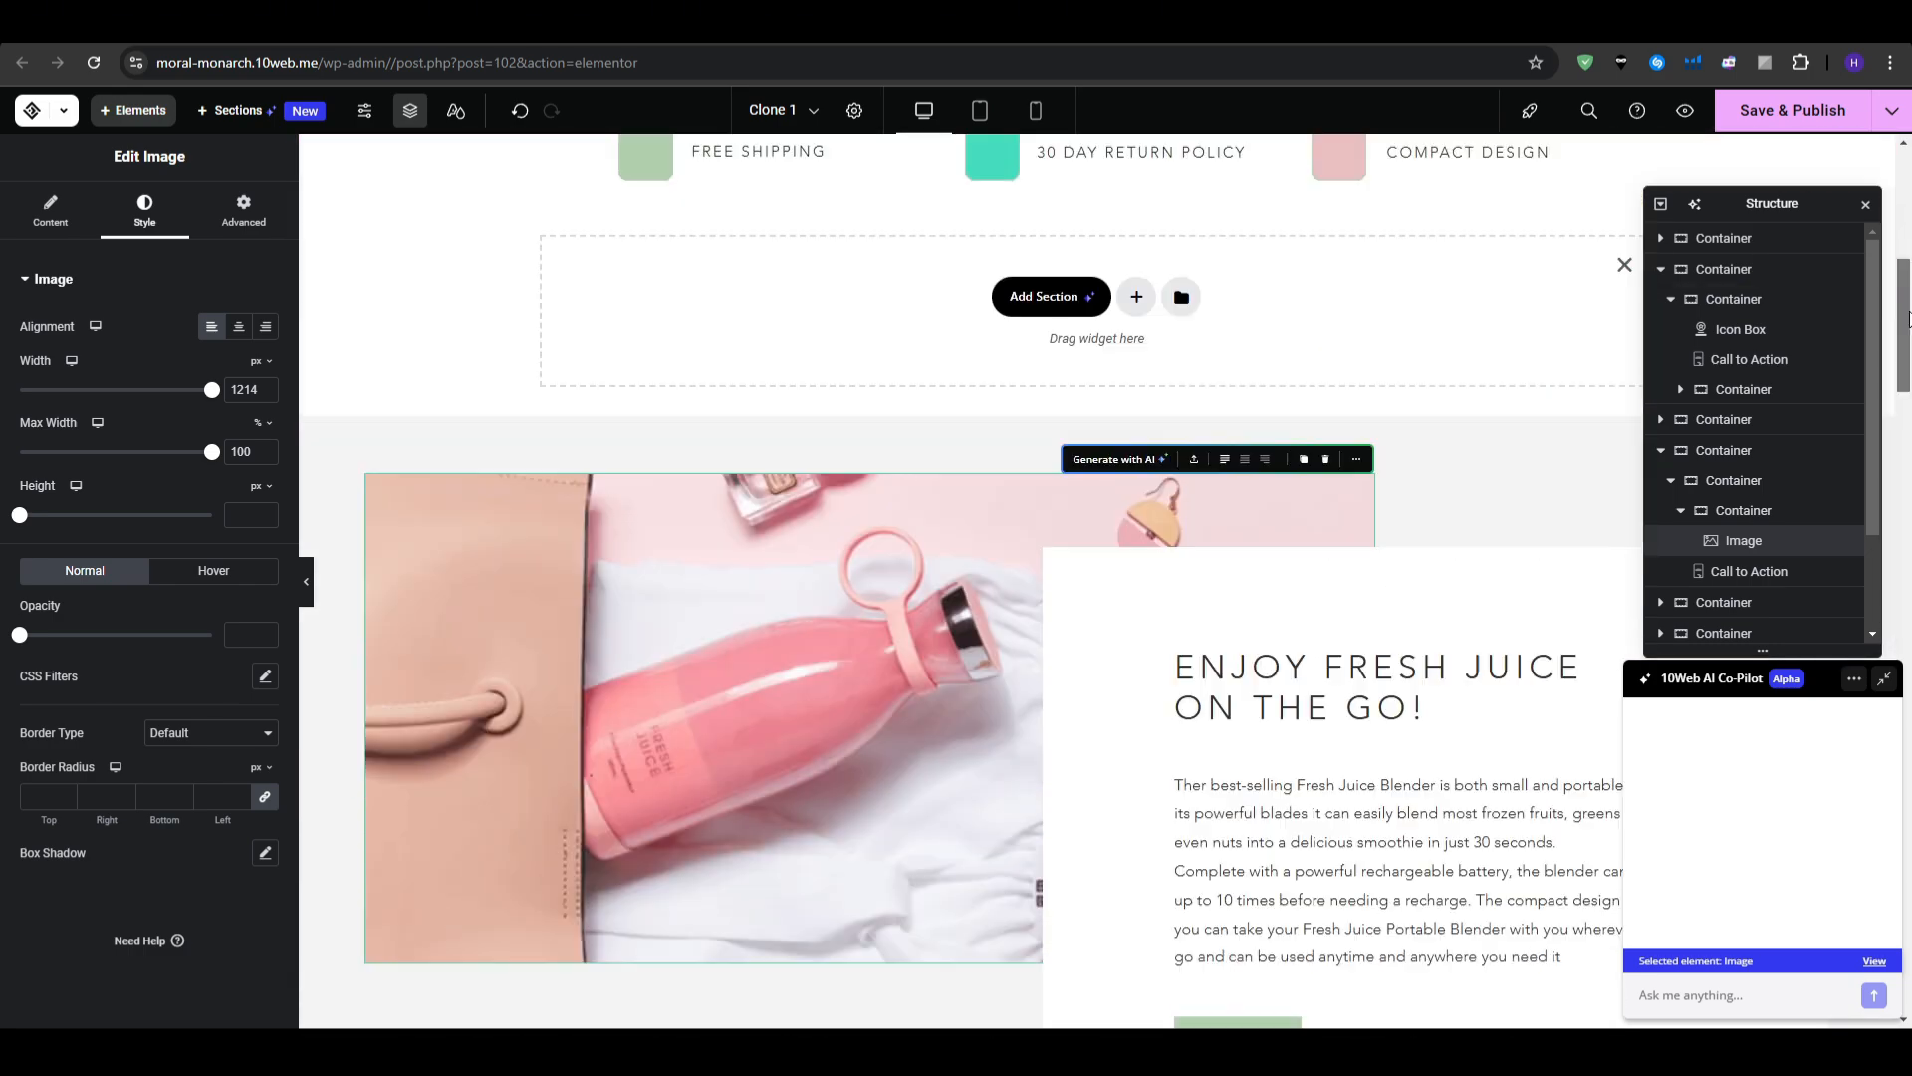
scroll(1178, 641, "down", 3)
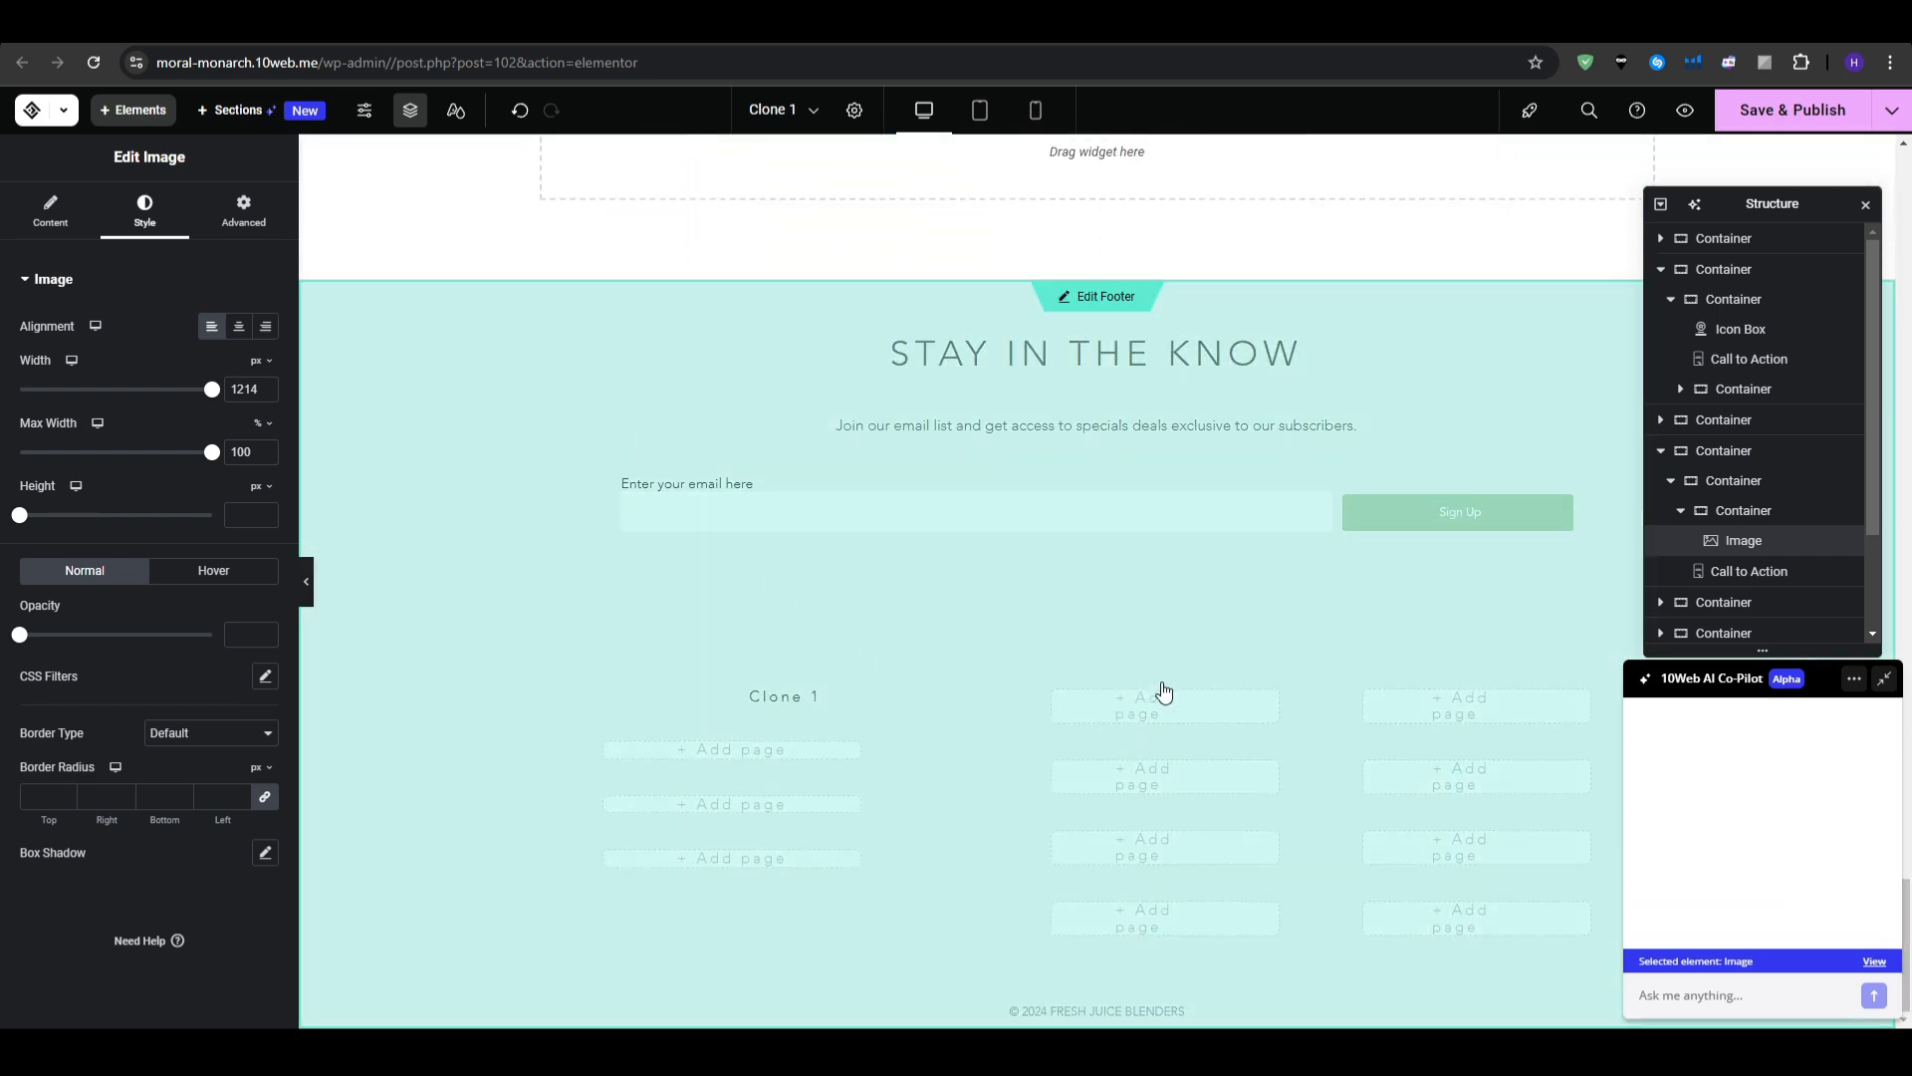
- Save the page changes and open the site footer for editing
left_click(742, 638)
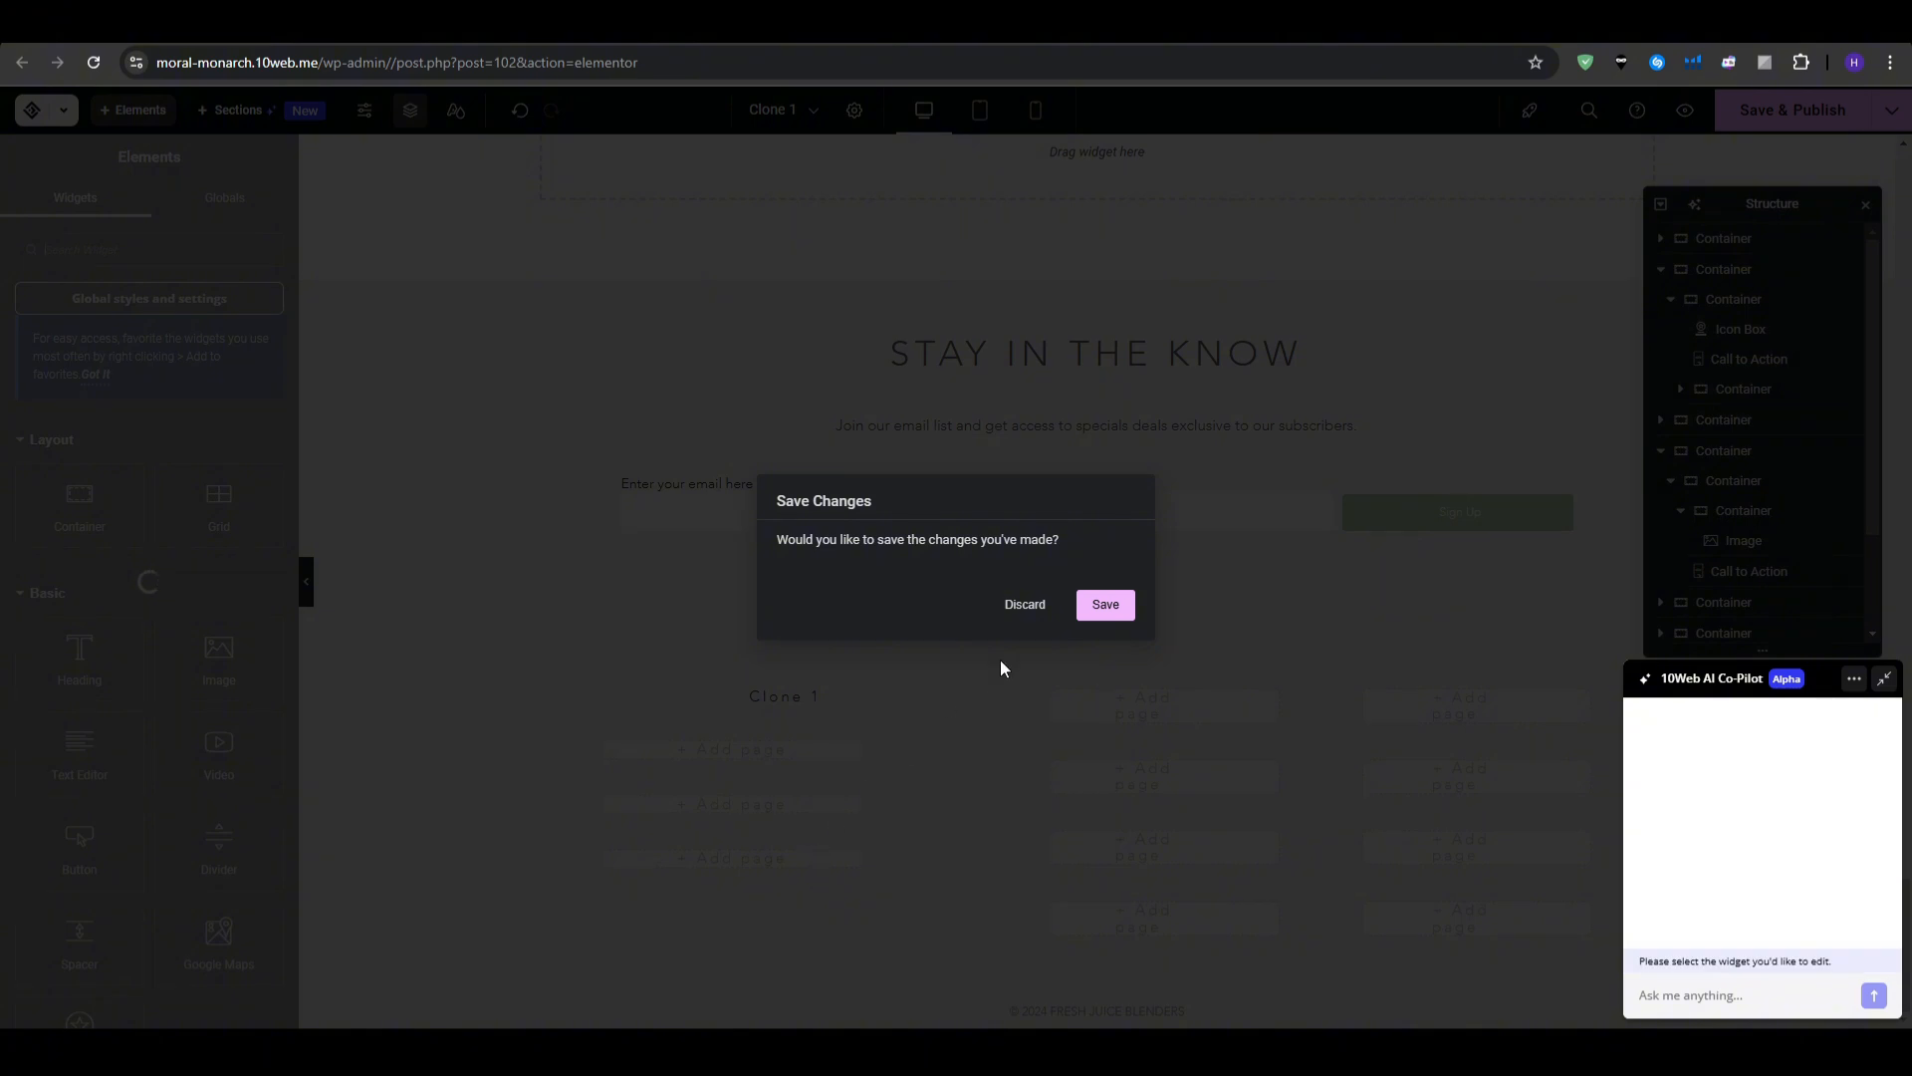
key("Return")
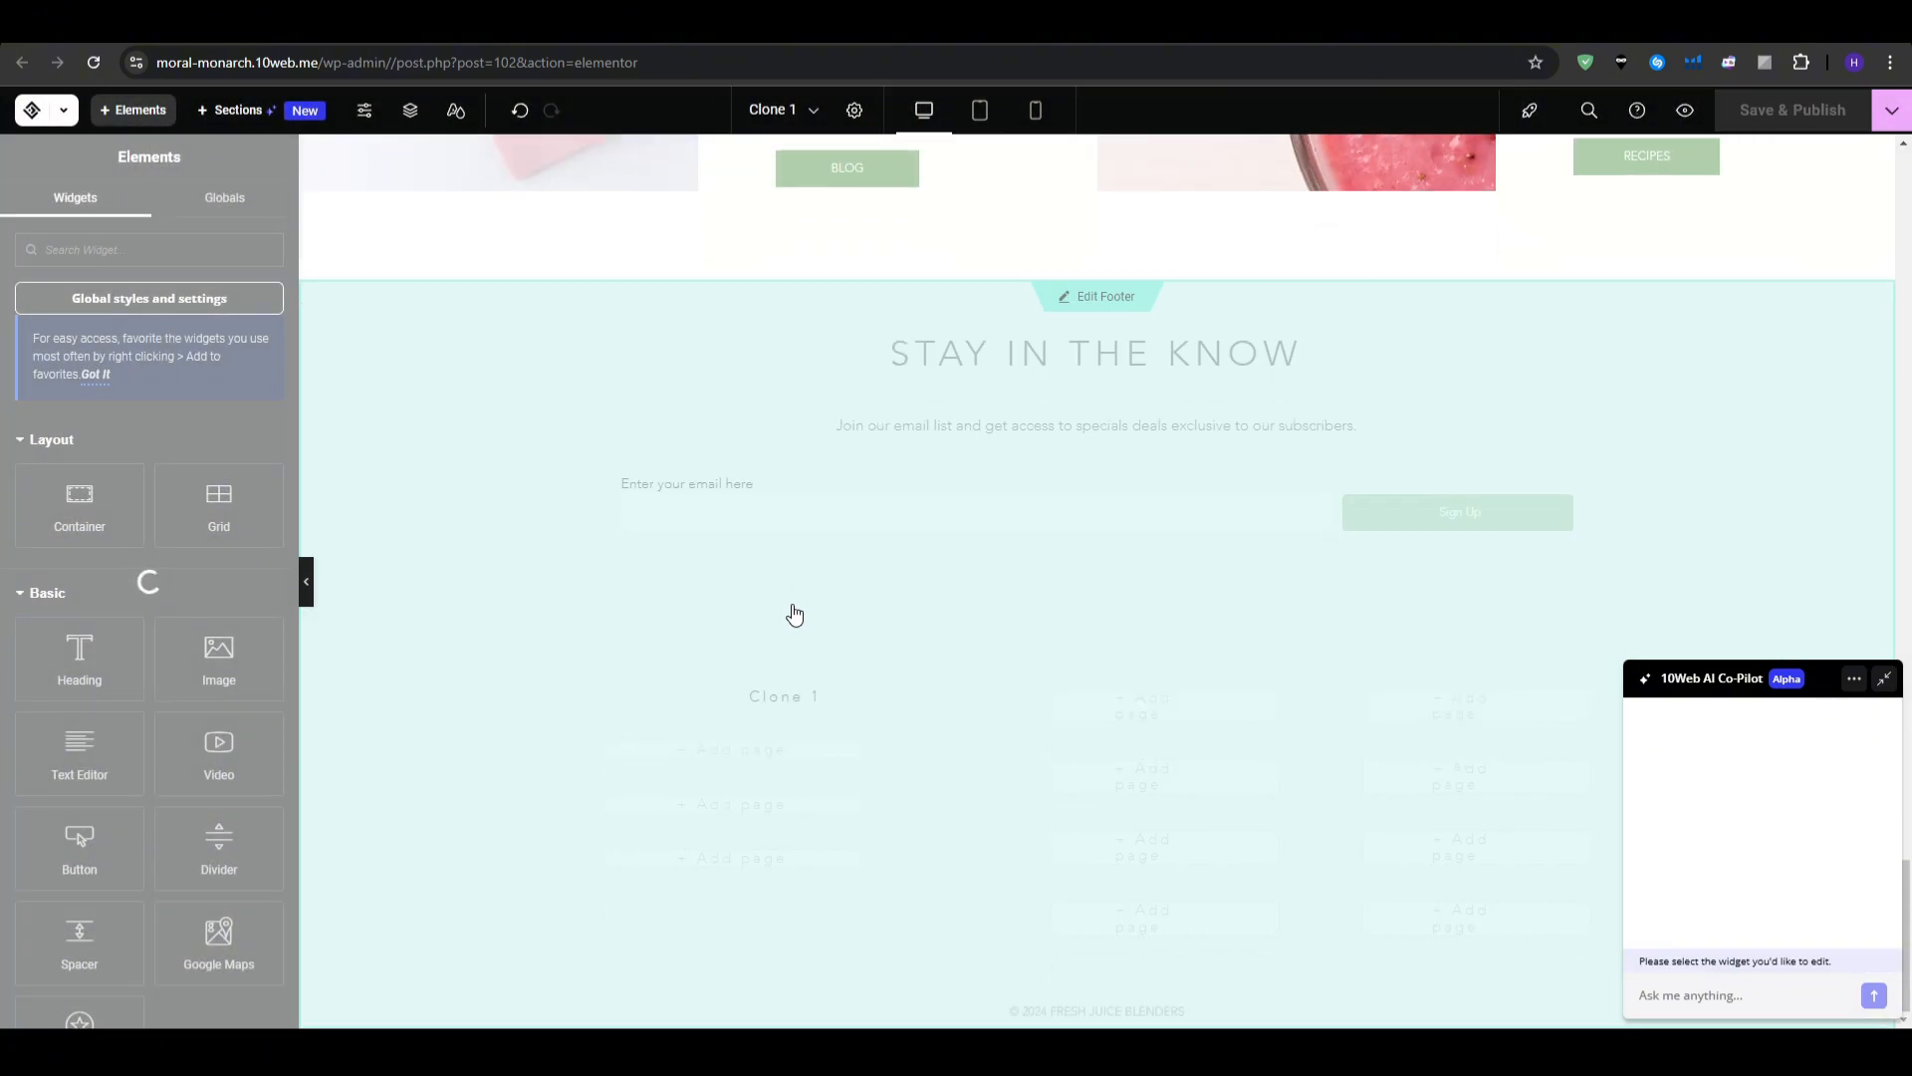
left_click(798, 601)
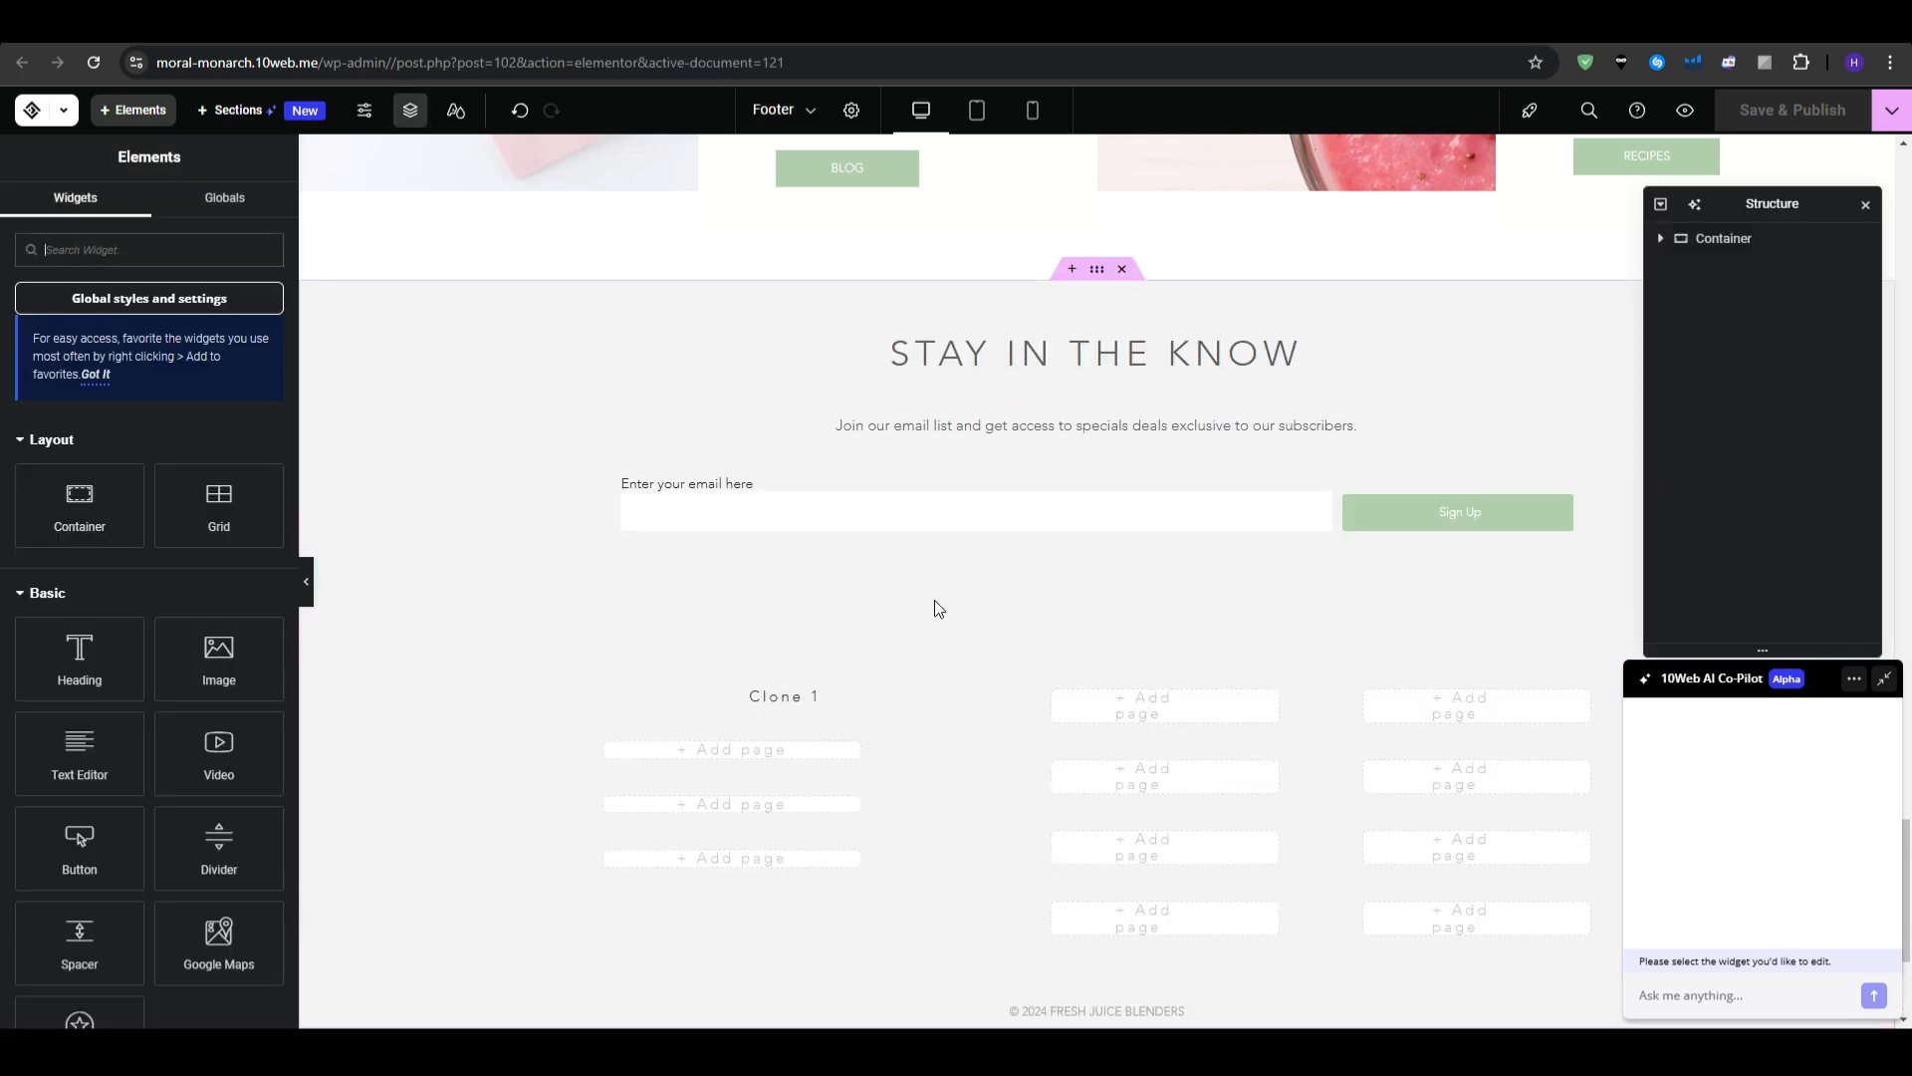
- Select the footer's email signup form, then switch to the original Fresh Juice Blenders site
left_click(863, 524)
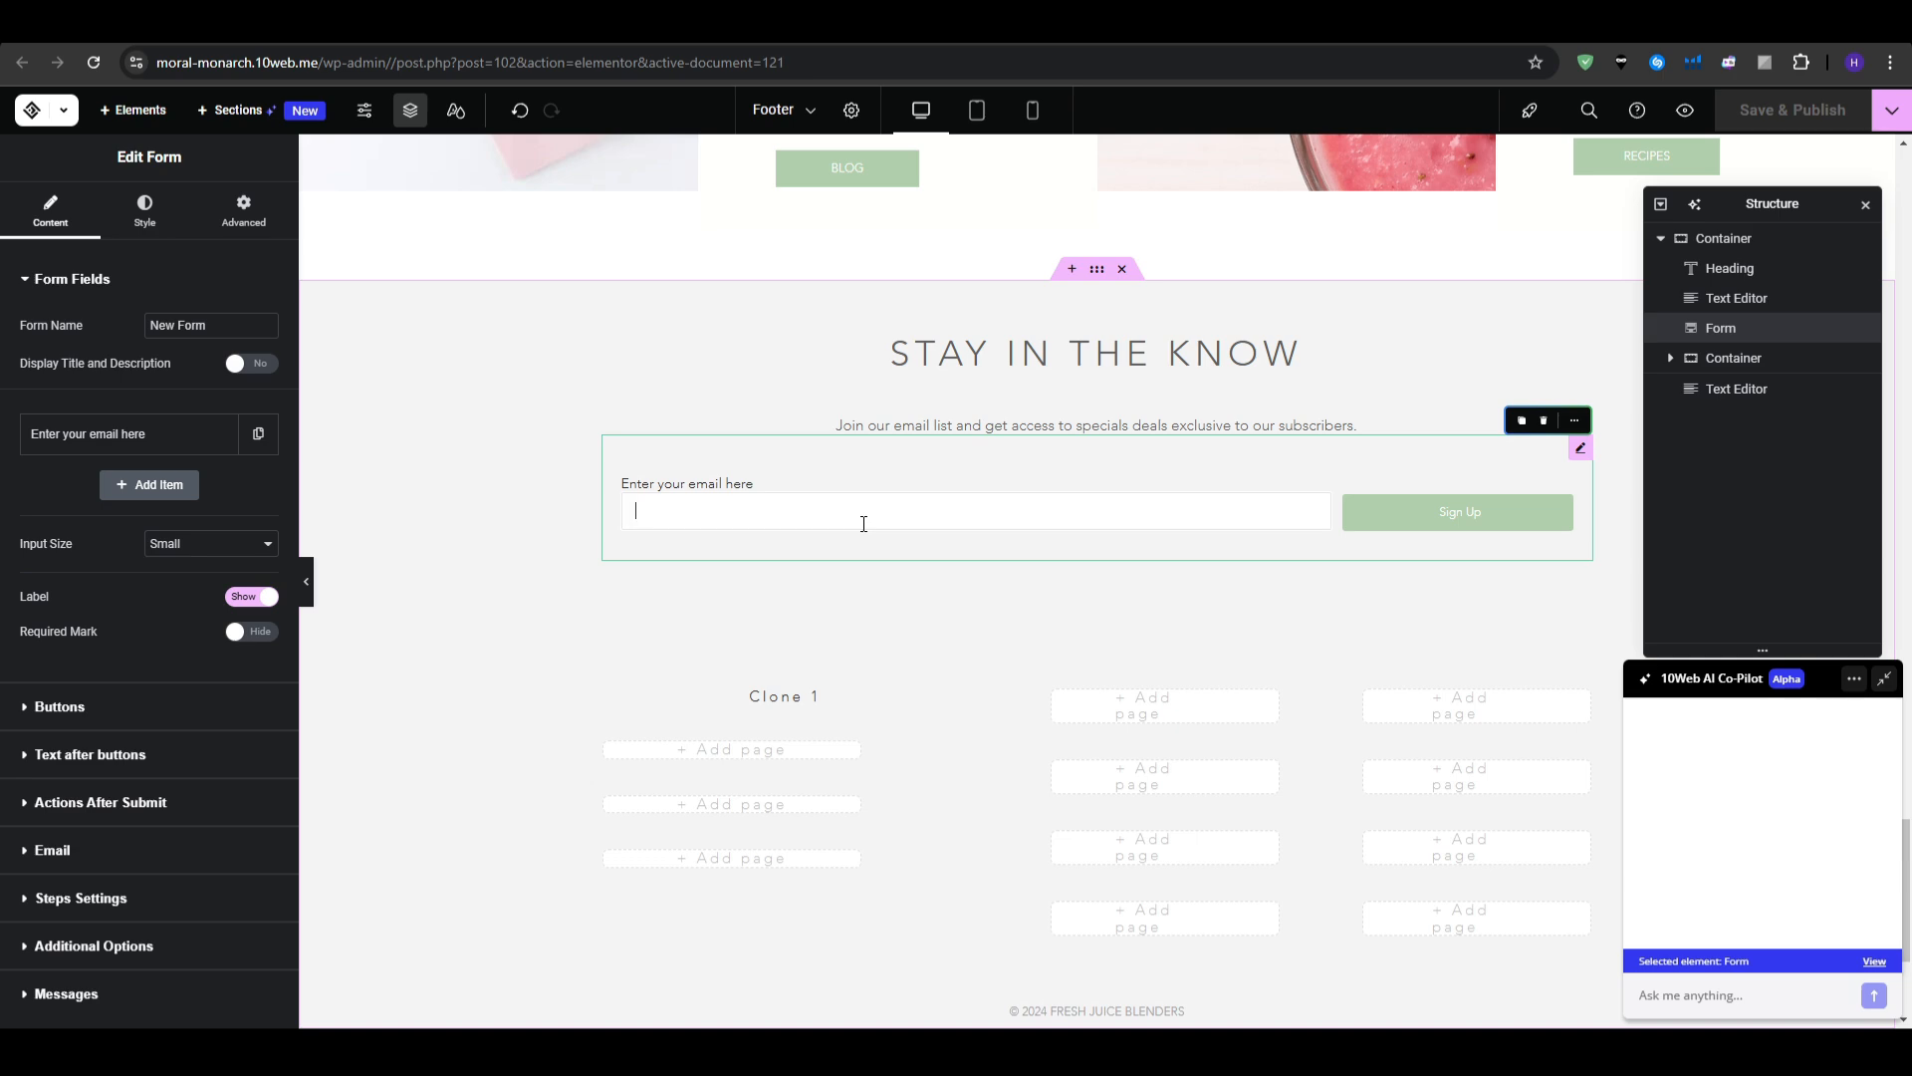
scroll(1033, 456, "up", 15)
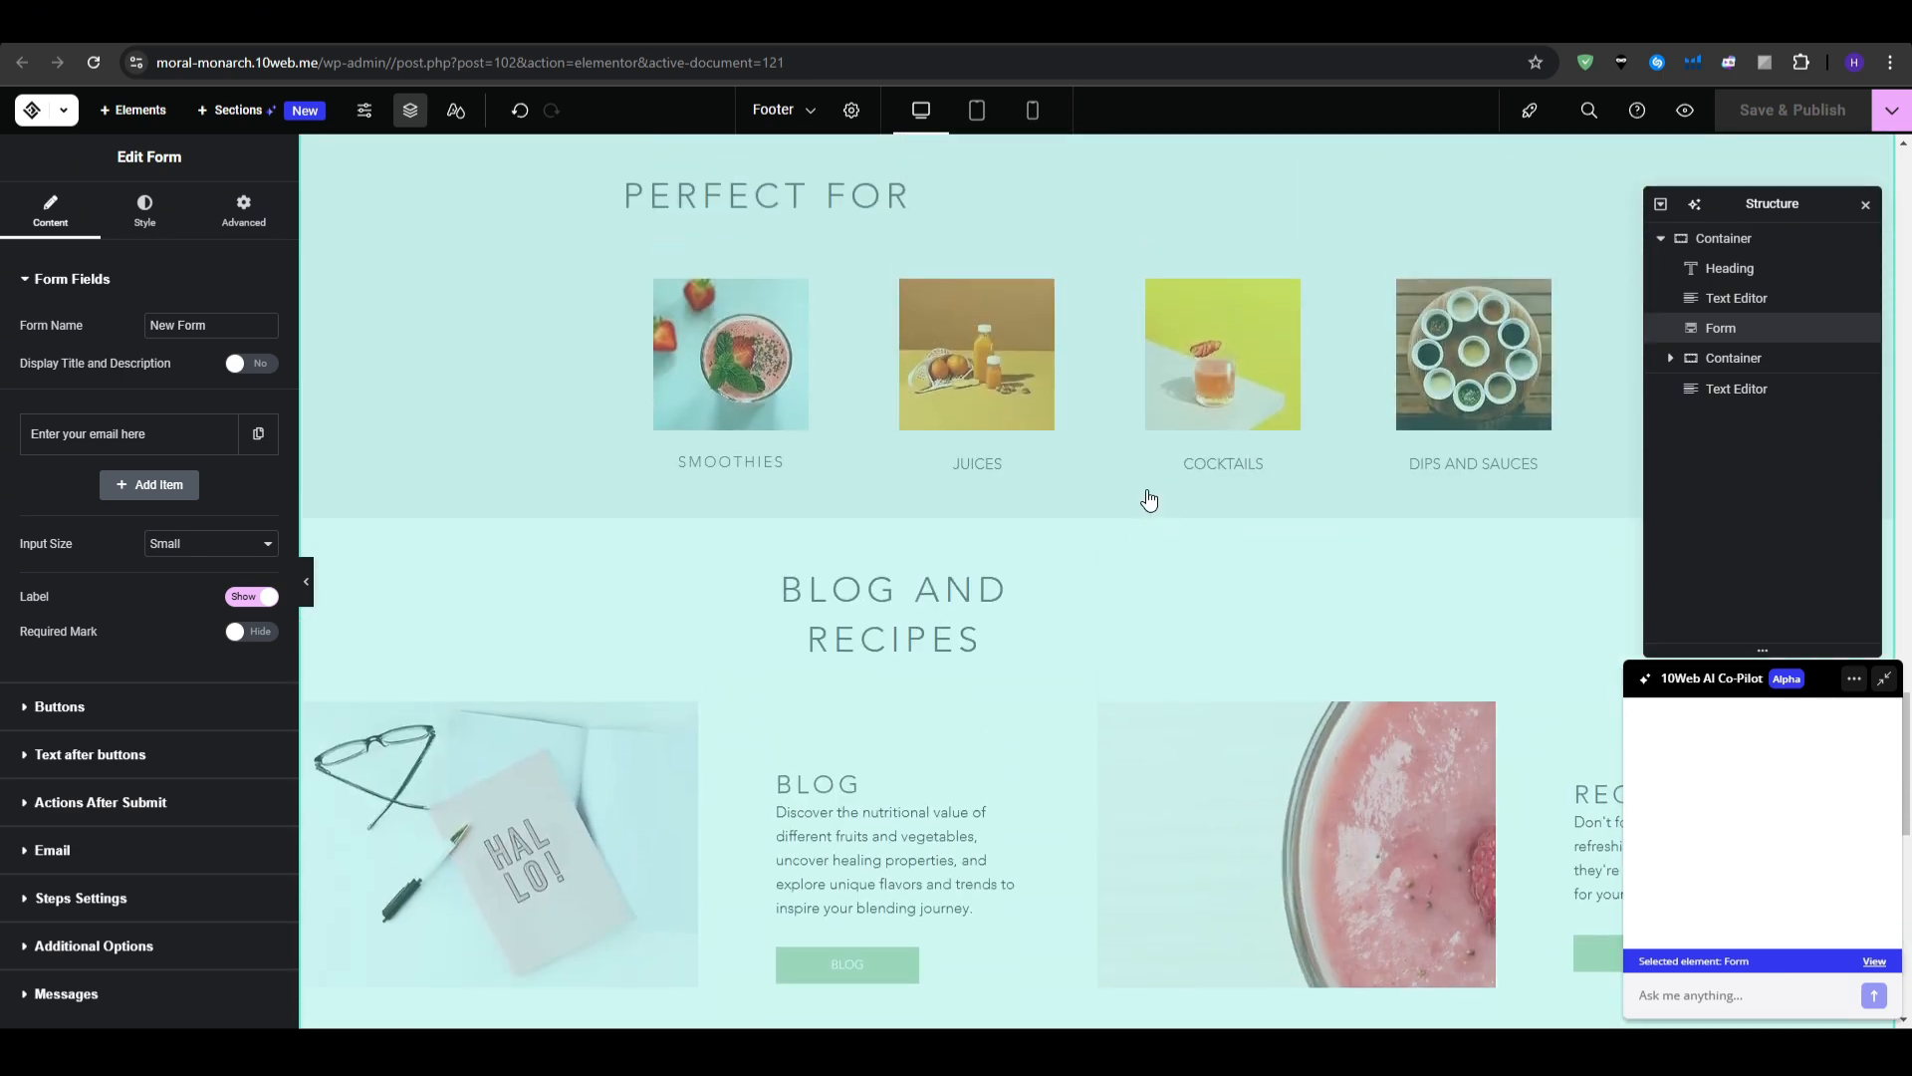
scroll(1155, 451, "up", 5)
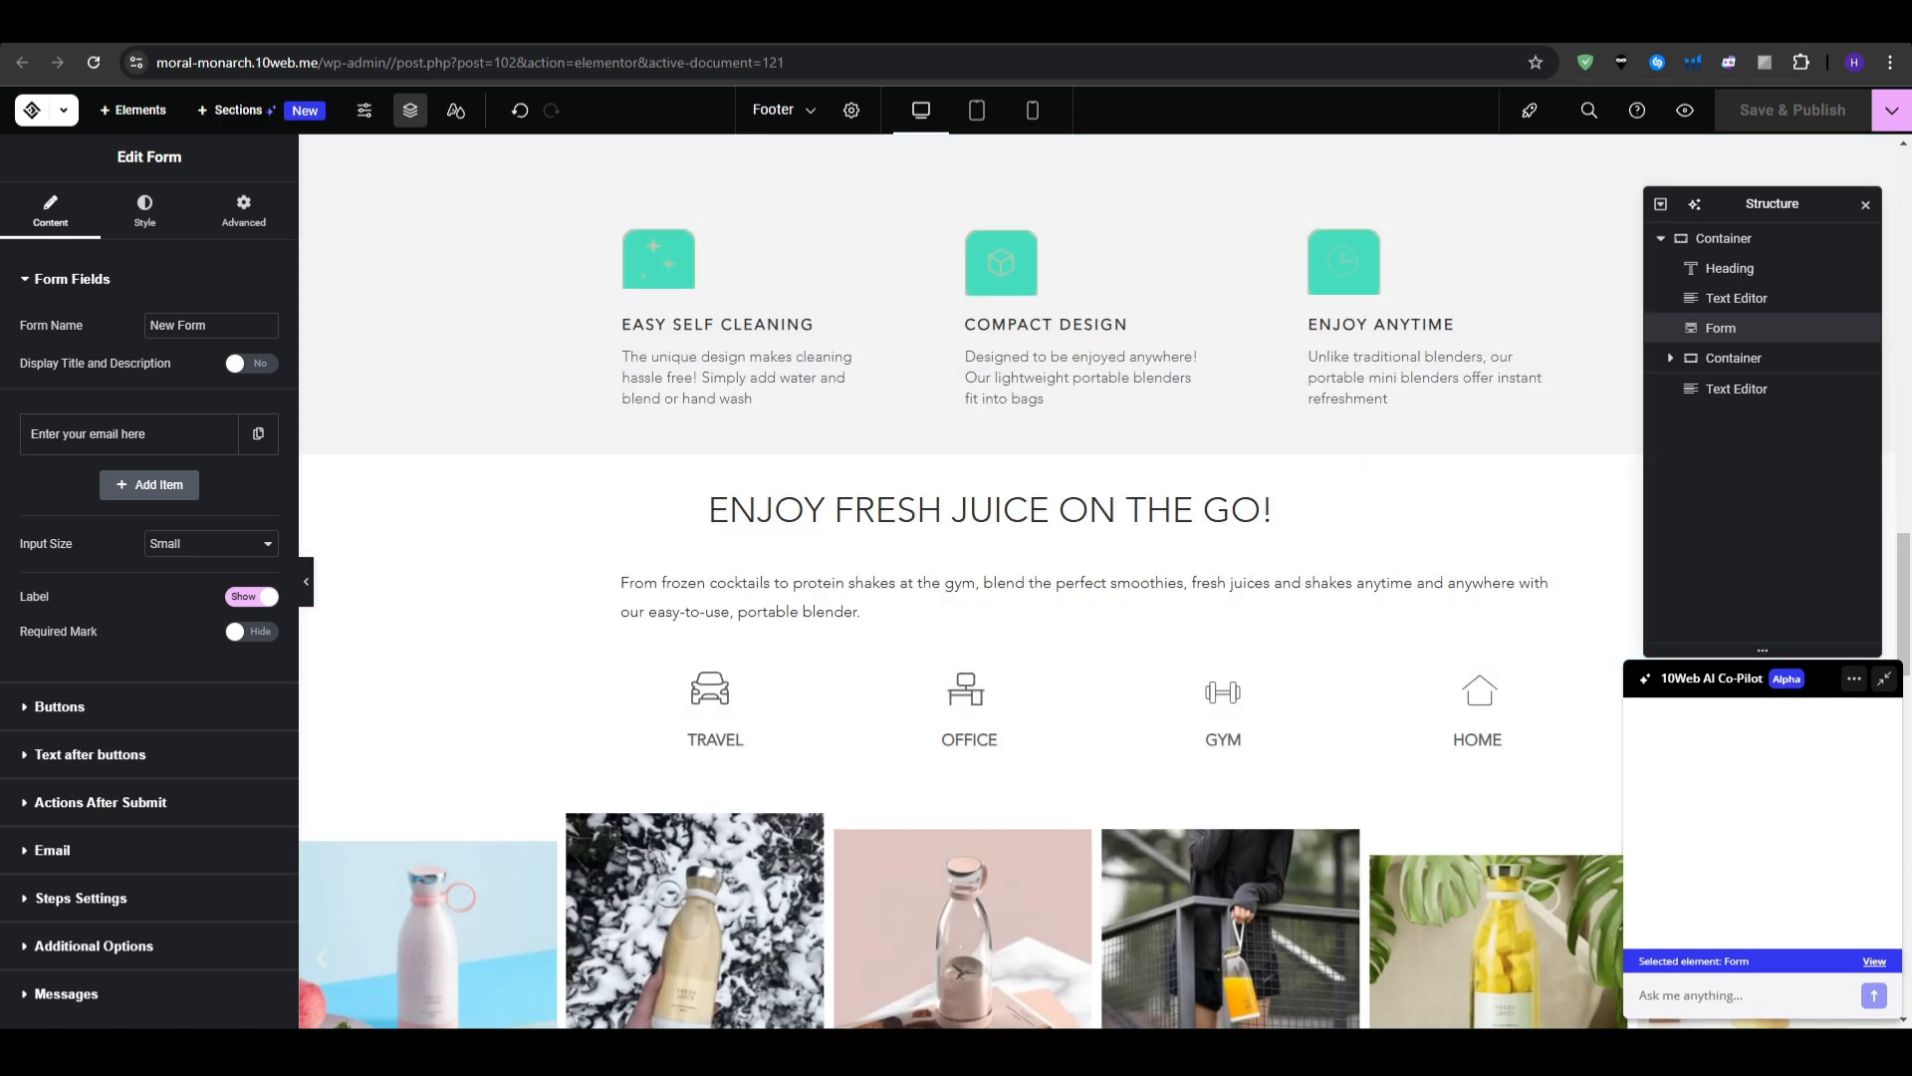
key("ctrl+Tab")
- Load bmw.com in the browser
scroll(787, 419, "up", 2)
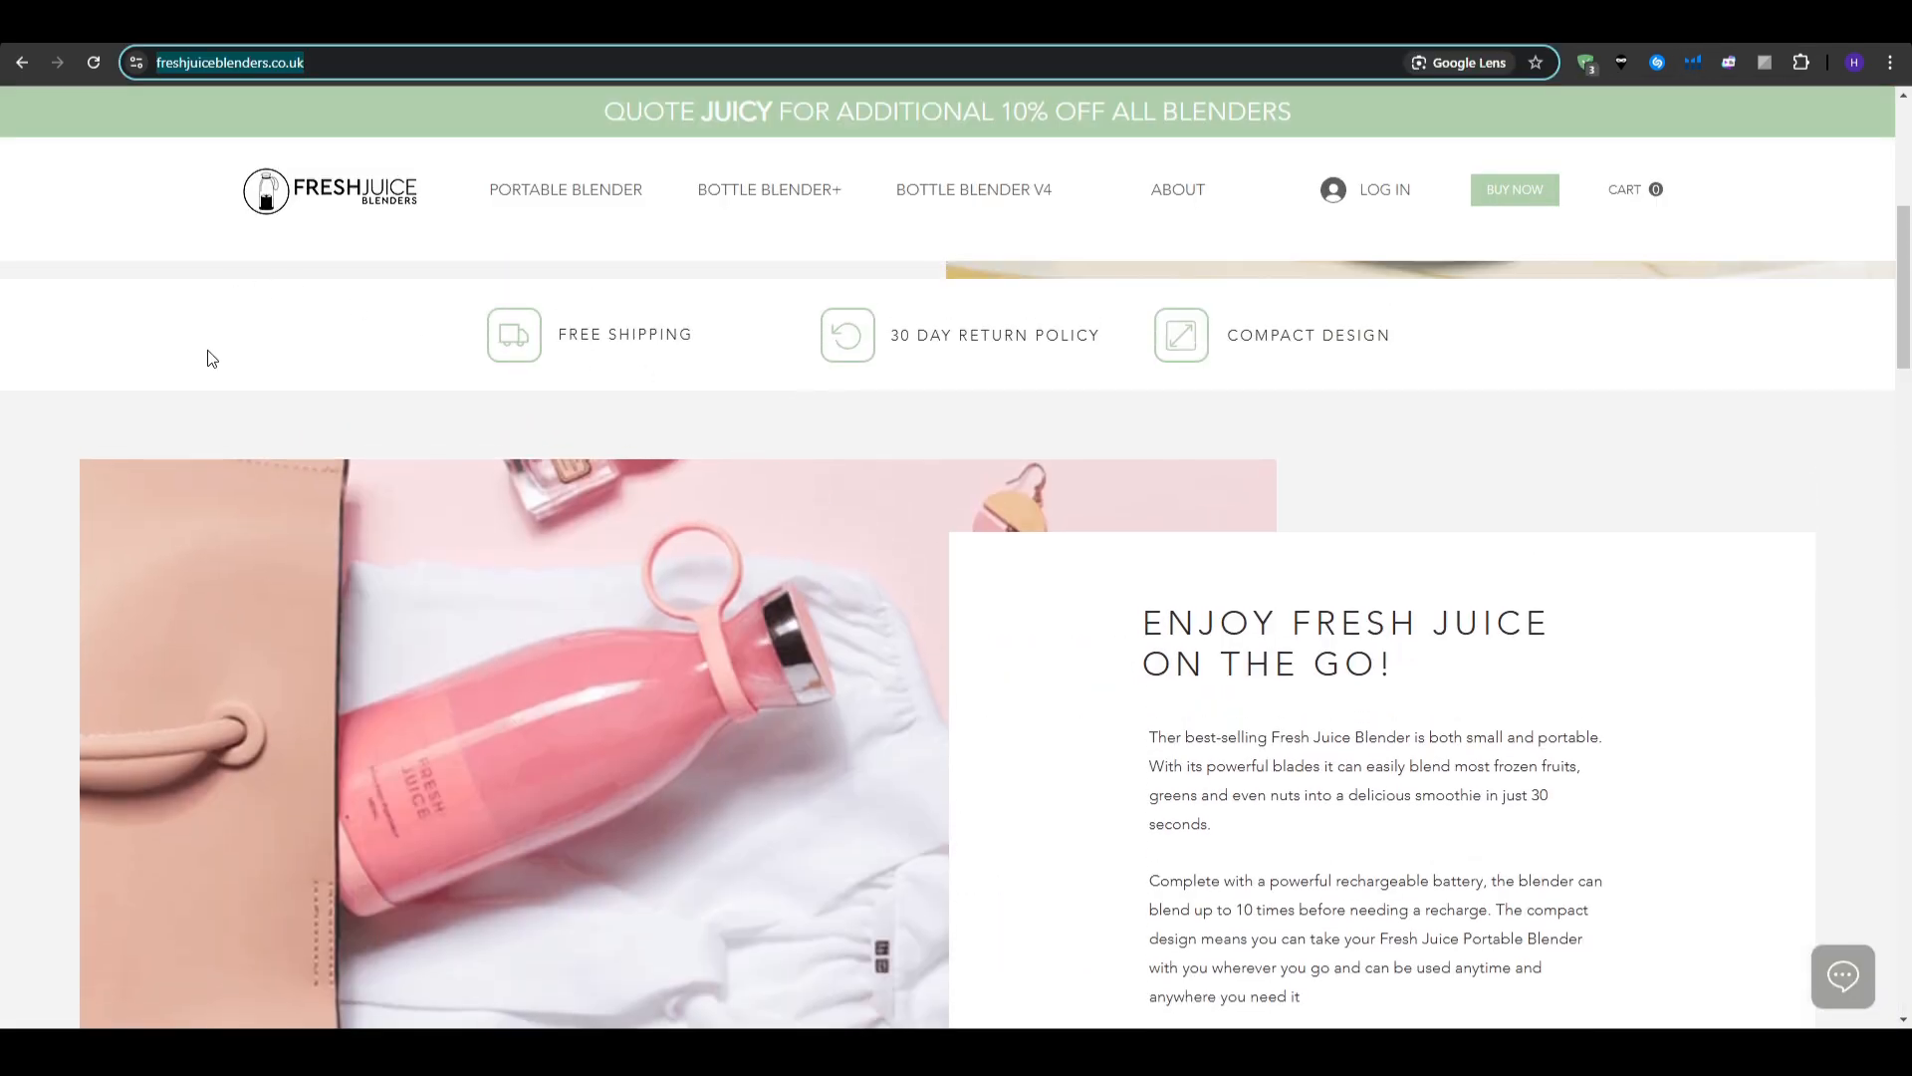
type("bmw.com")
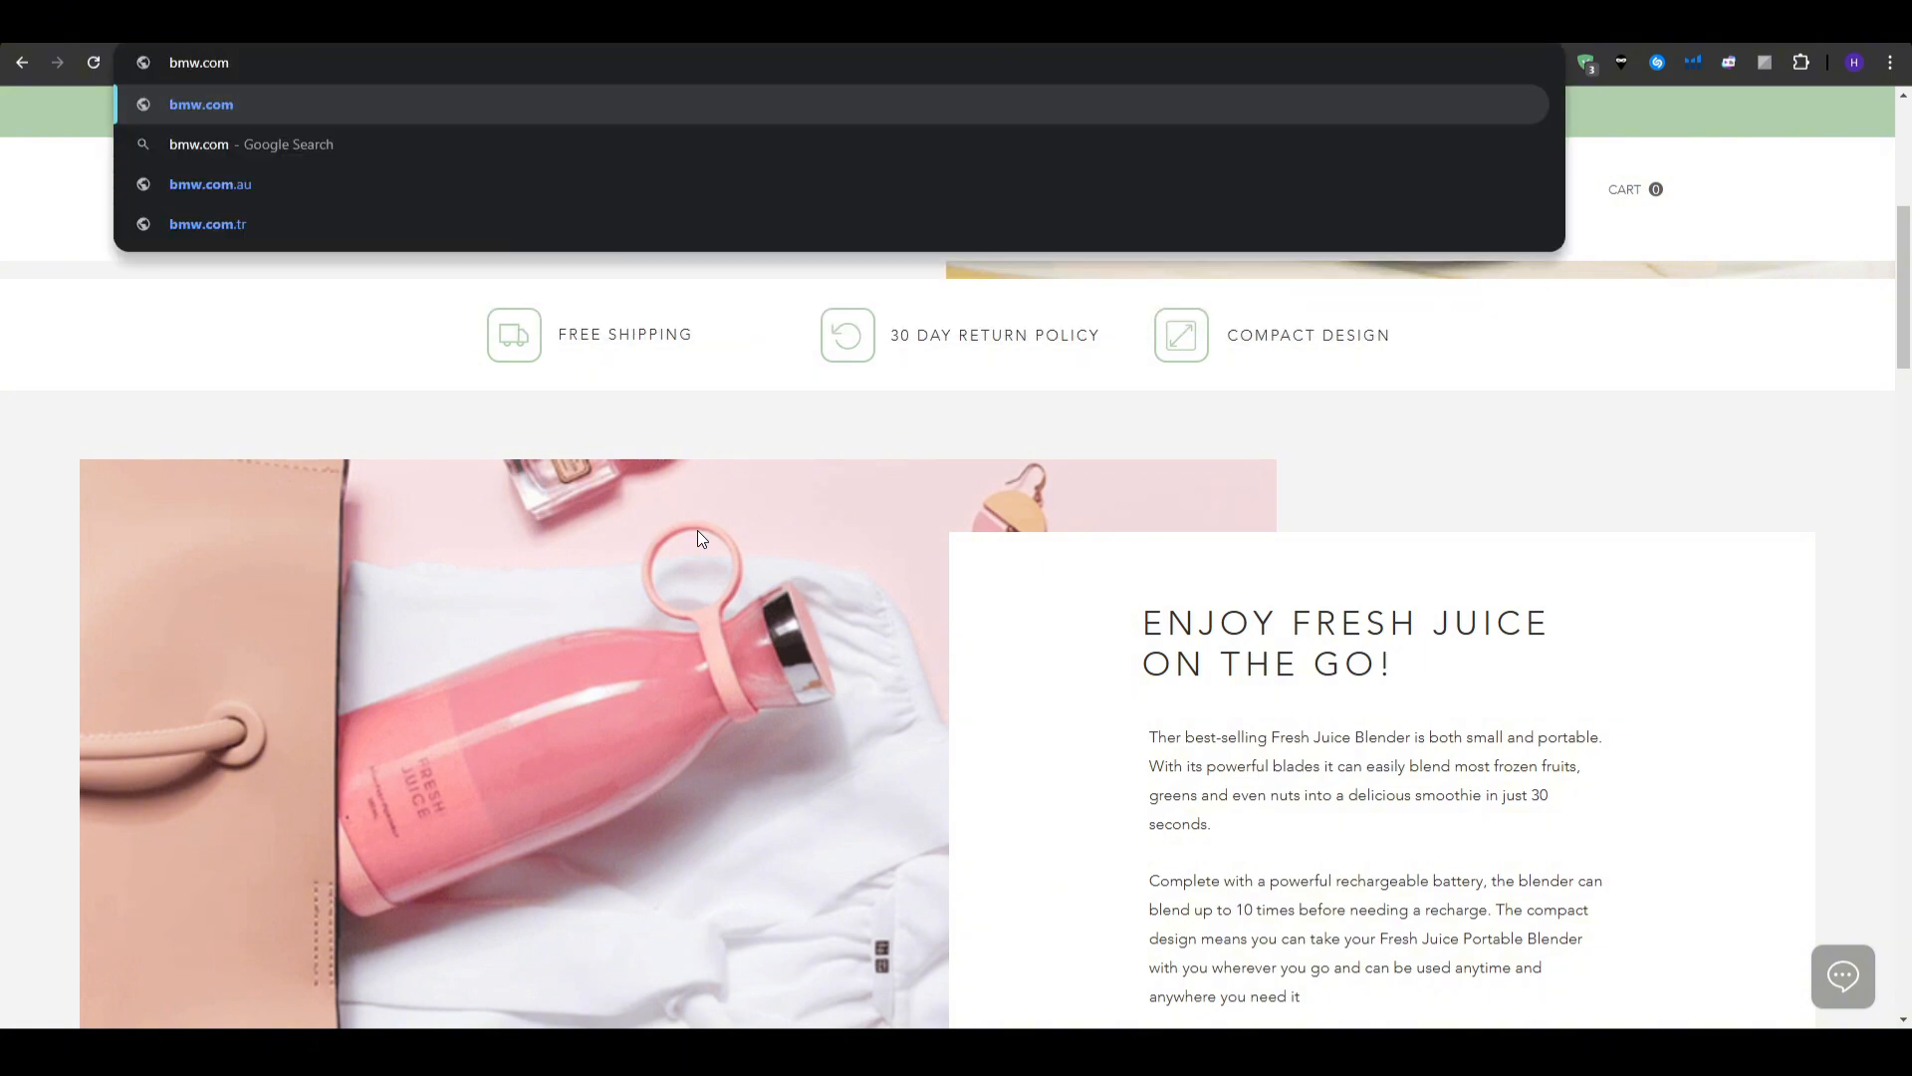
key("Return")
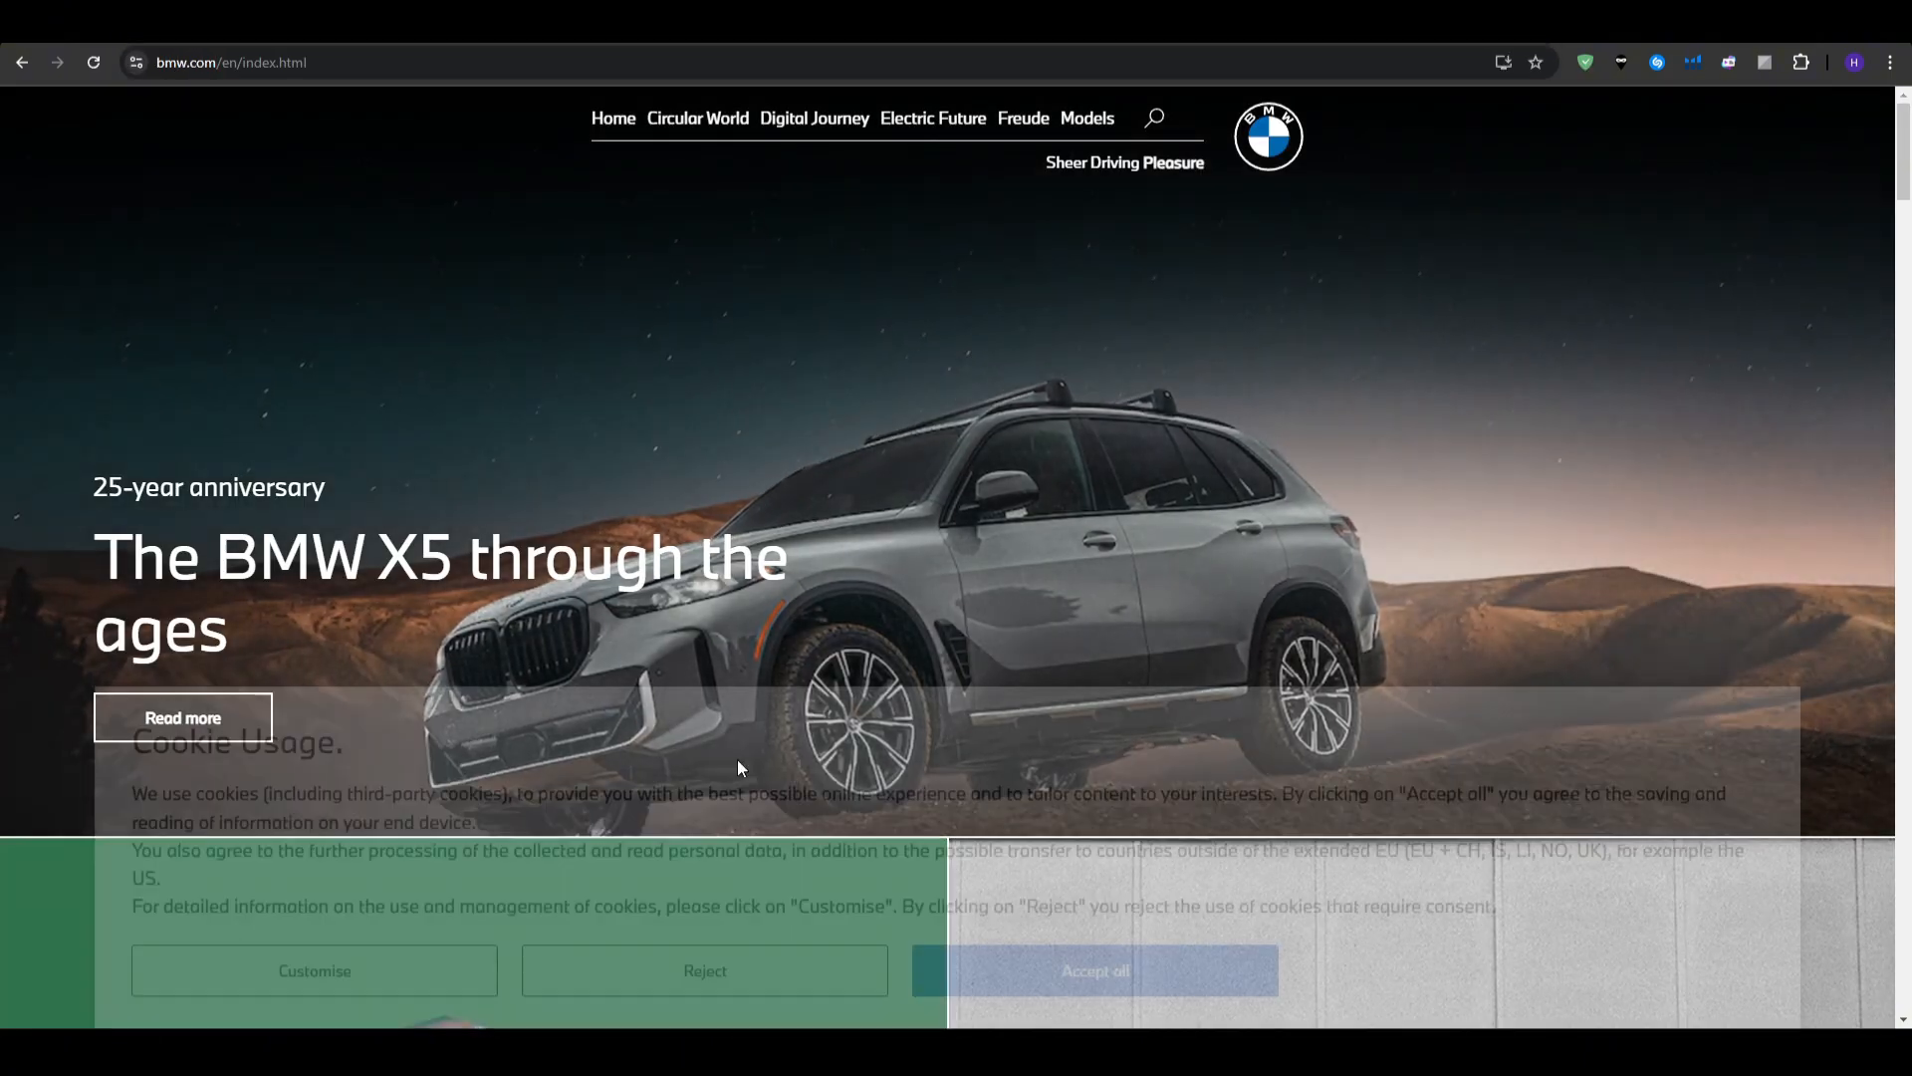
- Reject the BMW cookie banner, scroll the homepage, and select its web address
left_click(598, 973)
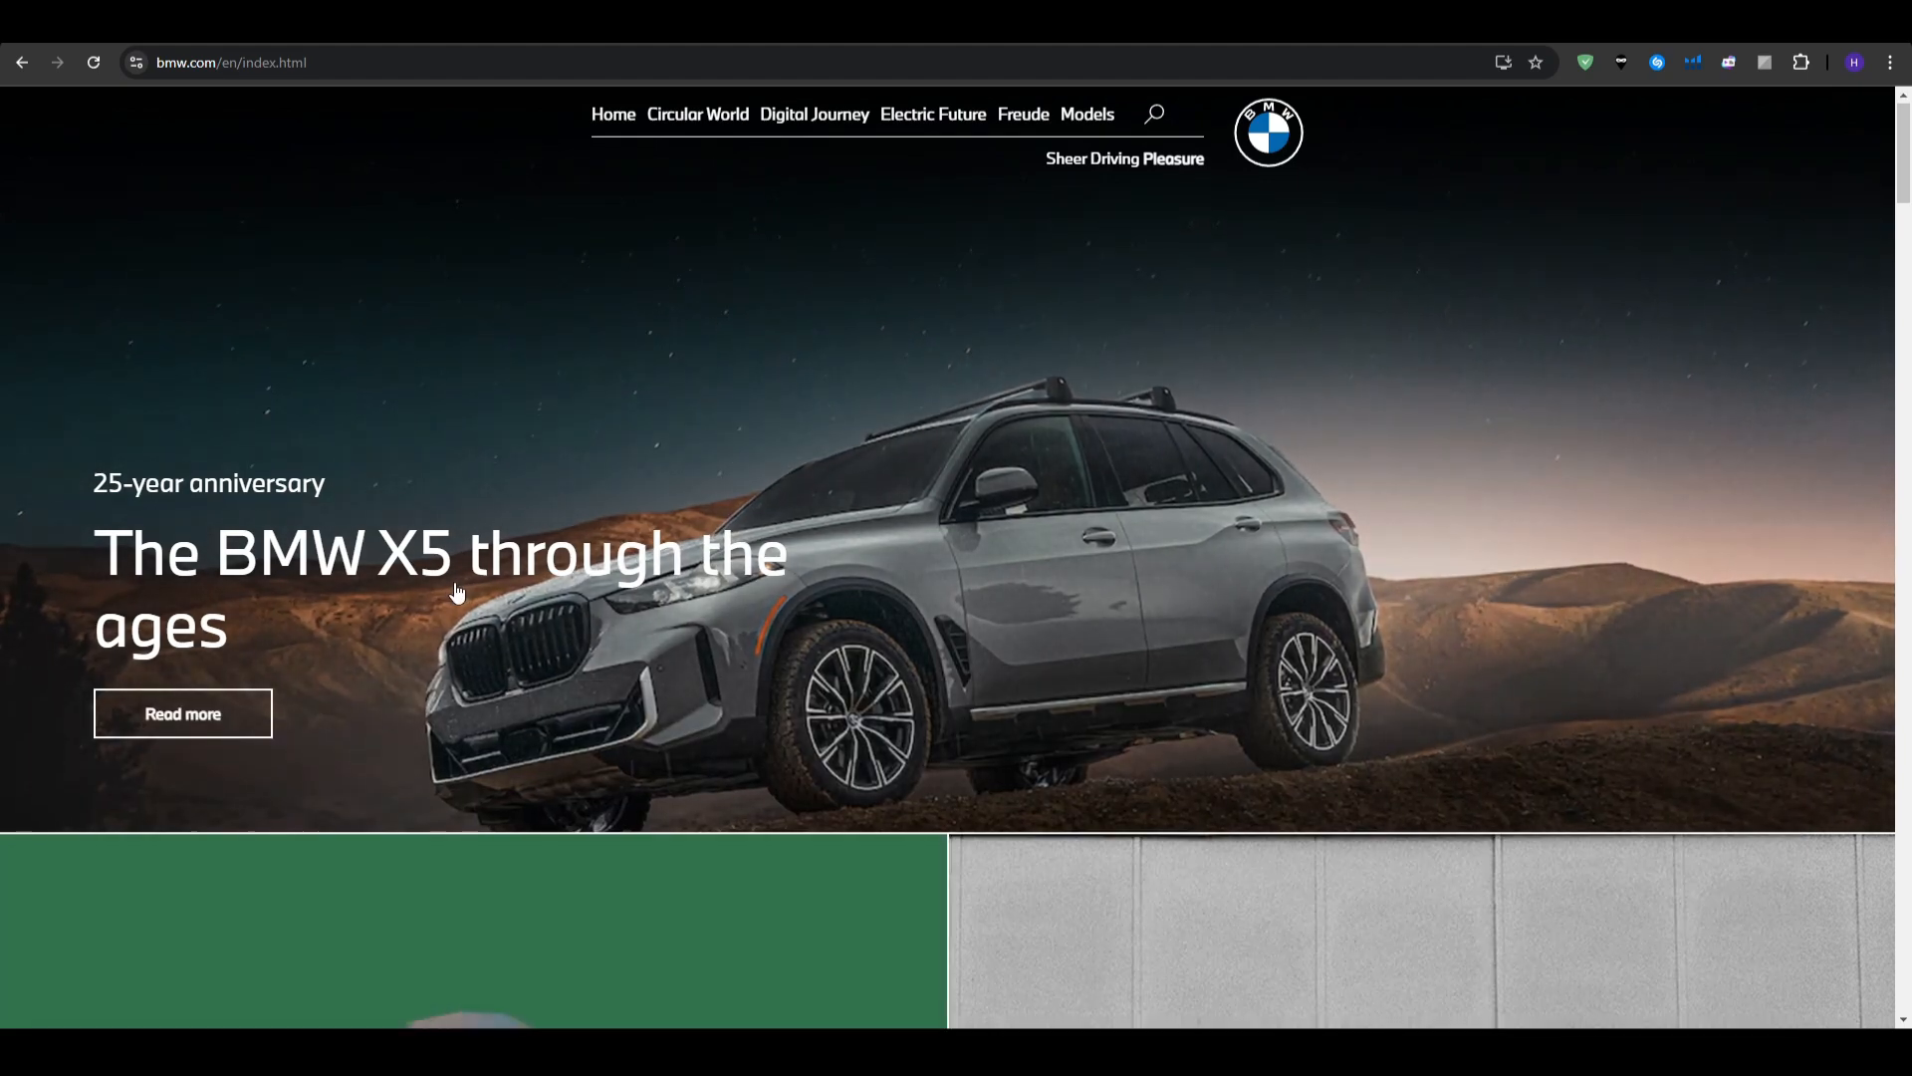
scroll(458, 591, "down", 8)
scroll(487, 525, "up", 7)
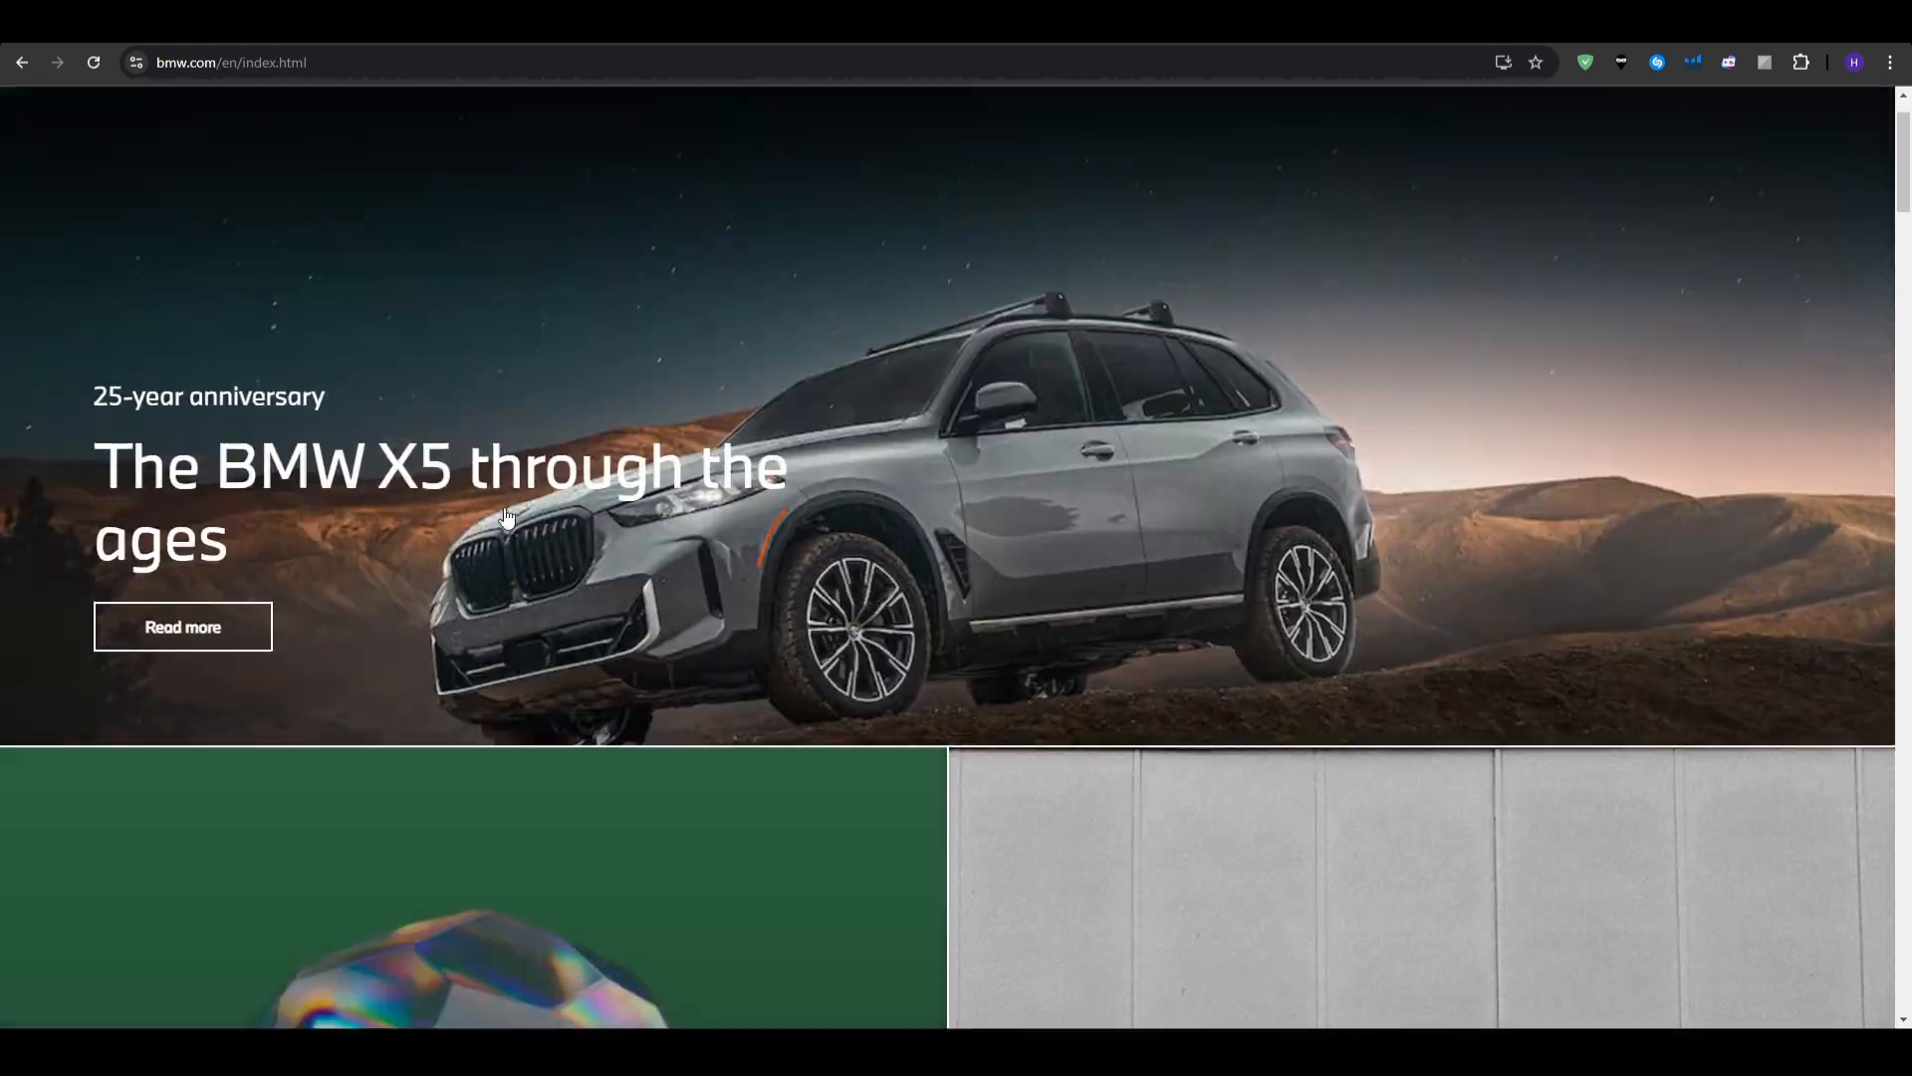
scroll(506, 517, "up", 1)
left_click(487, 64)
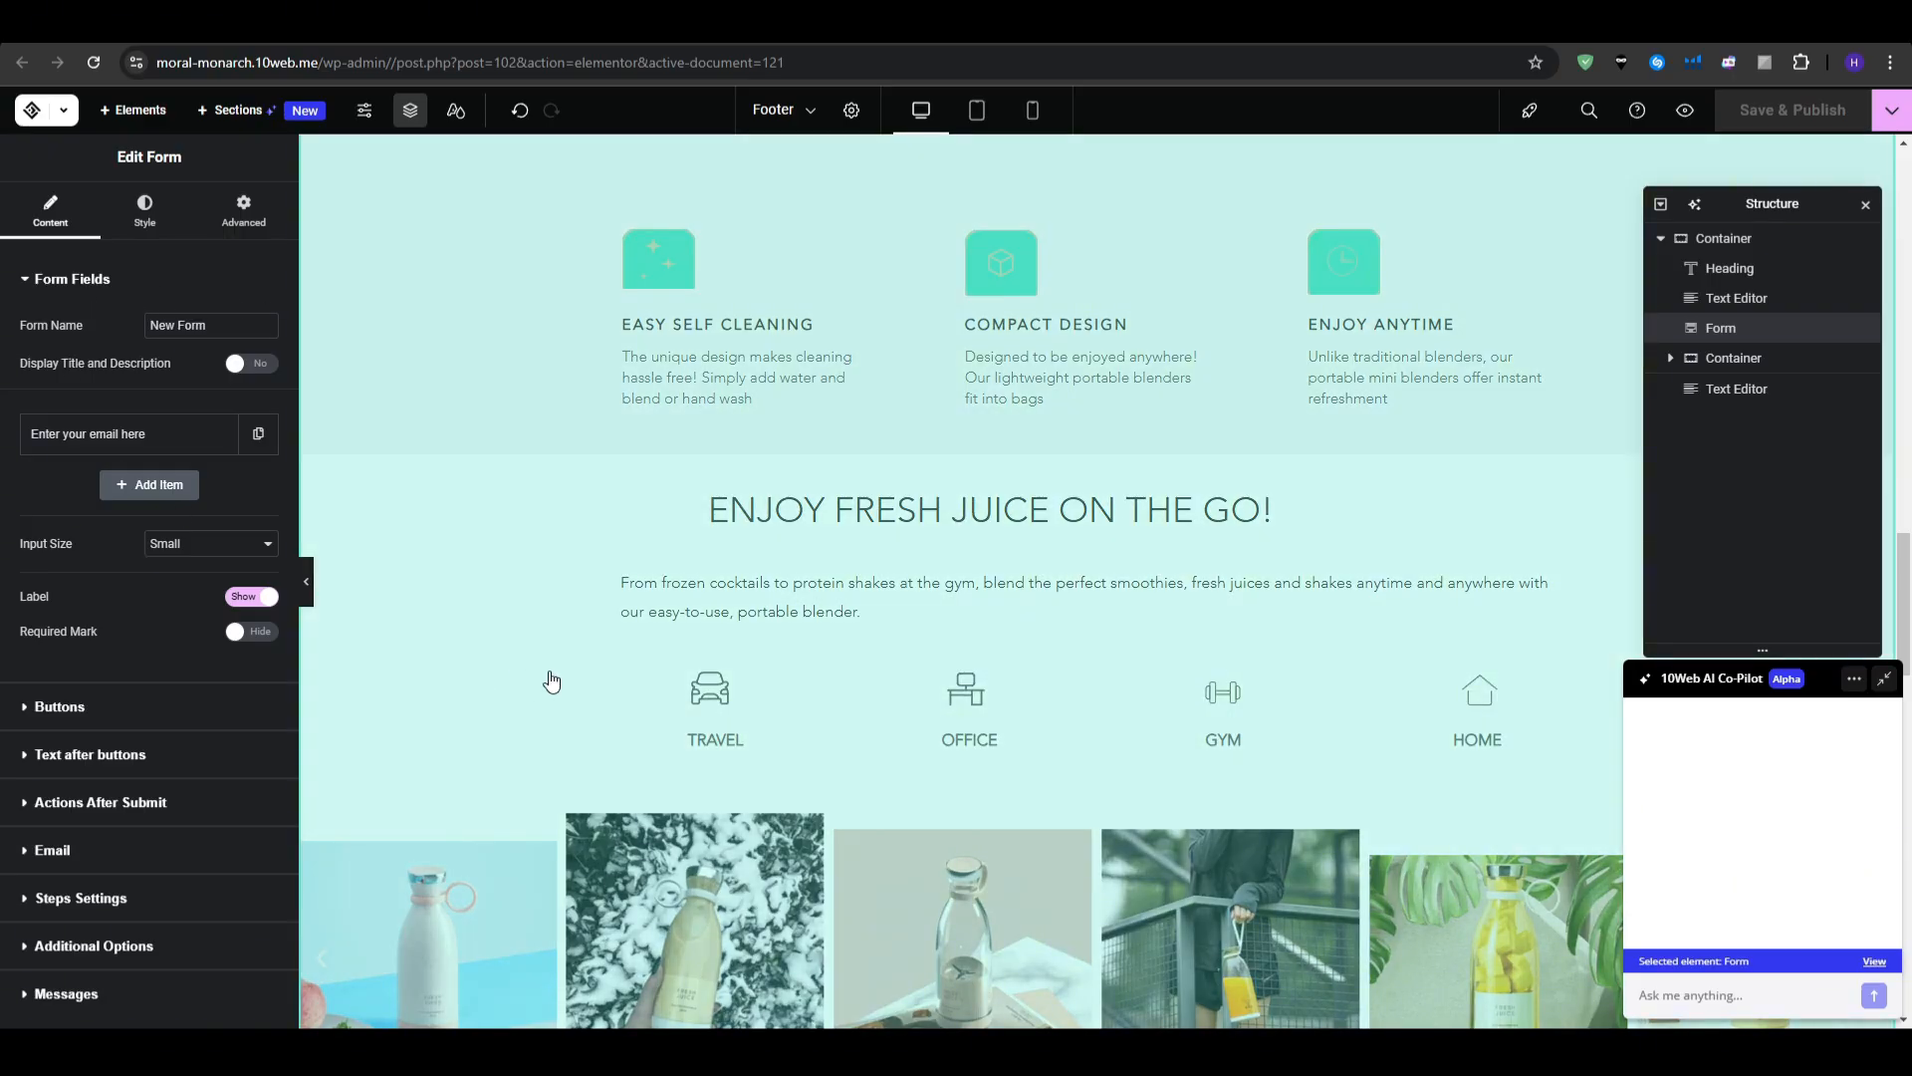
- Start adding a new blank page from the Elementor menu, then cancel it
scroll(461, 542, "up", 6)
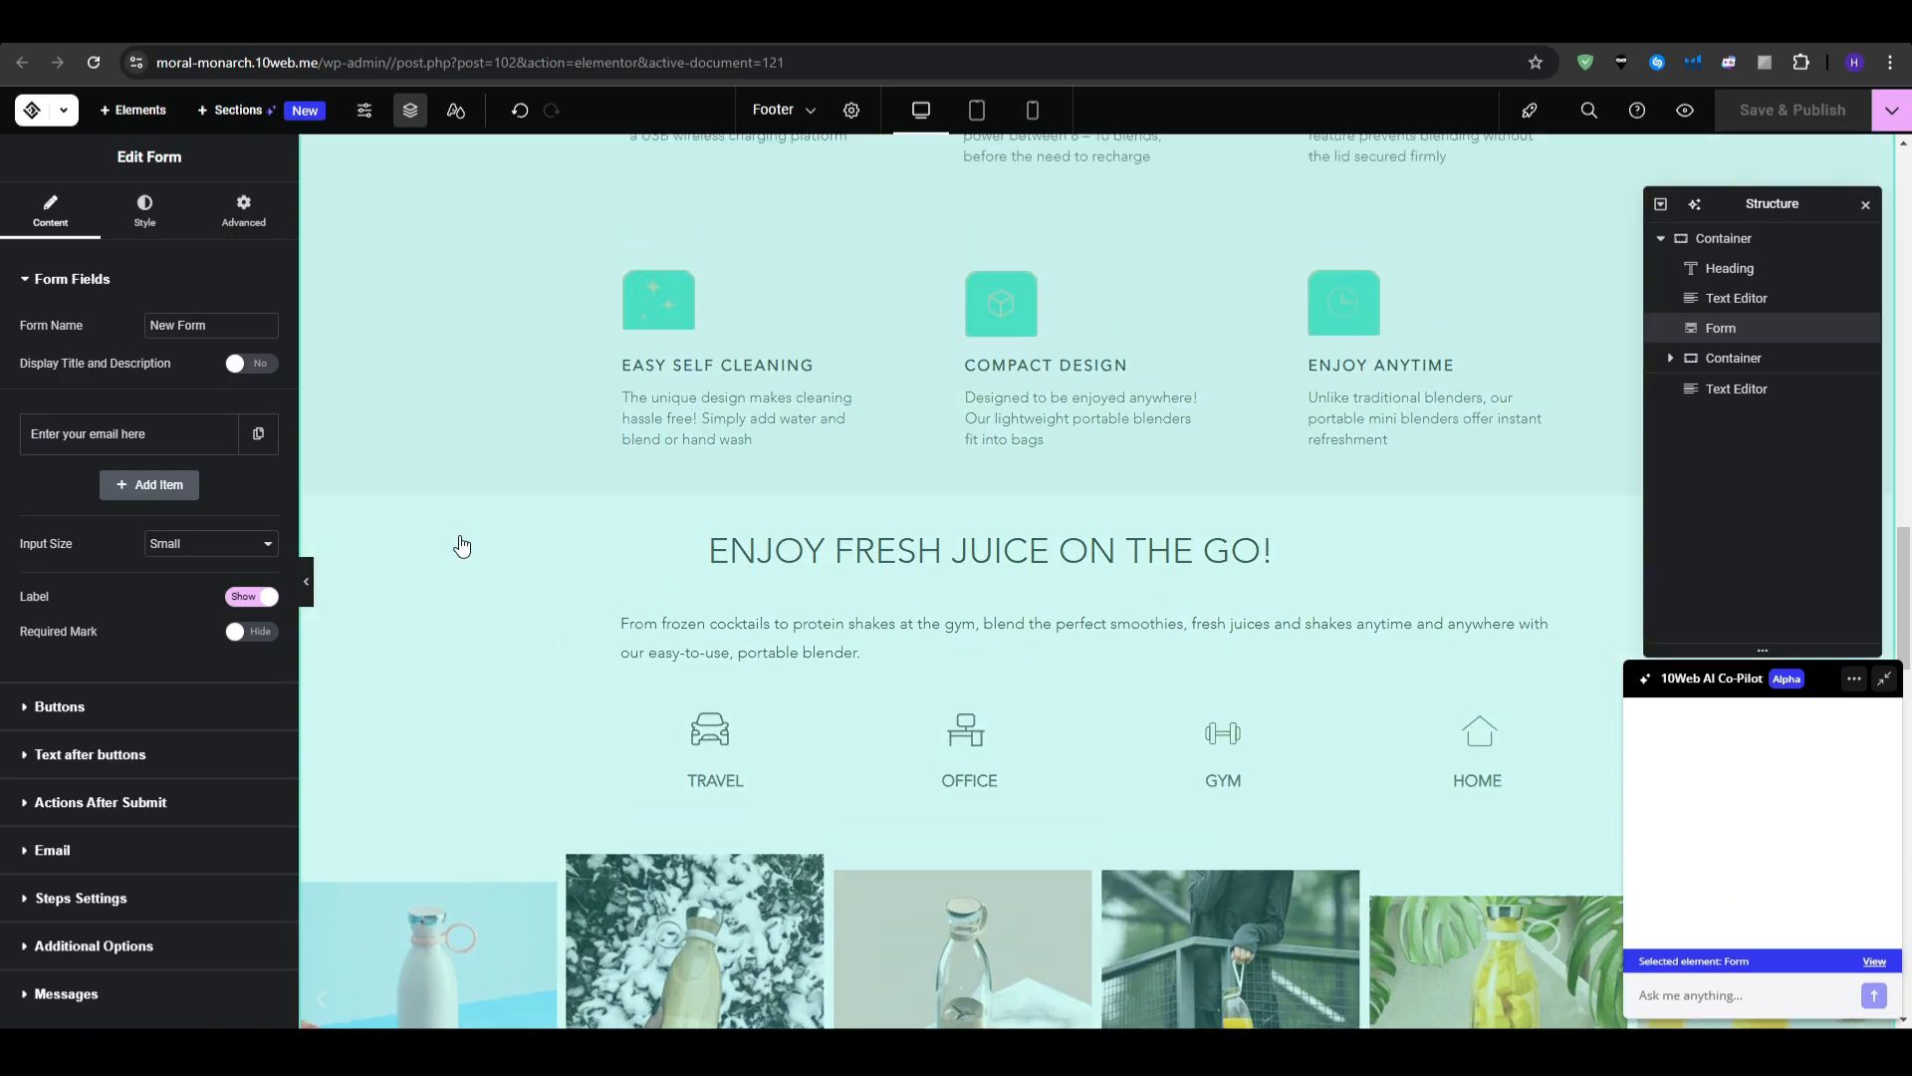
left_click(64, 112)
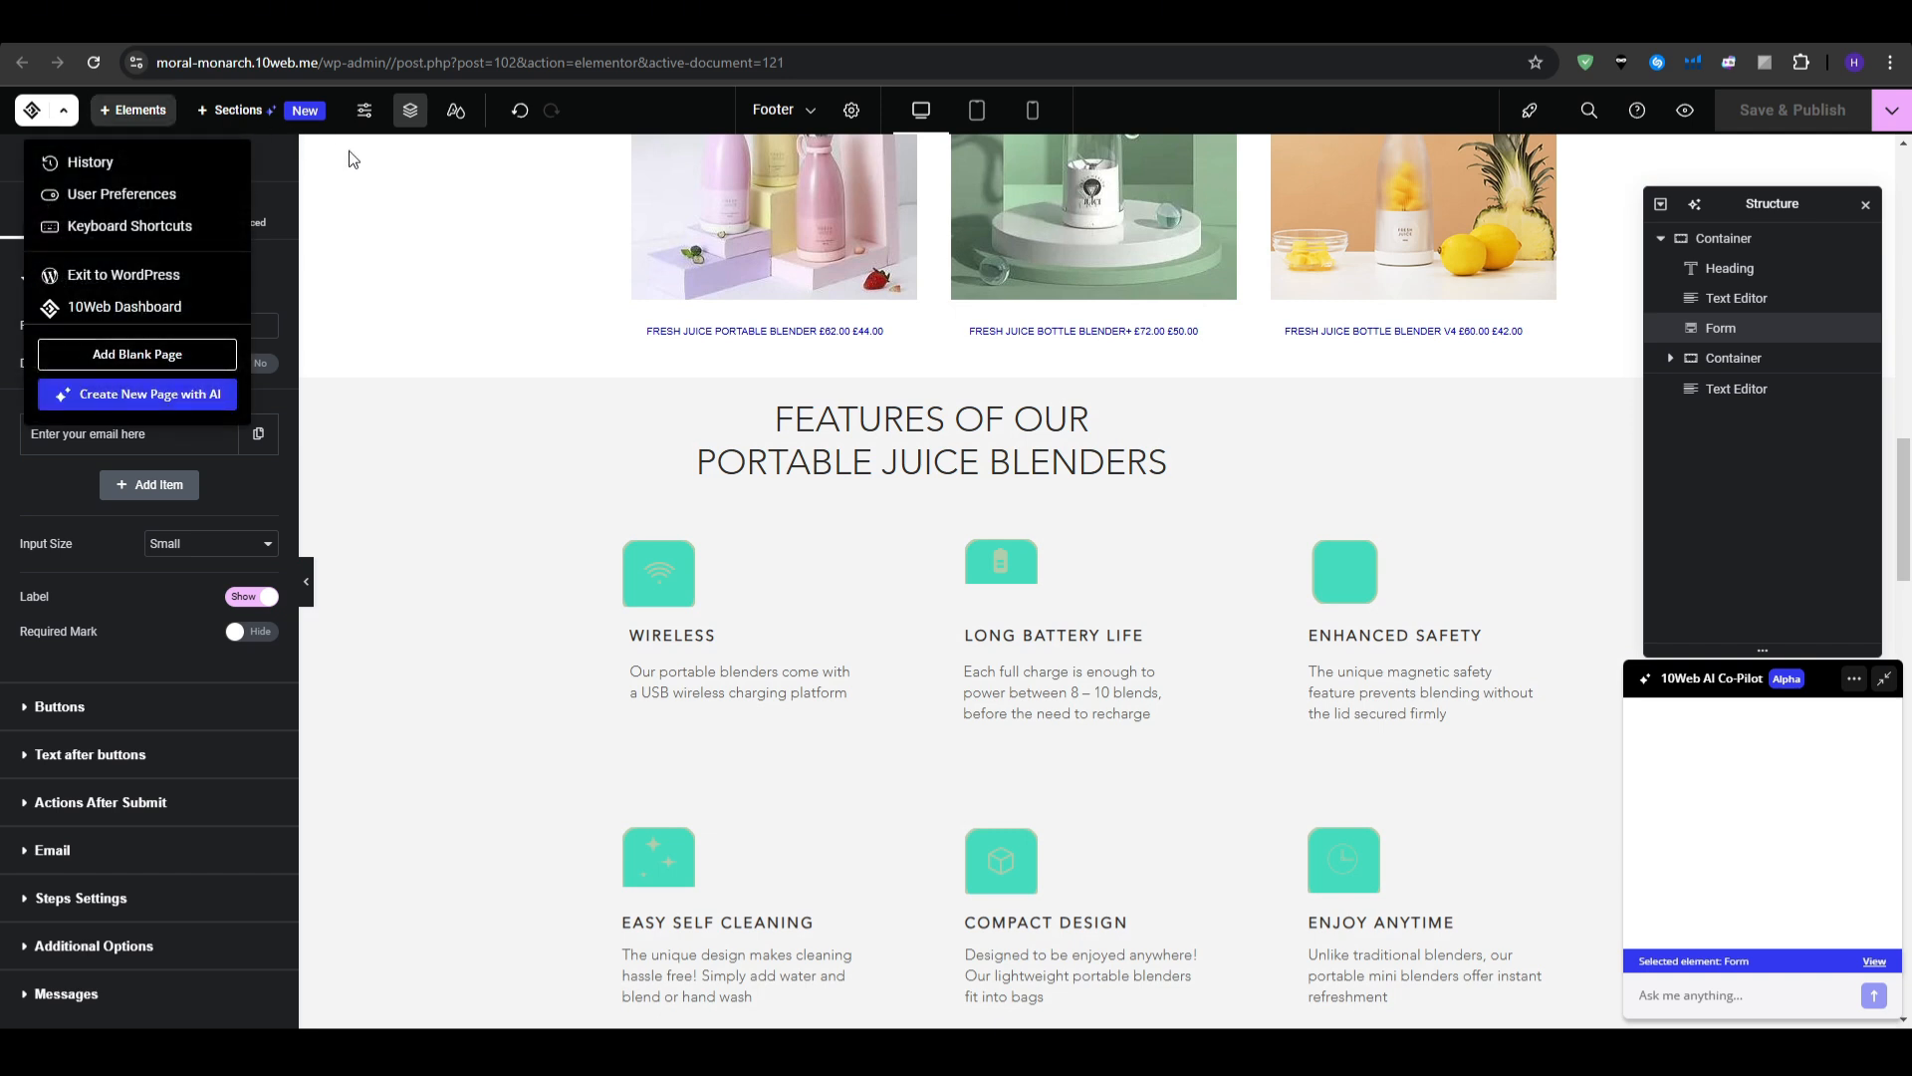
left_click(166, 353)
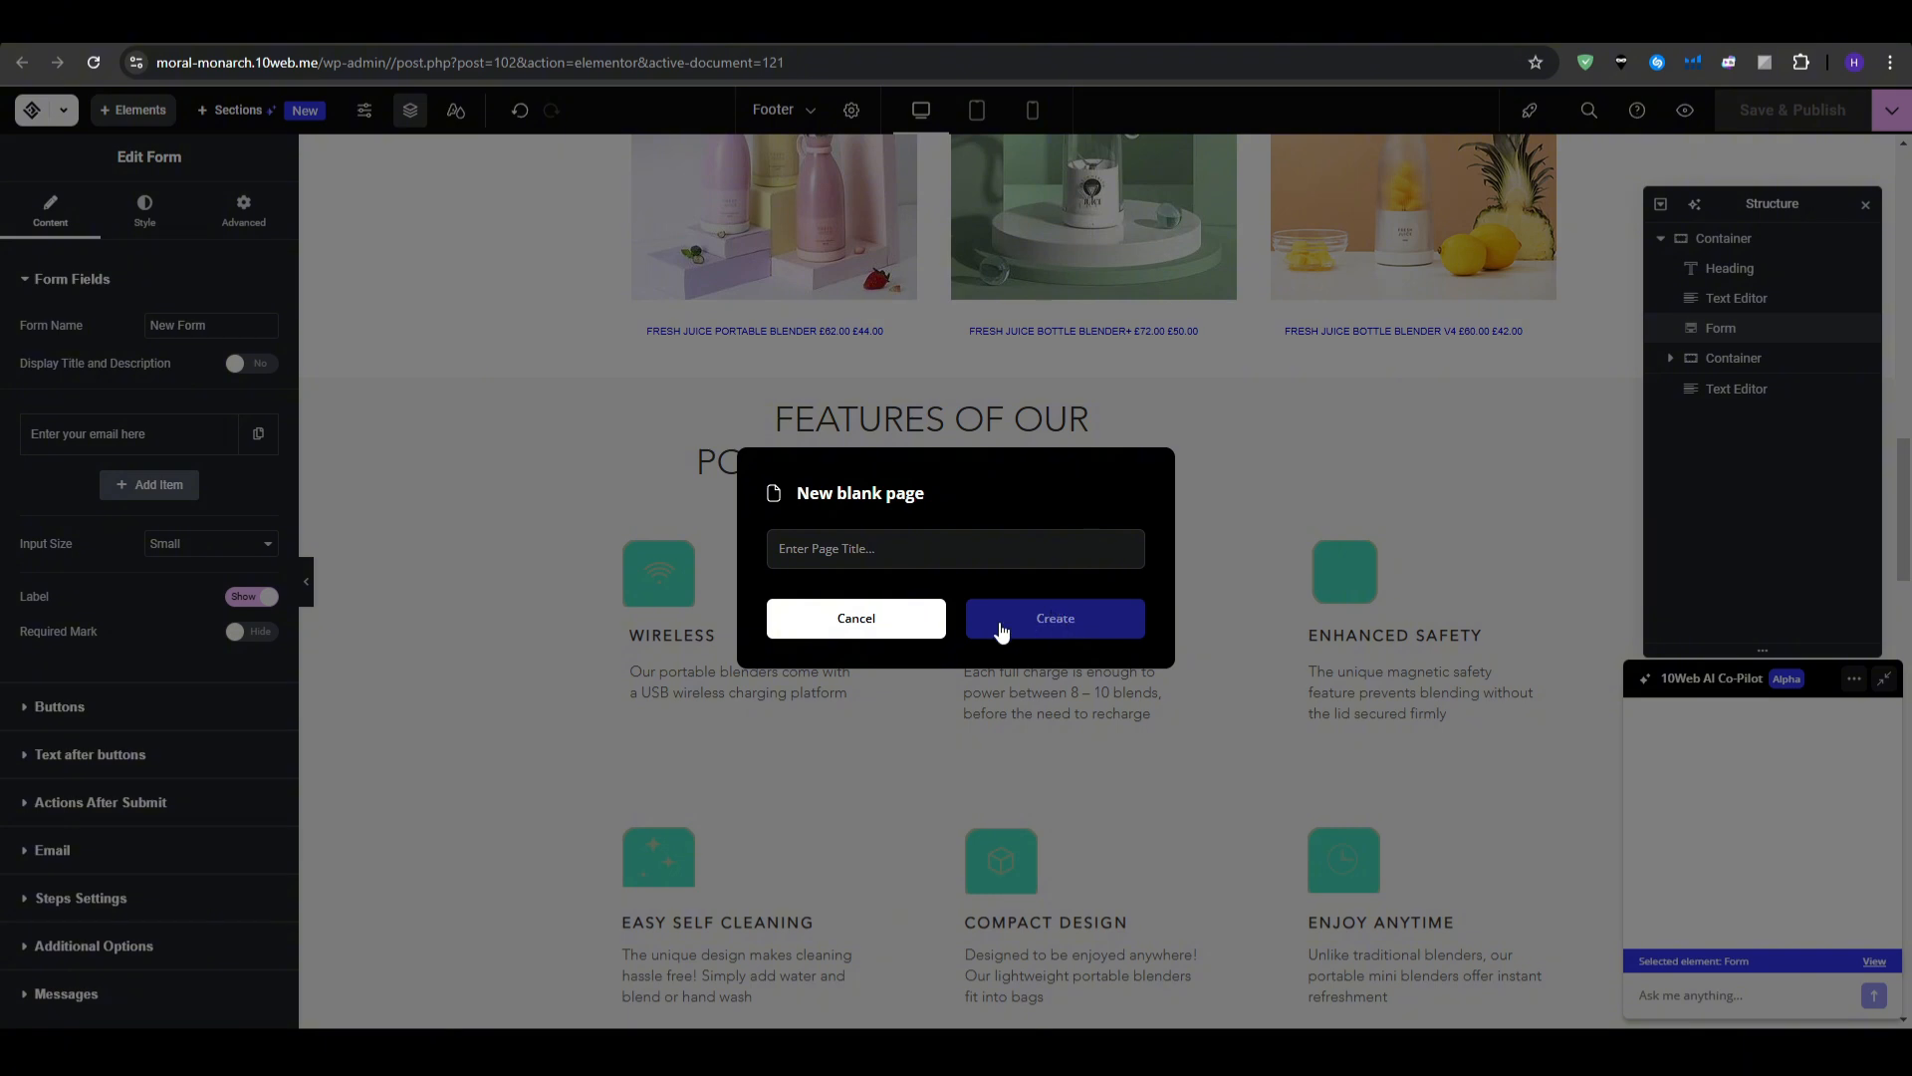
left_click(898, 628)
- Decline optional cookies on the Mercedes-Benz site and copy its page address
scroll(898, 630, "up", 15)
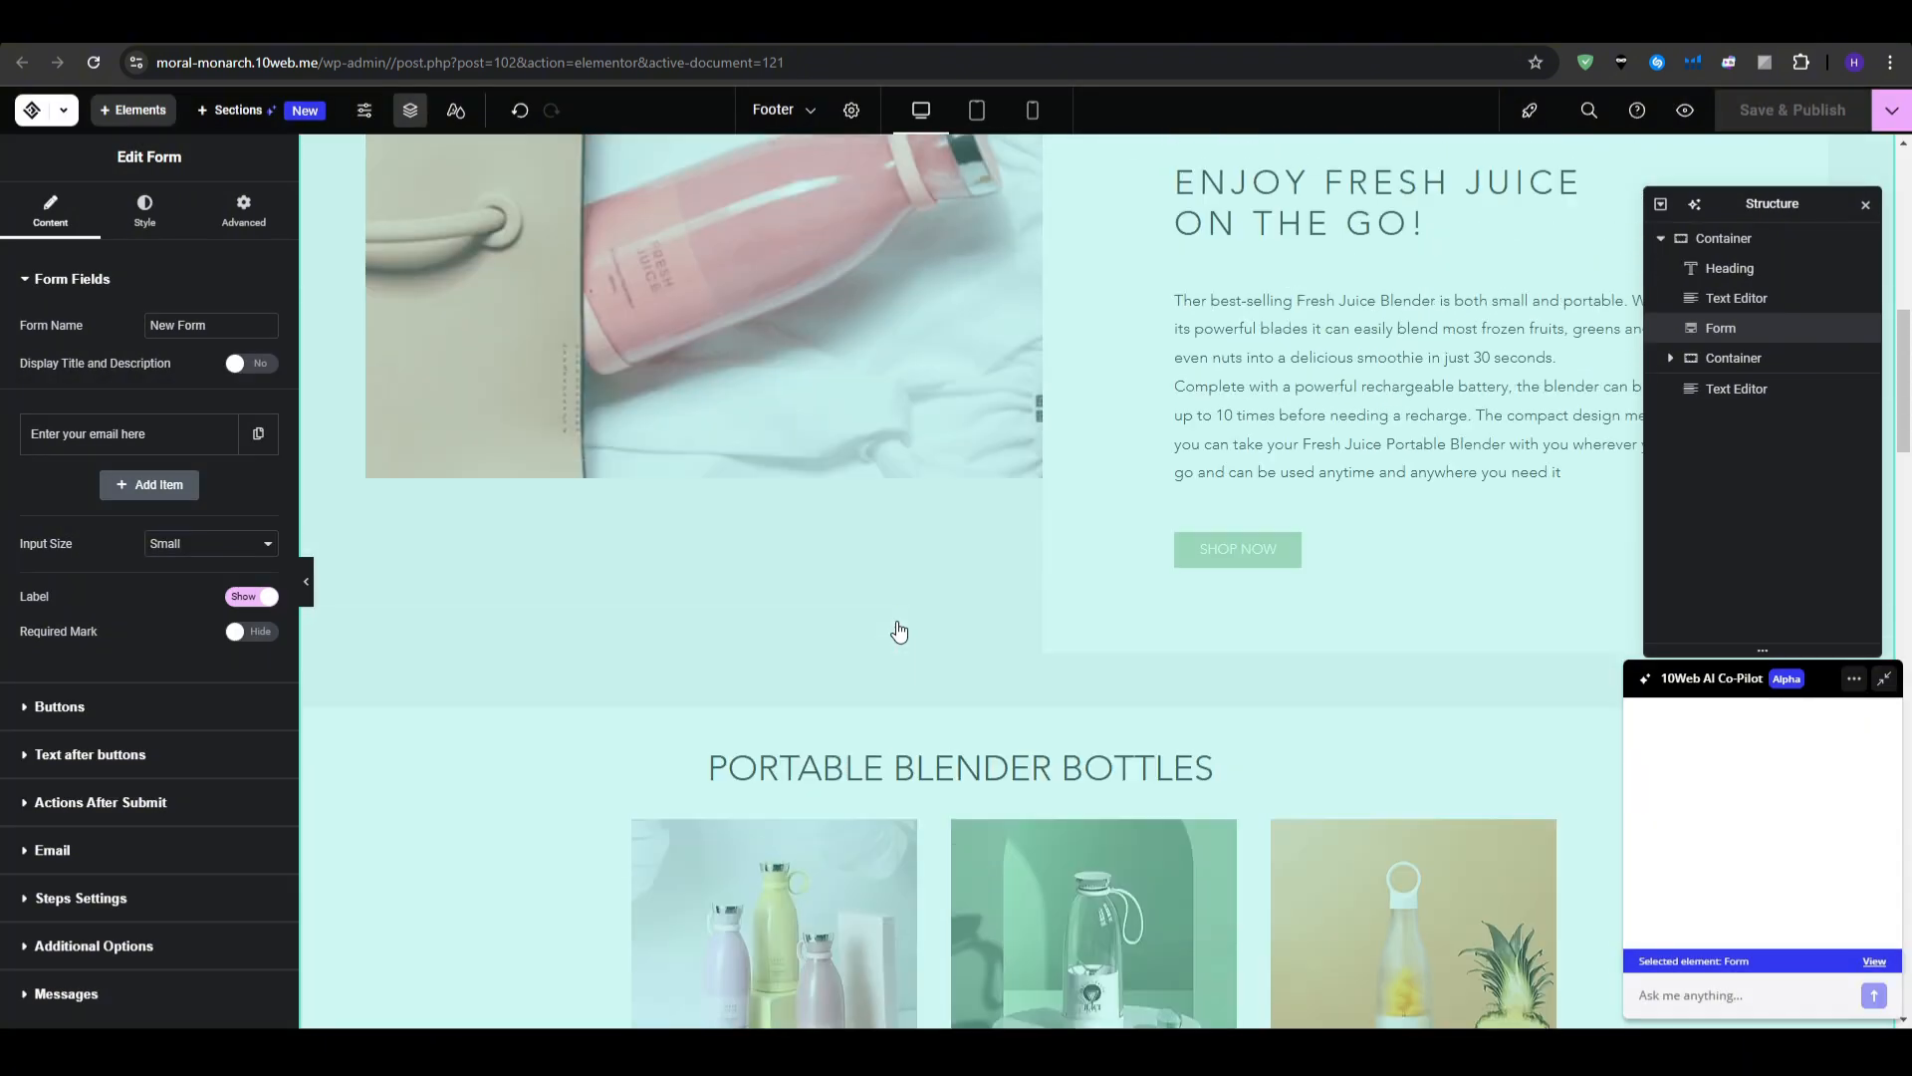
scroll(898, 631, "up", 1)
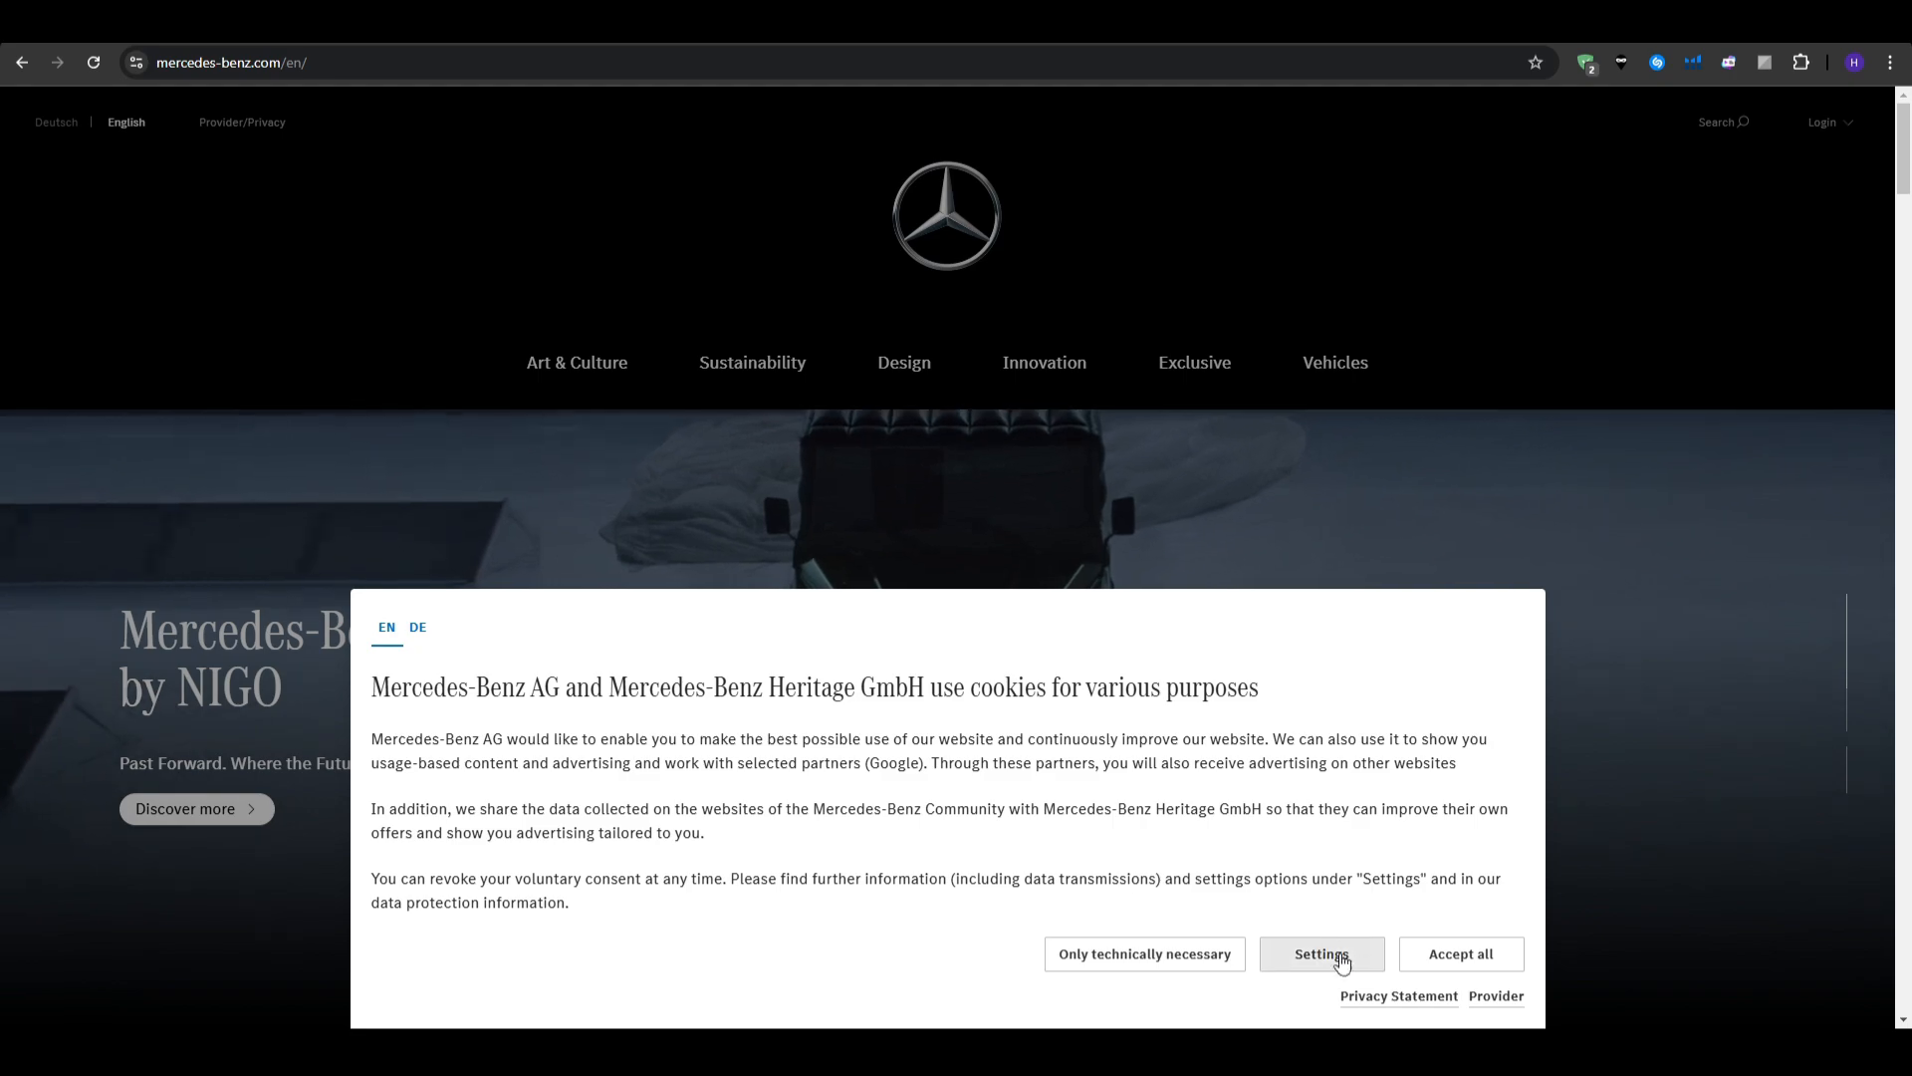
left_click(1167, 954)
scroll(1147, 599, "down", 3)
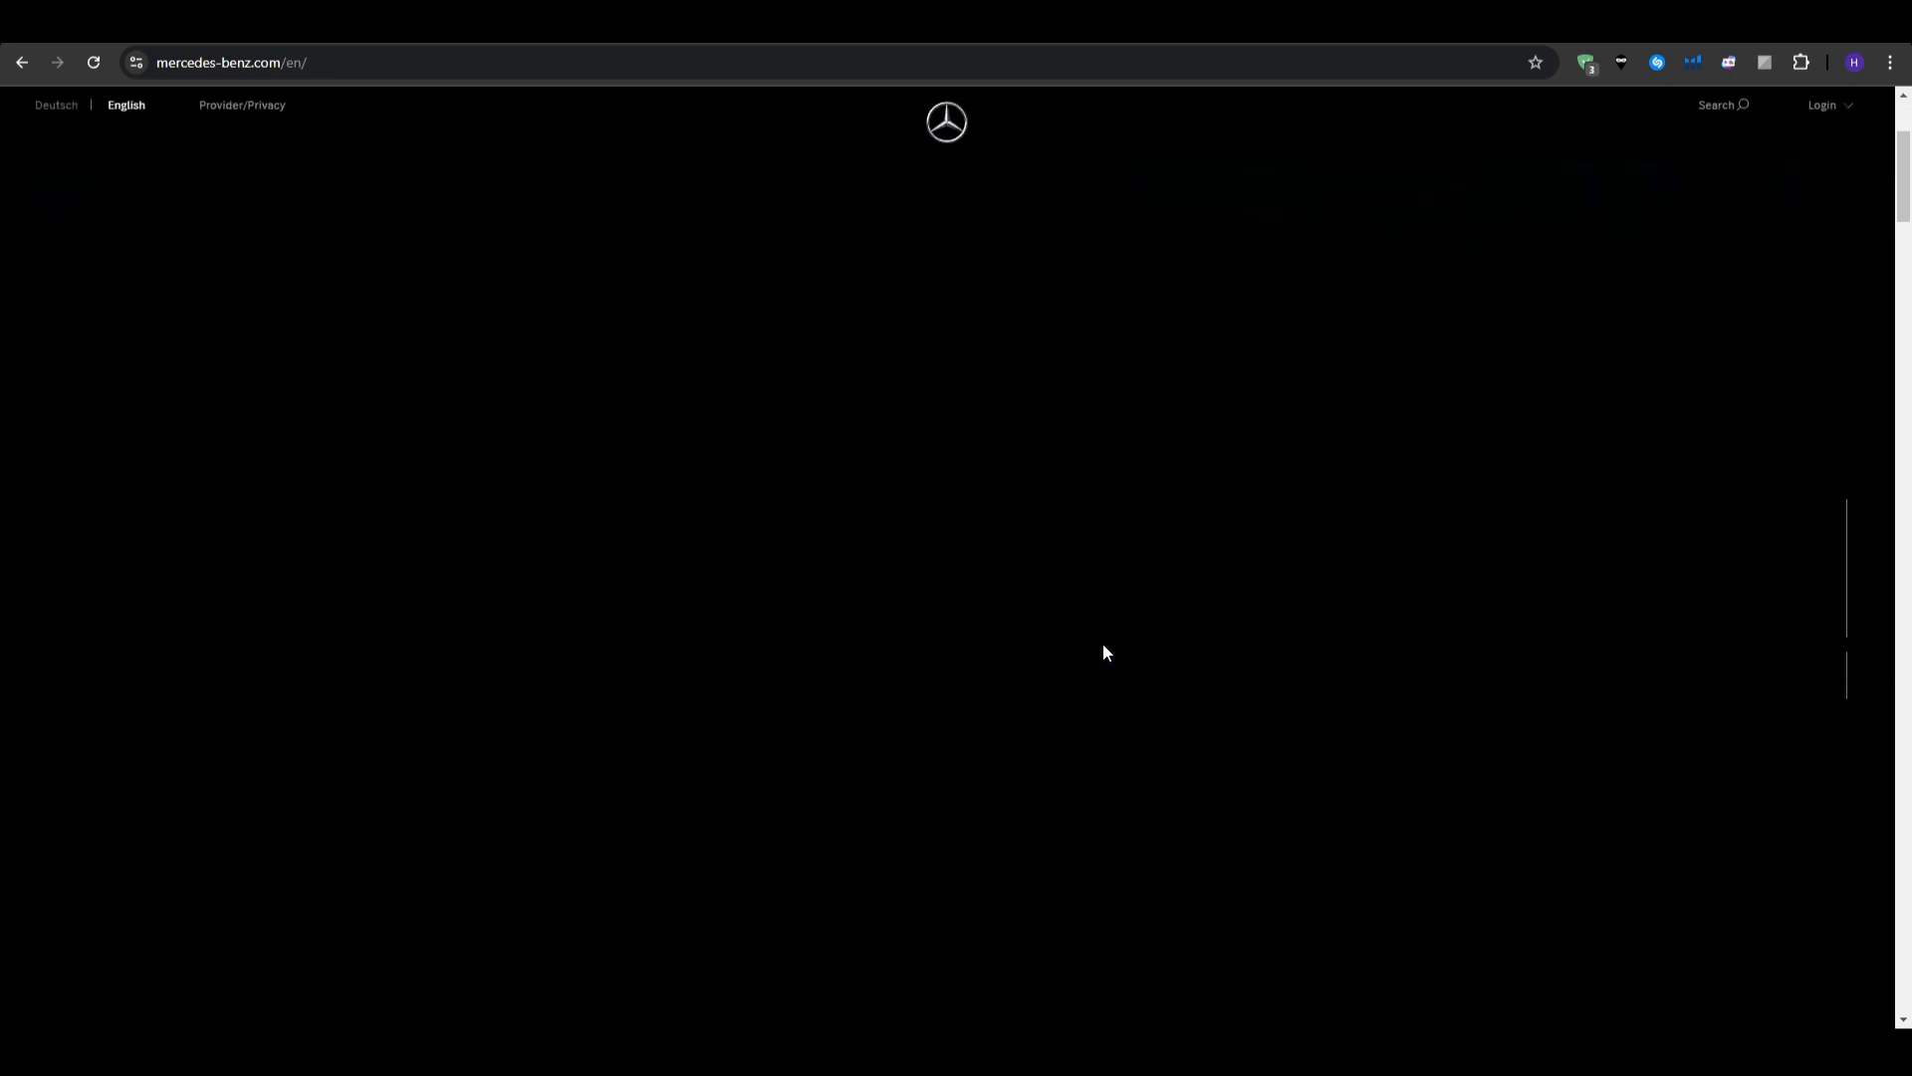
left_click(673, 72)
key("ctrl+c")
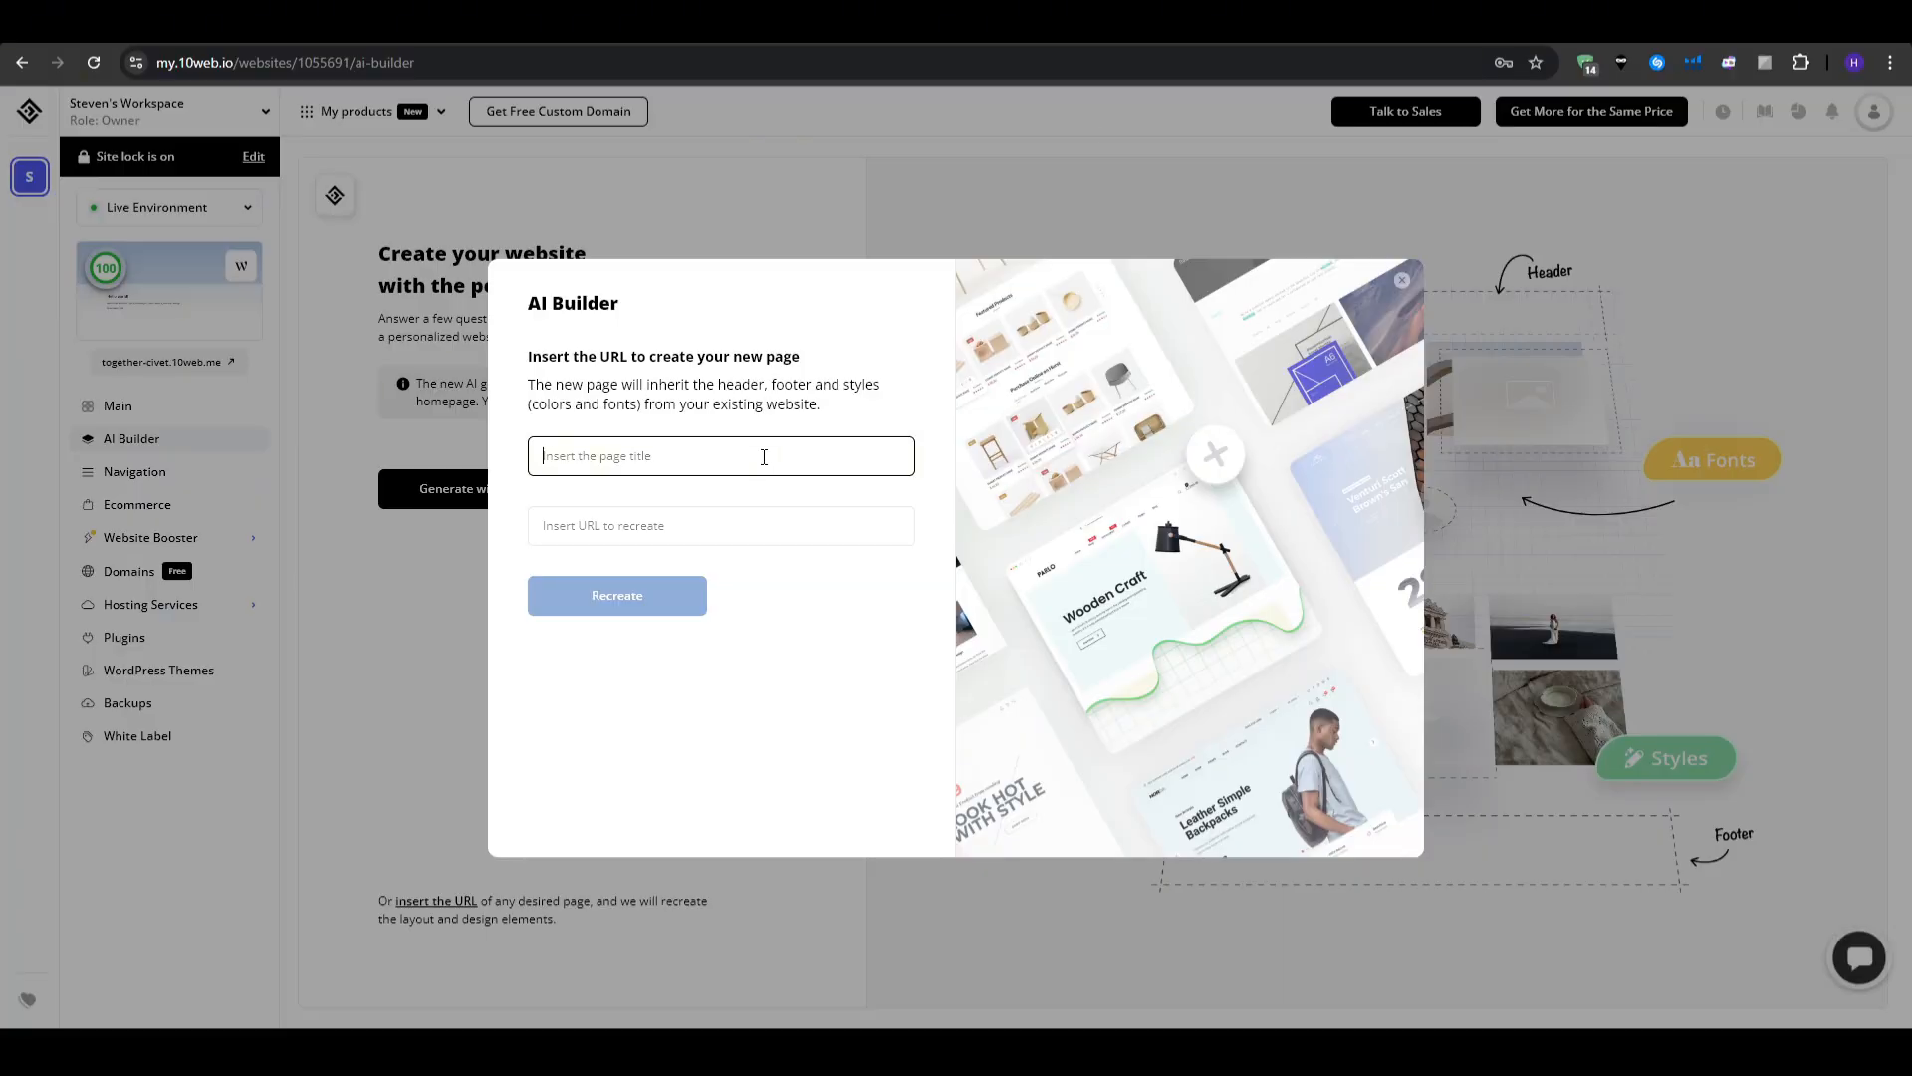
type("Clone 21")
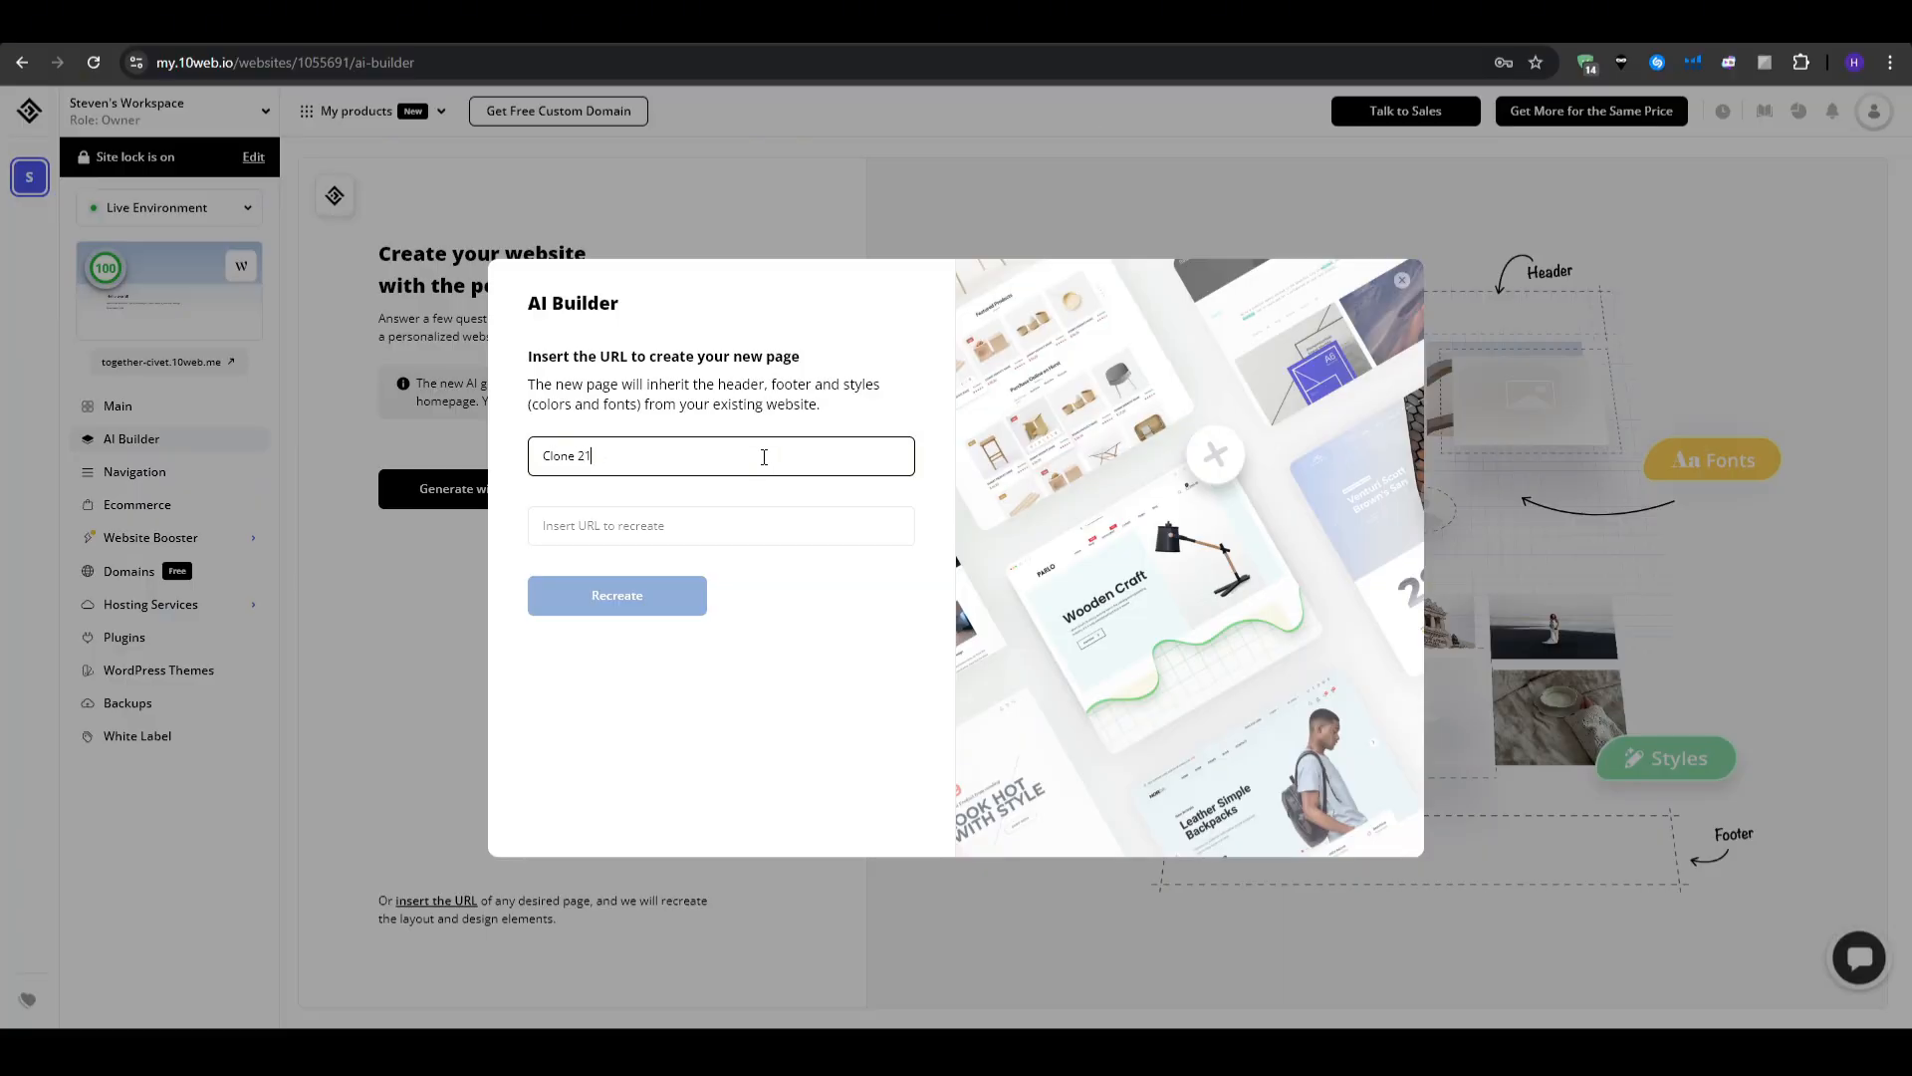
key("Tab")
key("ctrl+v")
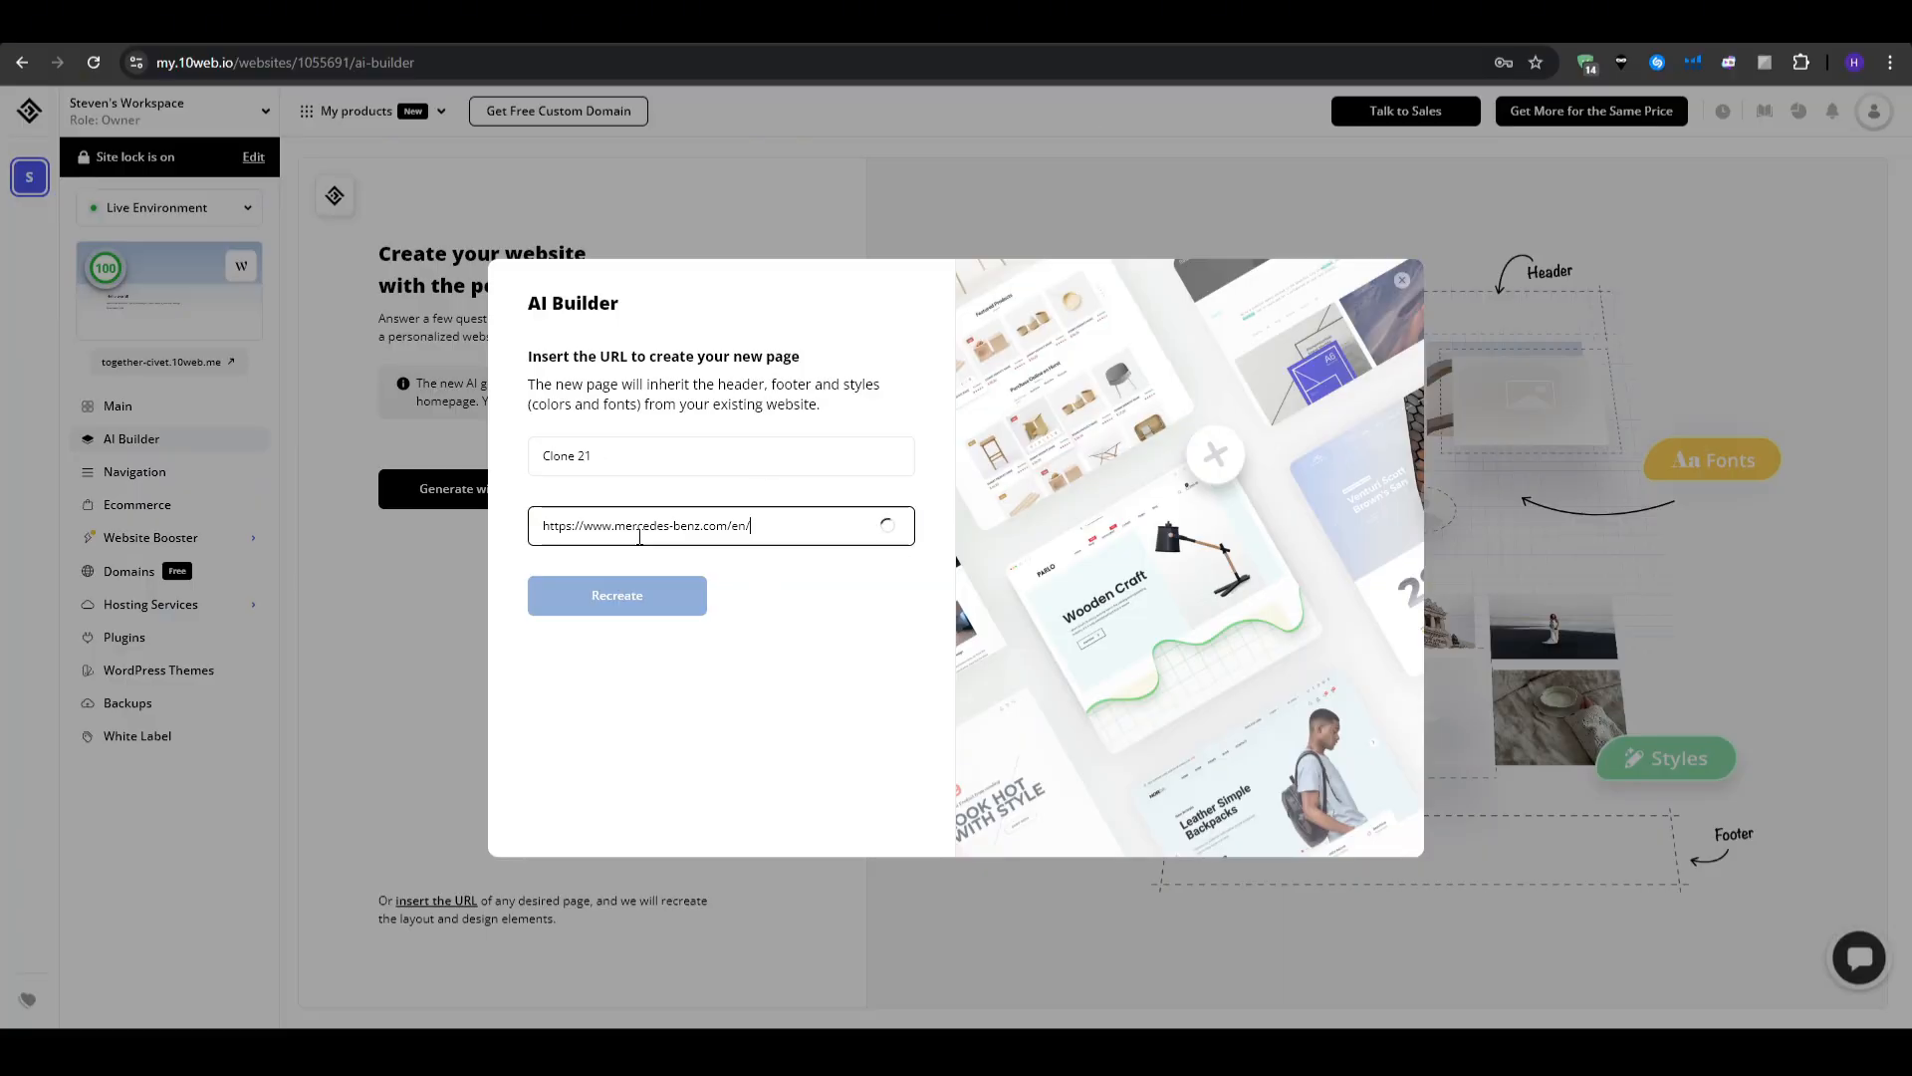
left_click(630, 590)
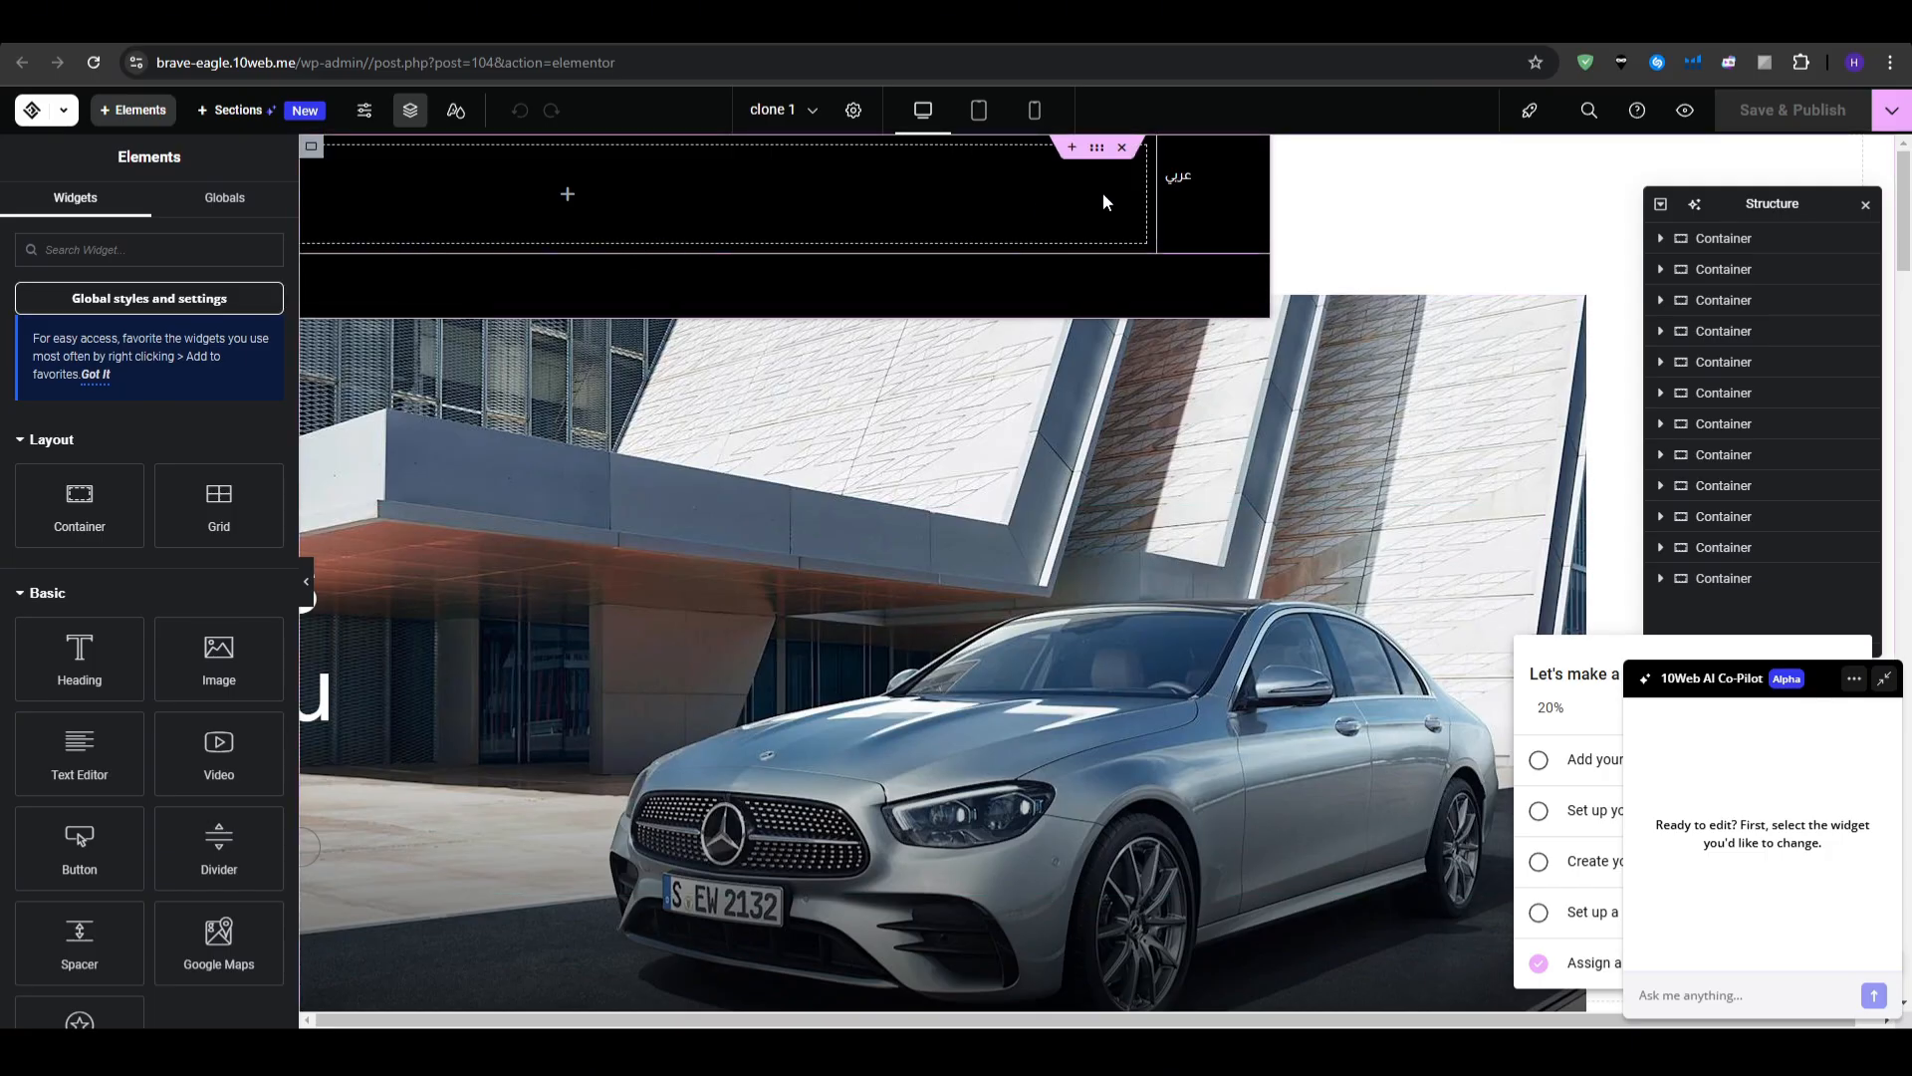
- Scroll the clone through Our Models and In the Spotlight, then collapse the AI Co-Pilot
scroll(1250, 495, "down", 3)
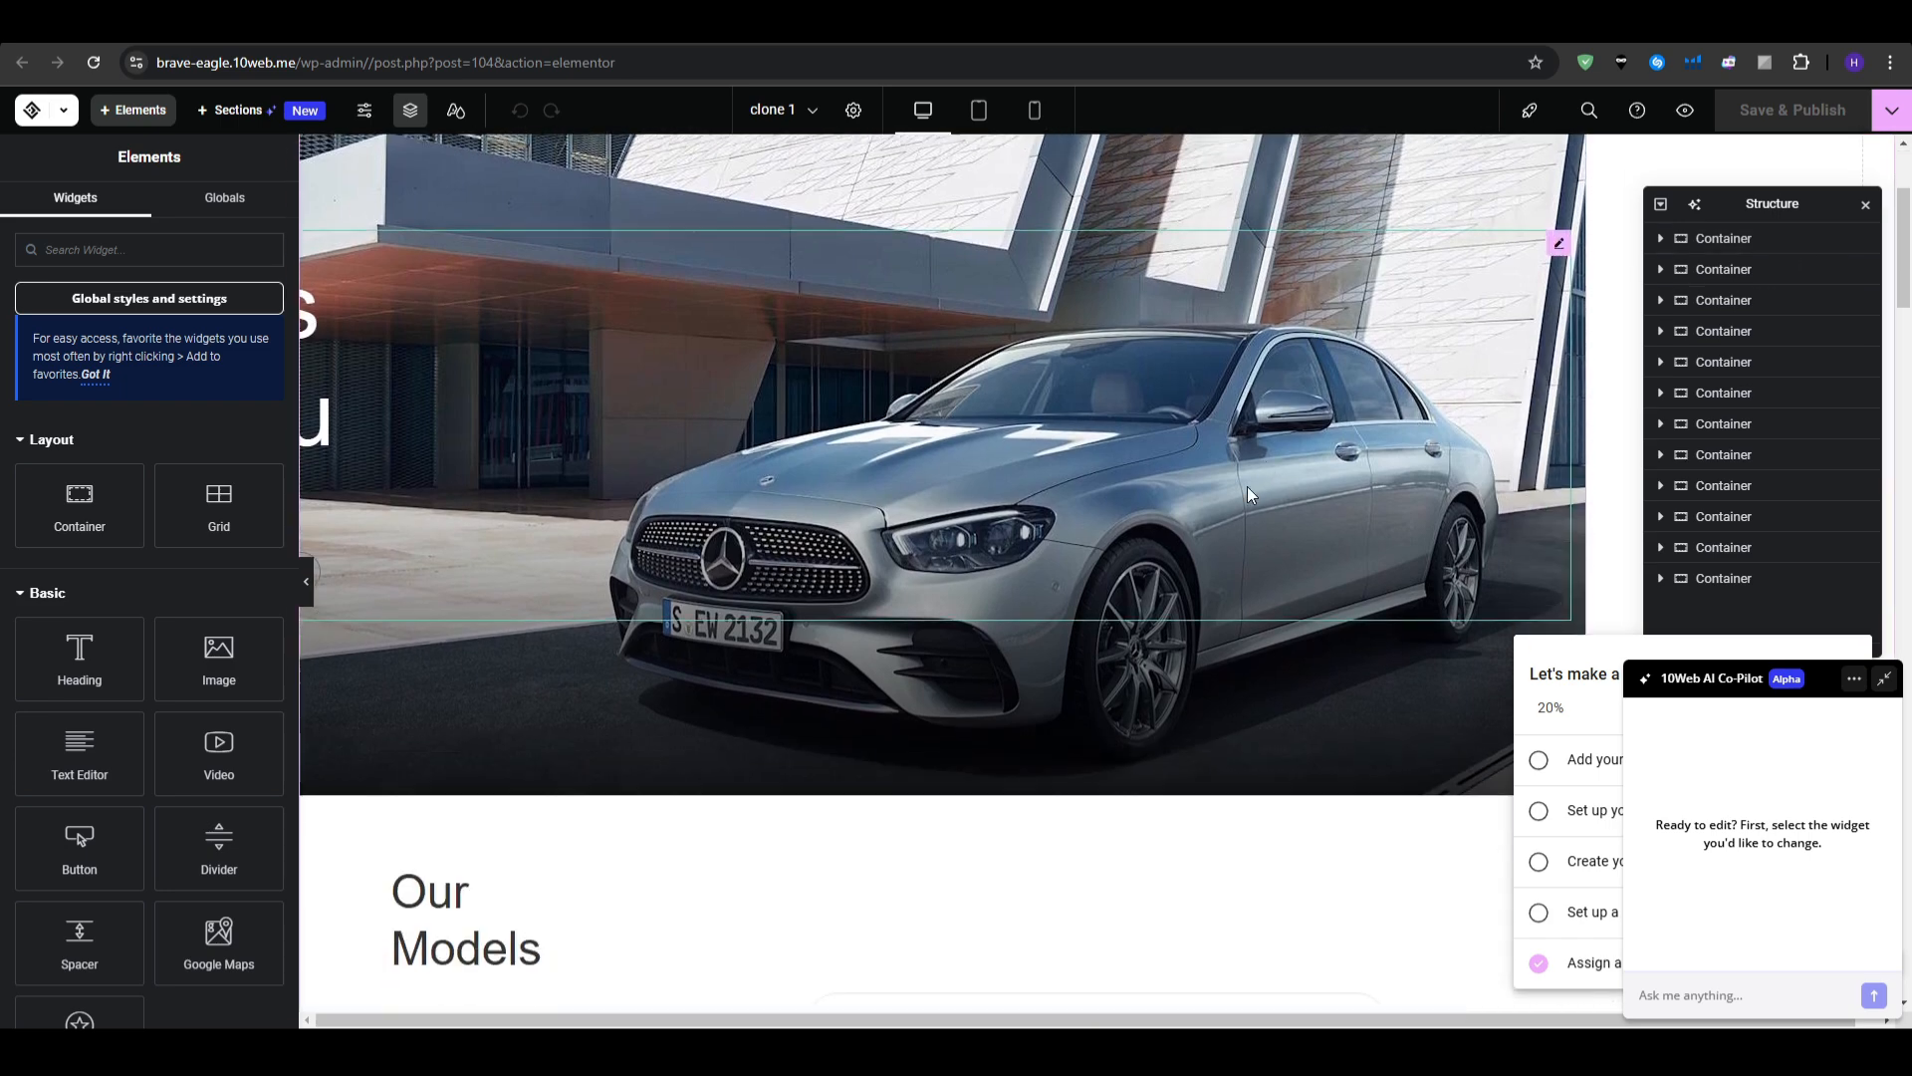
scroll(1250, 495, "down", 5)
scroll(459, 558, "down", 10)
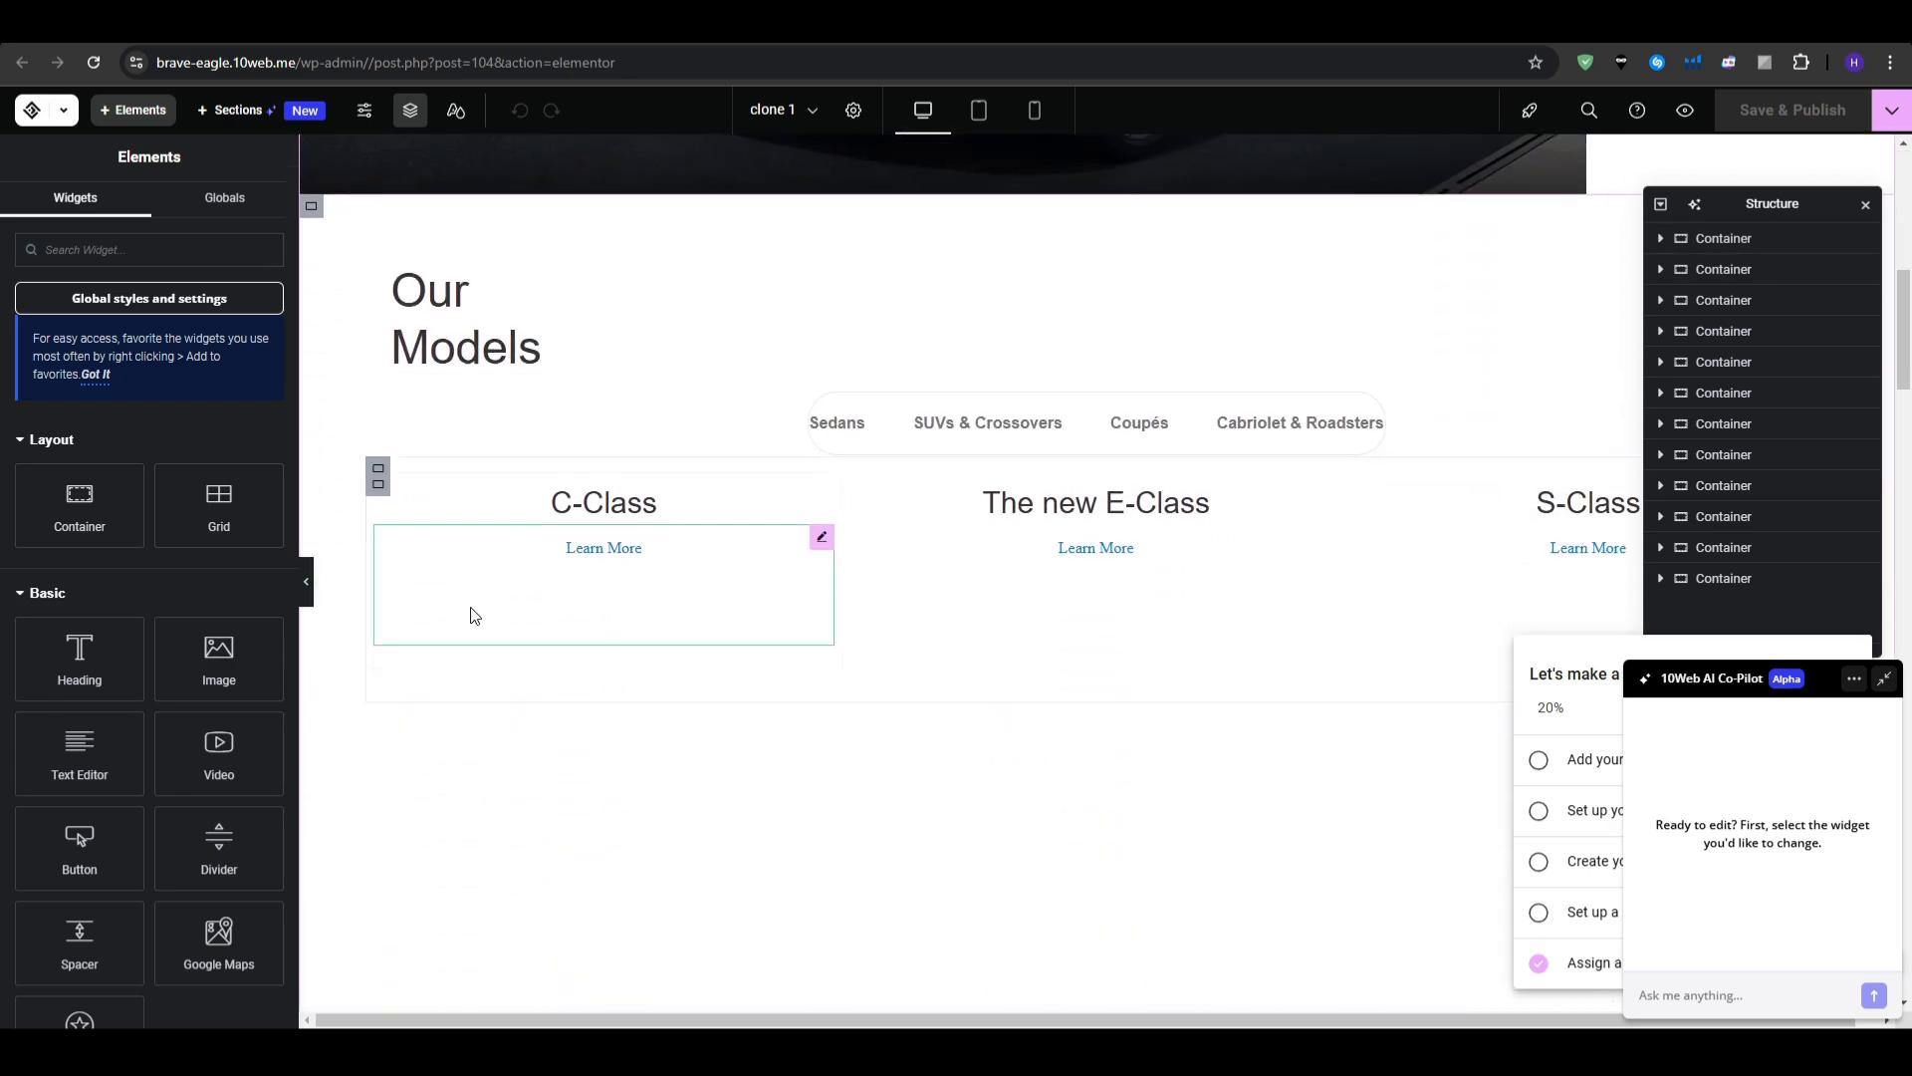
scroll(516, 622, "down", 5)
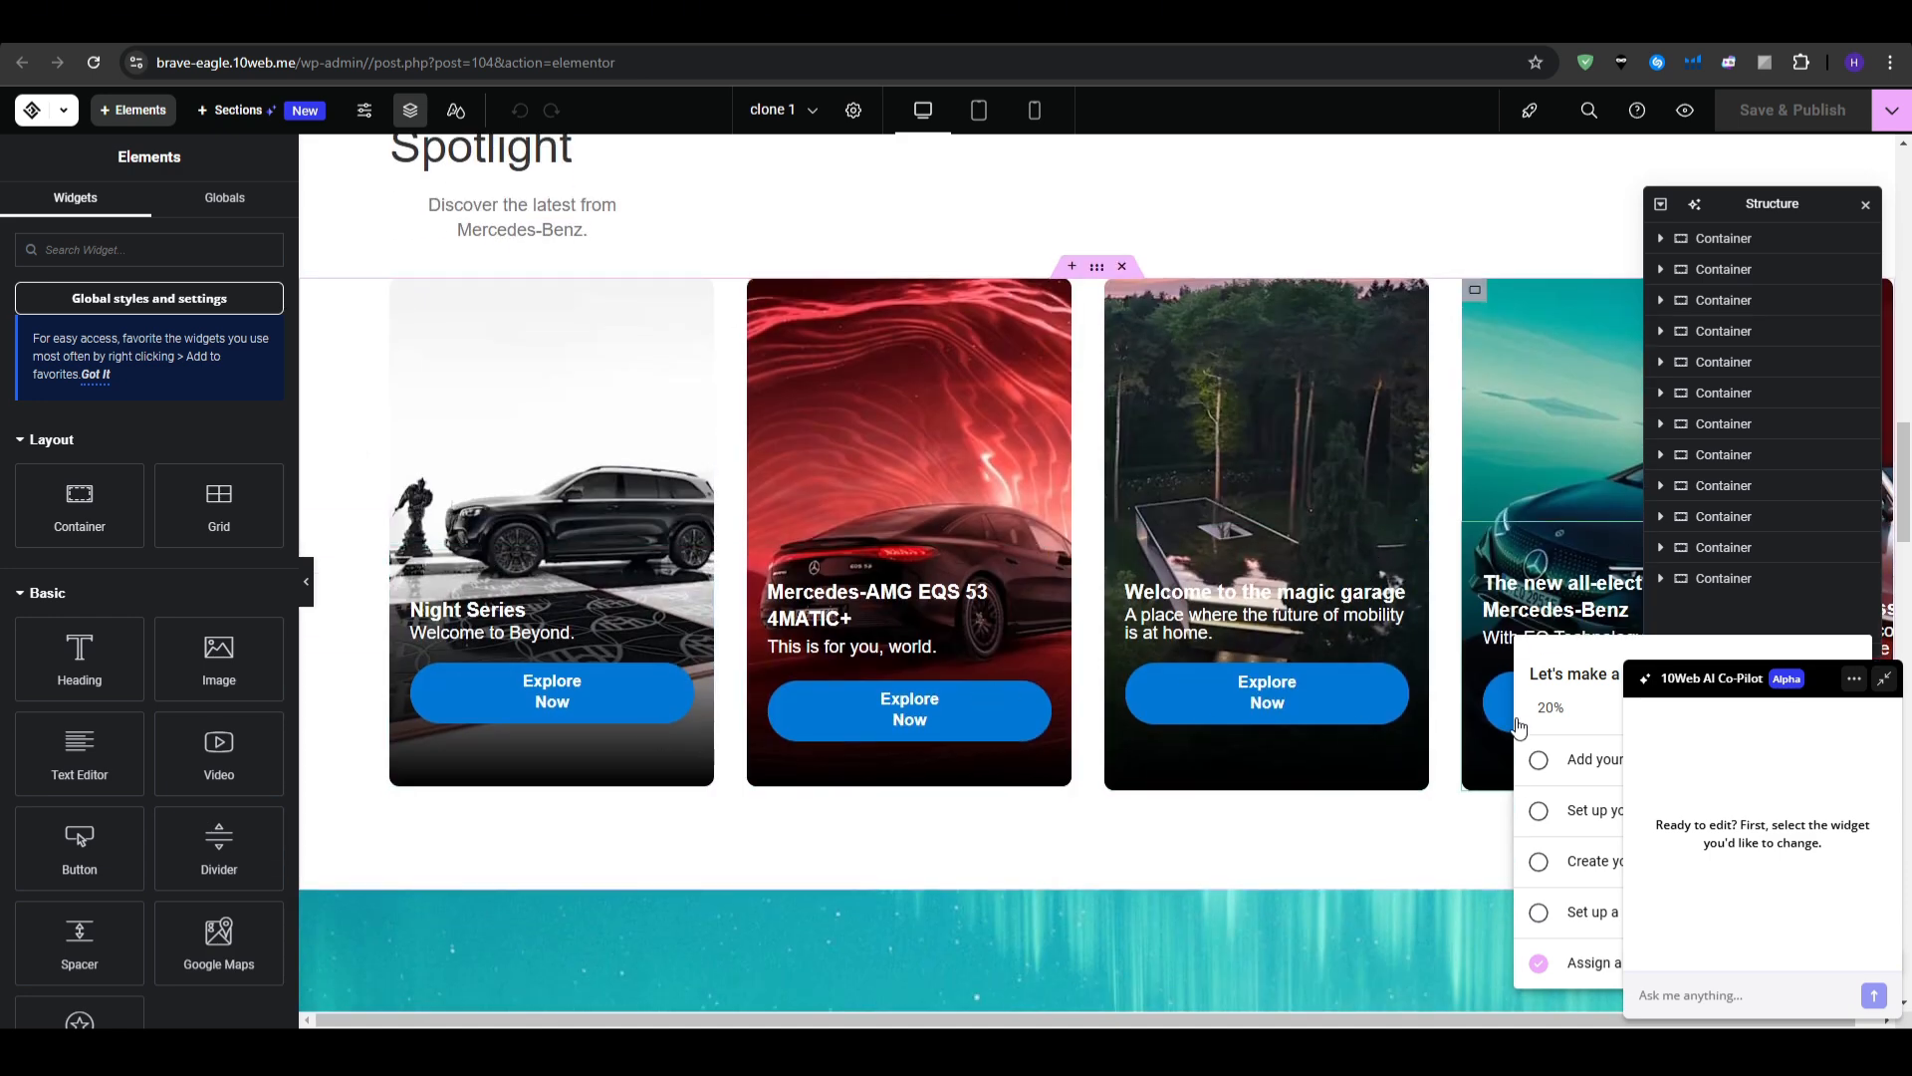
left_click(1884, 679)
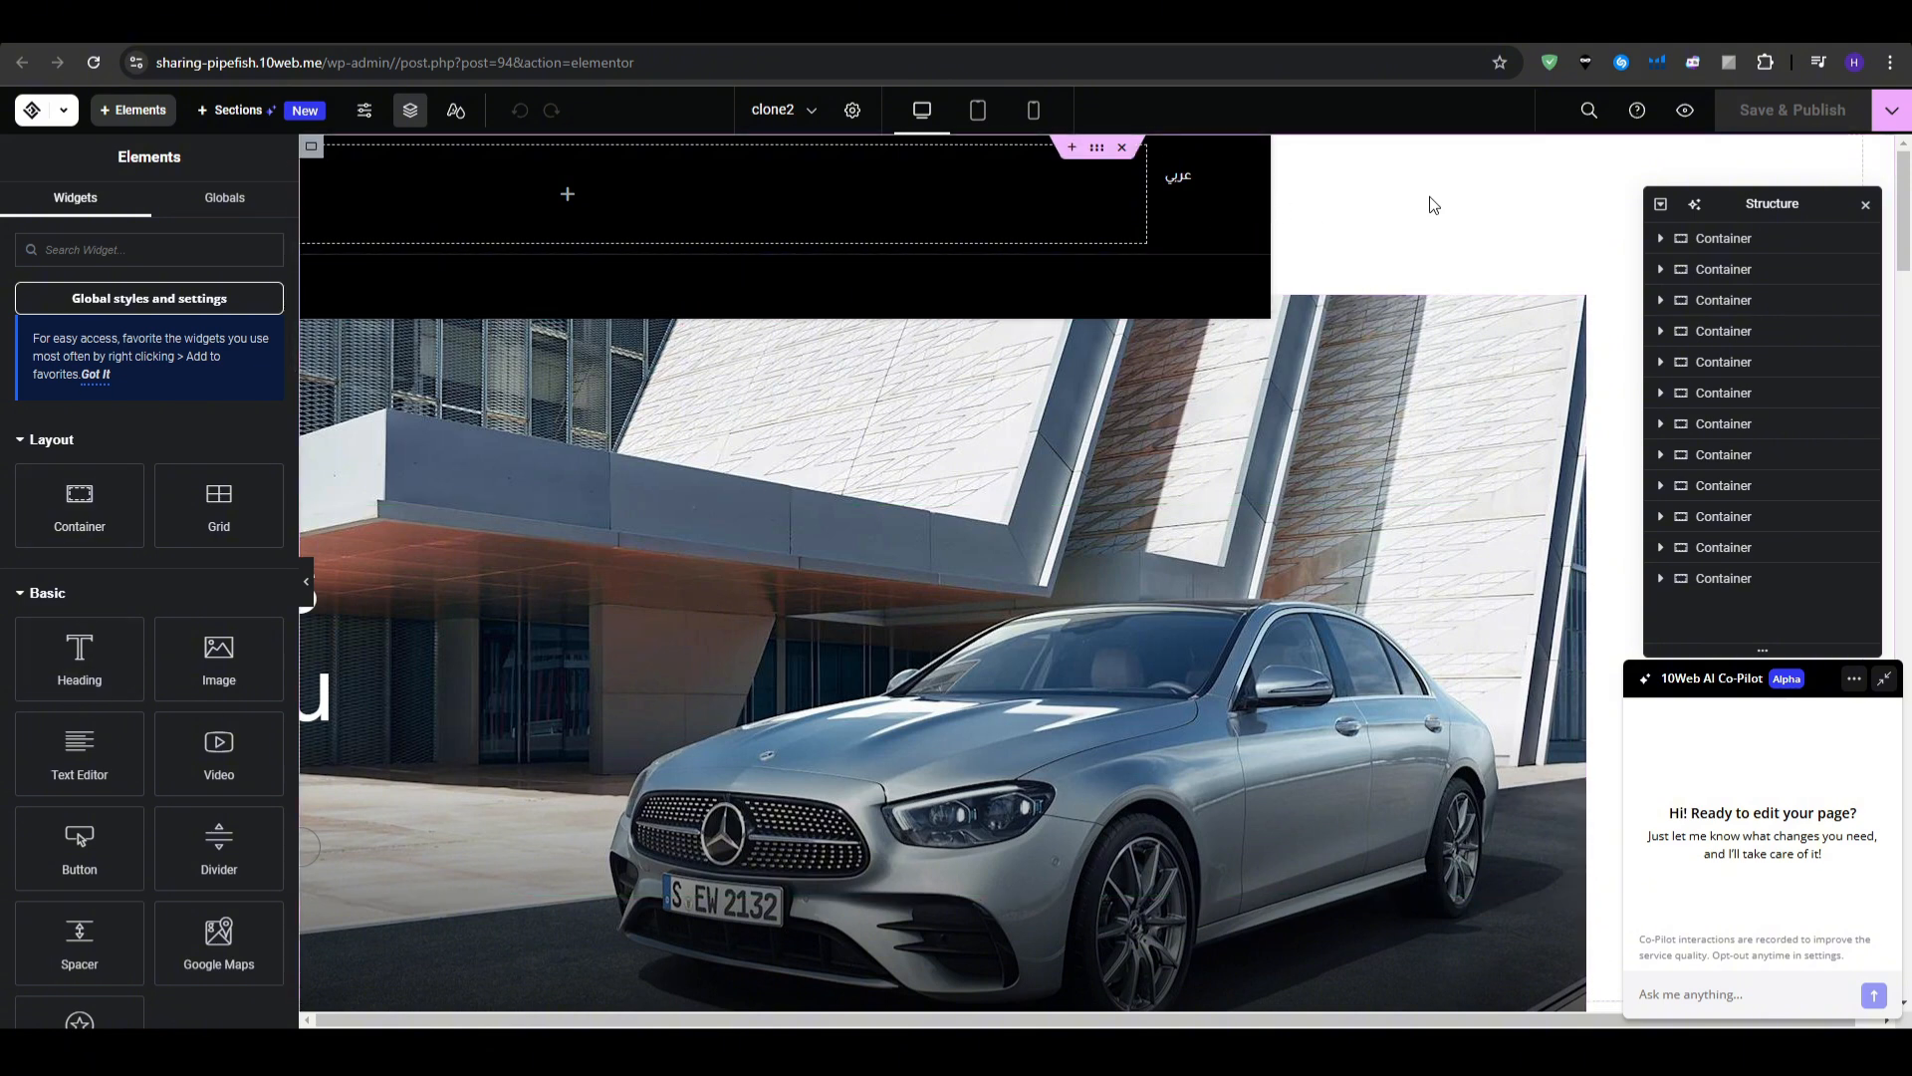
- Stretch the black header container across the page, then select the hero's Call to Action widget
left_click(1231, 269)
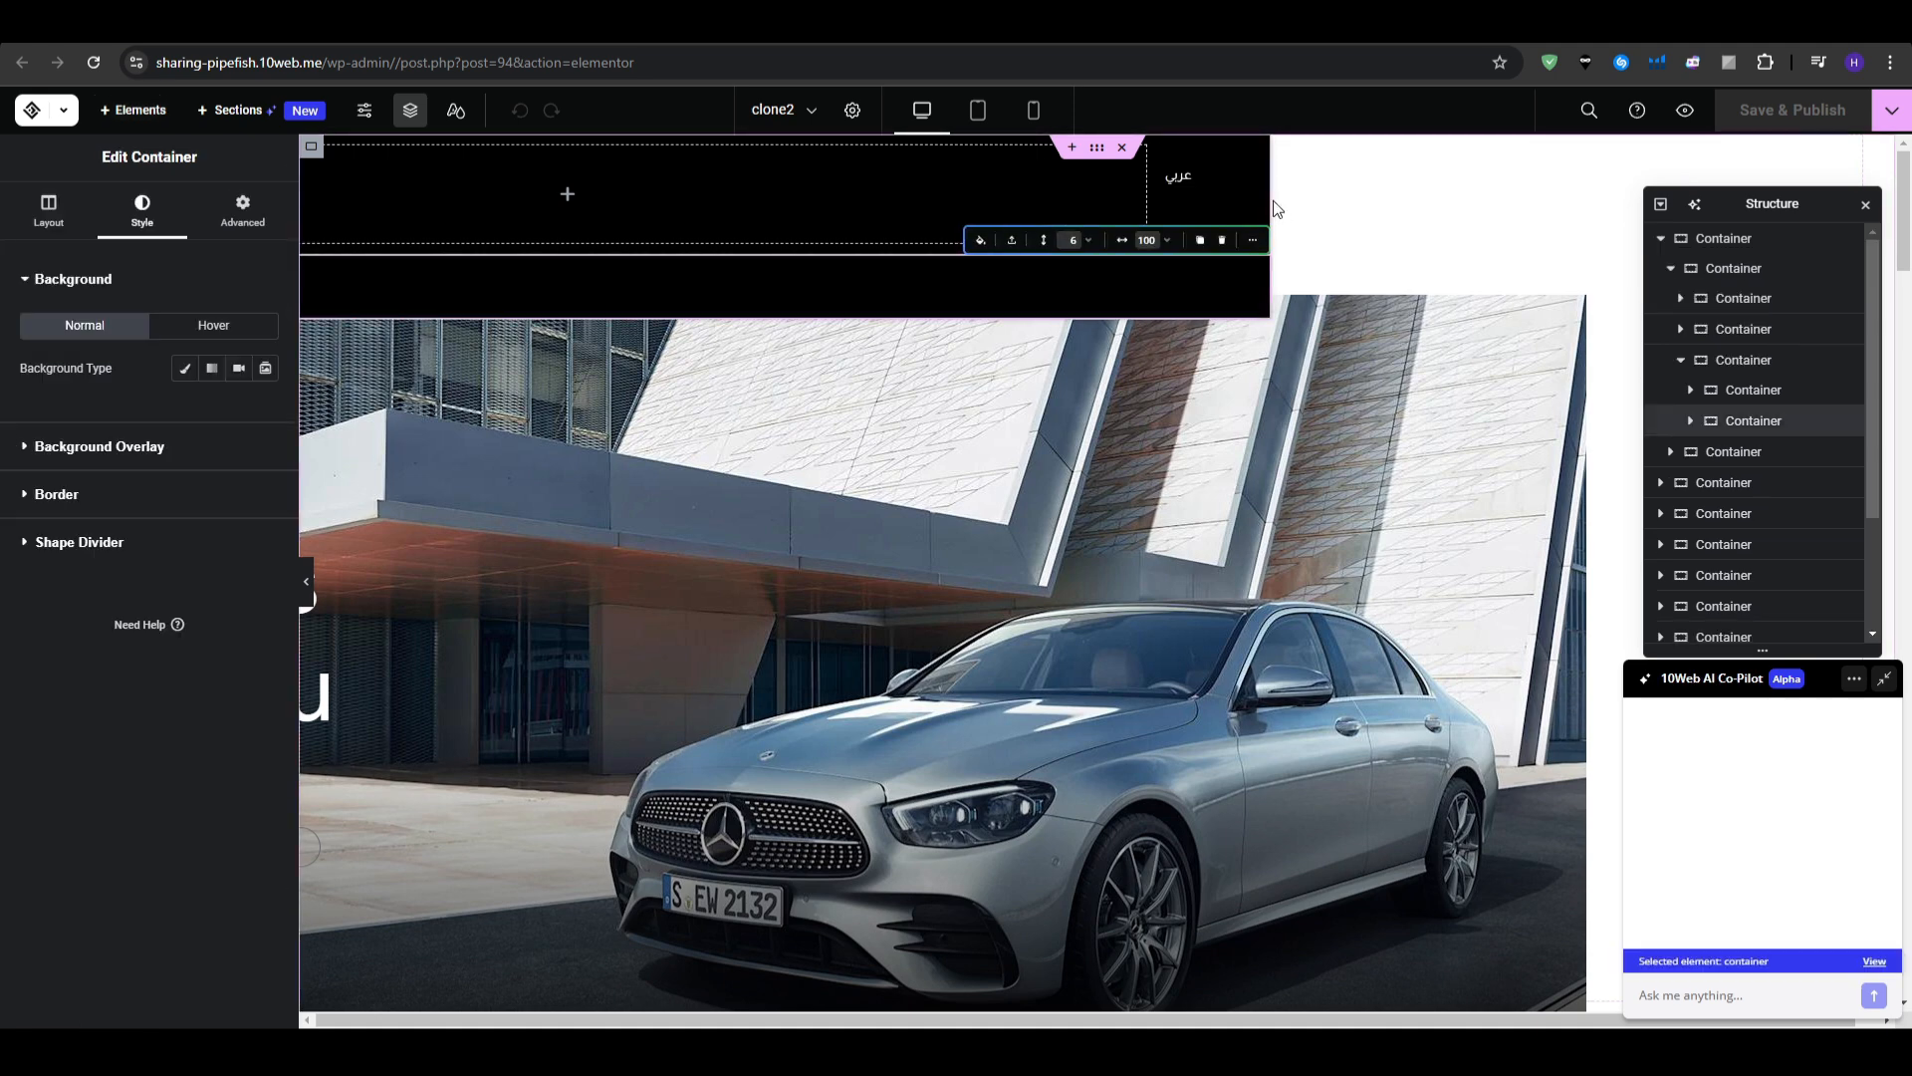
left_click_drag(1272, 202, 1589, 246)
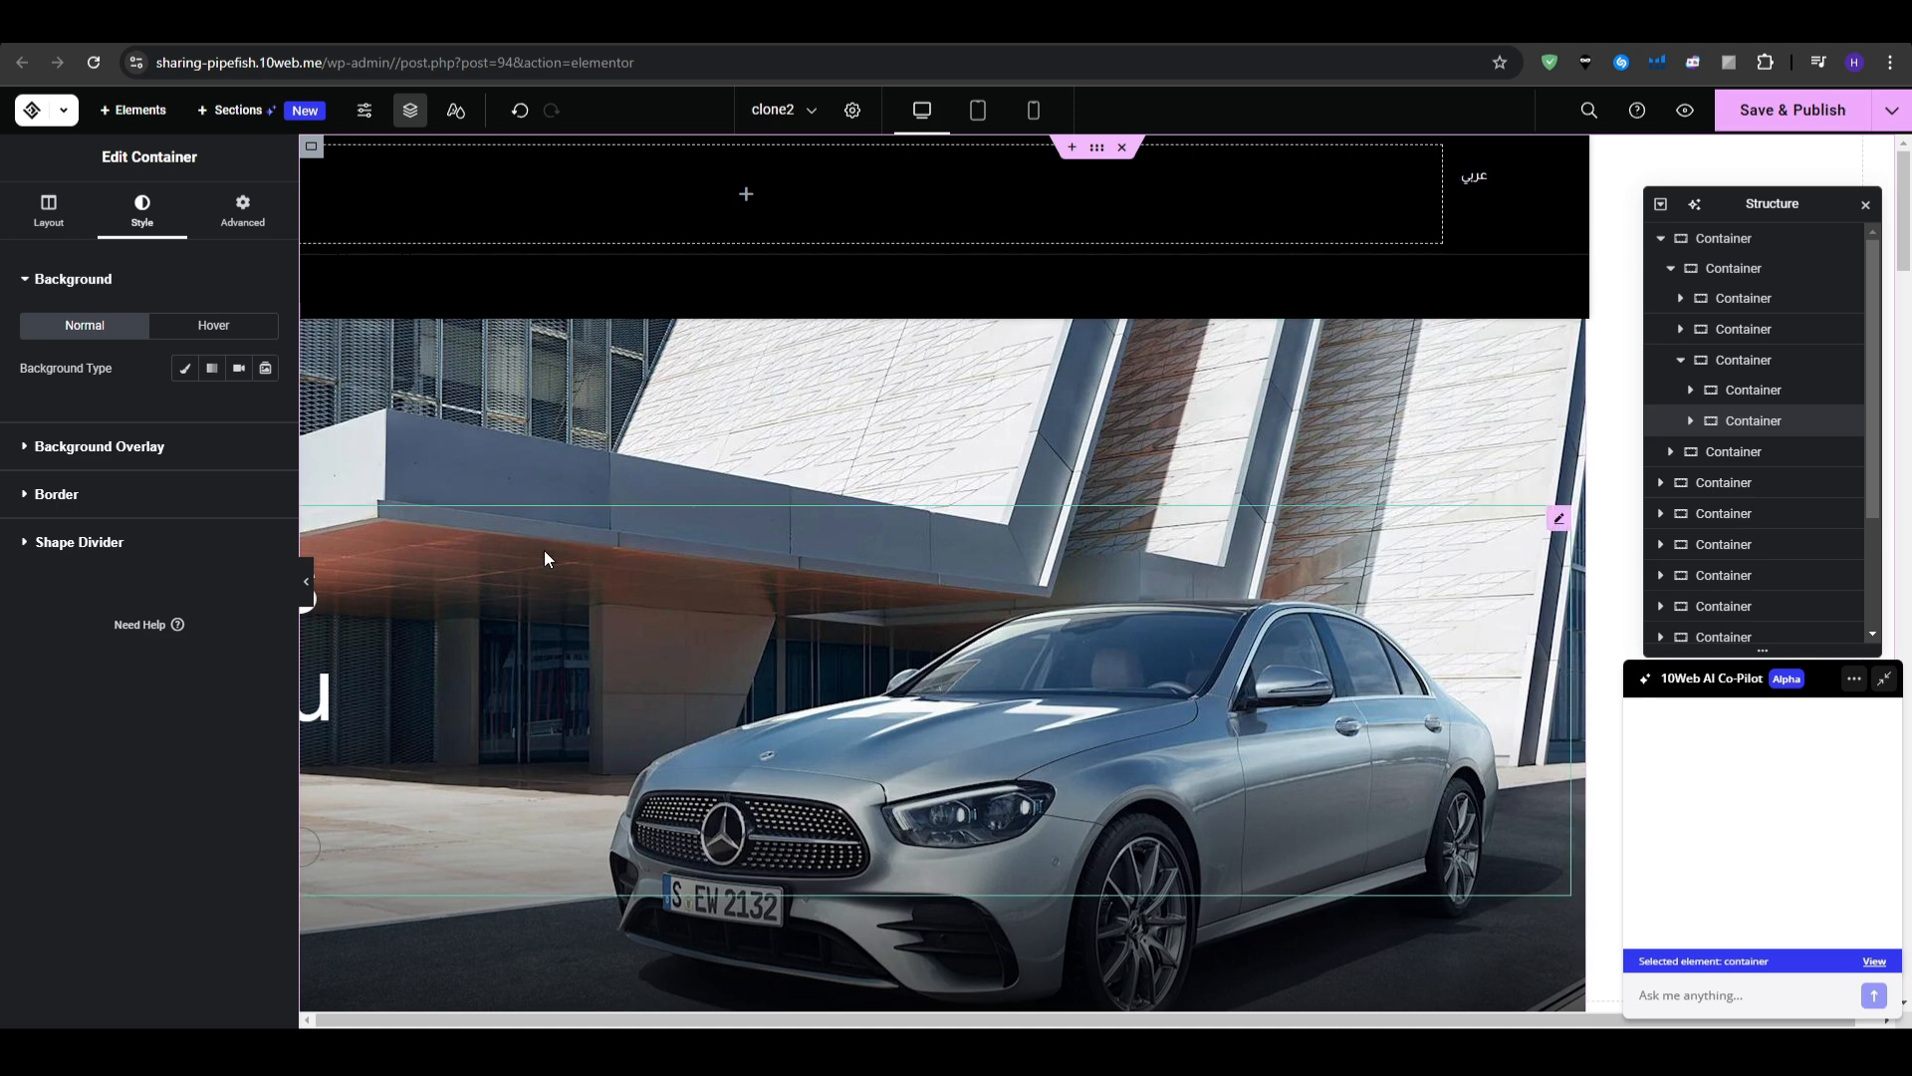
left_click(475, 546)
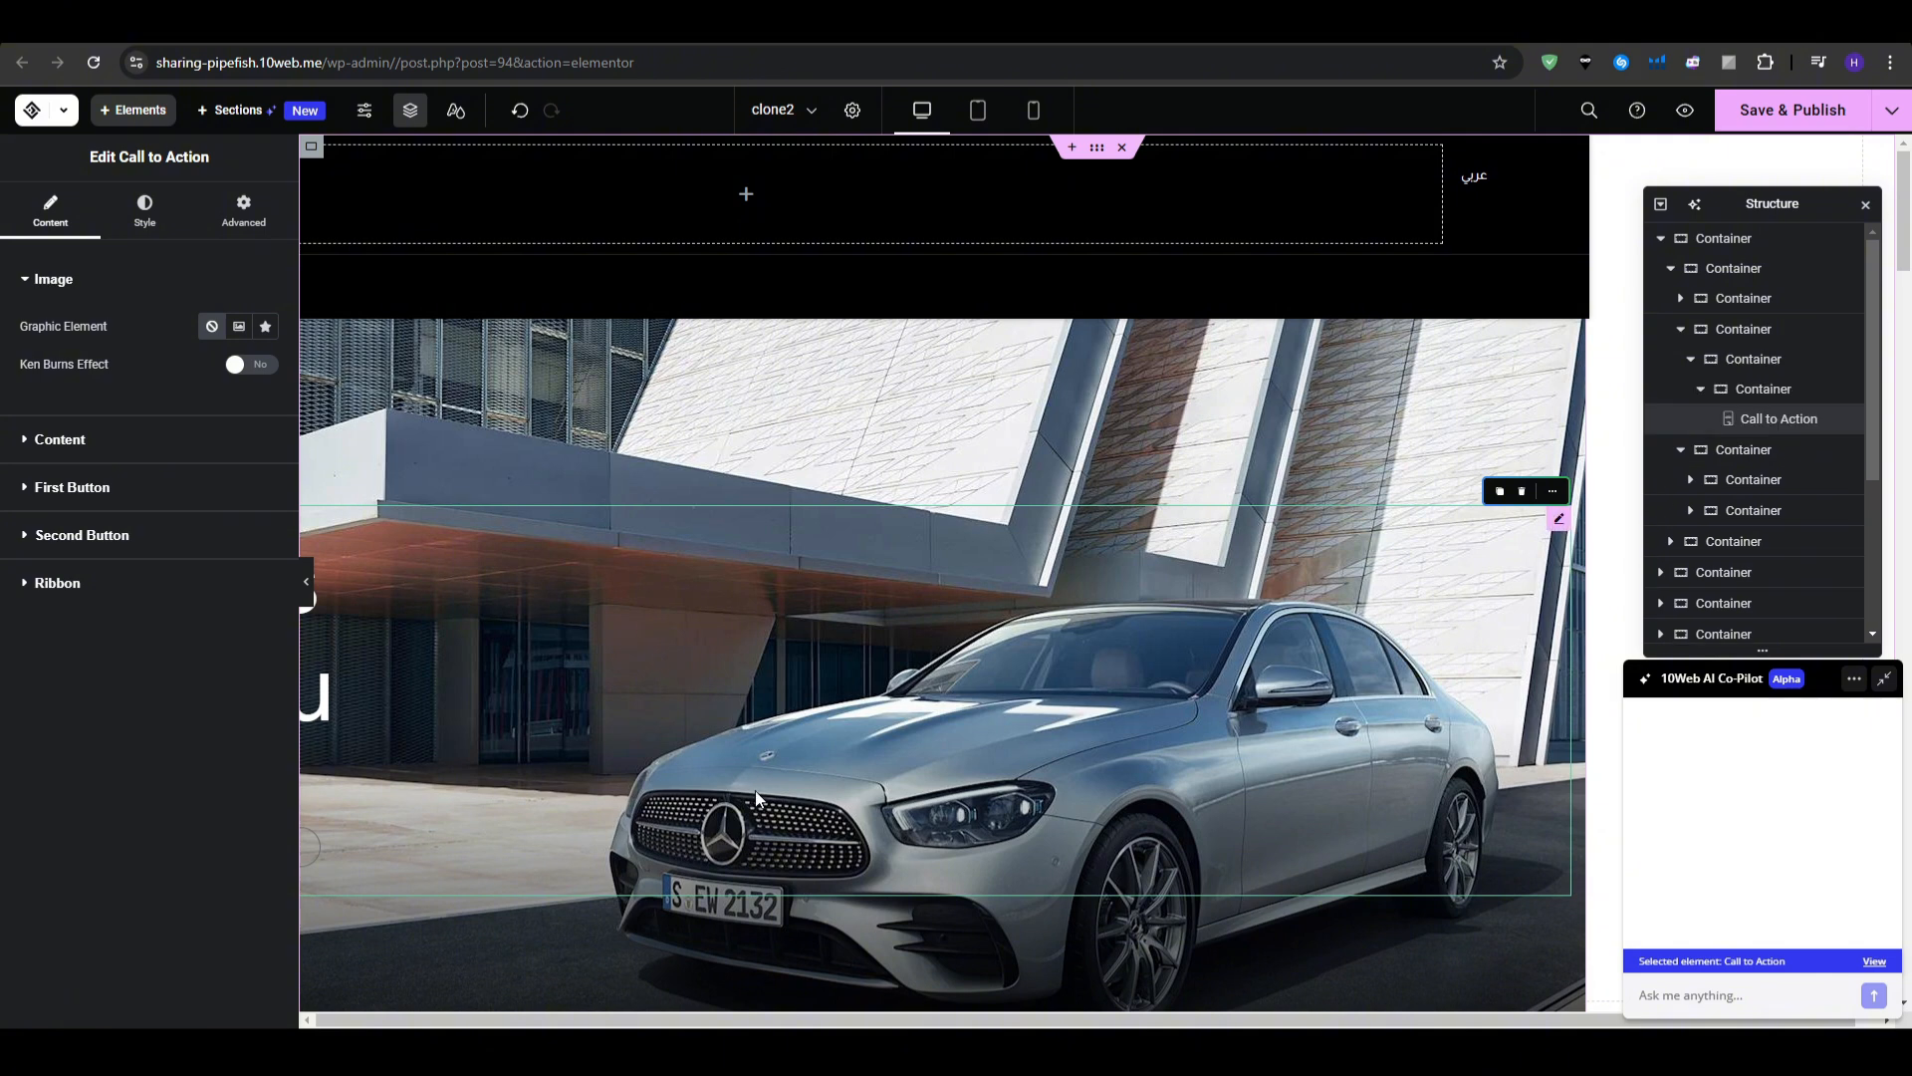
scroll(754, 791, "down", 1)
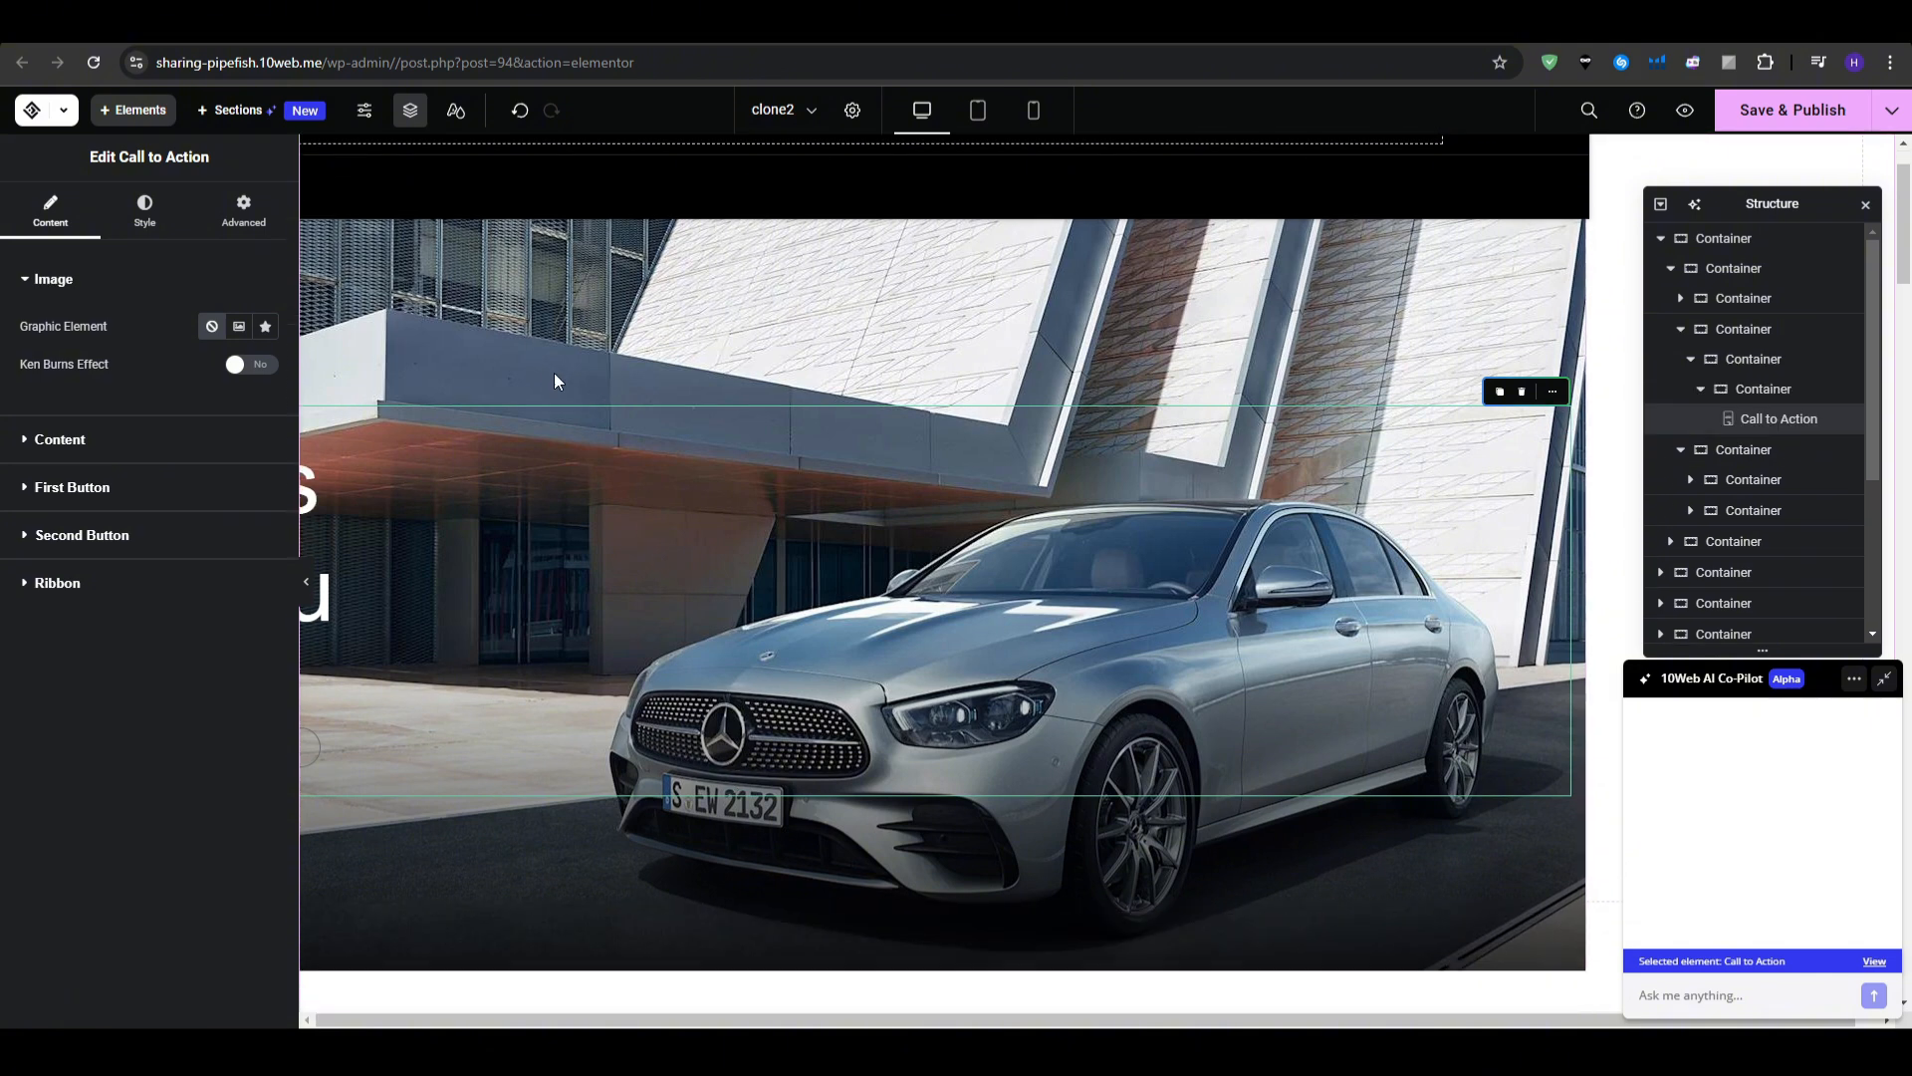
scroll(587, 394, "up", 1)
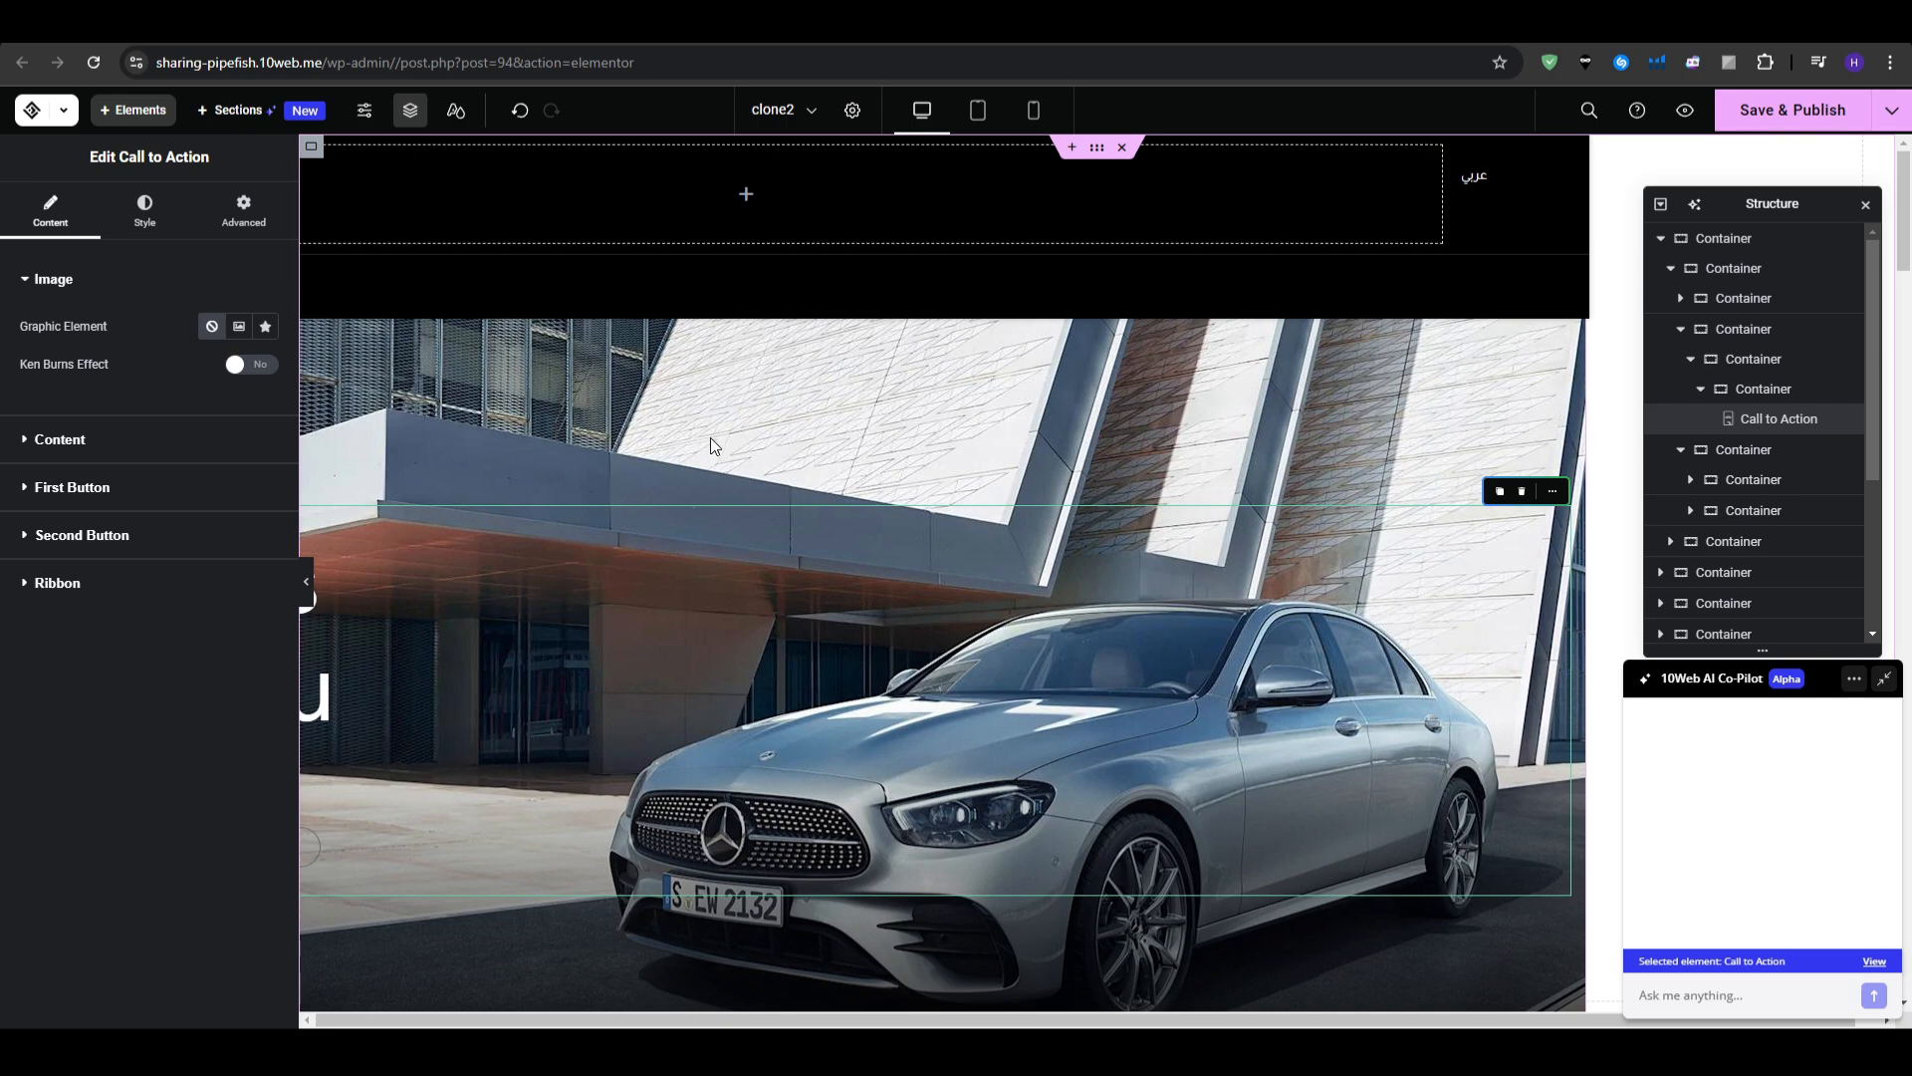
- Delete the hero's Call to Action container and the car background container
right_click(732, 409)
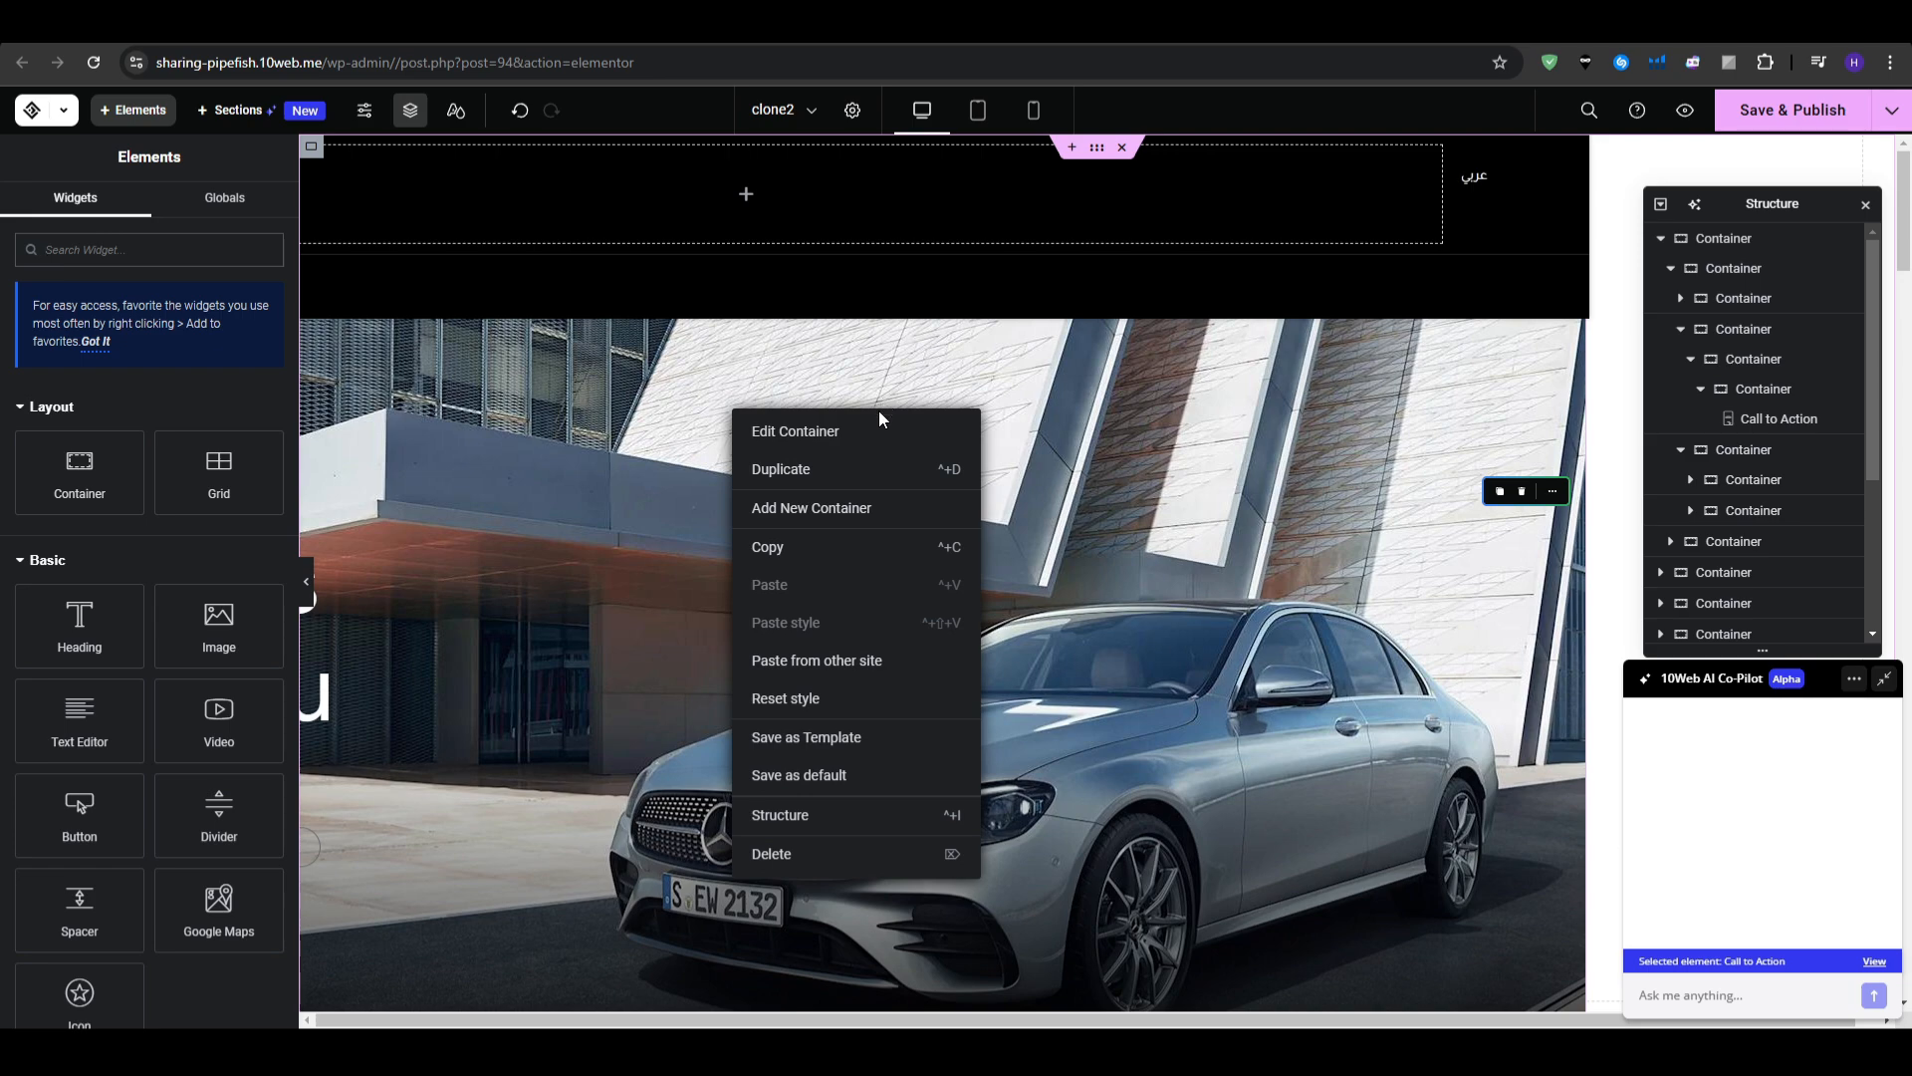
left_click(793, 430)
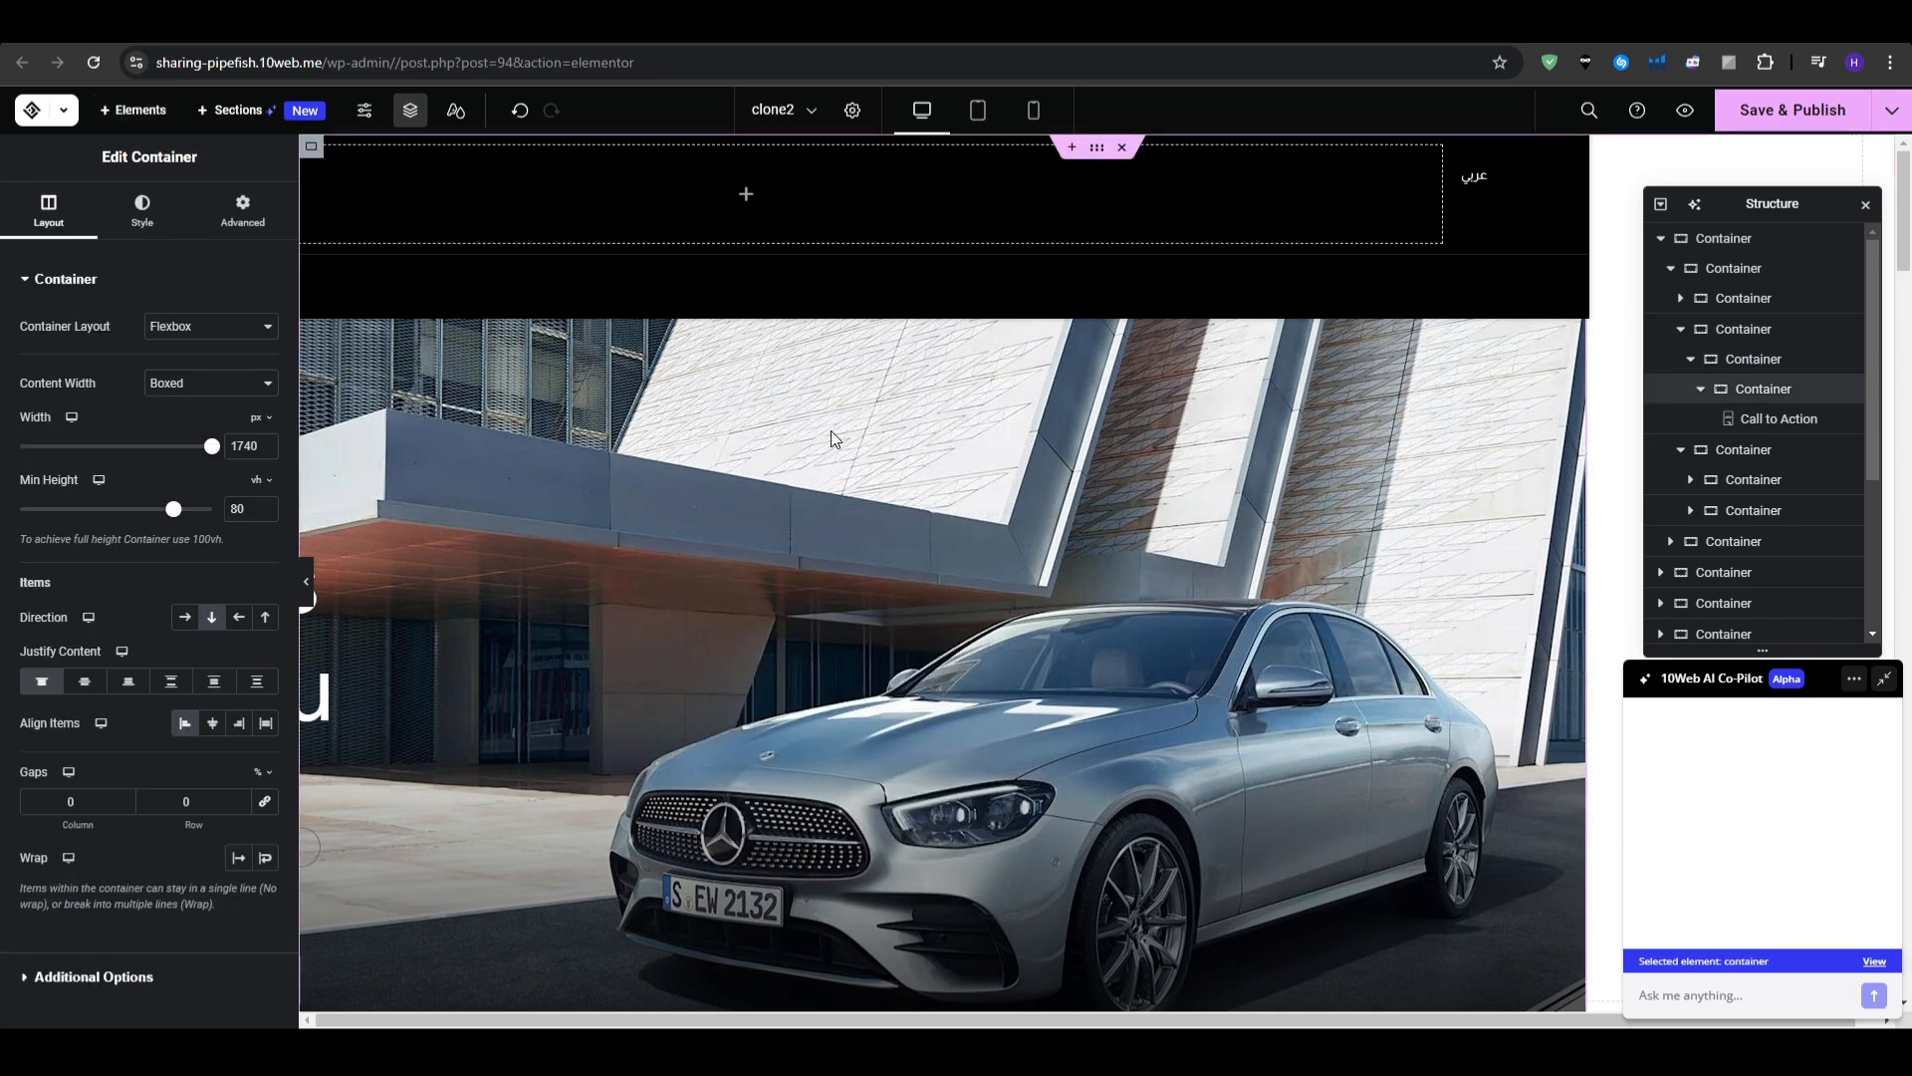
key("Delete")
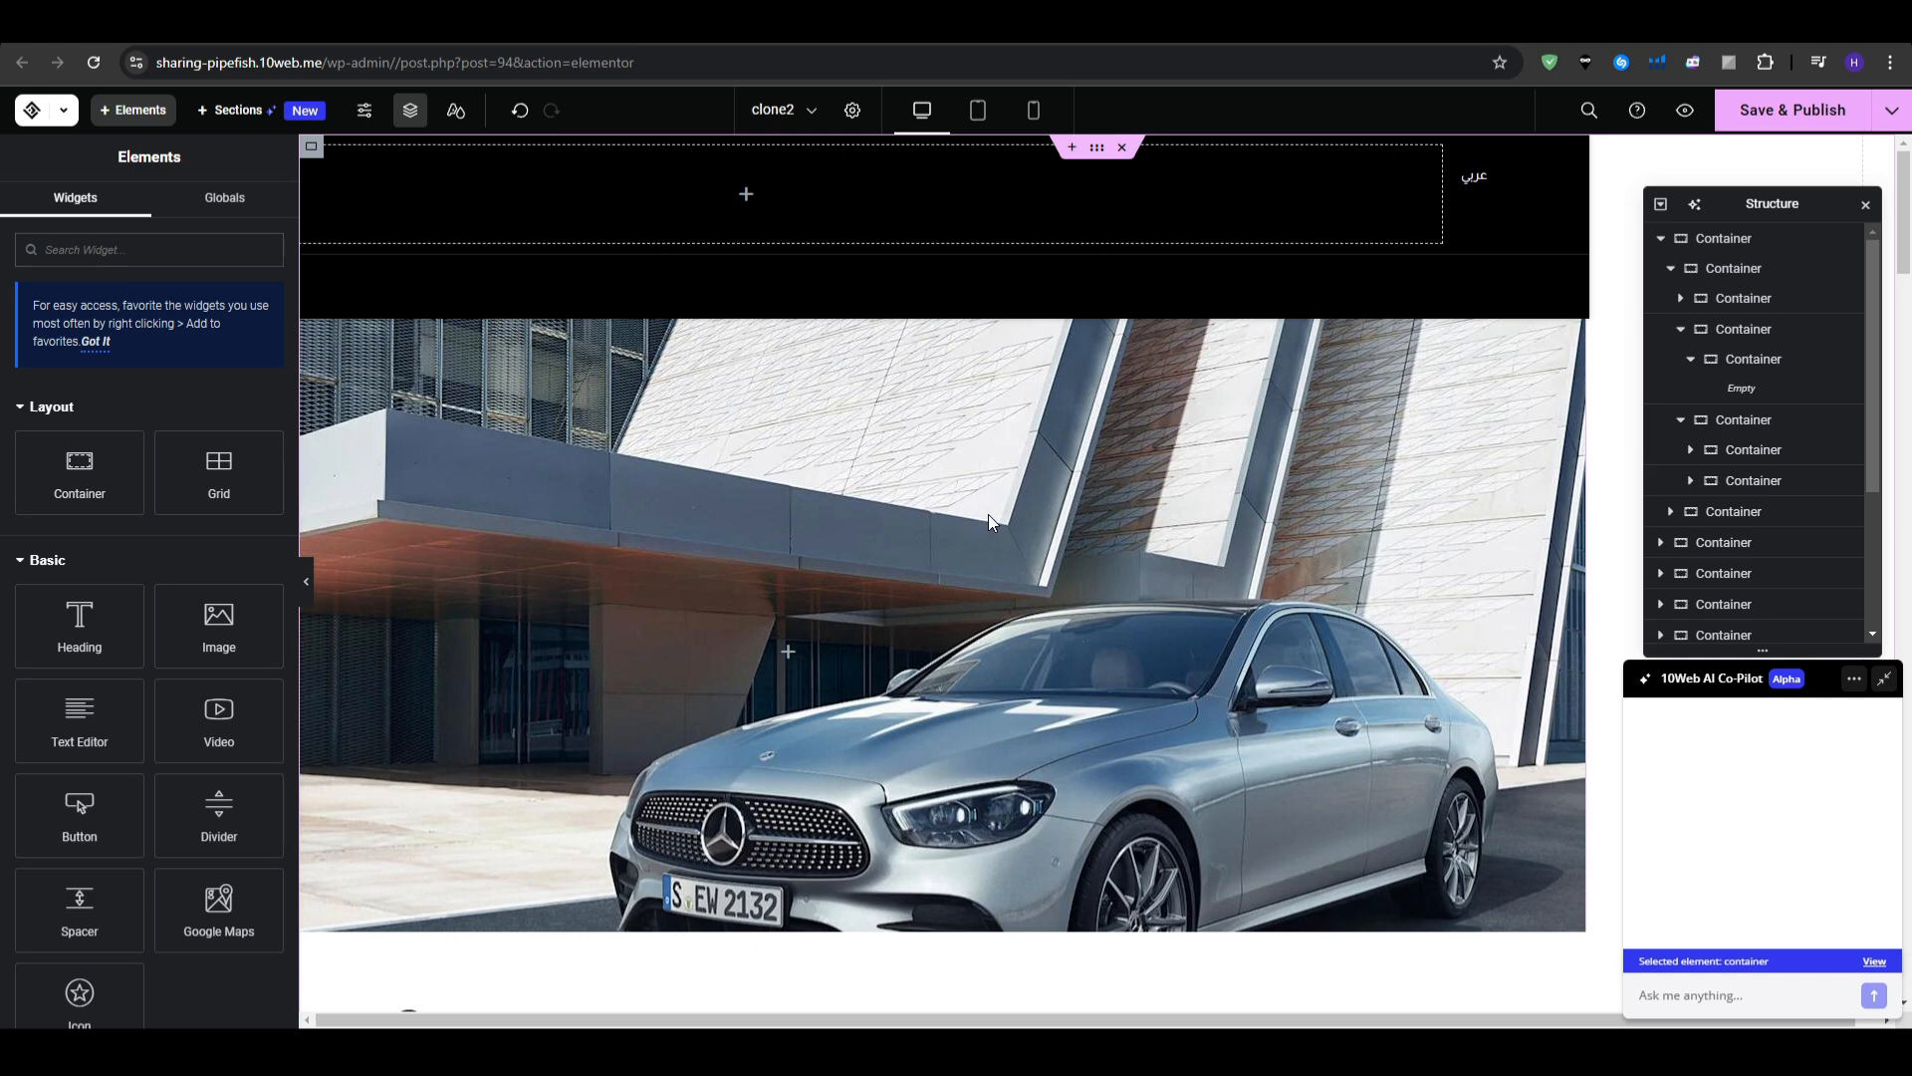
right_click(954, 535)
left_click(1014, 557)
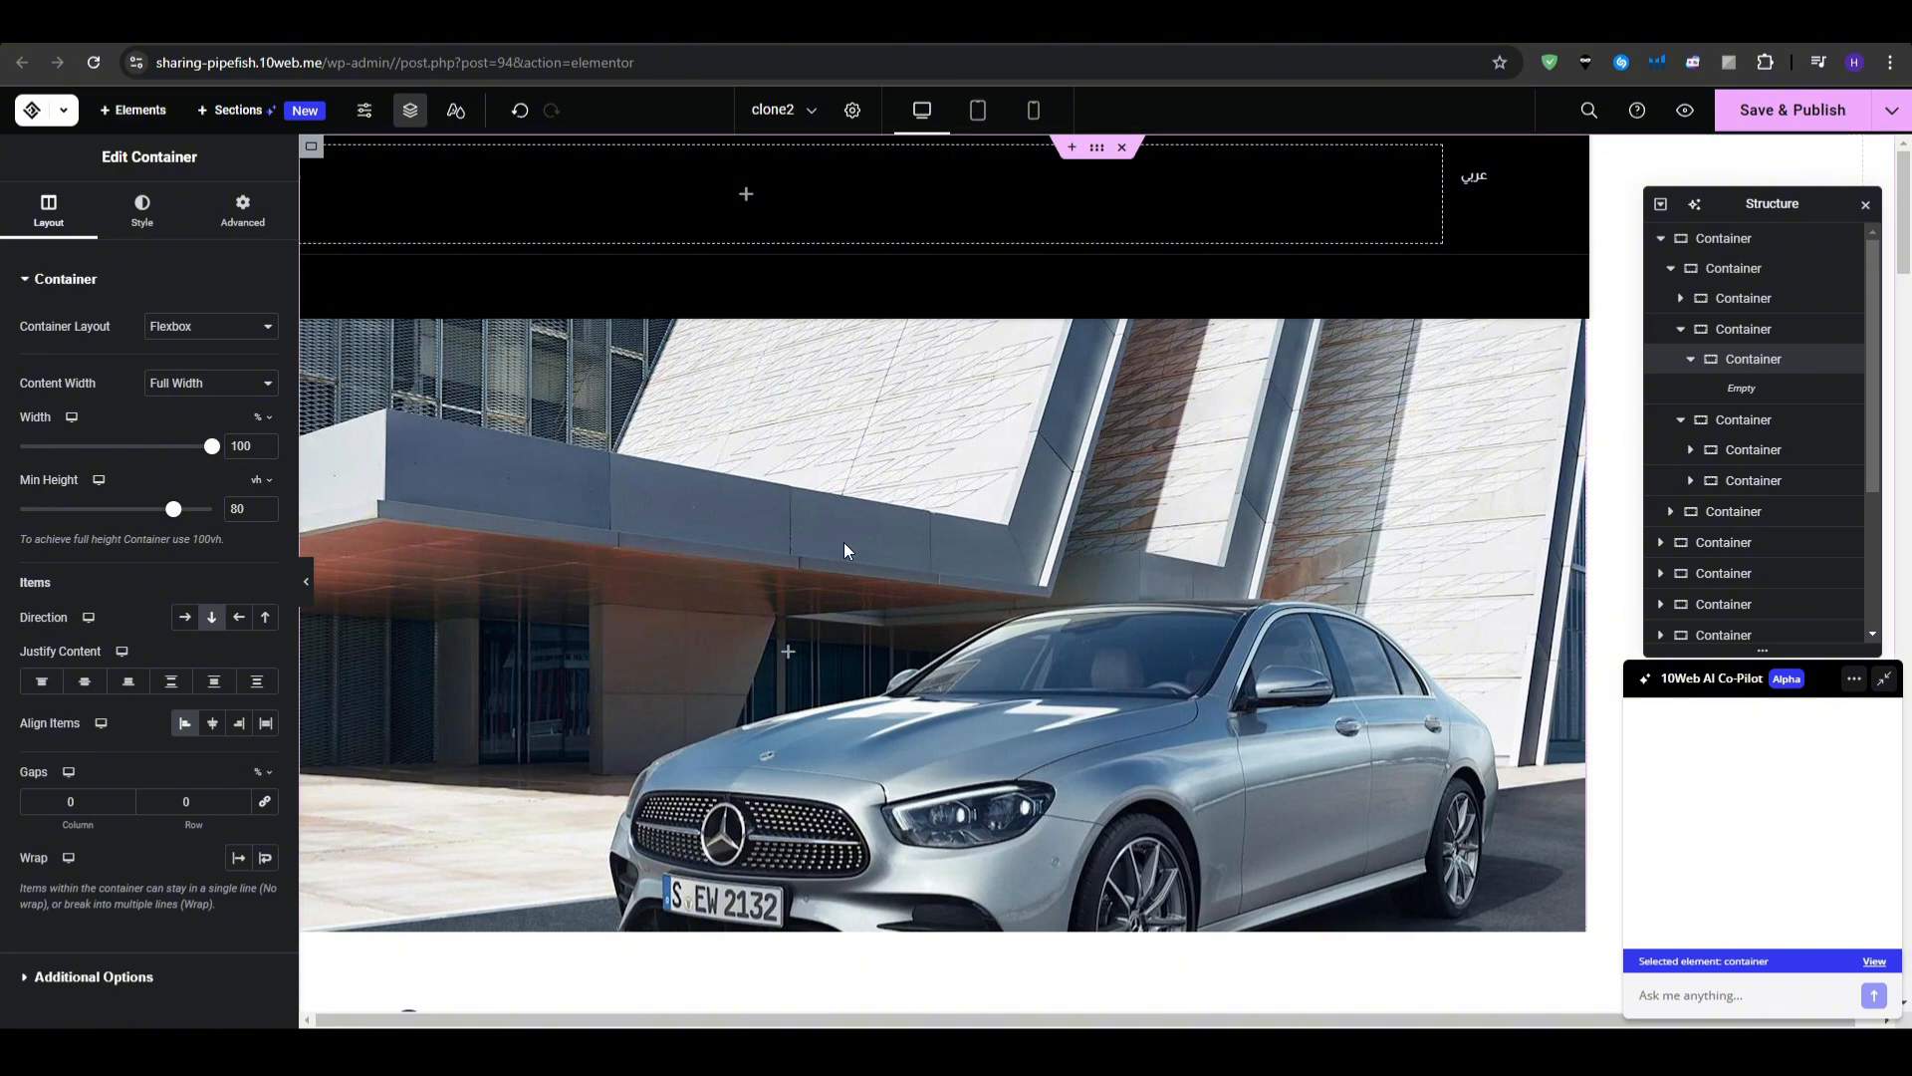
key("Delete")
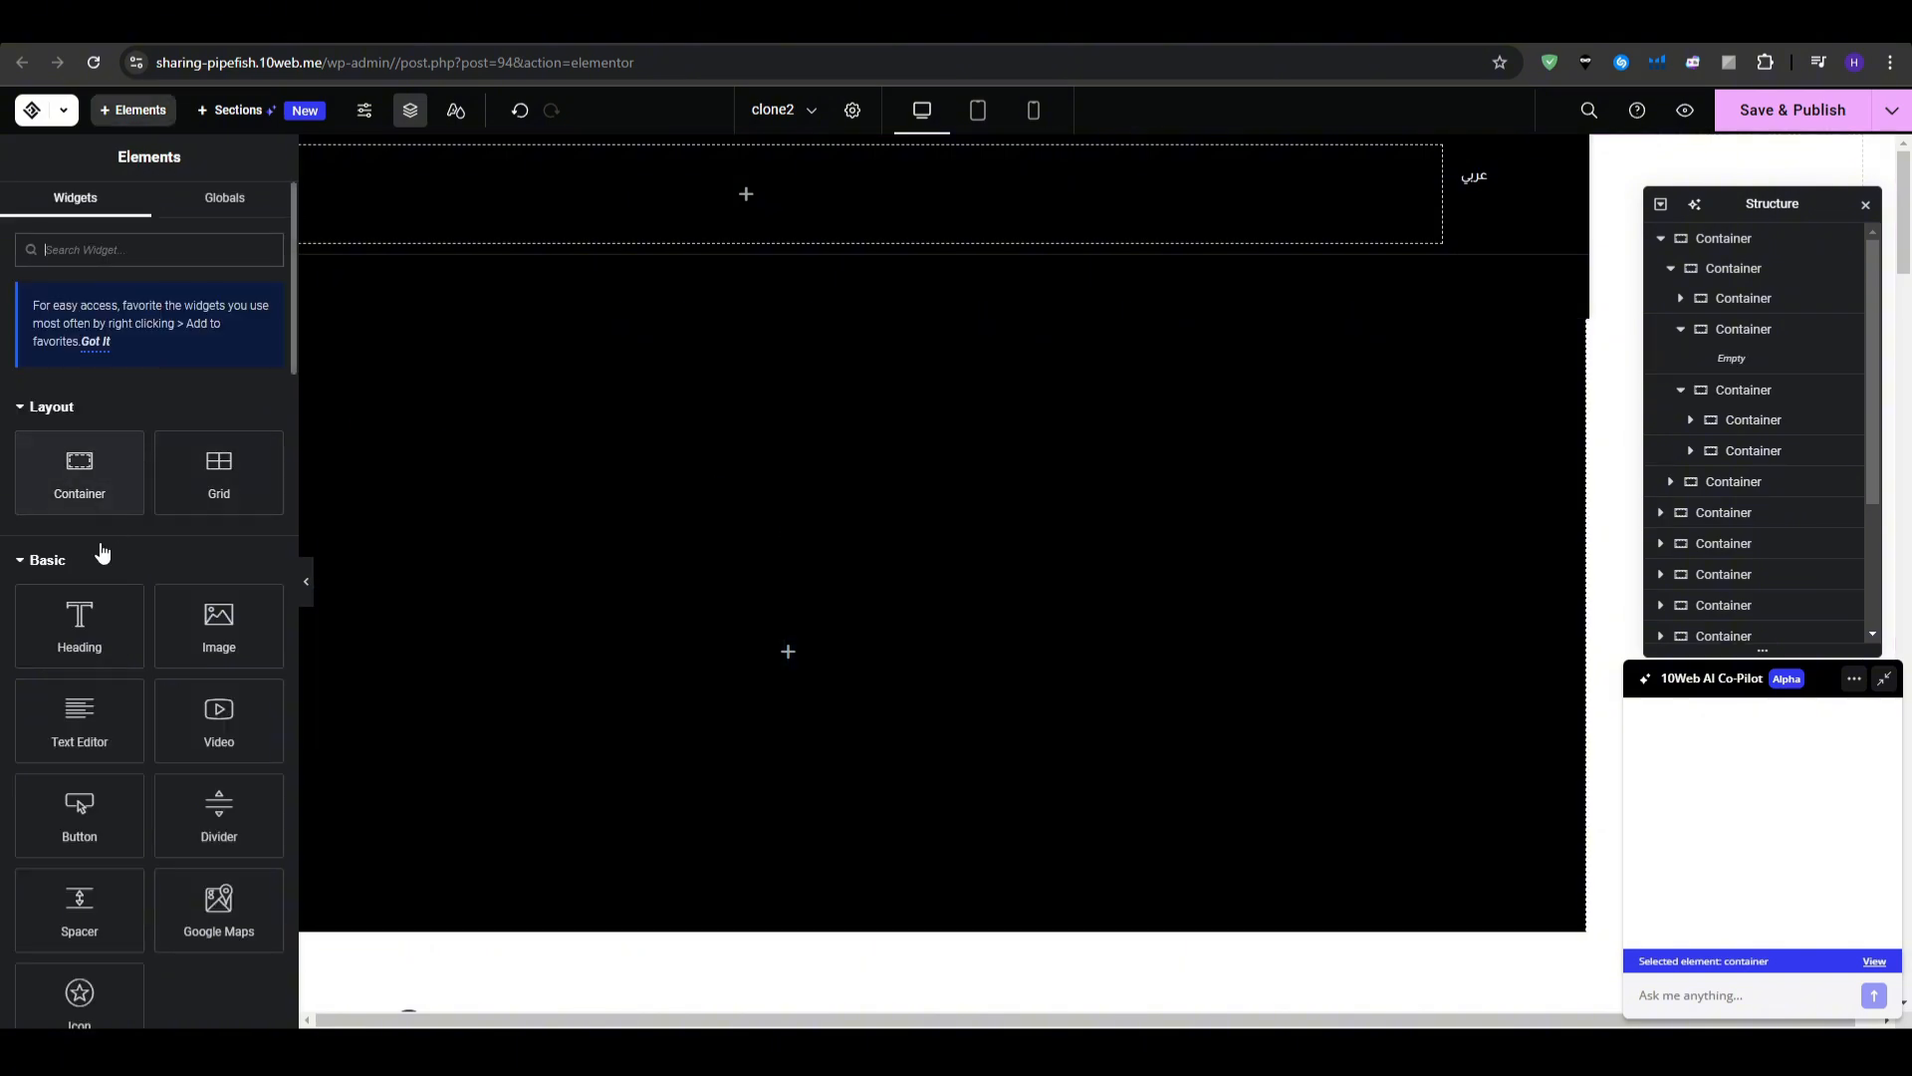
- Add an Image widget to the hero area and select the placeholder image
left_click_drag(216, 625, 572, 578)
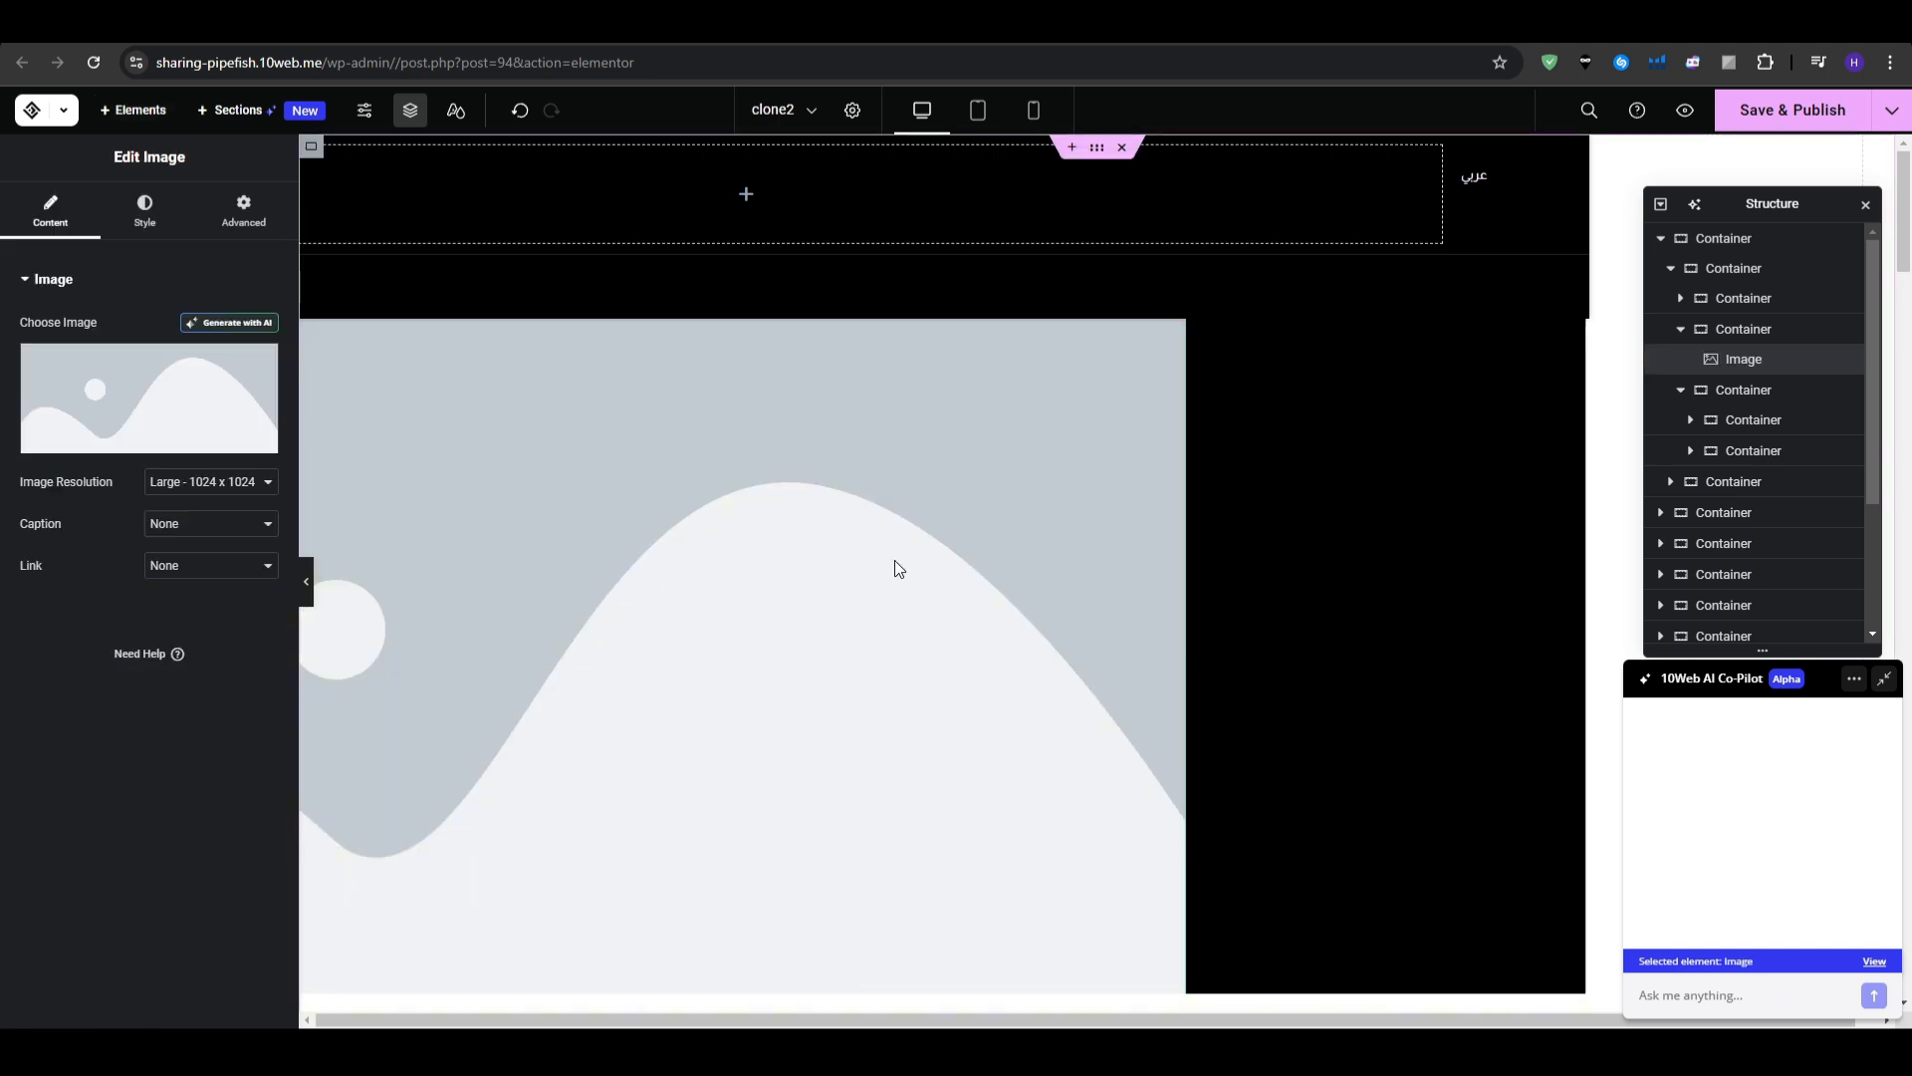
left_click_drag(891, 385, 894, 183)
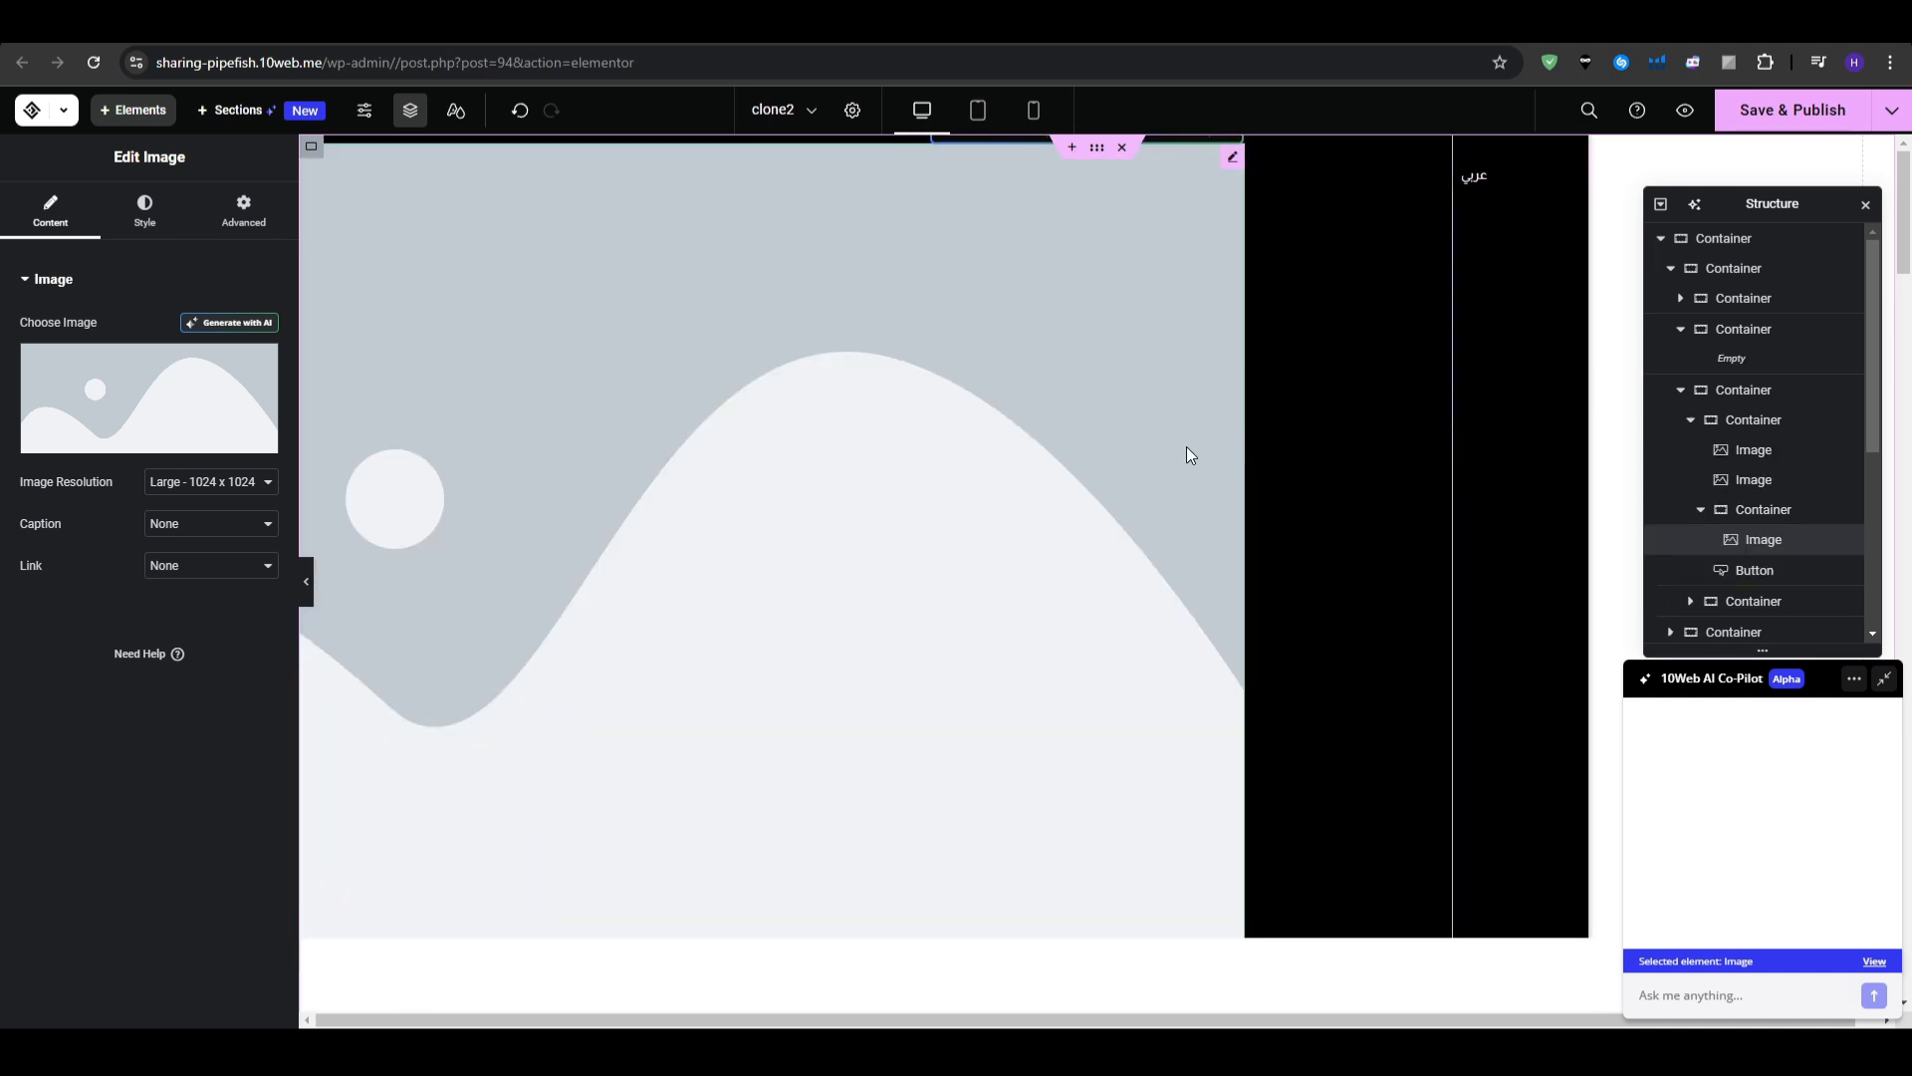
key("ctrl+z")
left_click(976, 470)
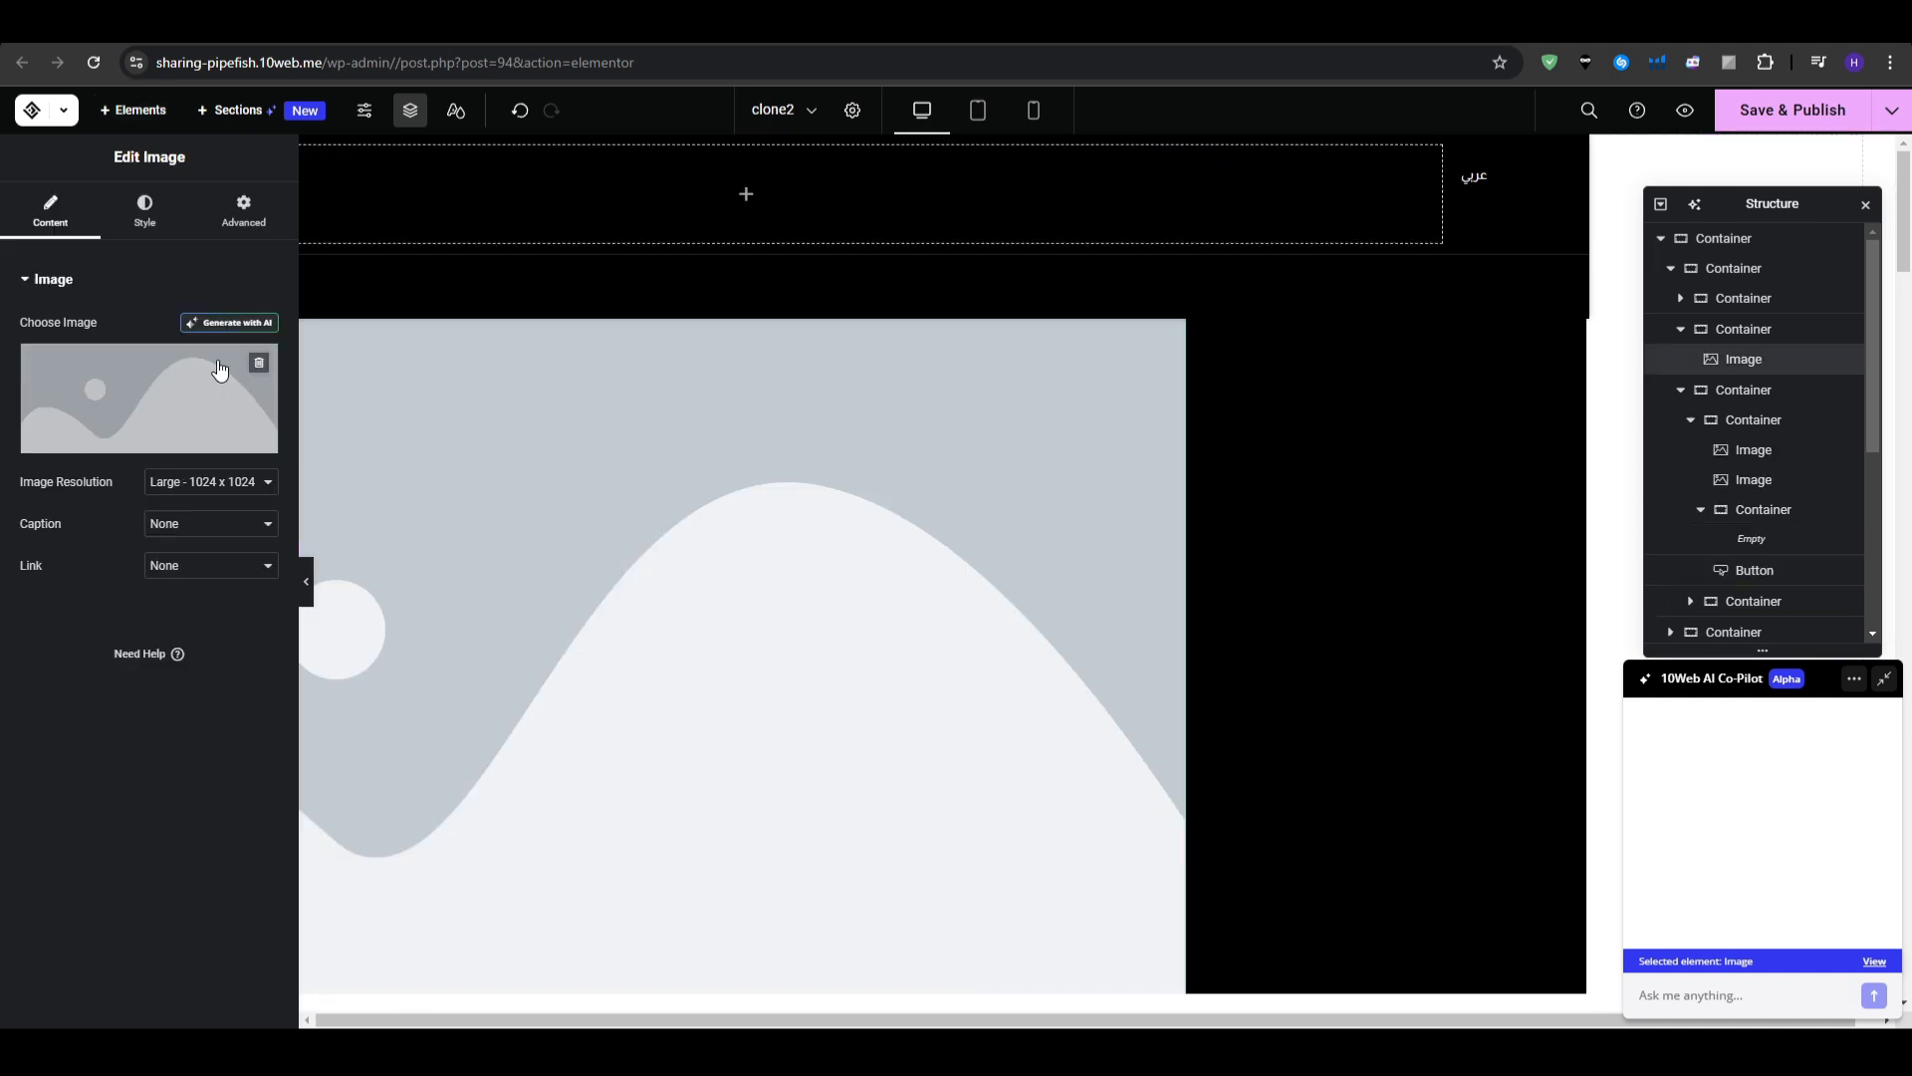
mouse_move(87, 386)
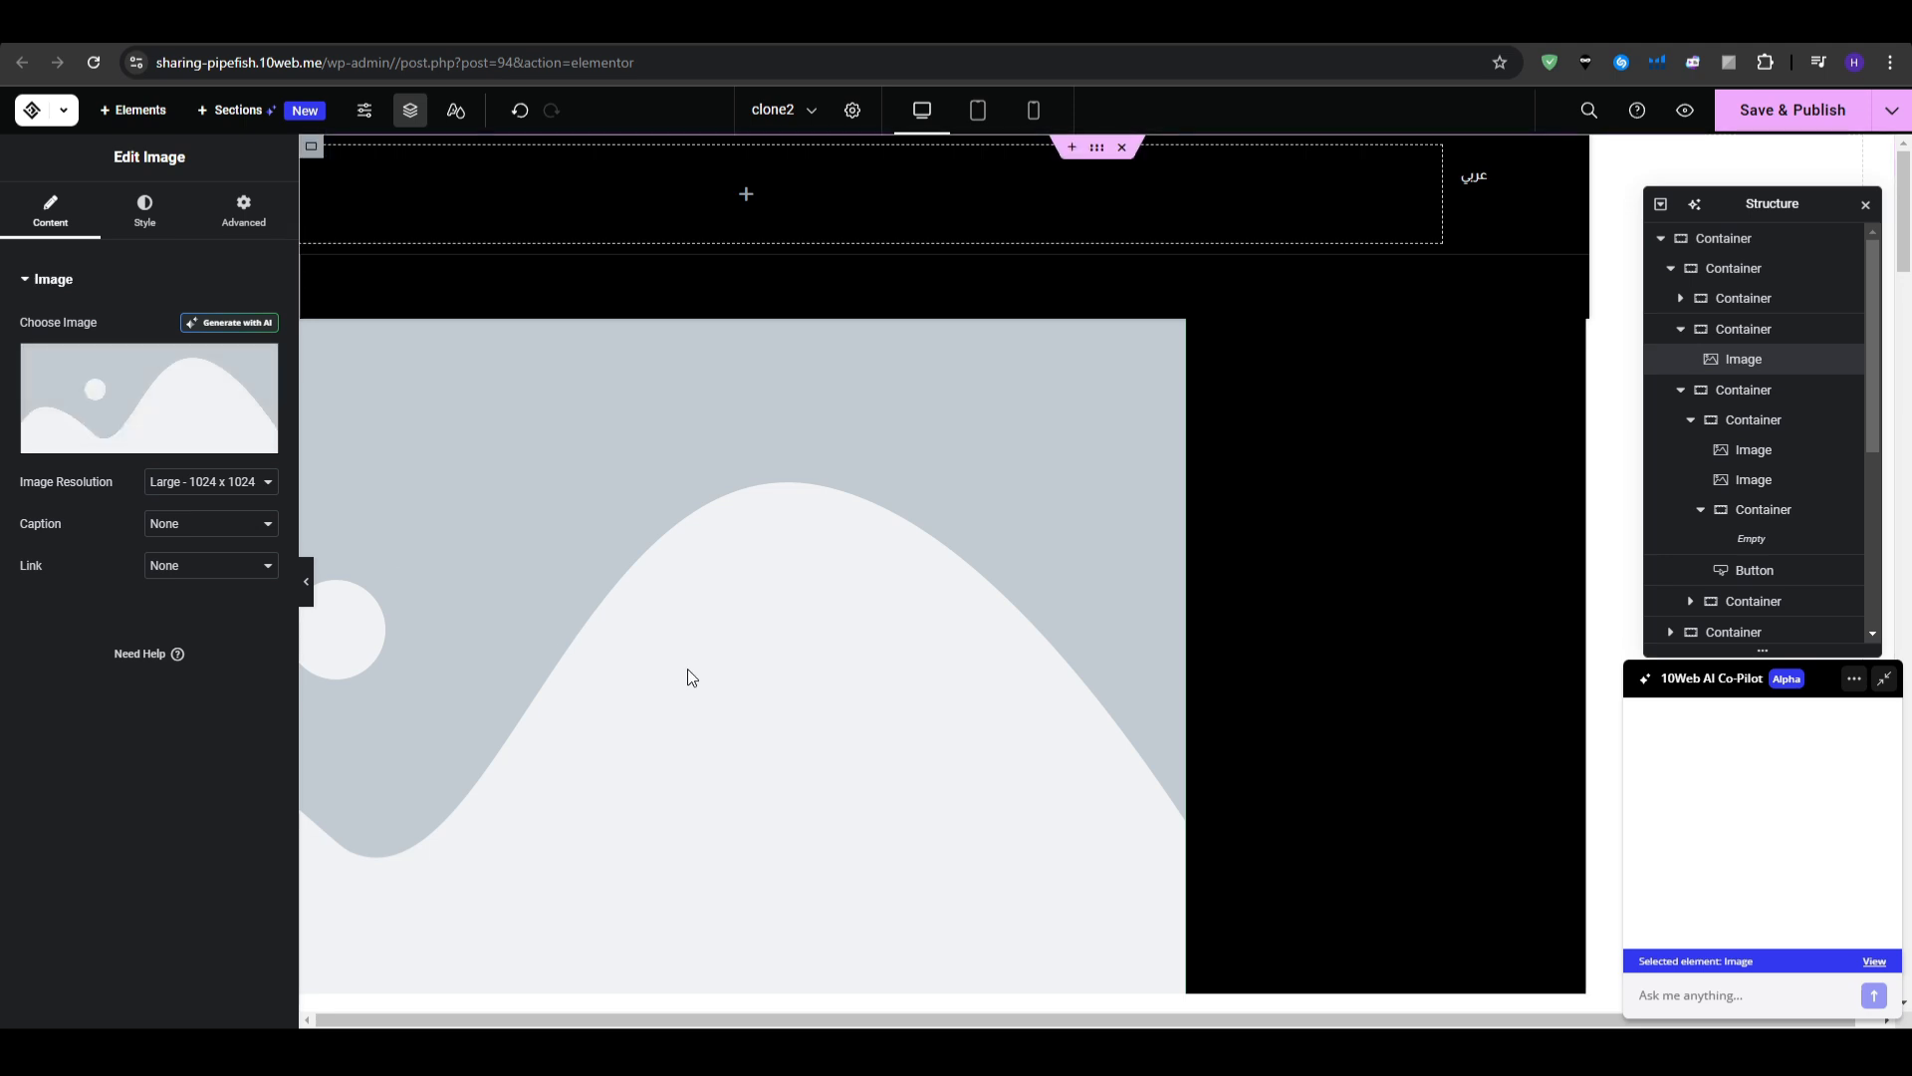
scroll(701, 670, "down", 4)
scroll(706, 678, "up", 4)
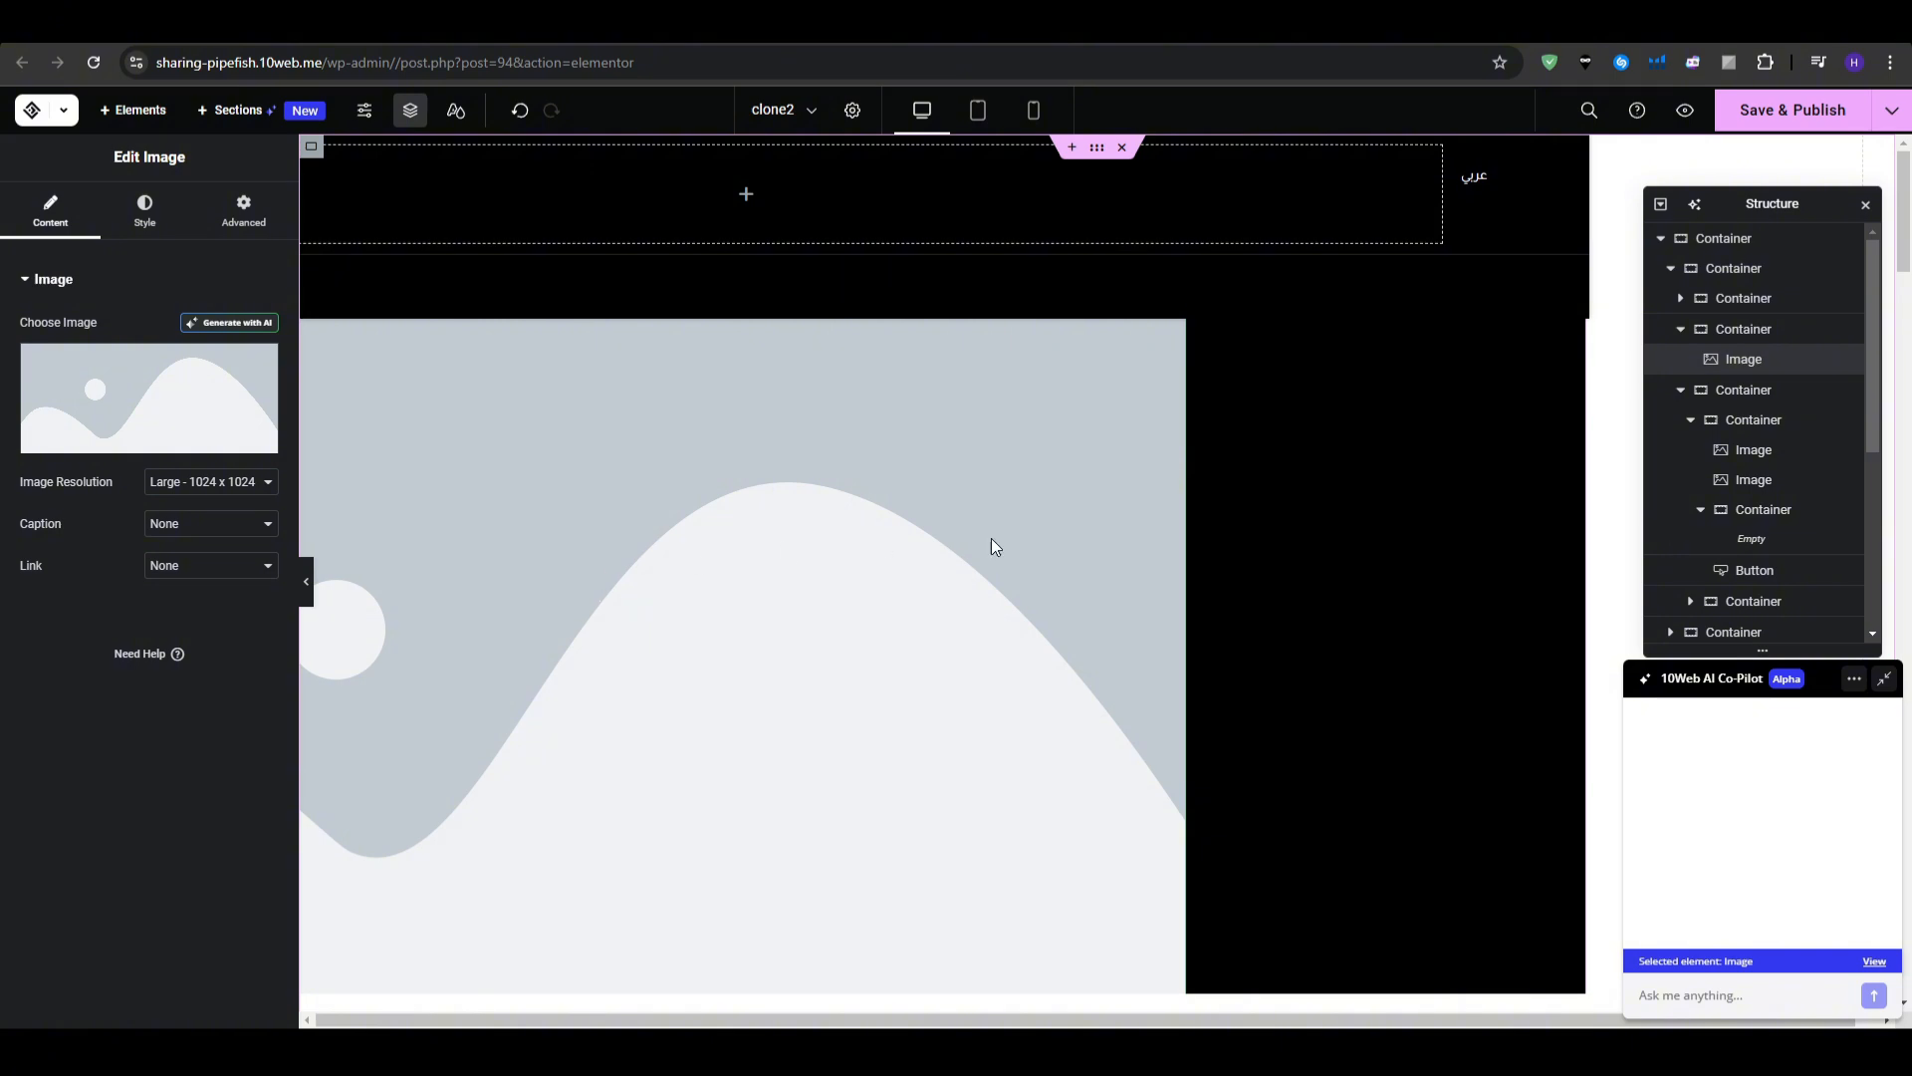
- Open the AI image generator and paste the sports-car-at-night description
left_click(214, 324)
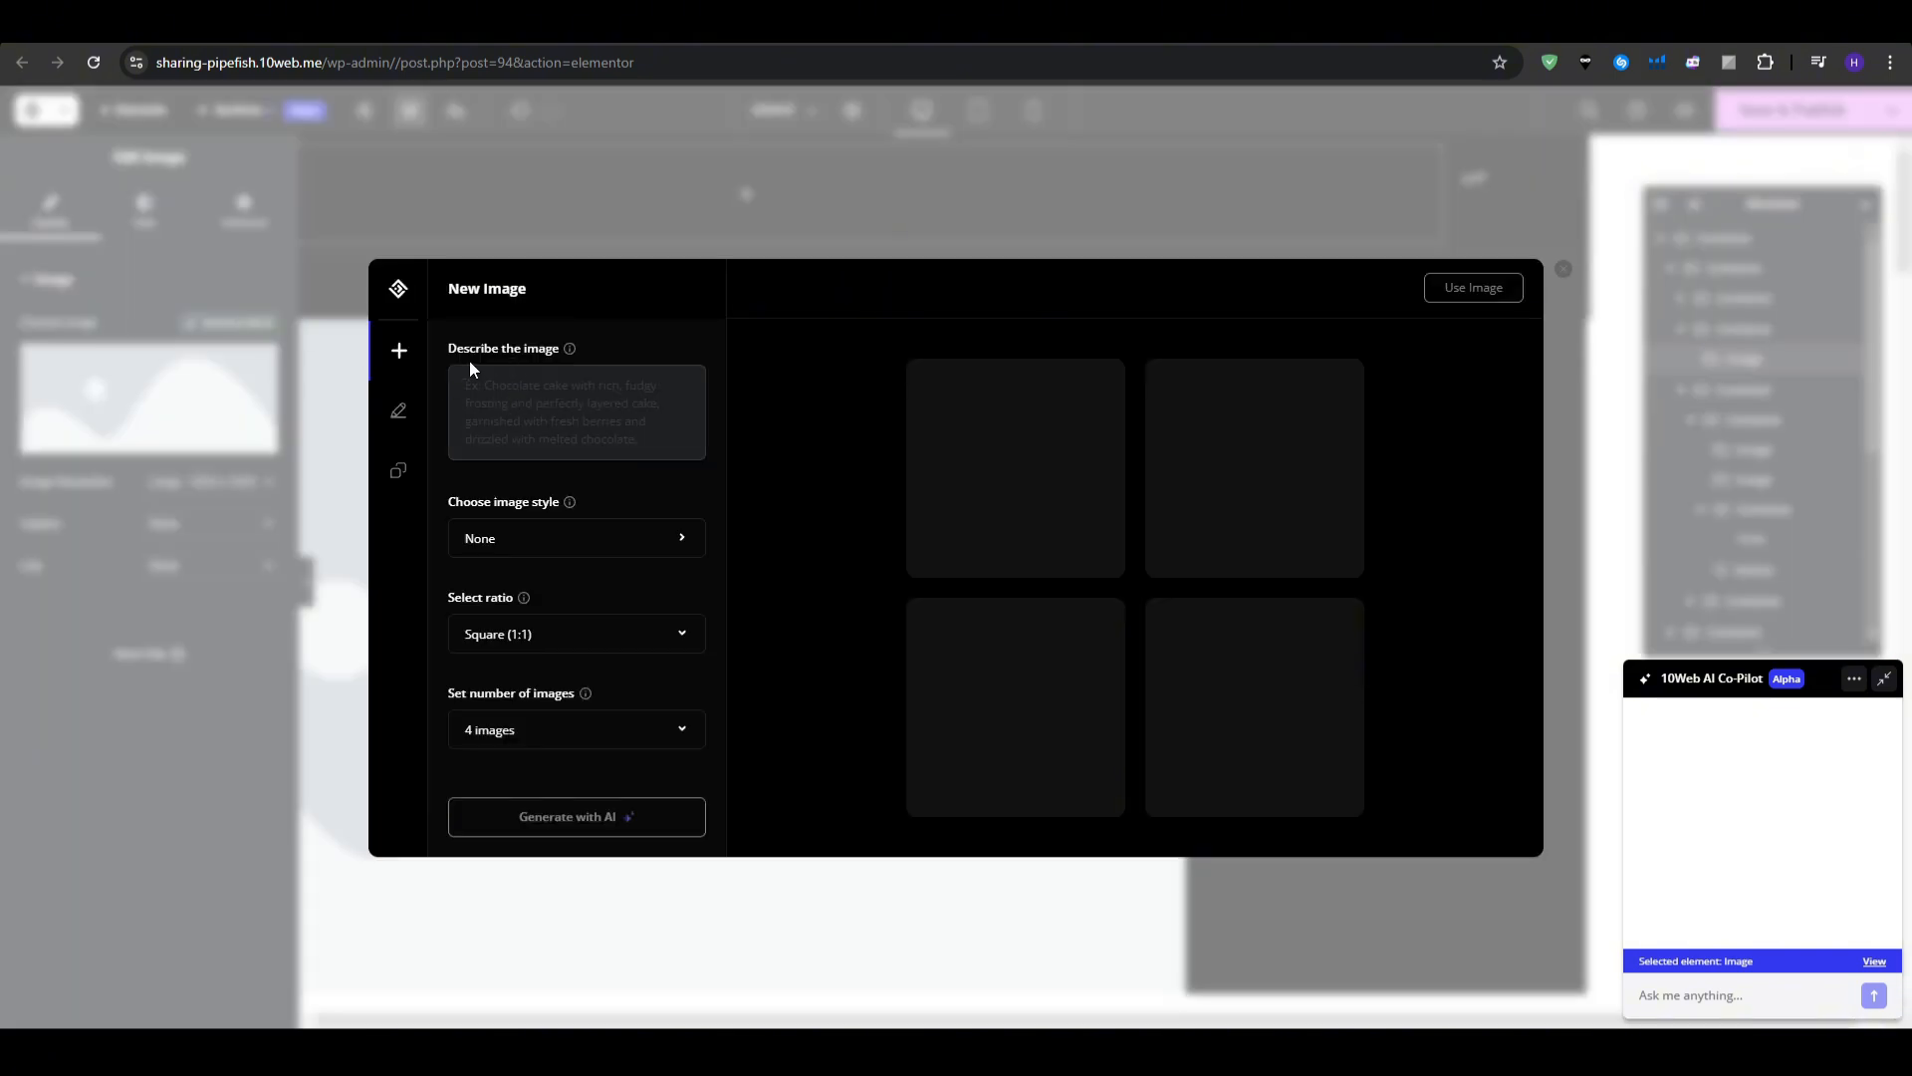
left_click(546, 384)
mouse_move(492, 346)
key("ctrl+v")
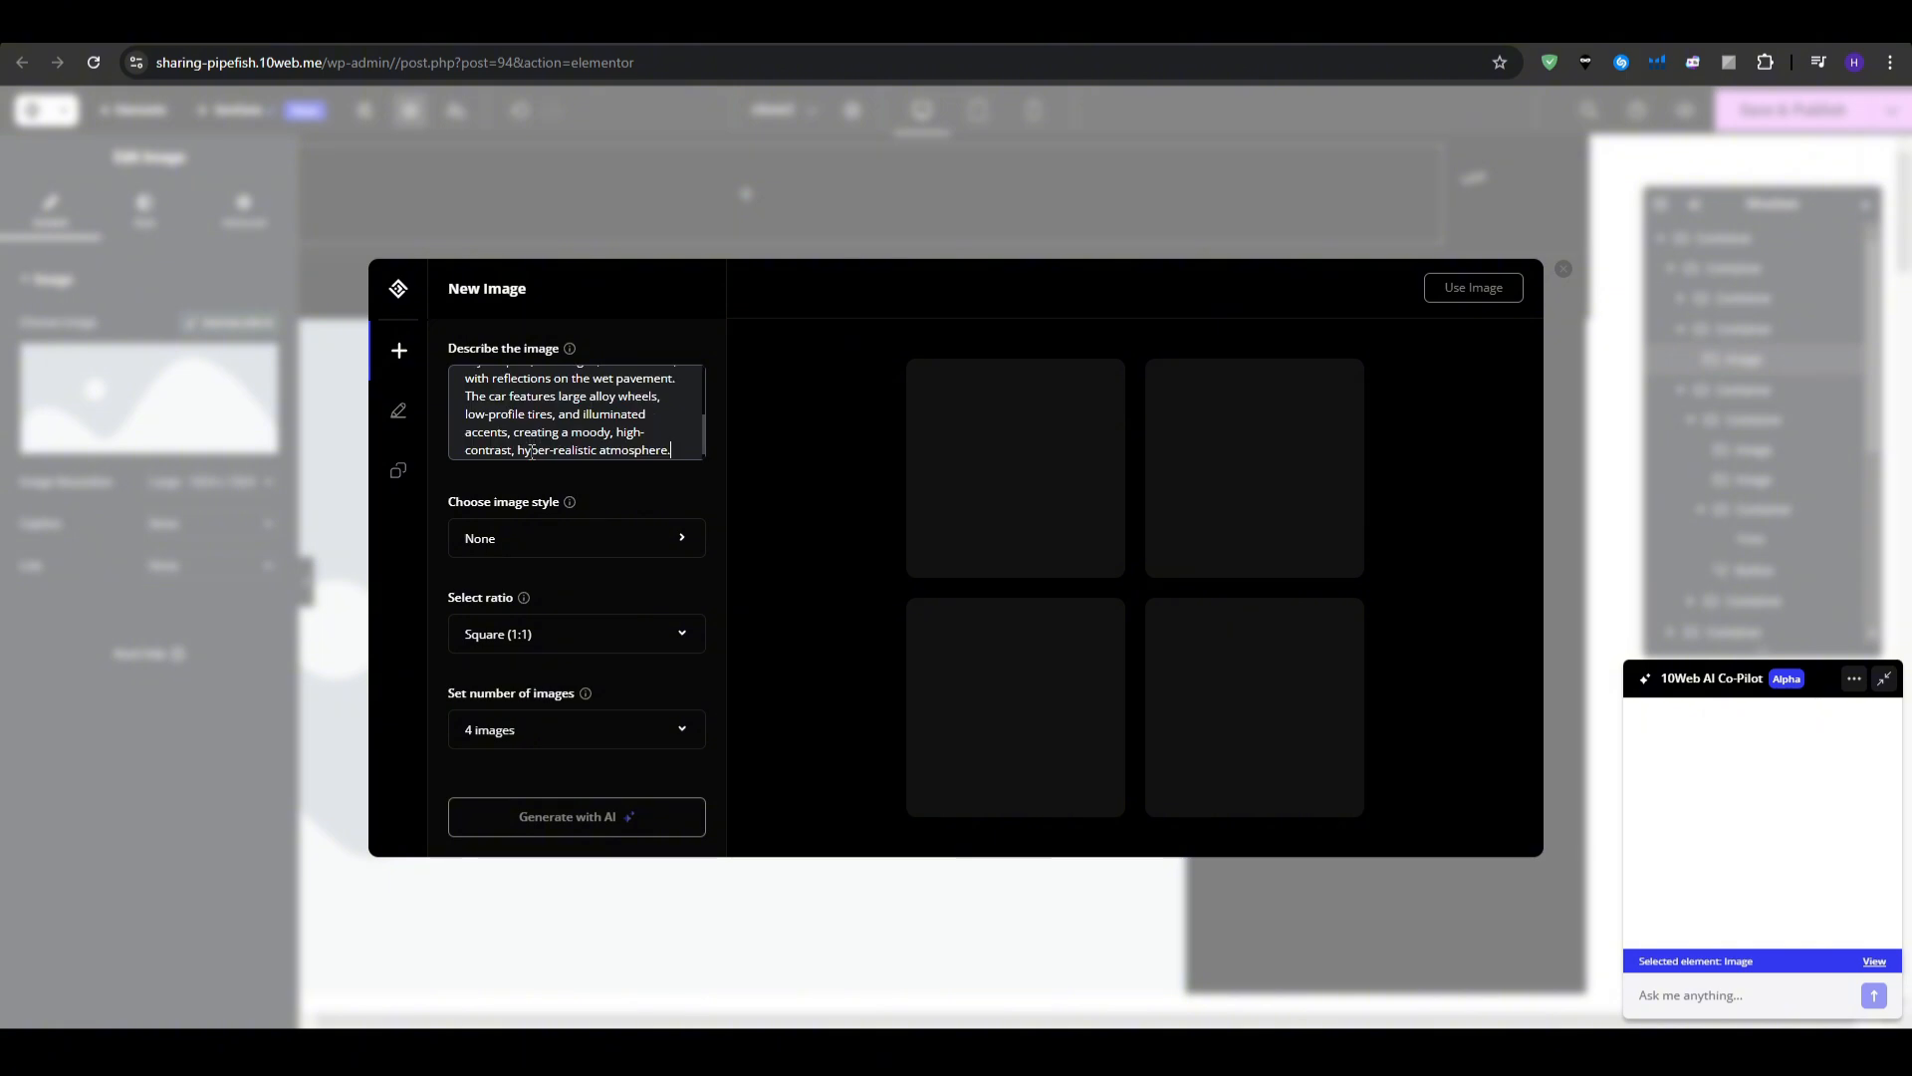
- Review the pasted description, selecting and deselecting parts of its text
scroll(532, 418, "up", 5)
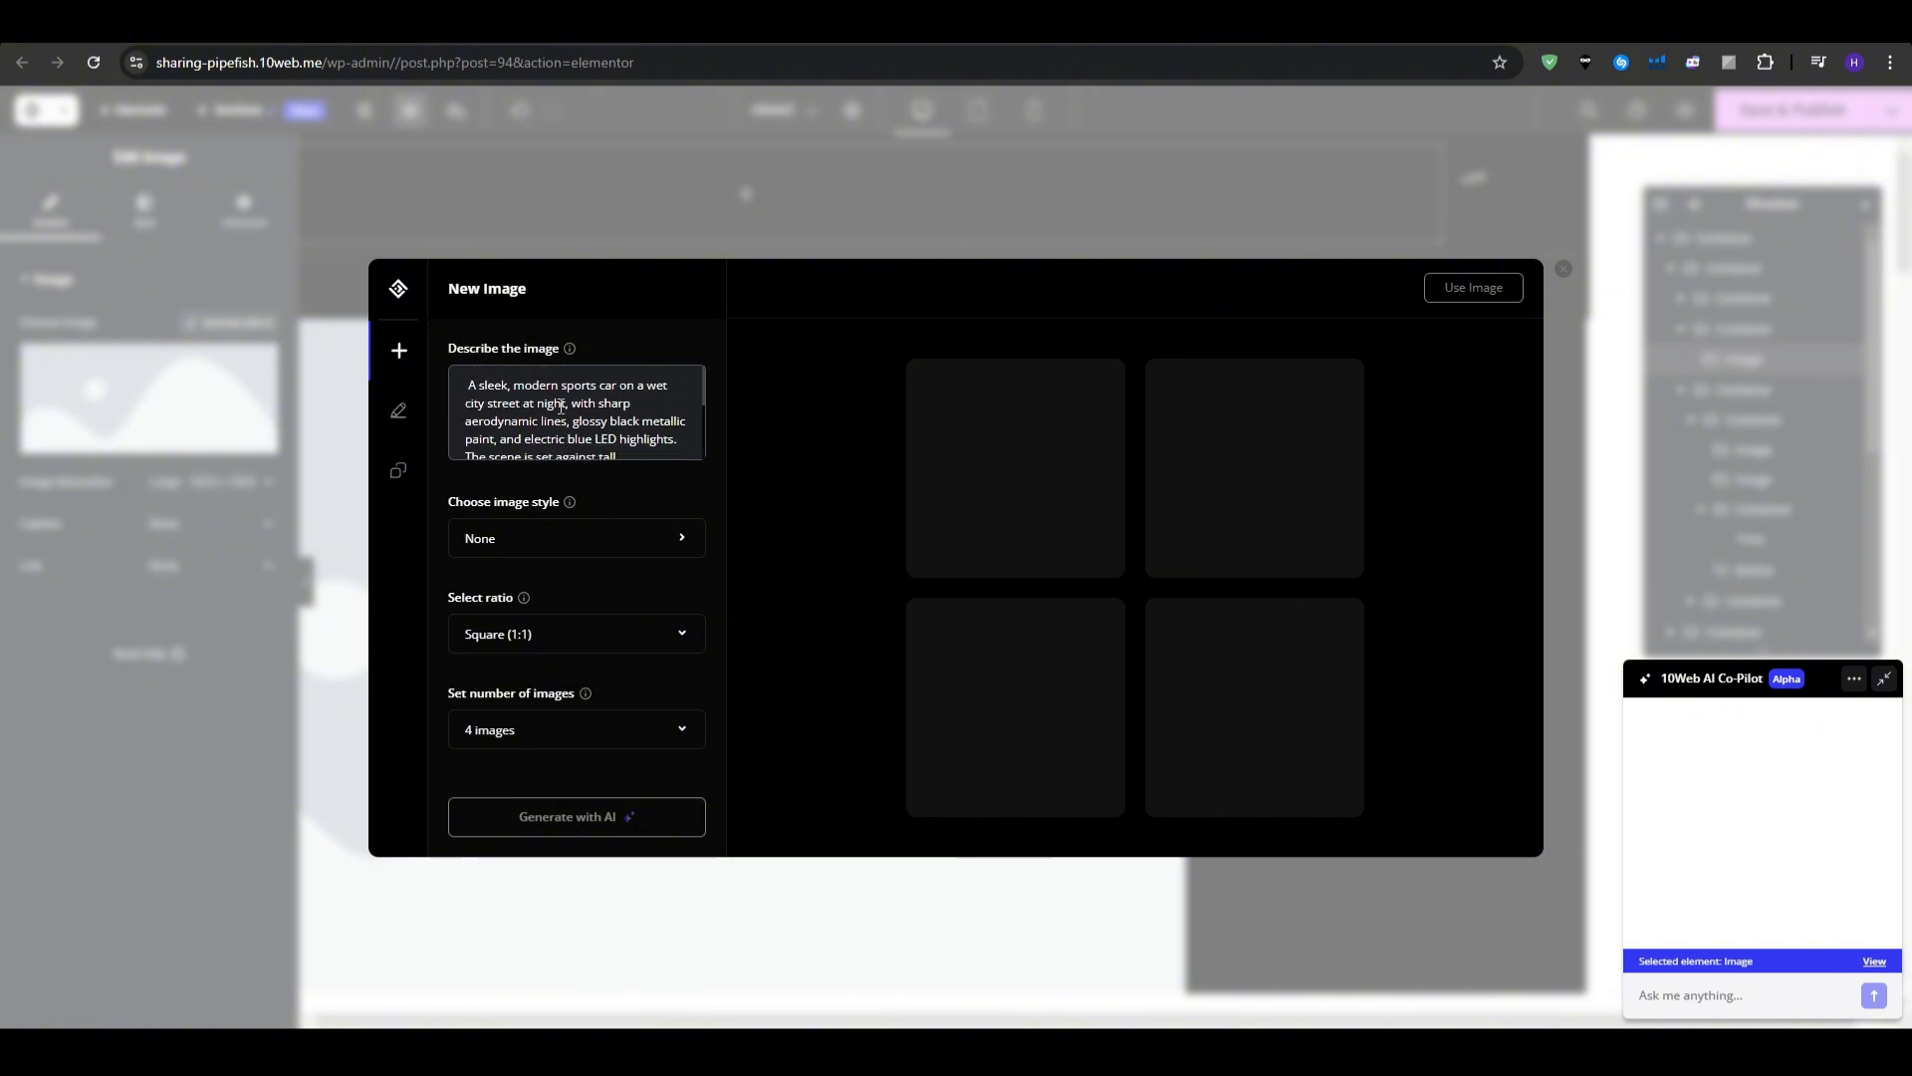
scroll(561, 406, "down", 3)
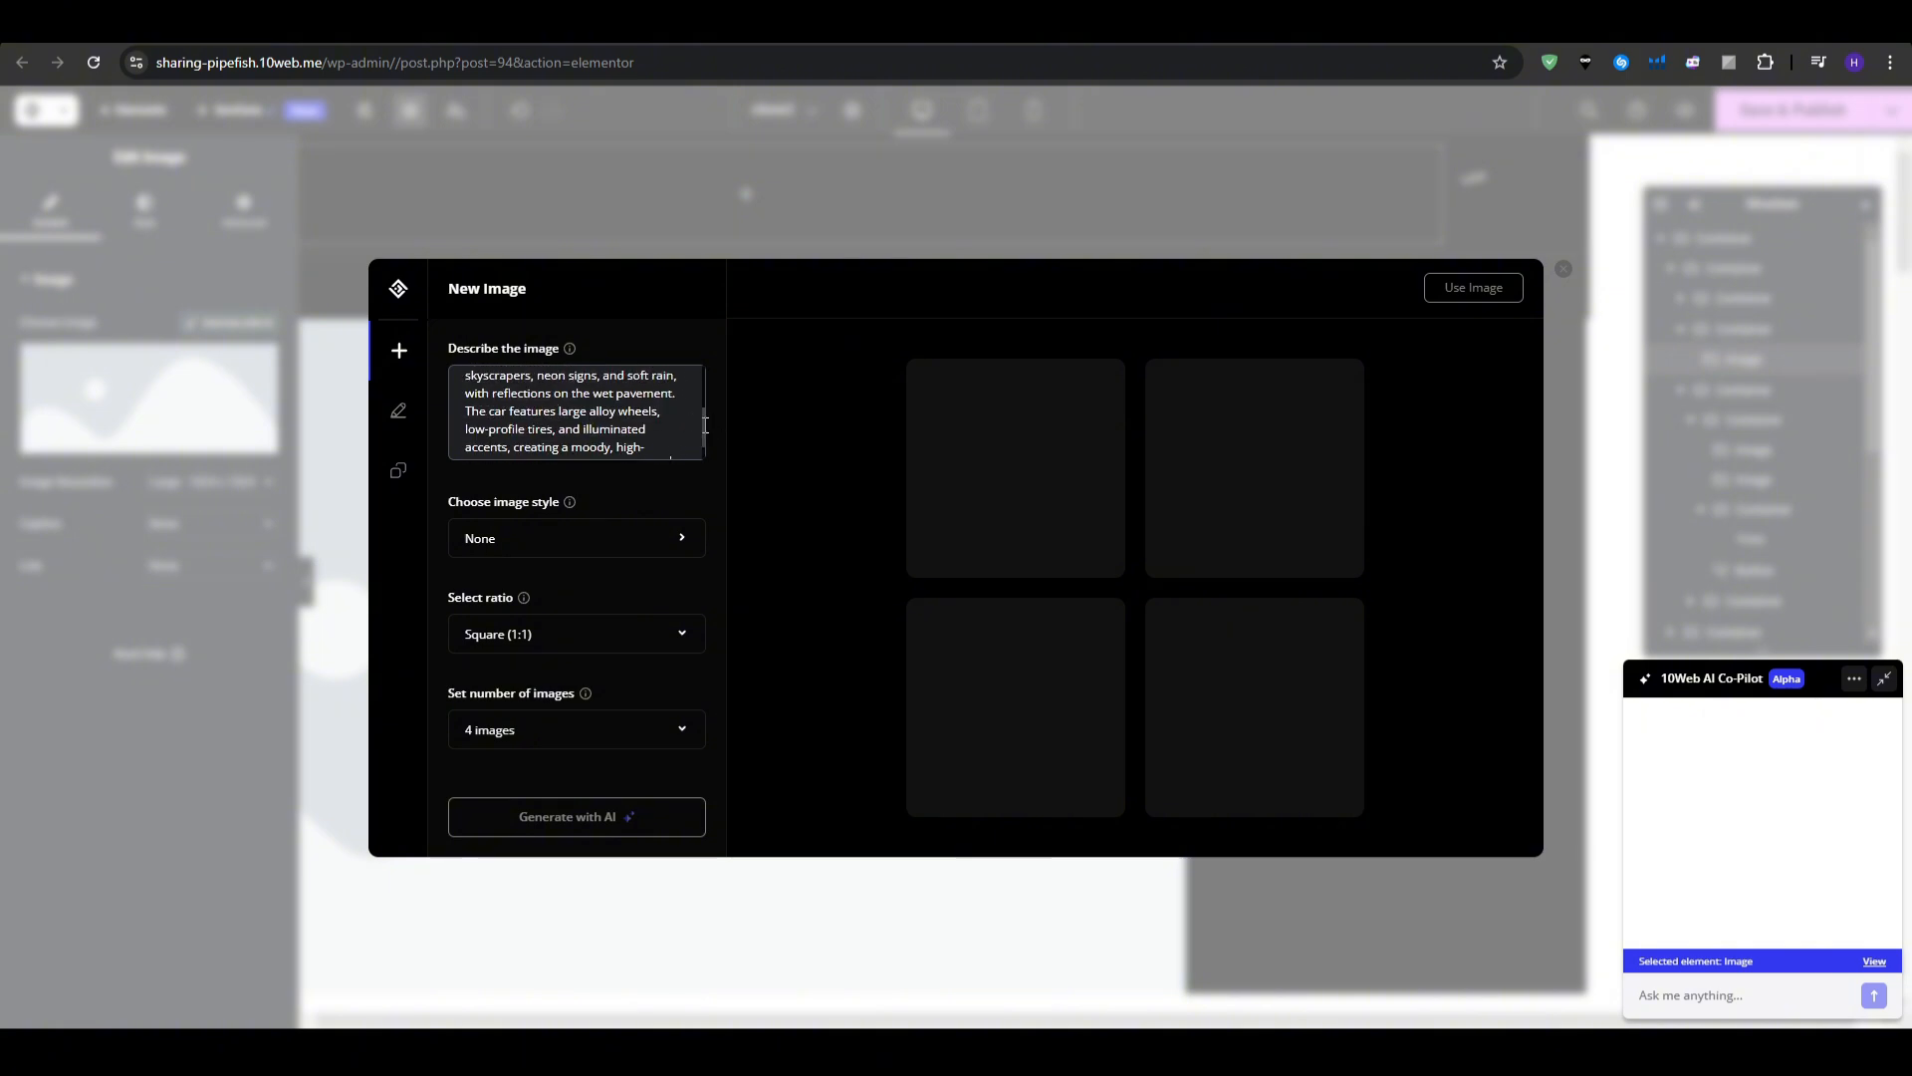
scroll(705, 425, "up", 2)
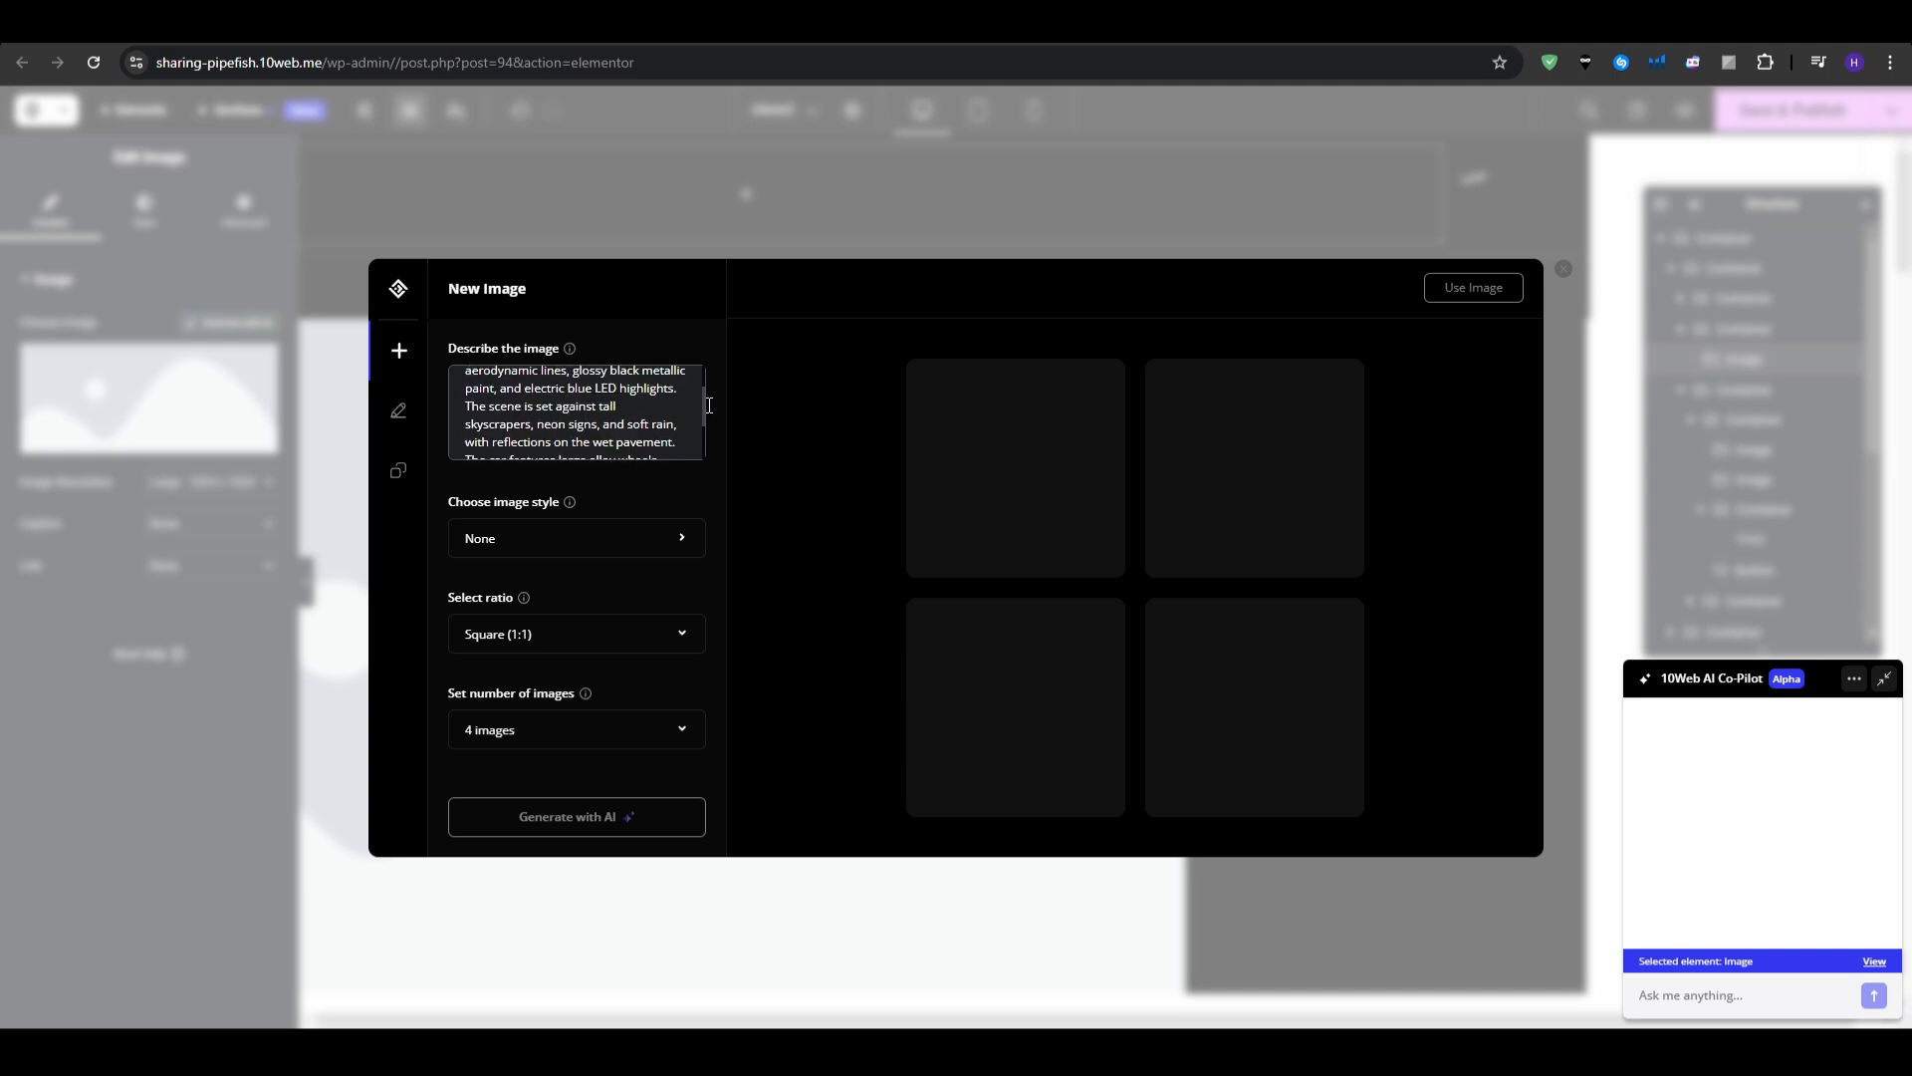
left_click_drag(678, 390, 544, 421)
left_click(553, 423)
scroll(553, 424, "down", 1)
scroll(543, 415, "down", 1)
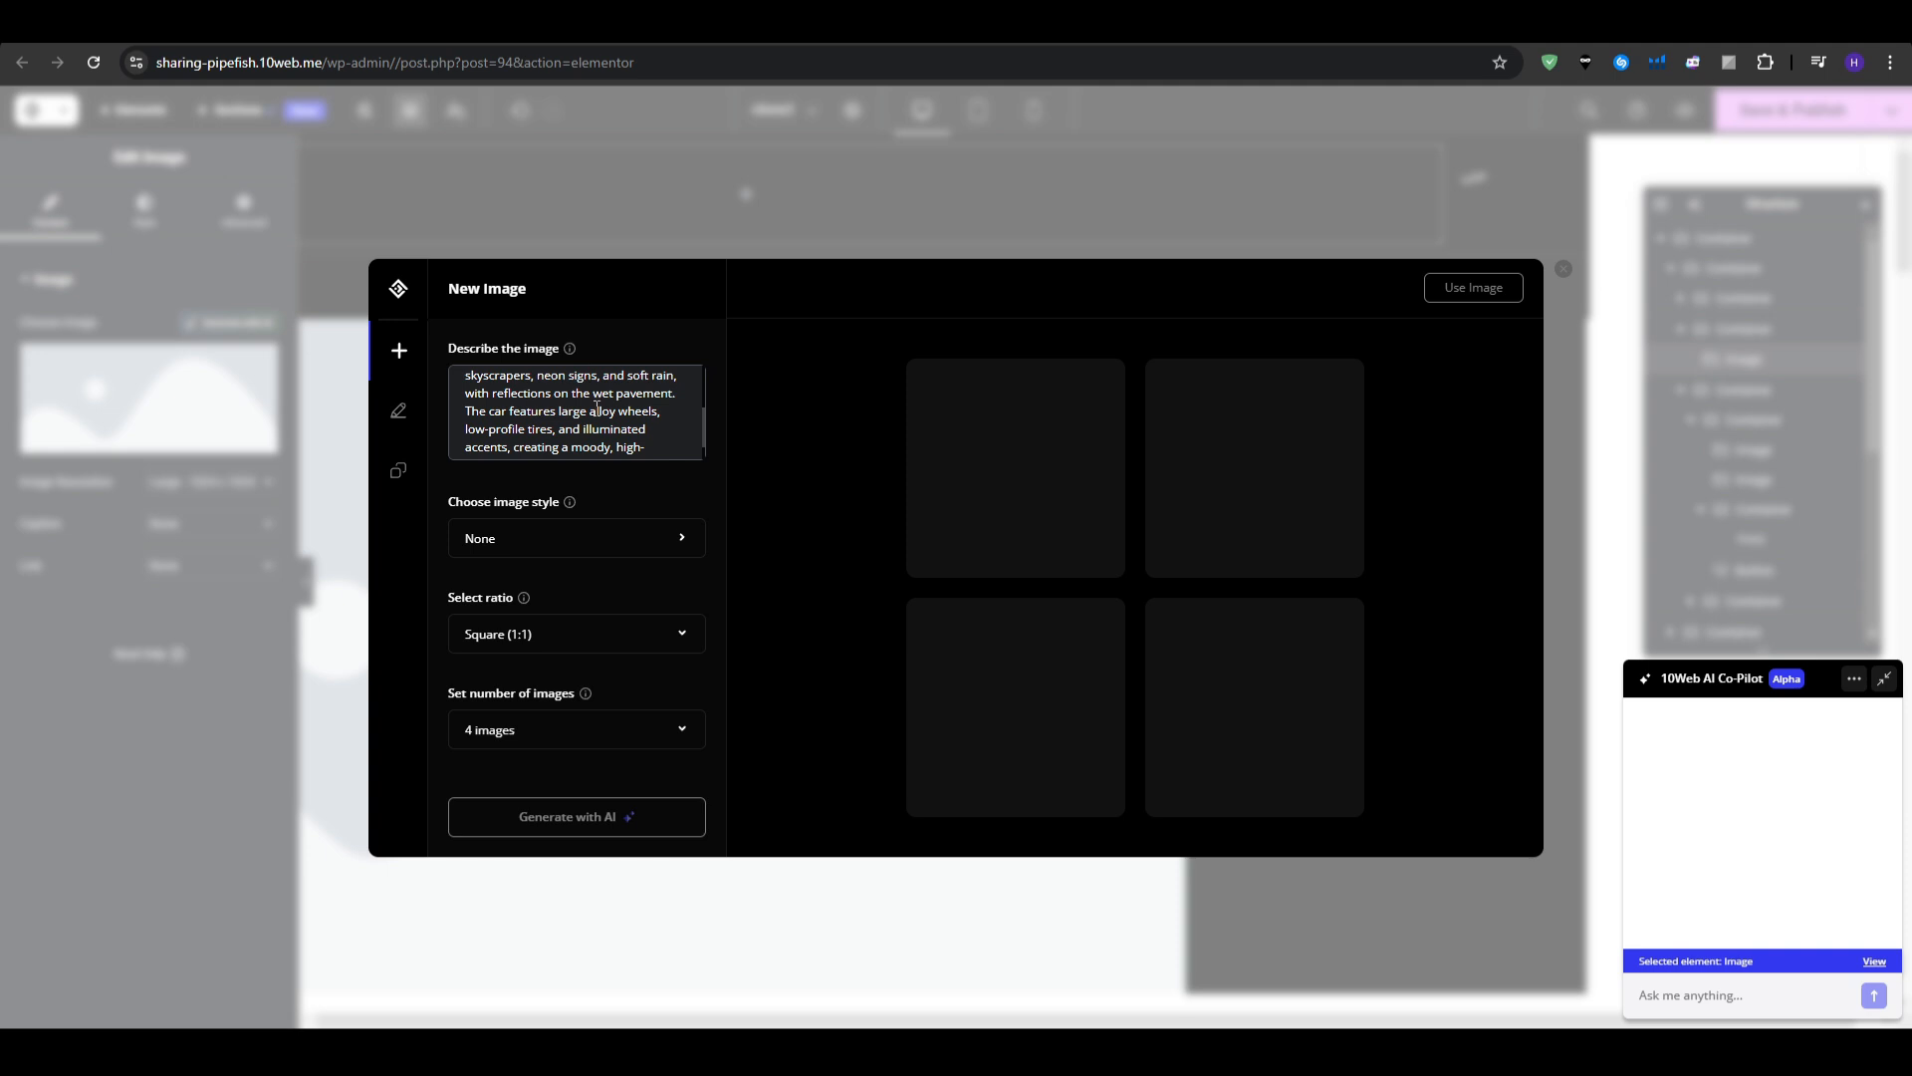
scroll(603, 416, "down", 1)
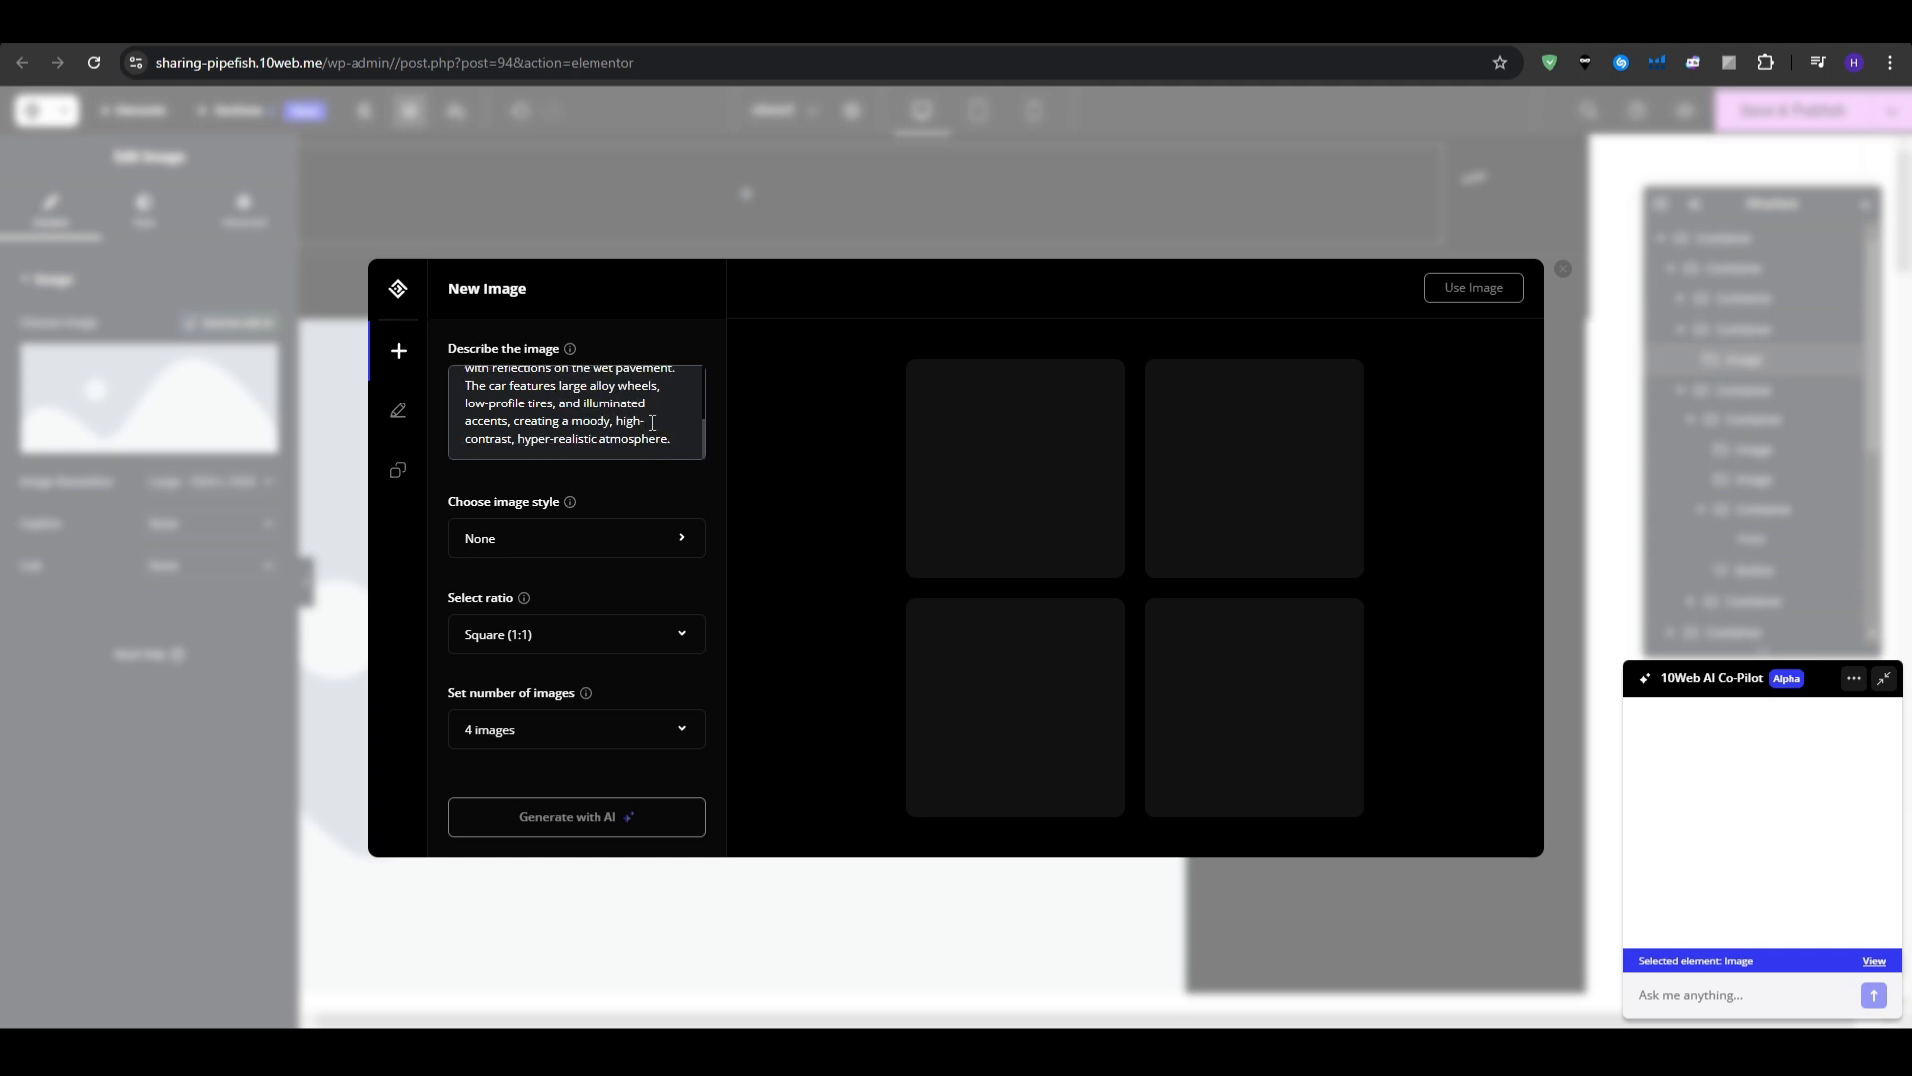
left_click_drag(465, 407, 530, 409)
left_click(535, 450)
- Set the image style to Photographic and the aspect ratio to Landscape (3:2)
left_click(686, 543)
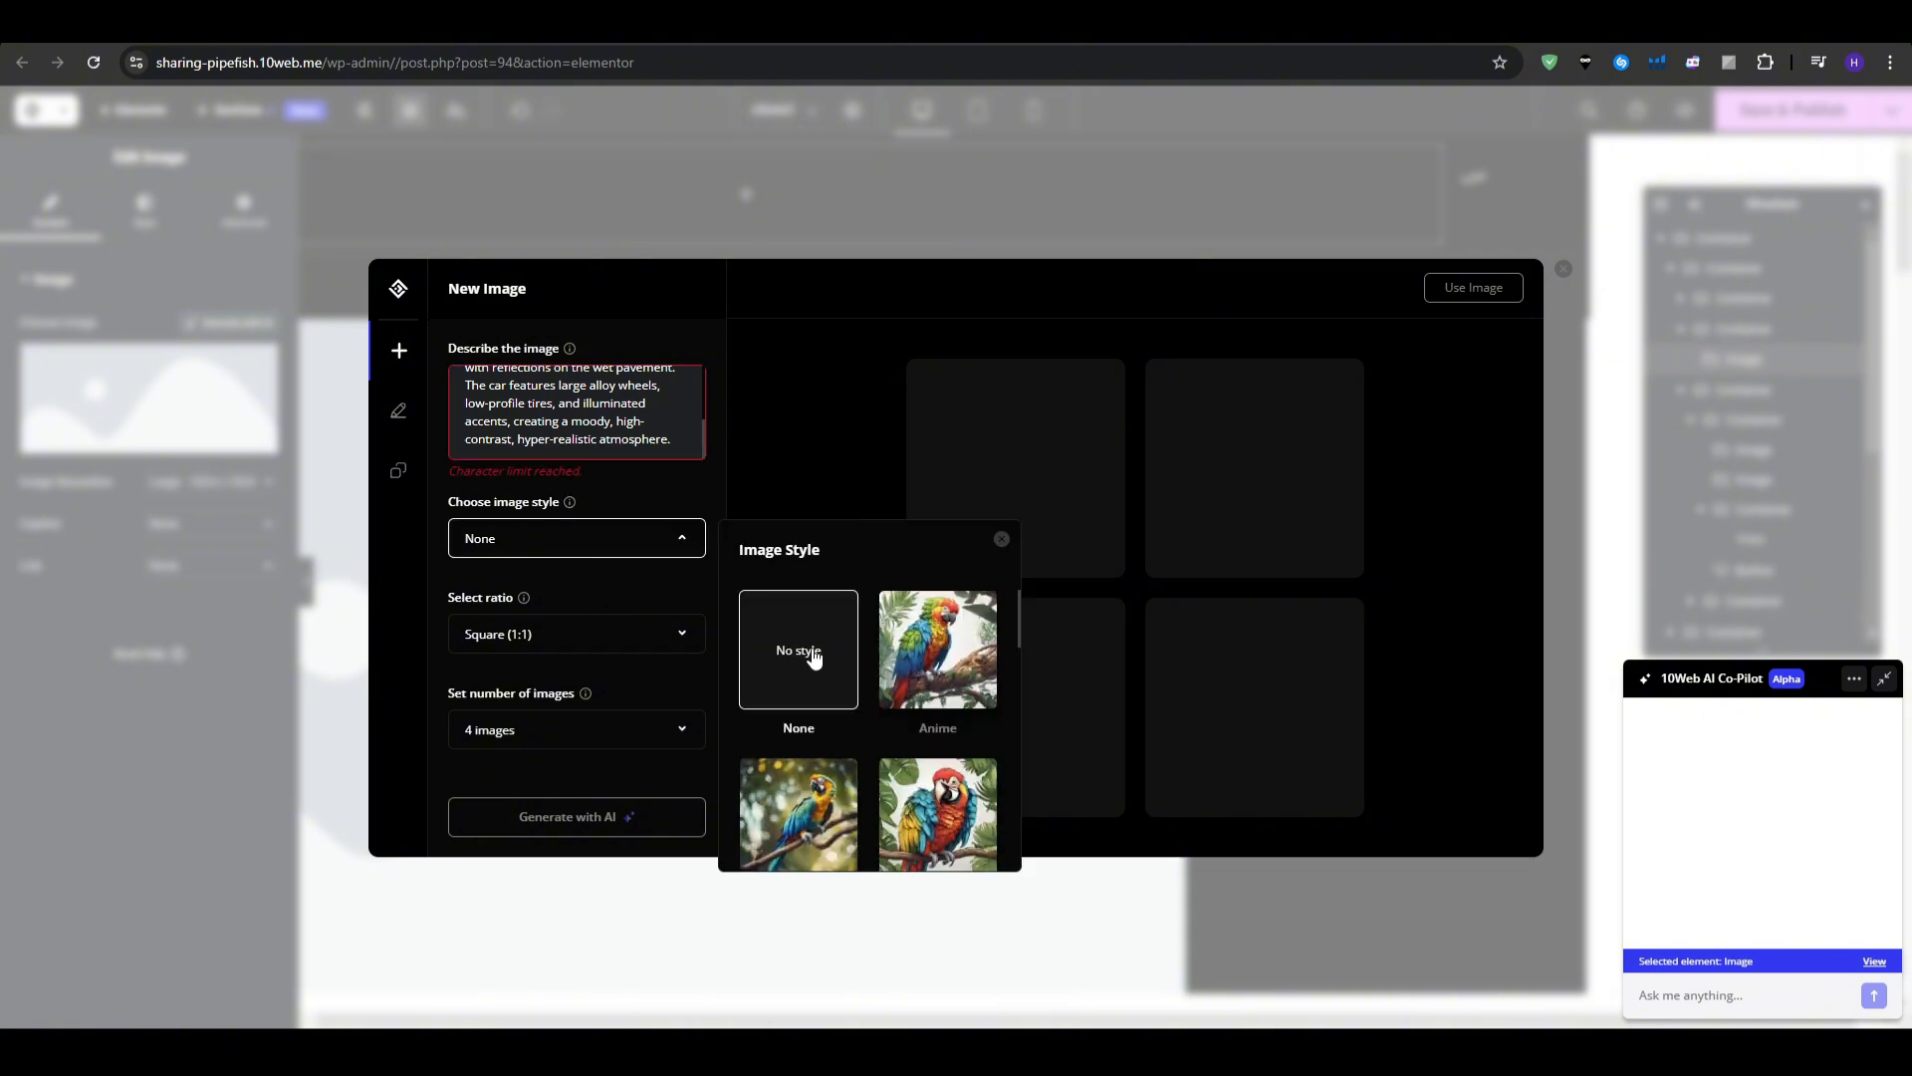
scroll(813, 654, "down", 1)
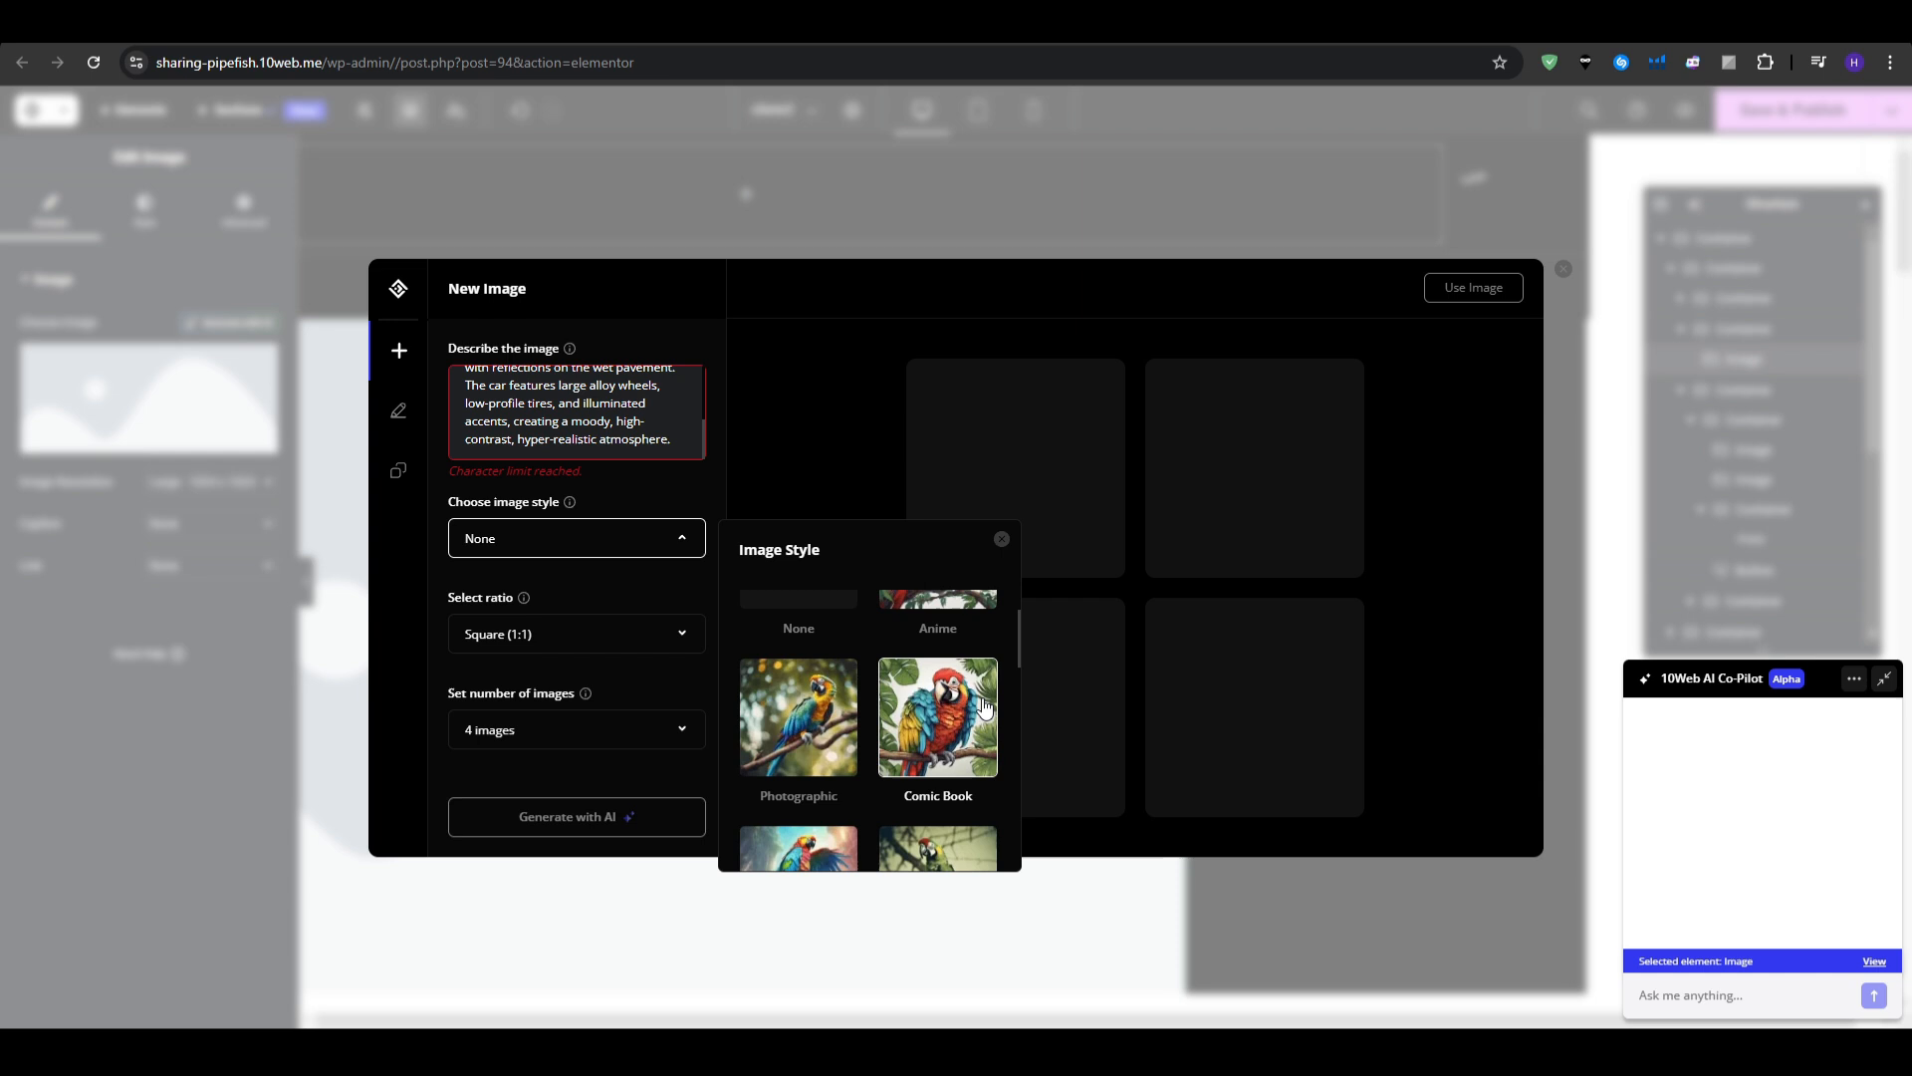
left_click(812, 719)
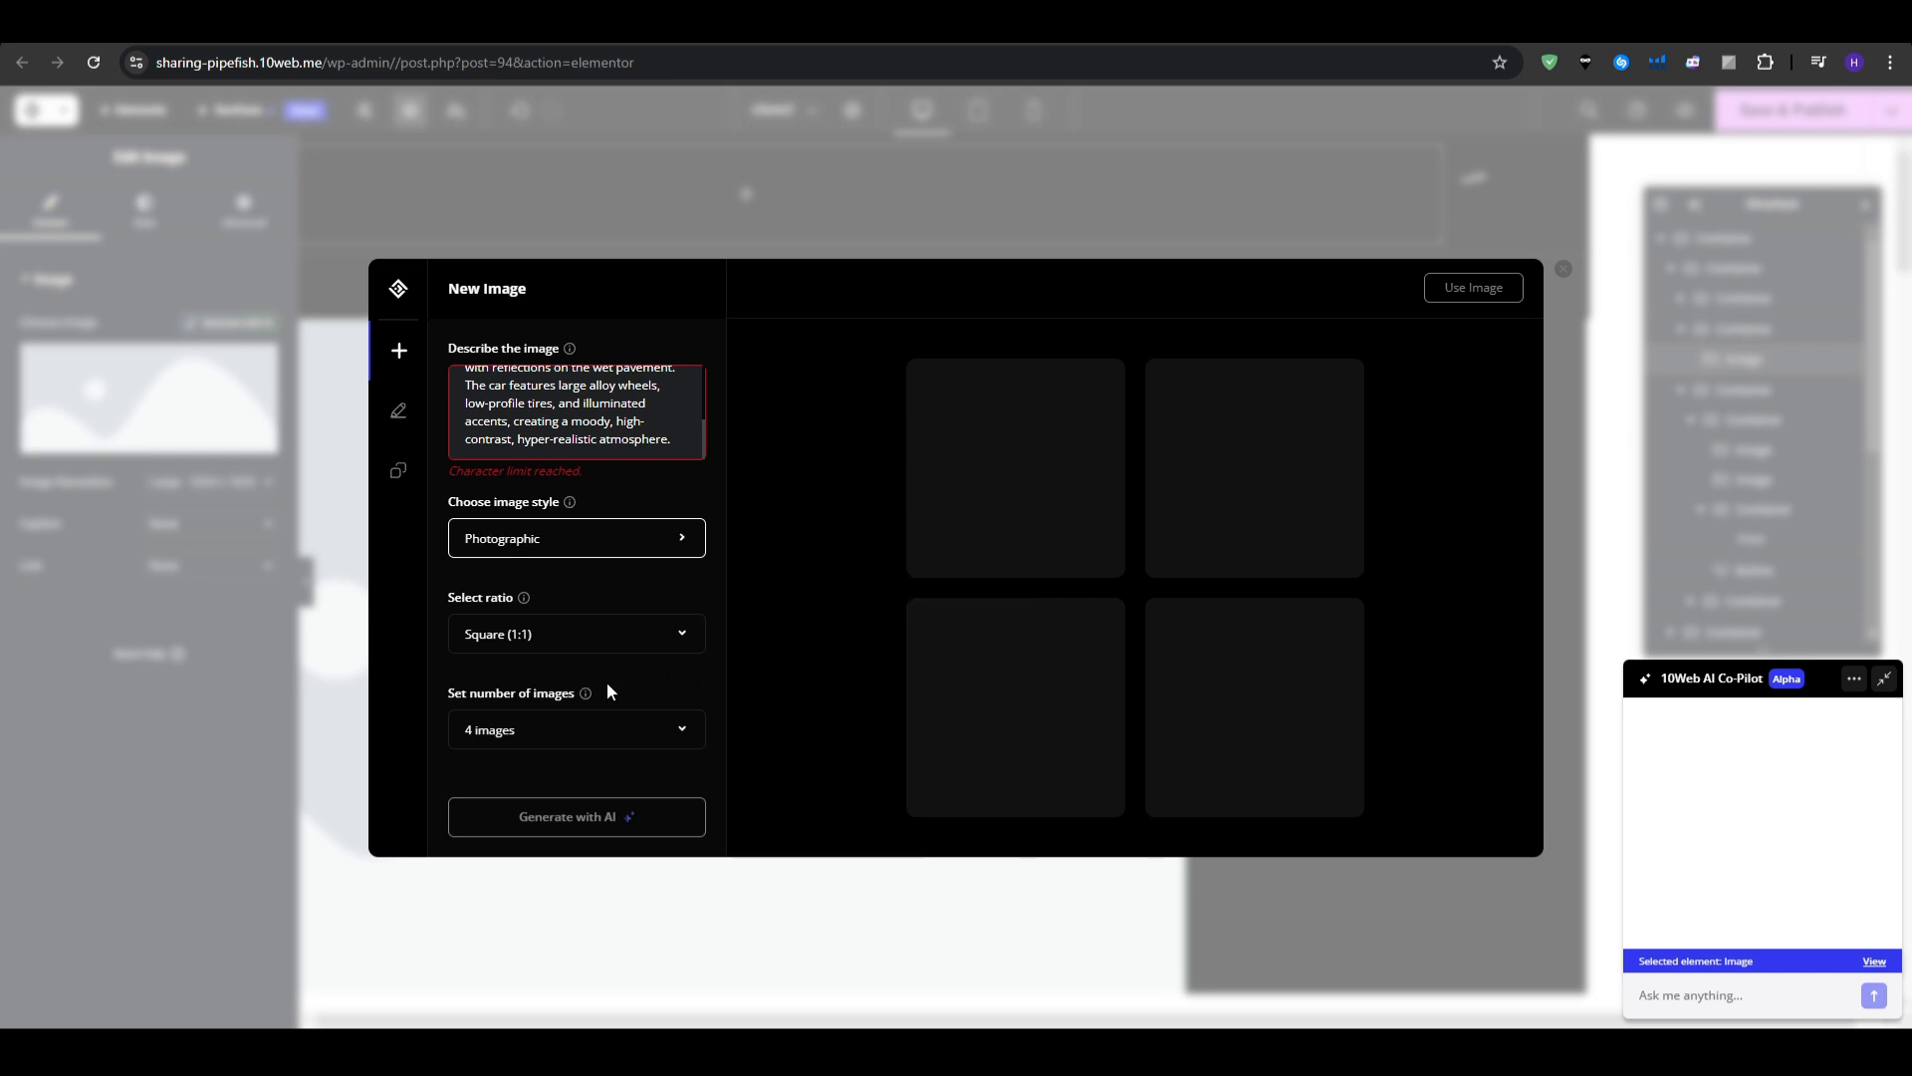
left_click(566, 636)
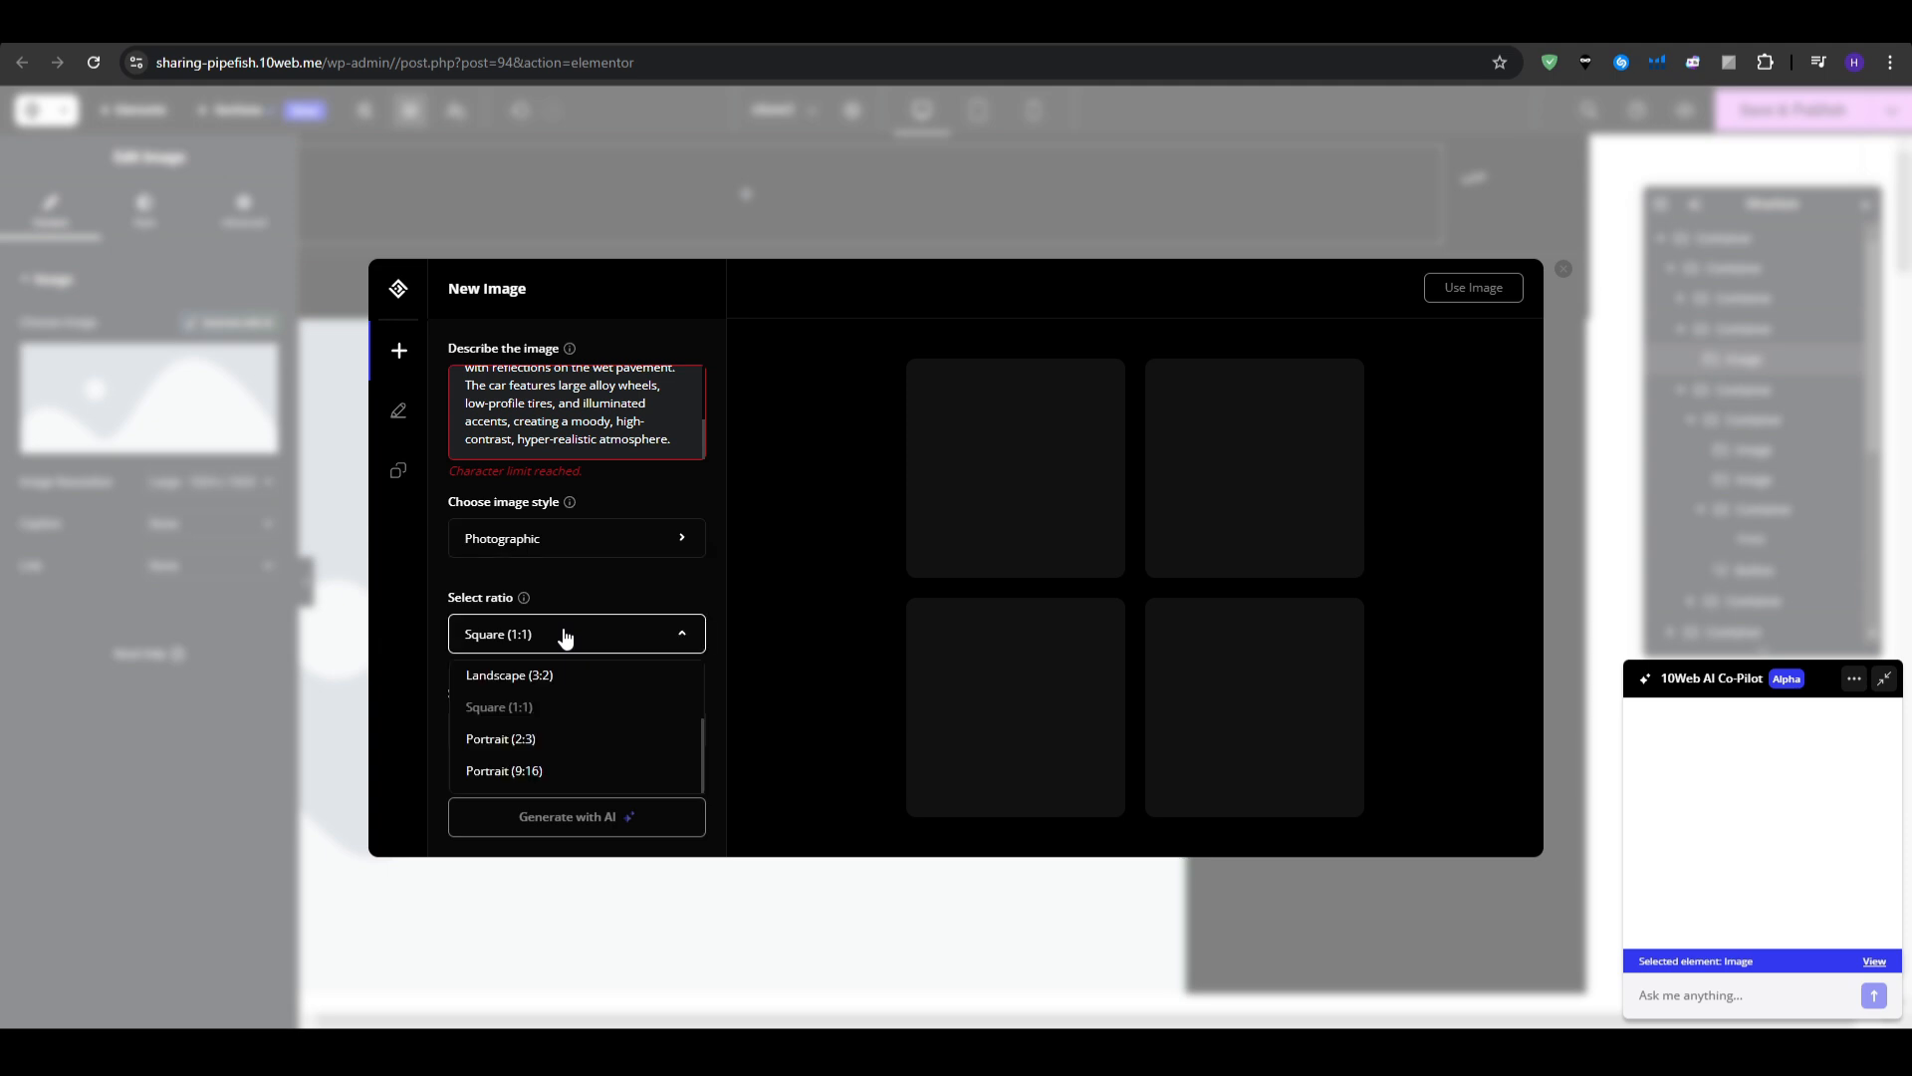
left_click(560, 676)
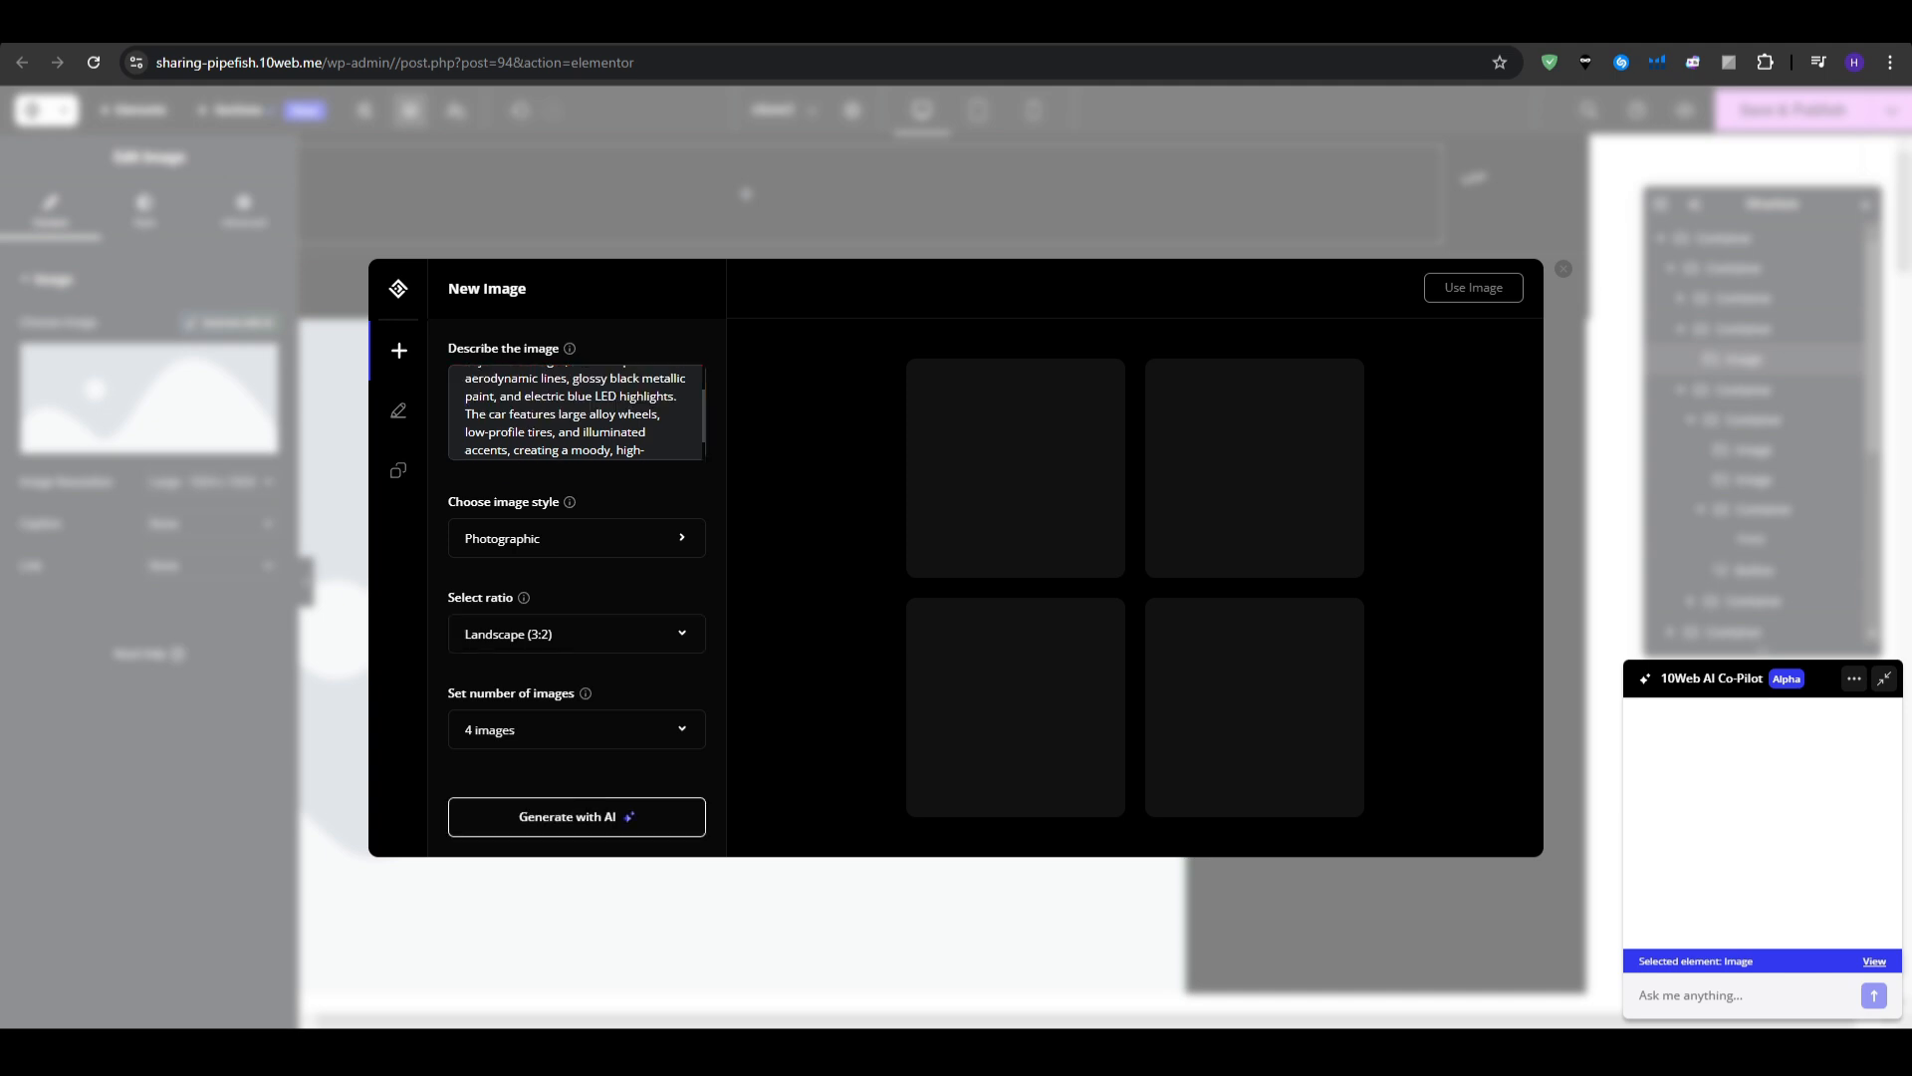
- Generate the car images, pick the bottom-left one, and use it on the page
left_click(596, 805)
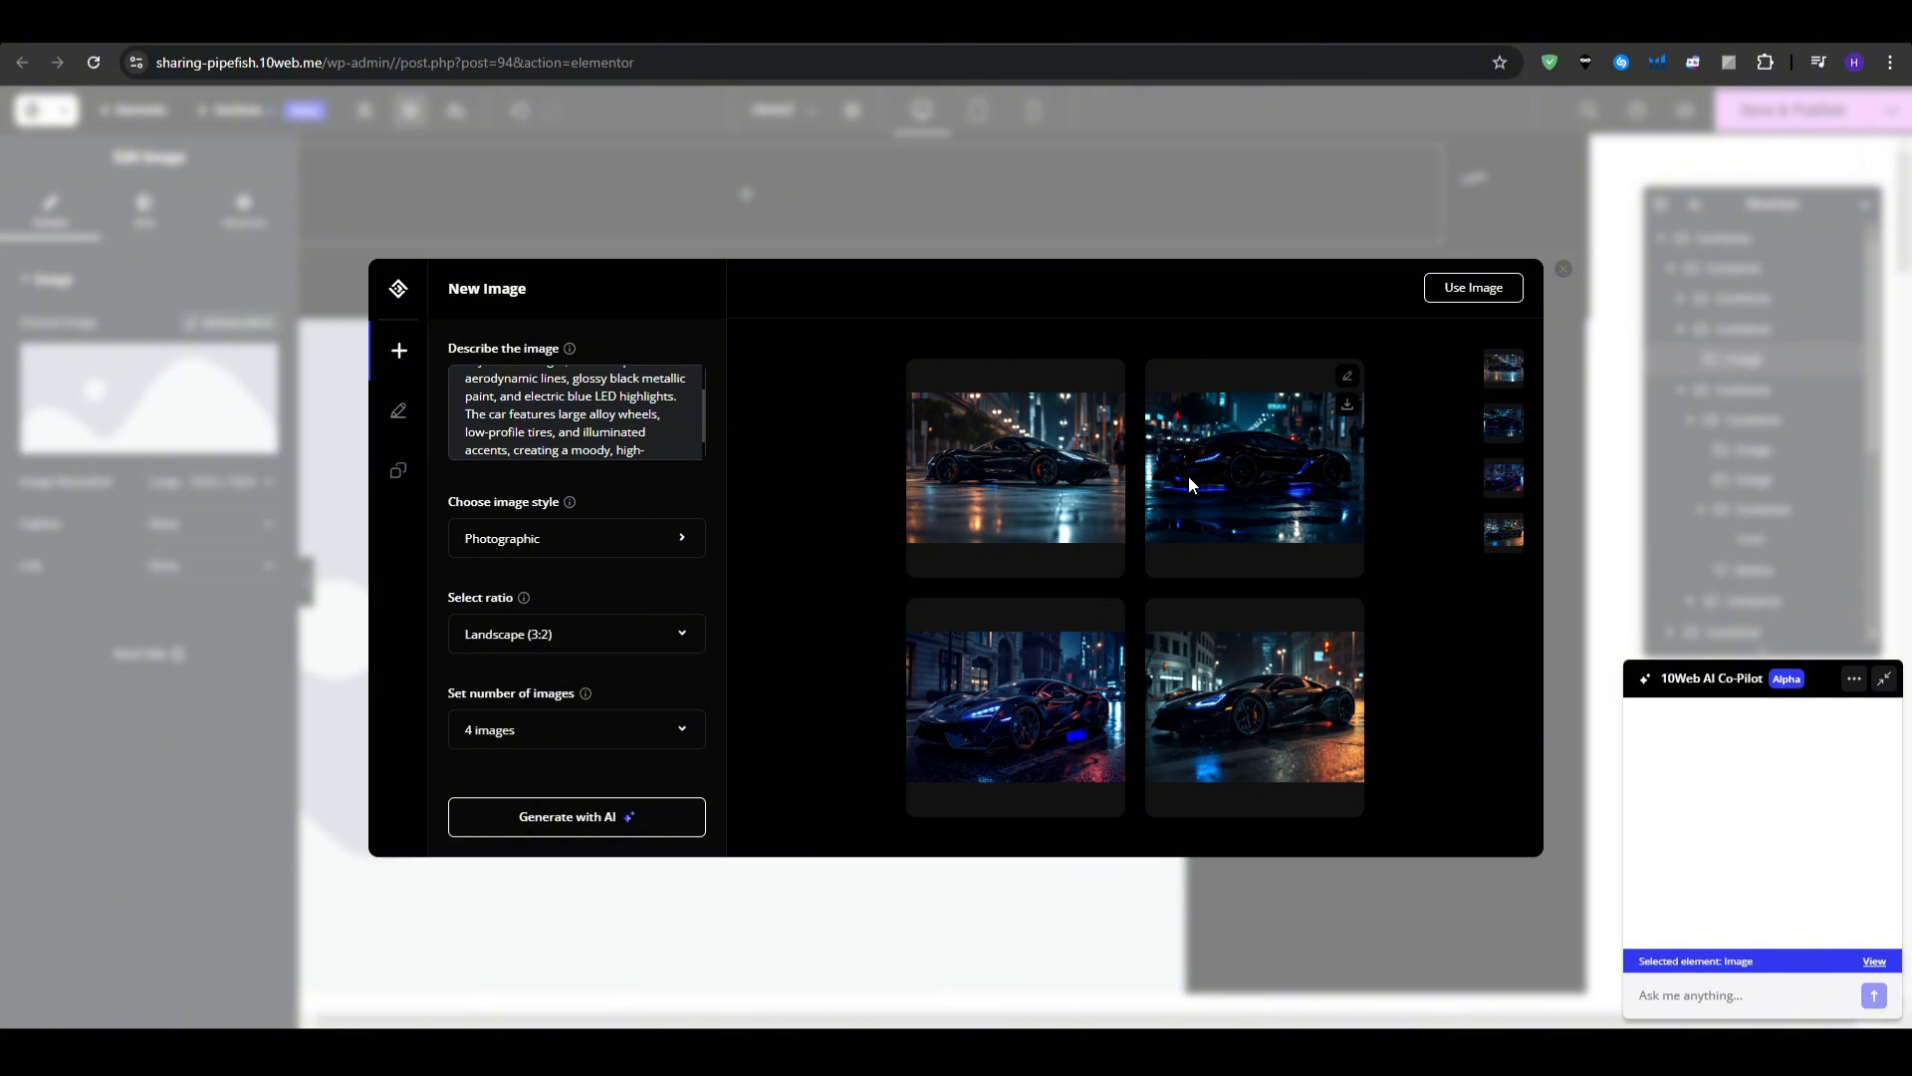
left_click(970, 720)
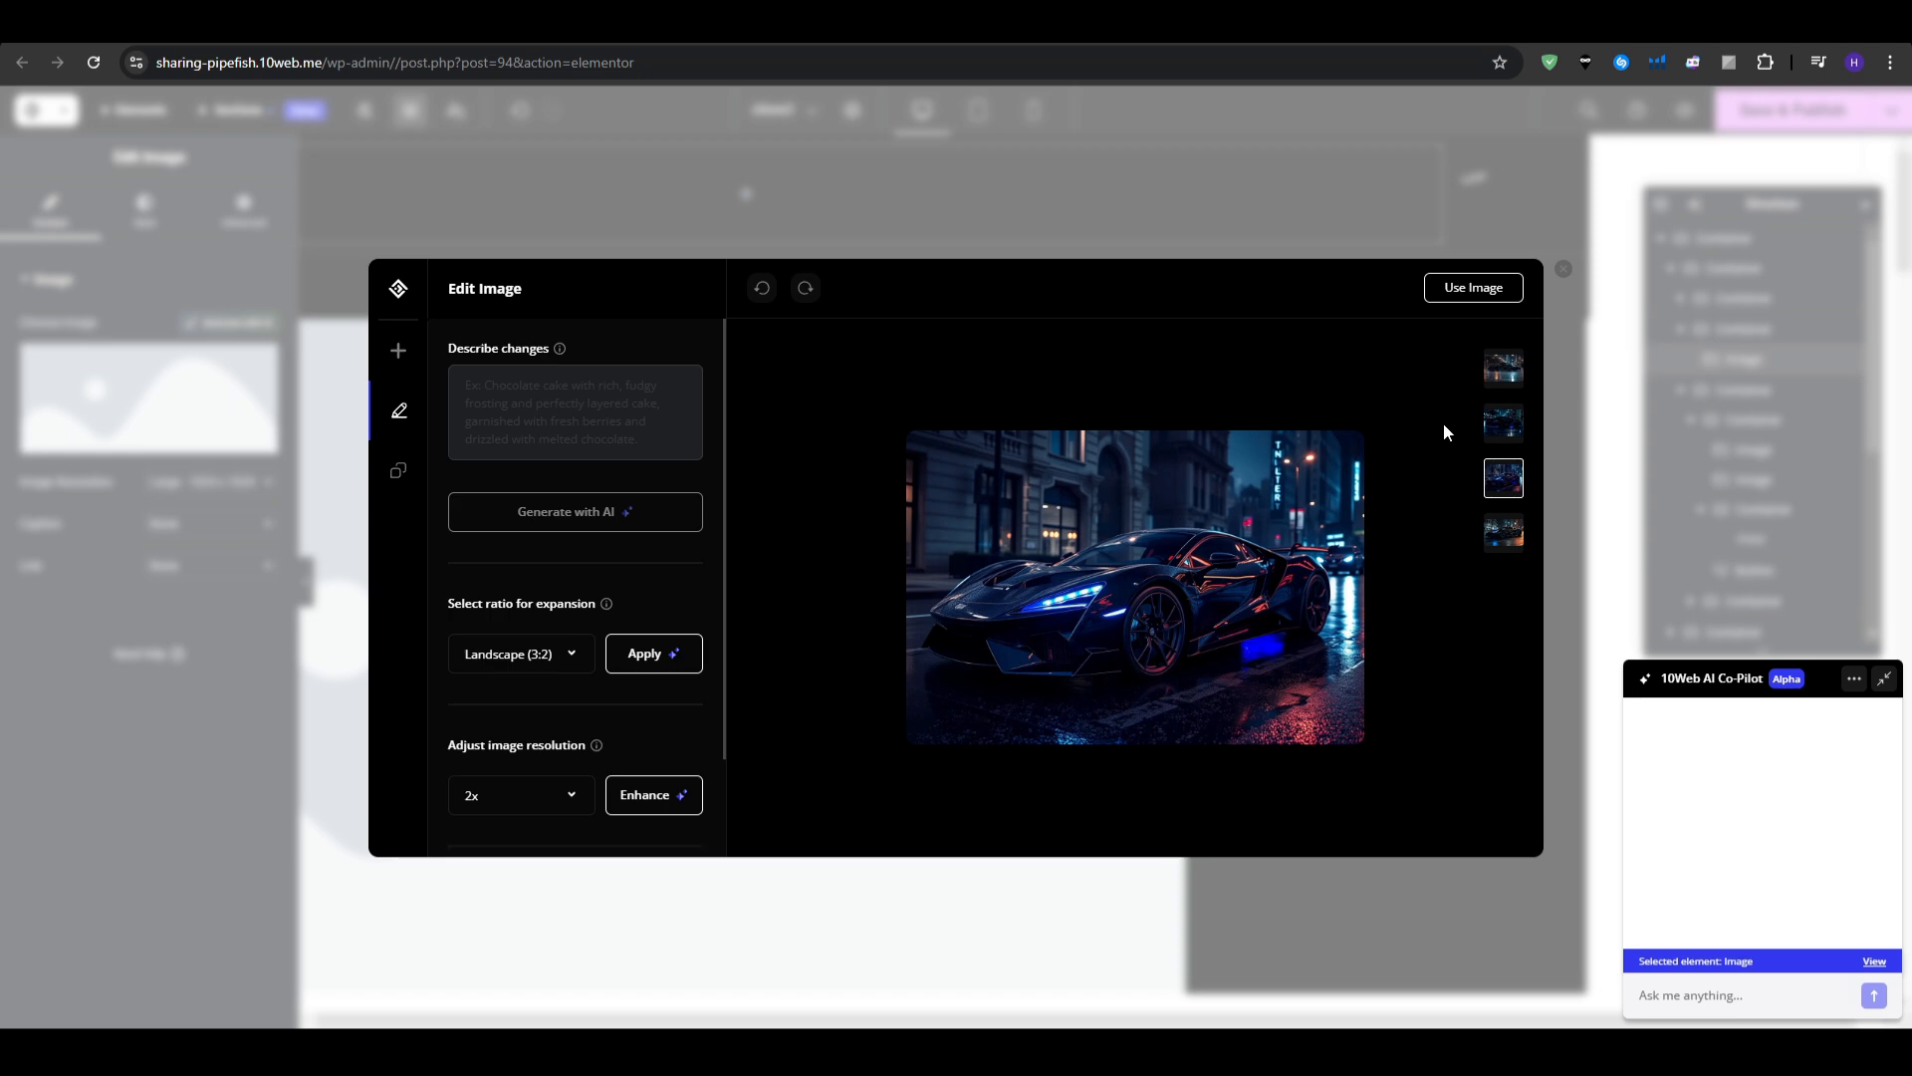
left_click(1473, 288)
left_click(1247, 643)
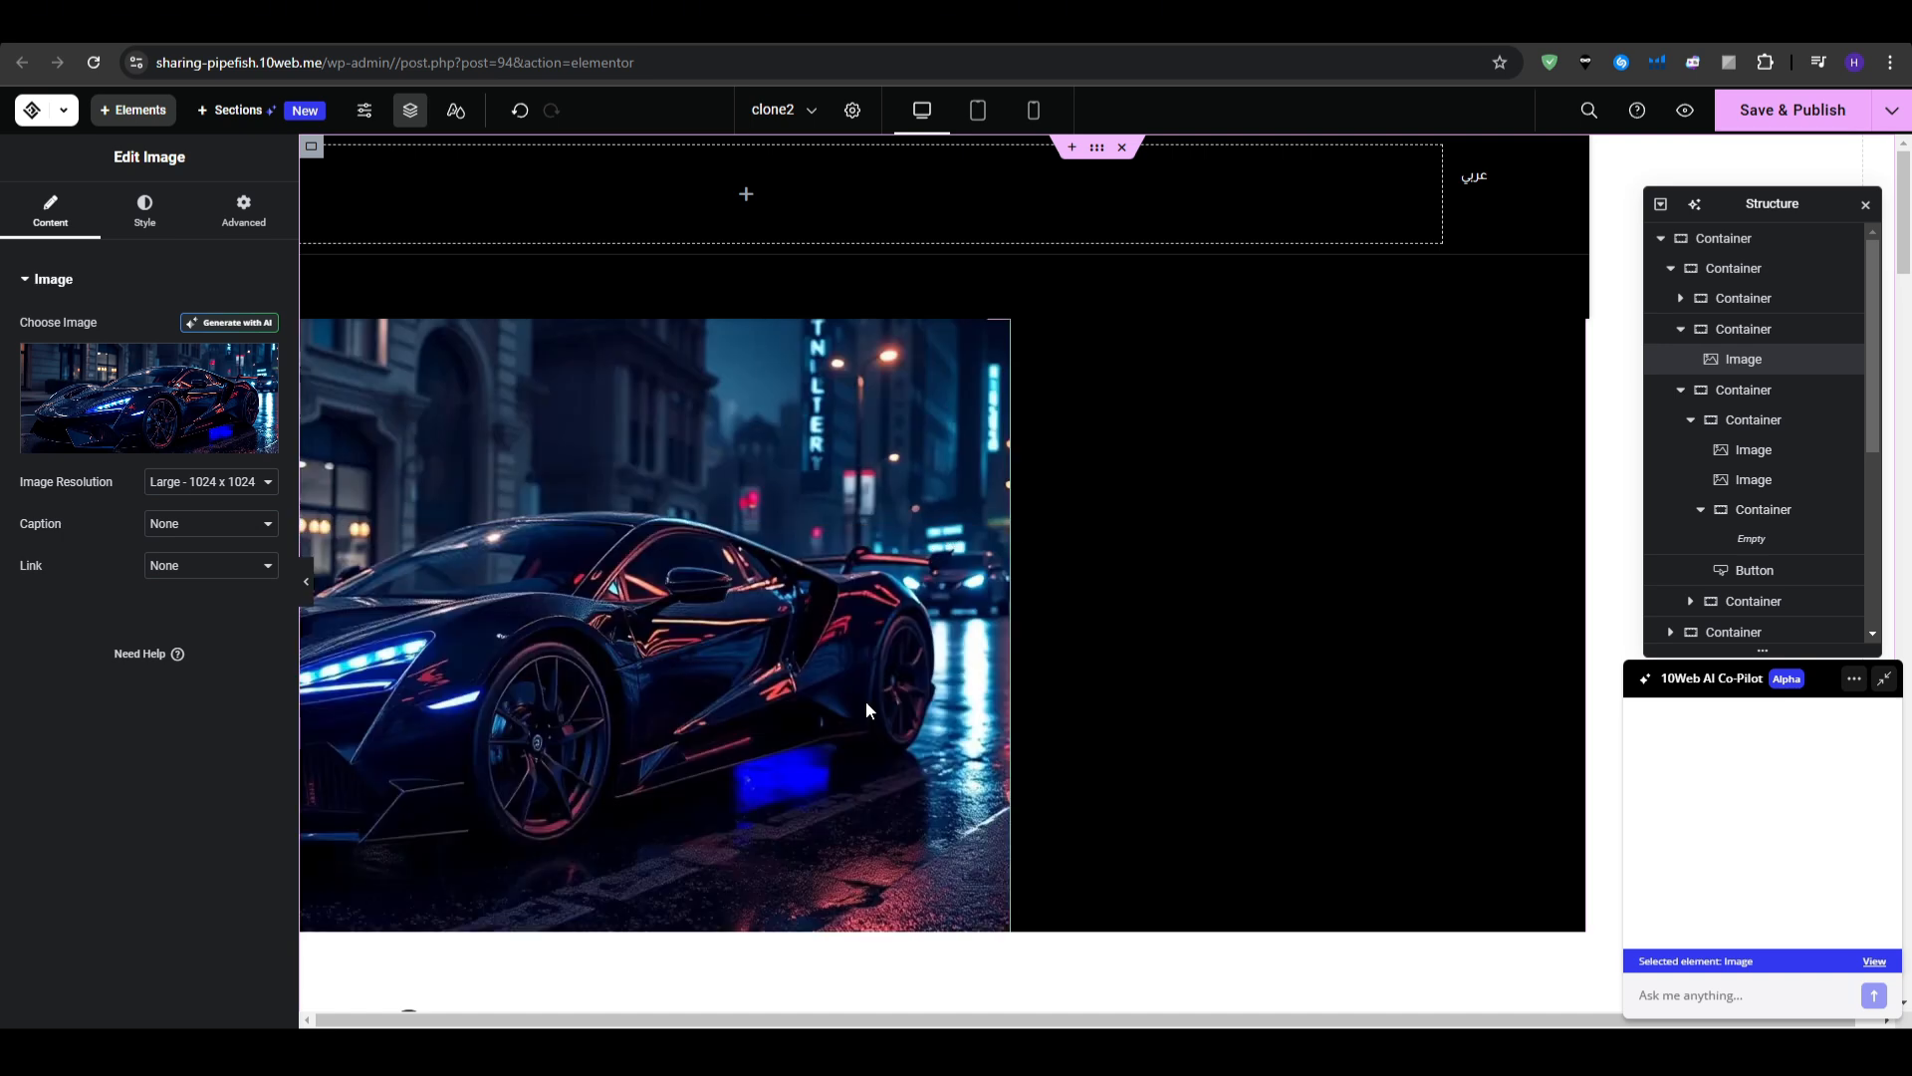
- Reselect the car image, then delete the عربي language button from the header
left_click(571, 935)
left_click(761, 539)
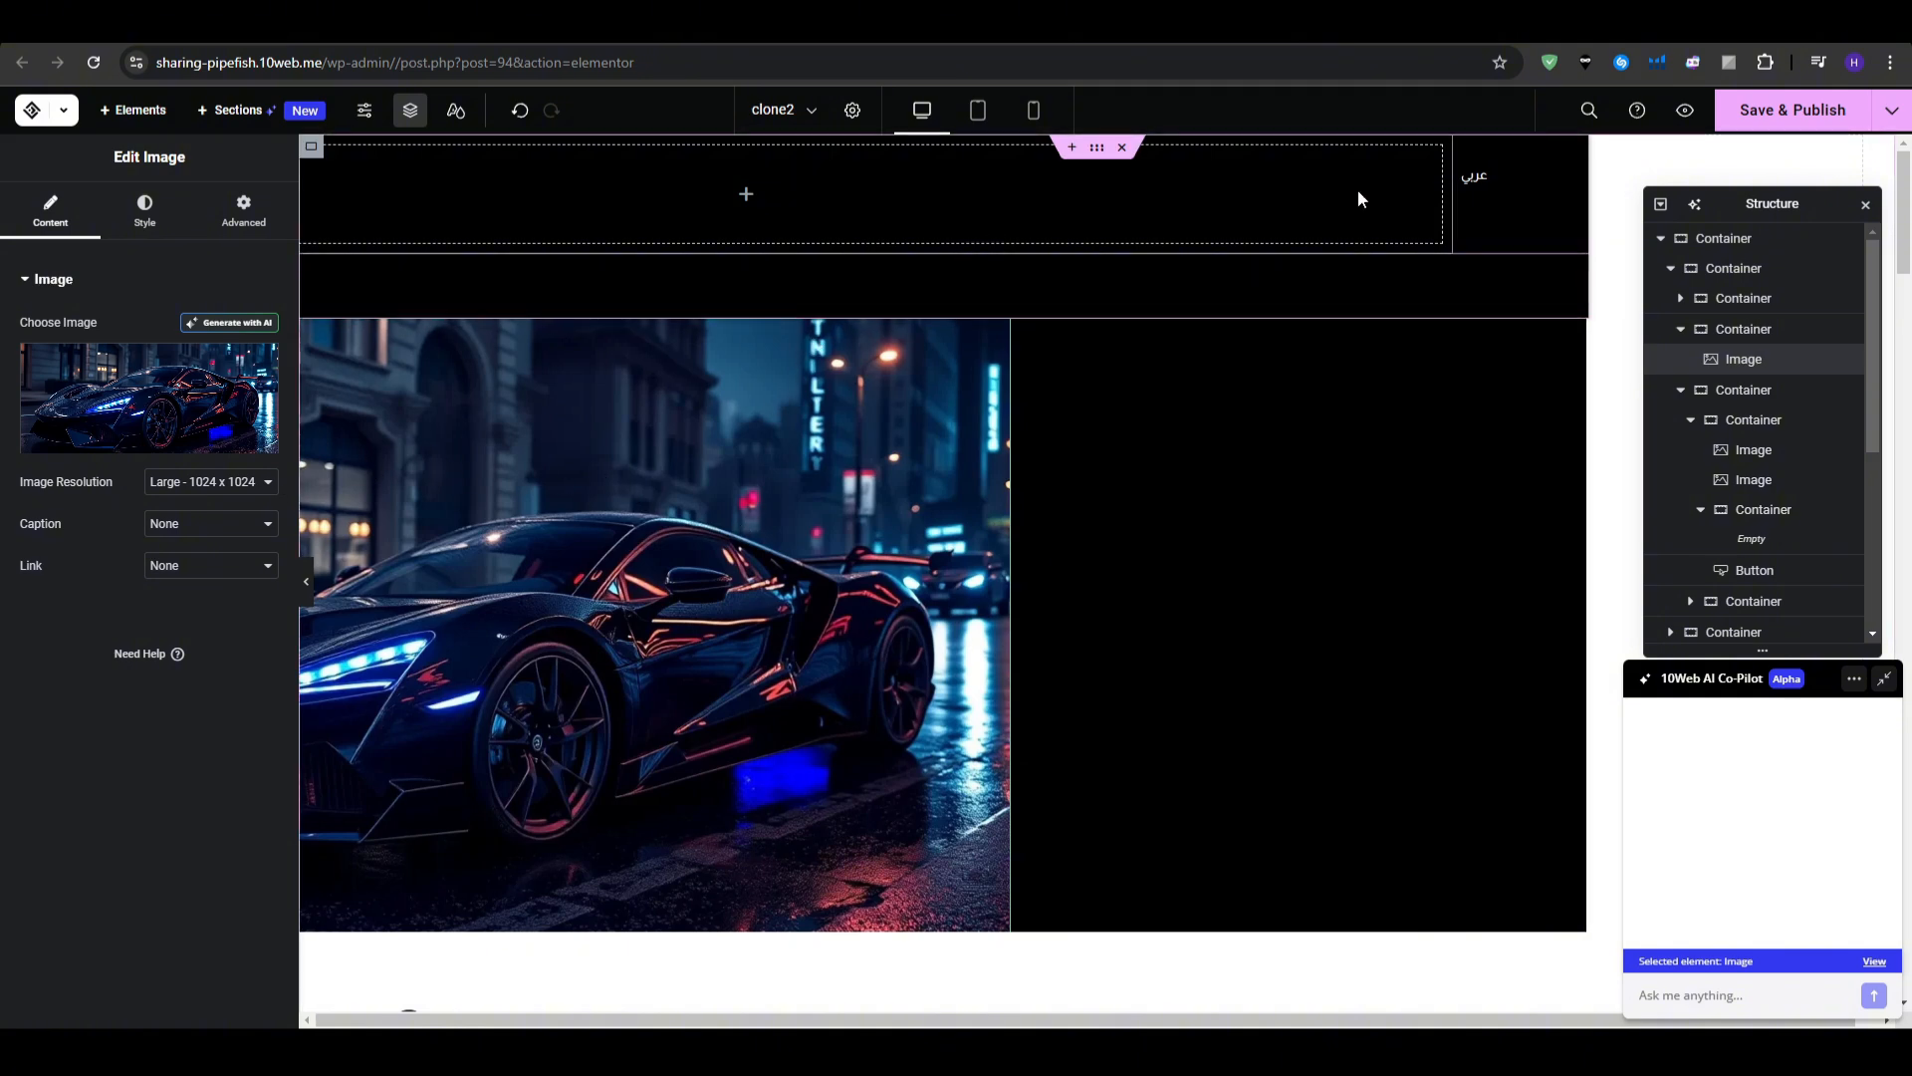
left_click(1480, 181)
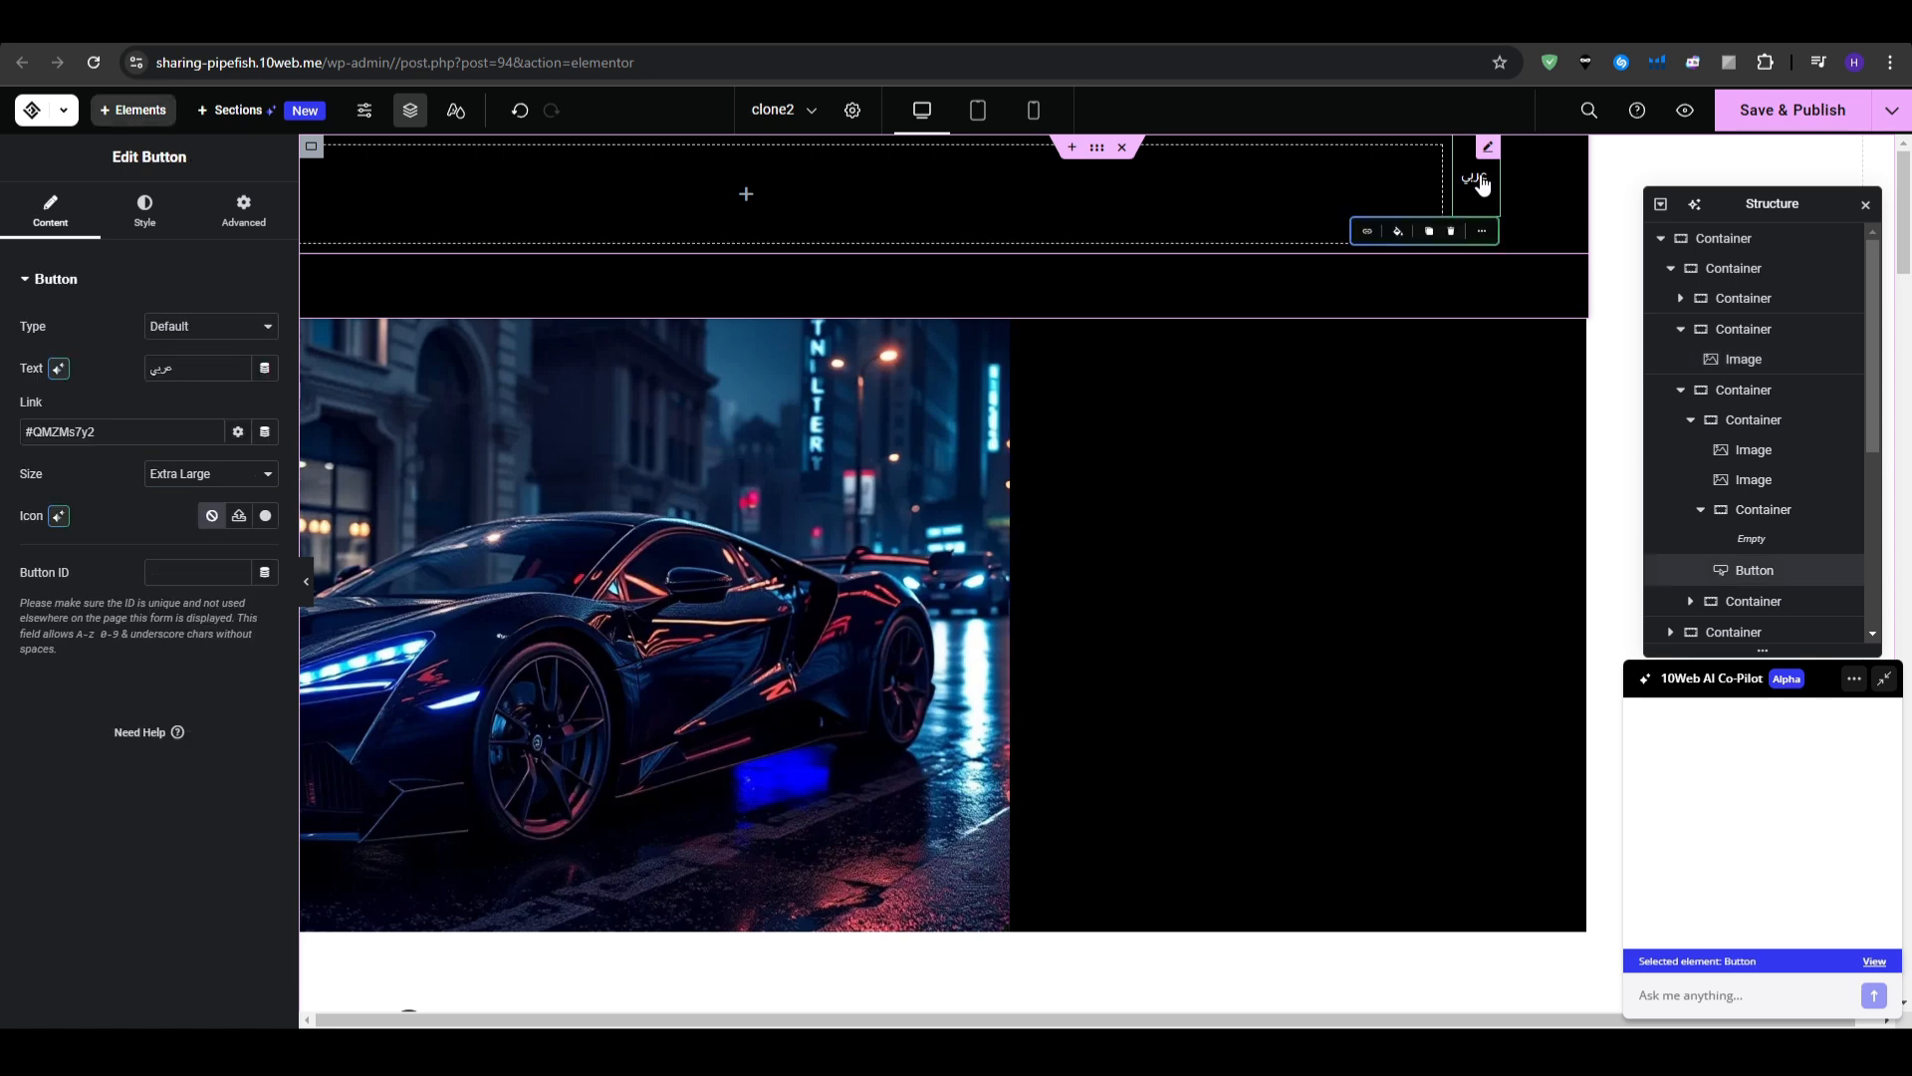
key("Delete")
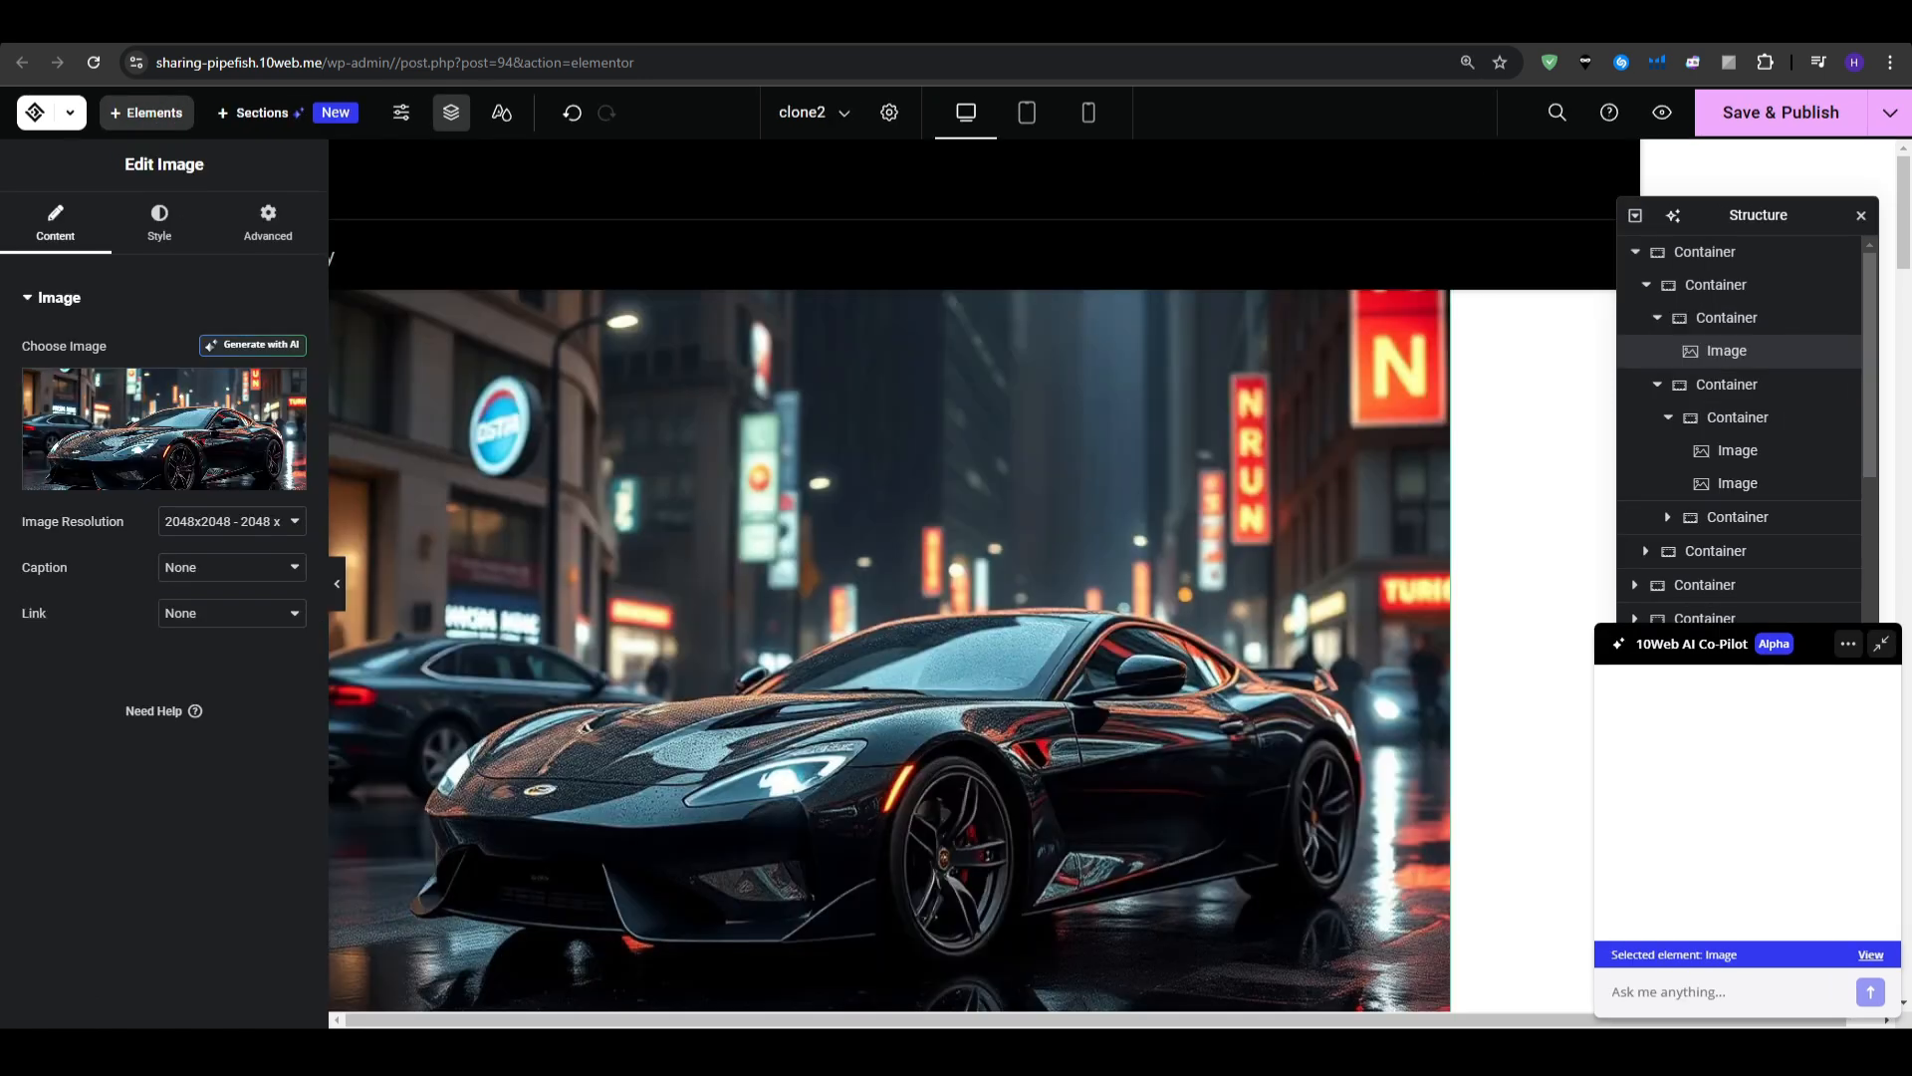
scroll(787, 595, "down", 10)
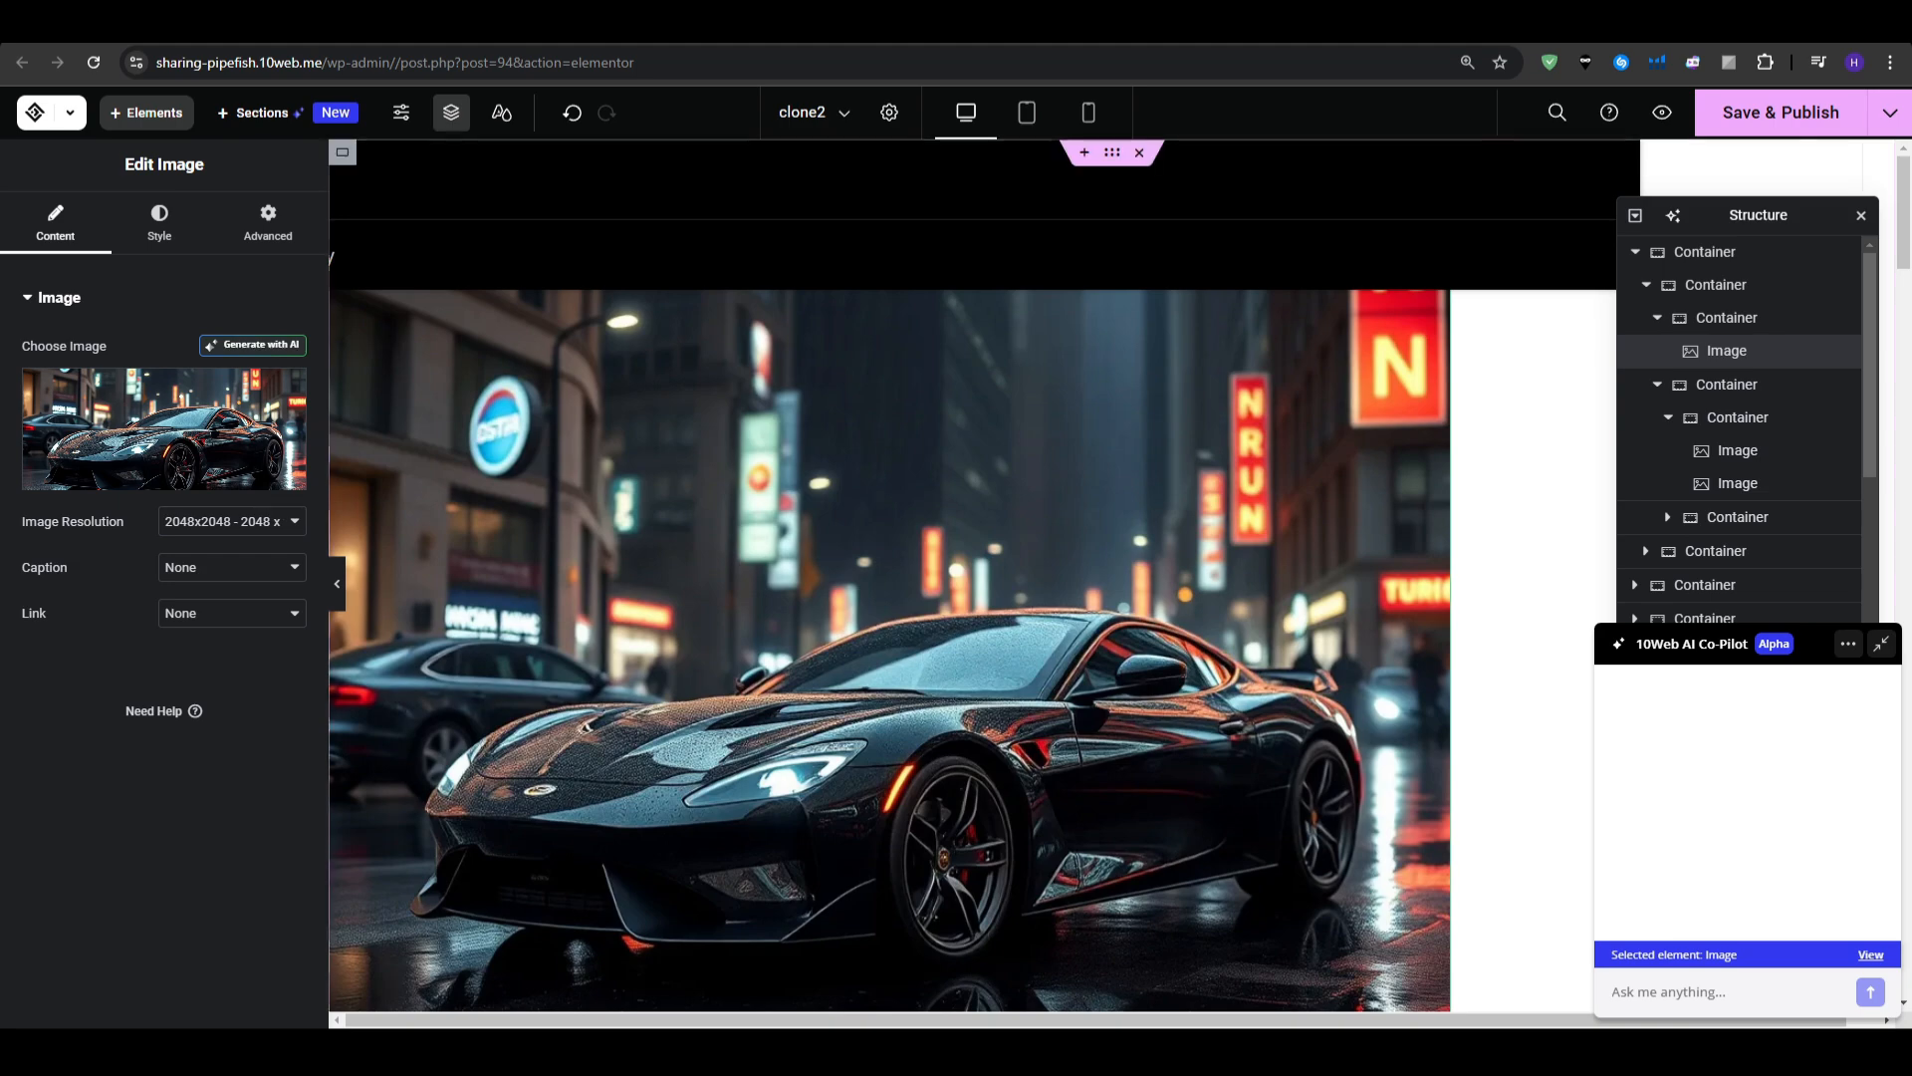
scroll(787, 595, "down", 15)
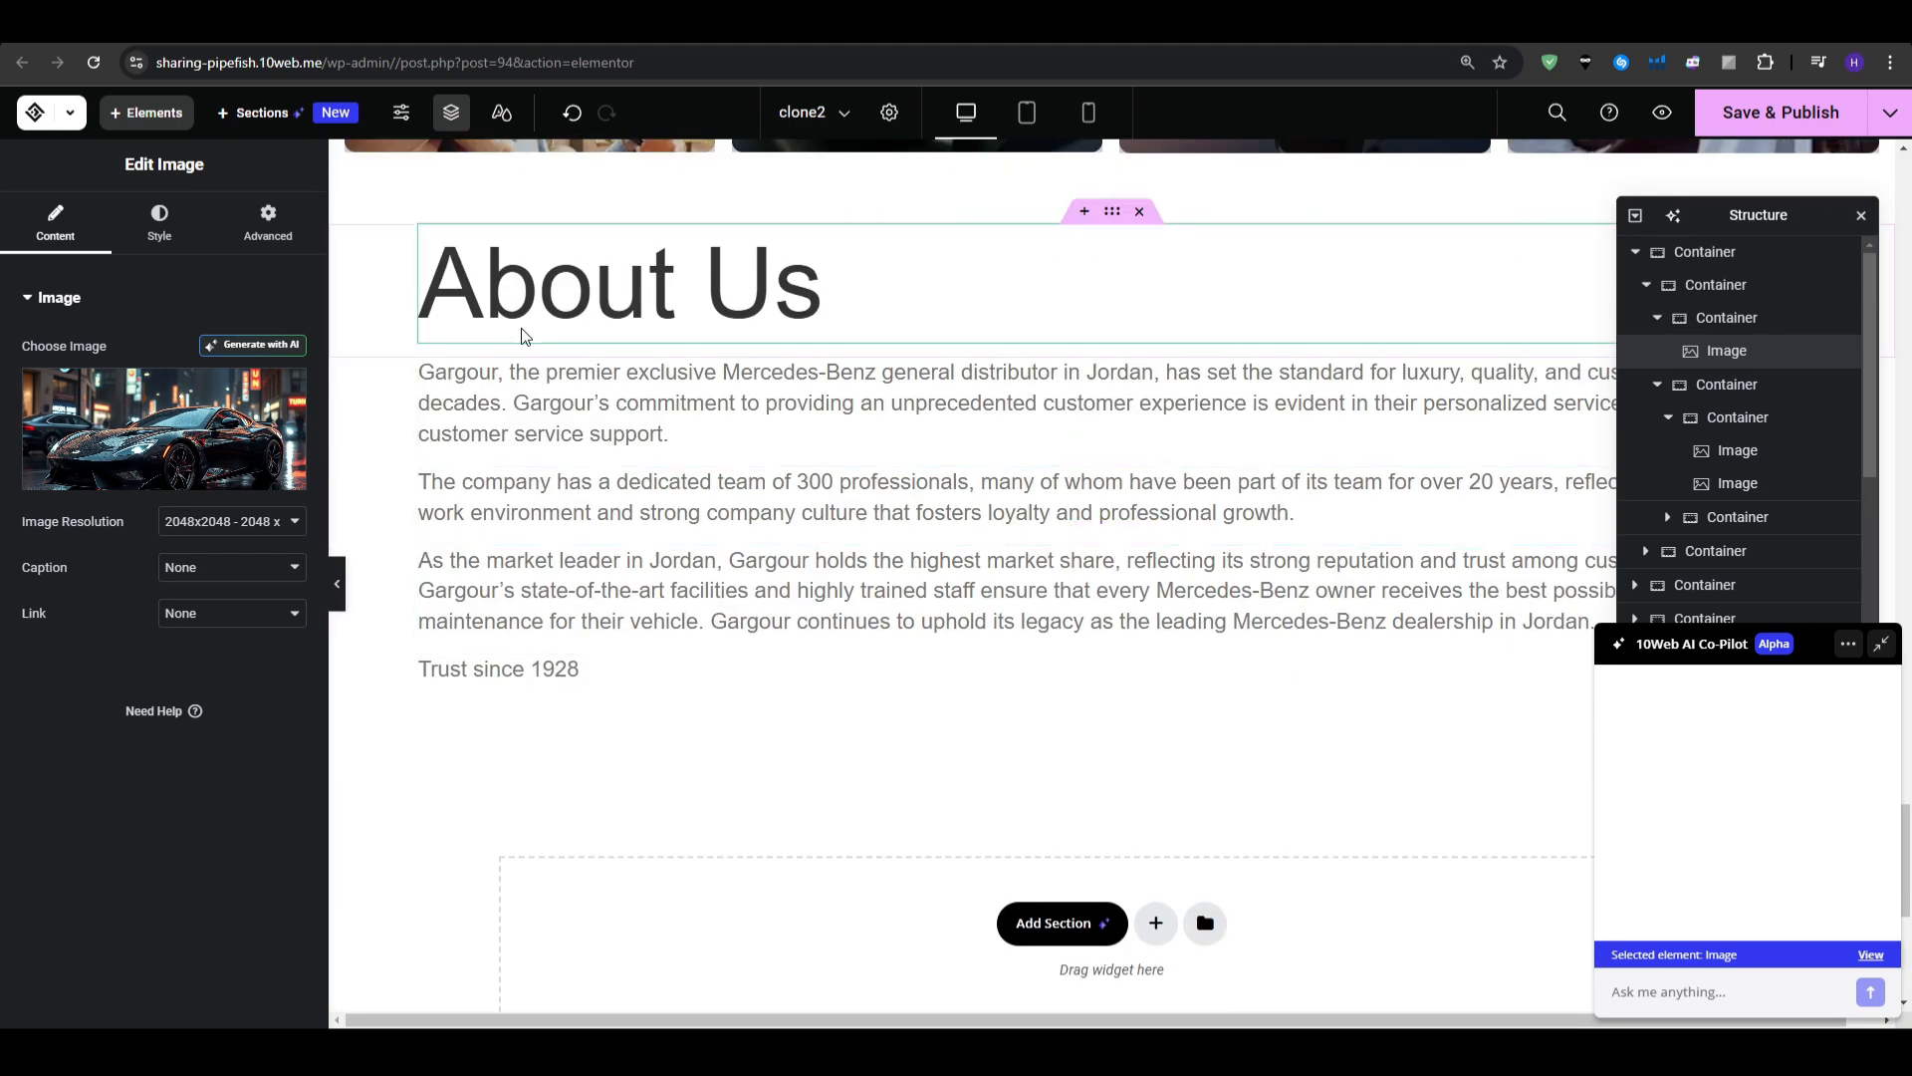
- Delete the team-of-300, market-leader and 'Trust since 1928' paragraphs from the About Us section
left_click(538, 398)
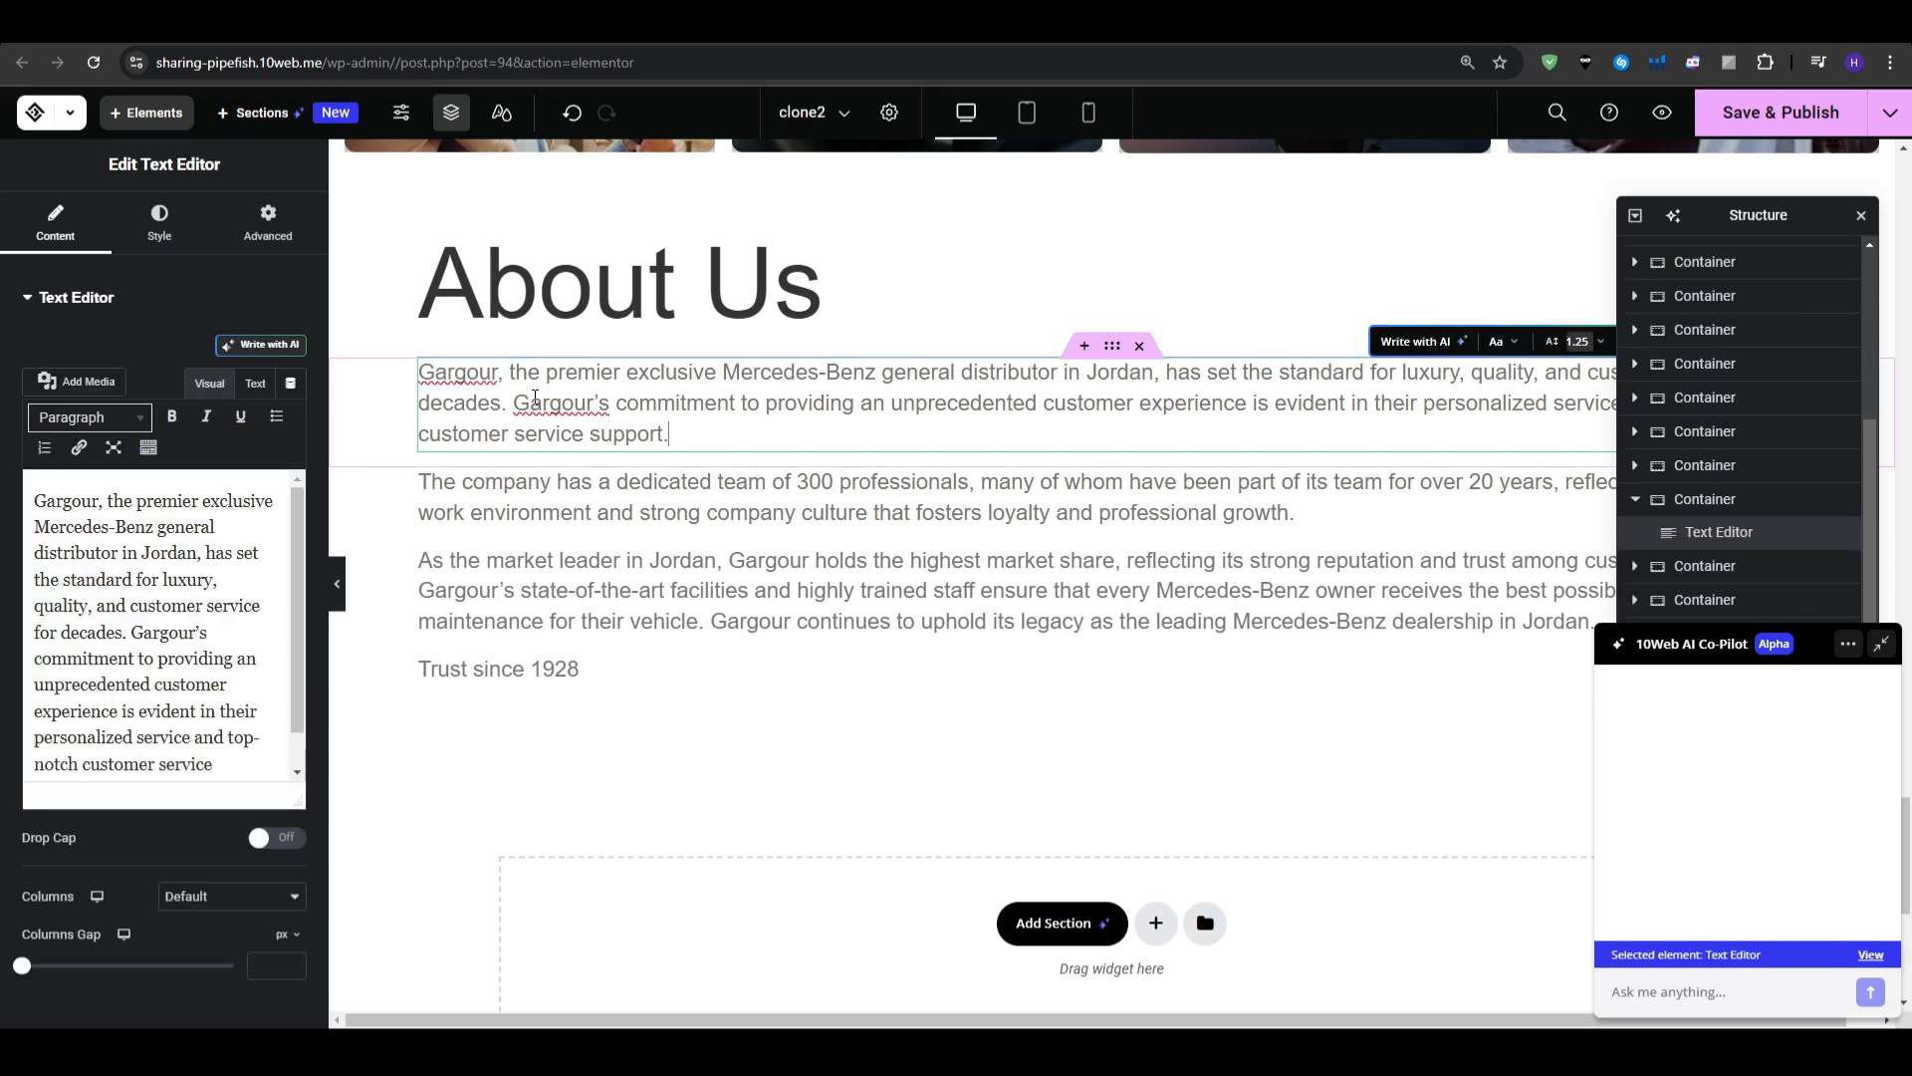
left_click(993, 522)
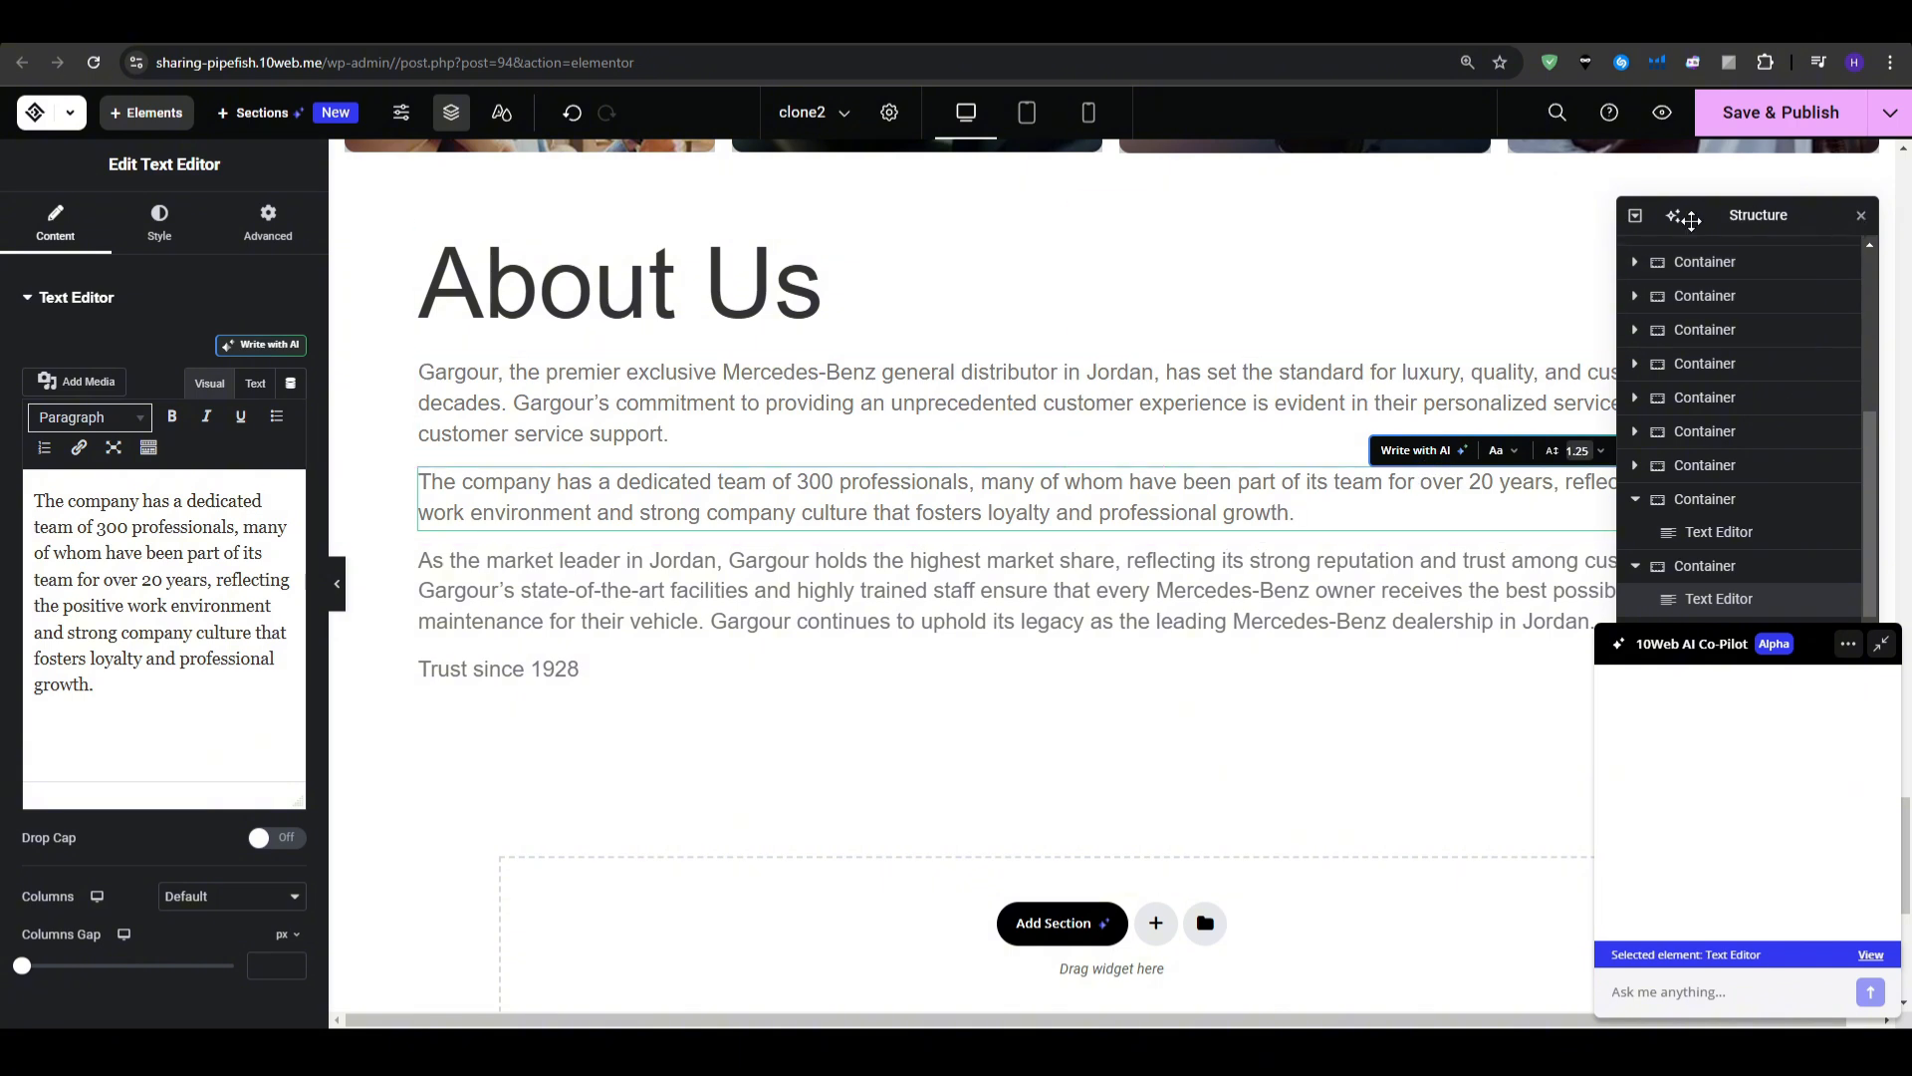
left_click(1635, 219)
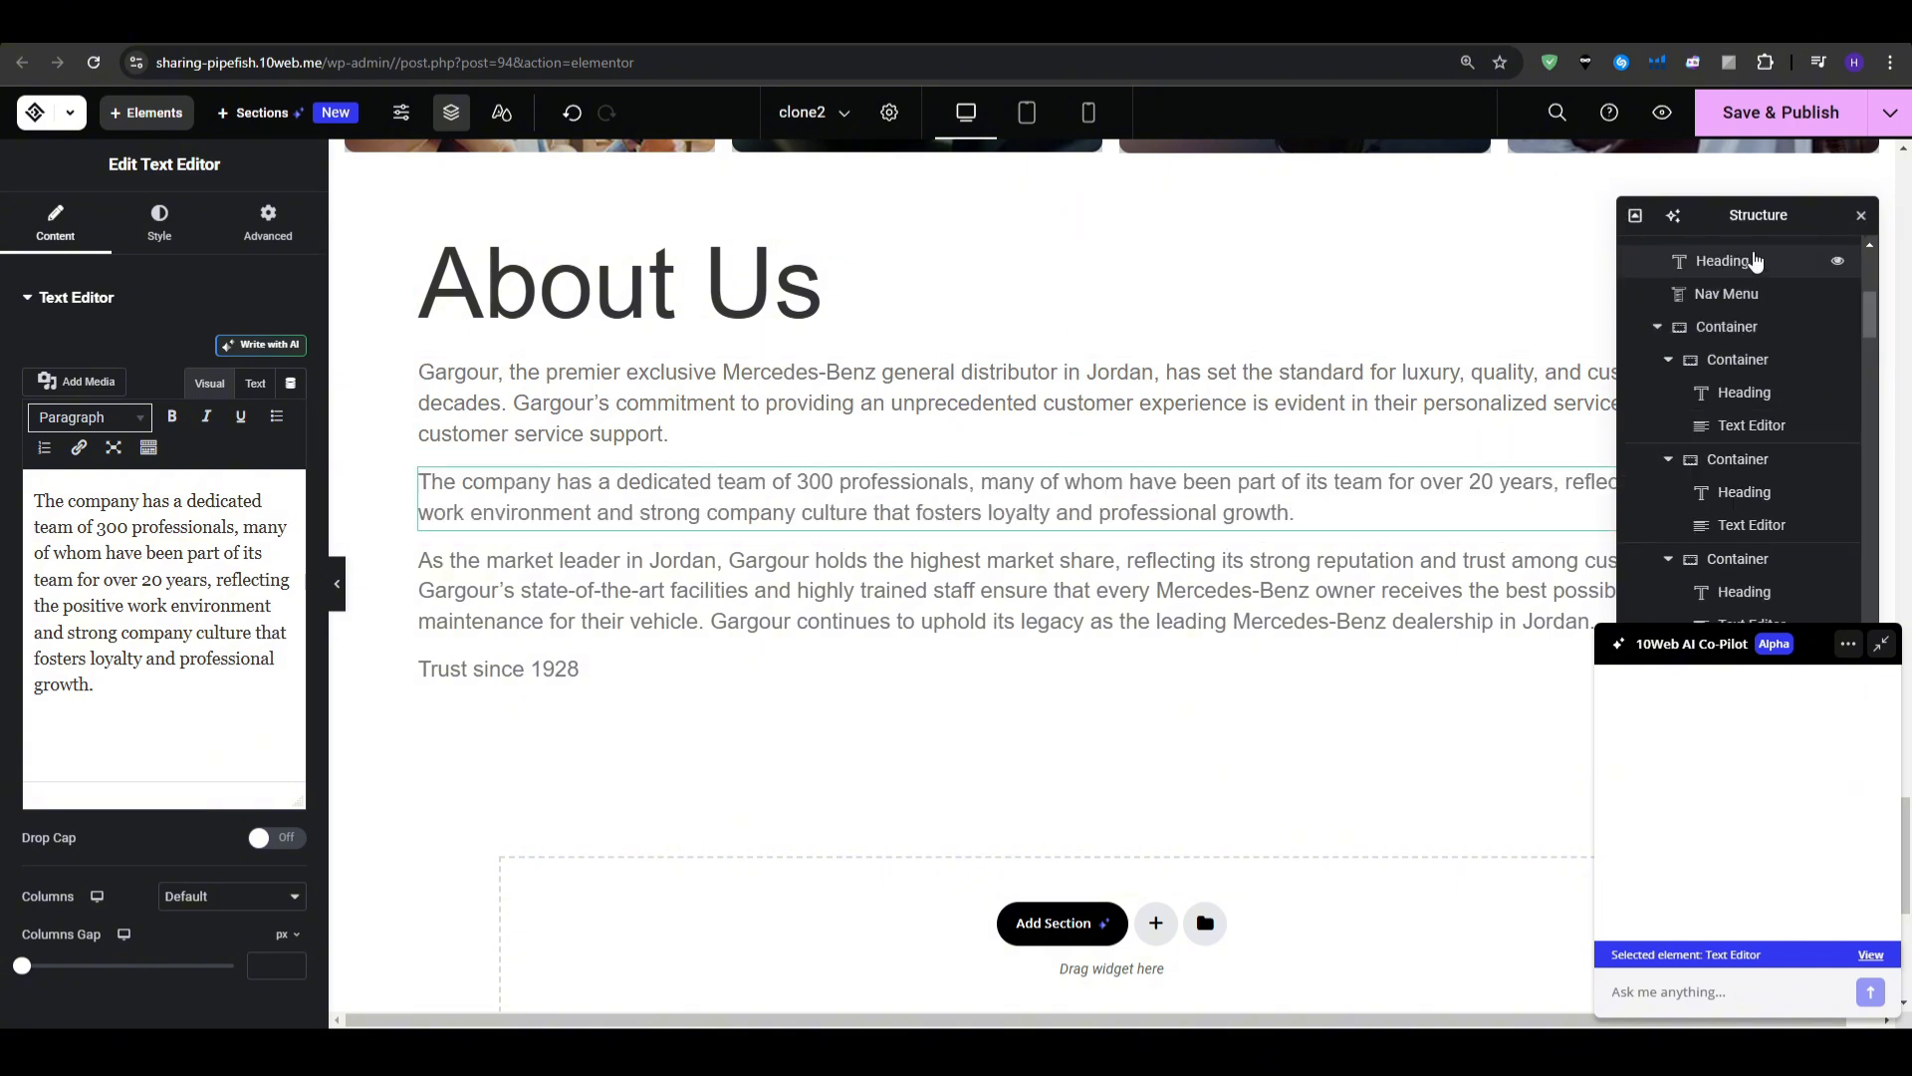
left_click_drag(1711, 215, 1735, 443)
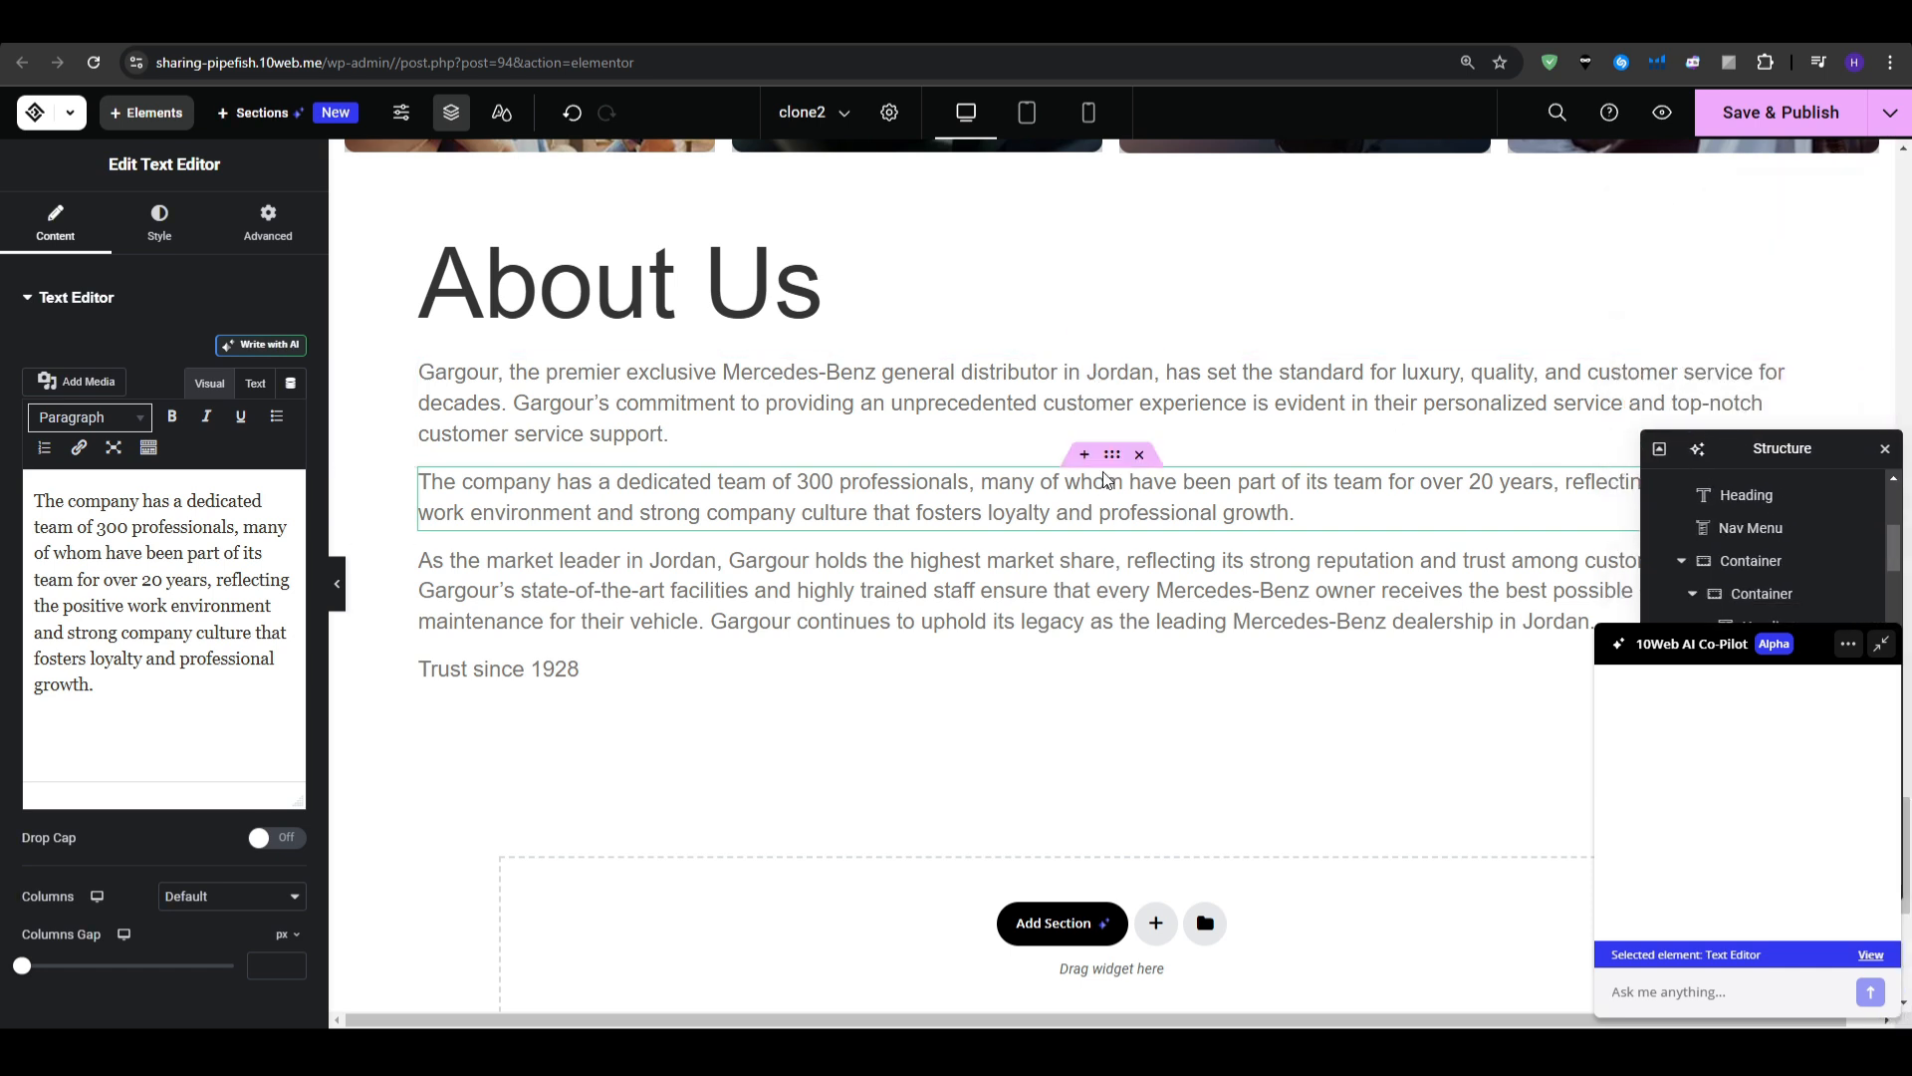
left_click(1139, 454)
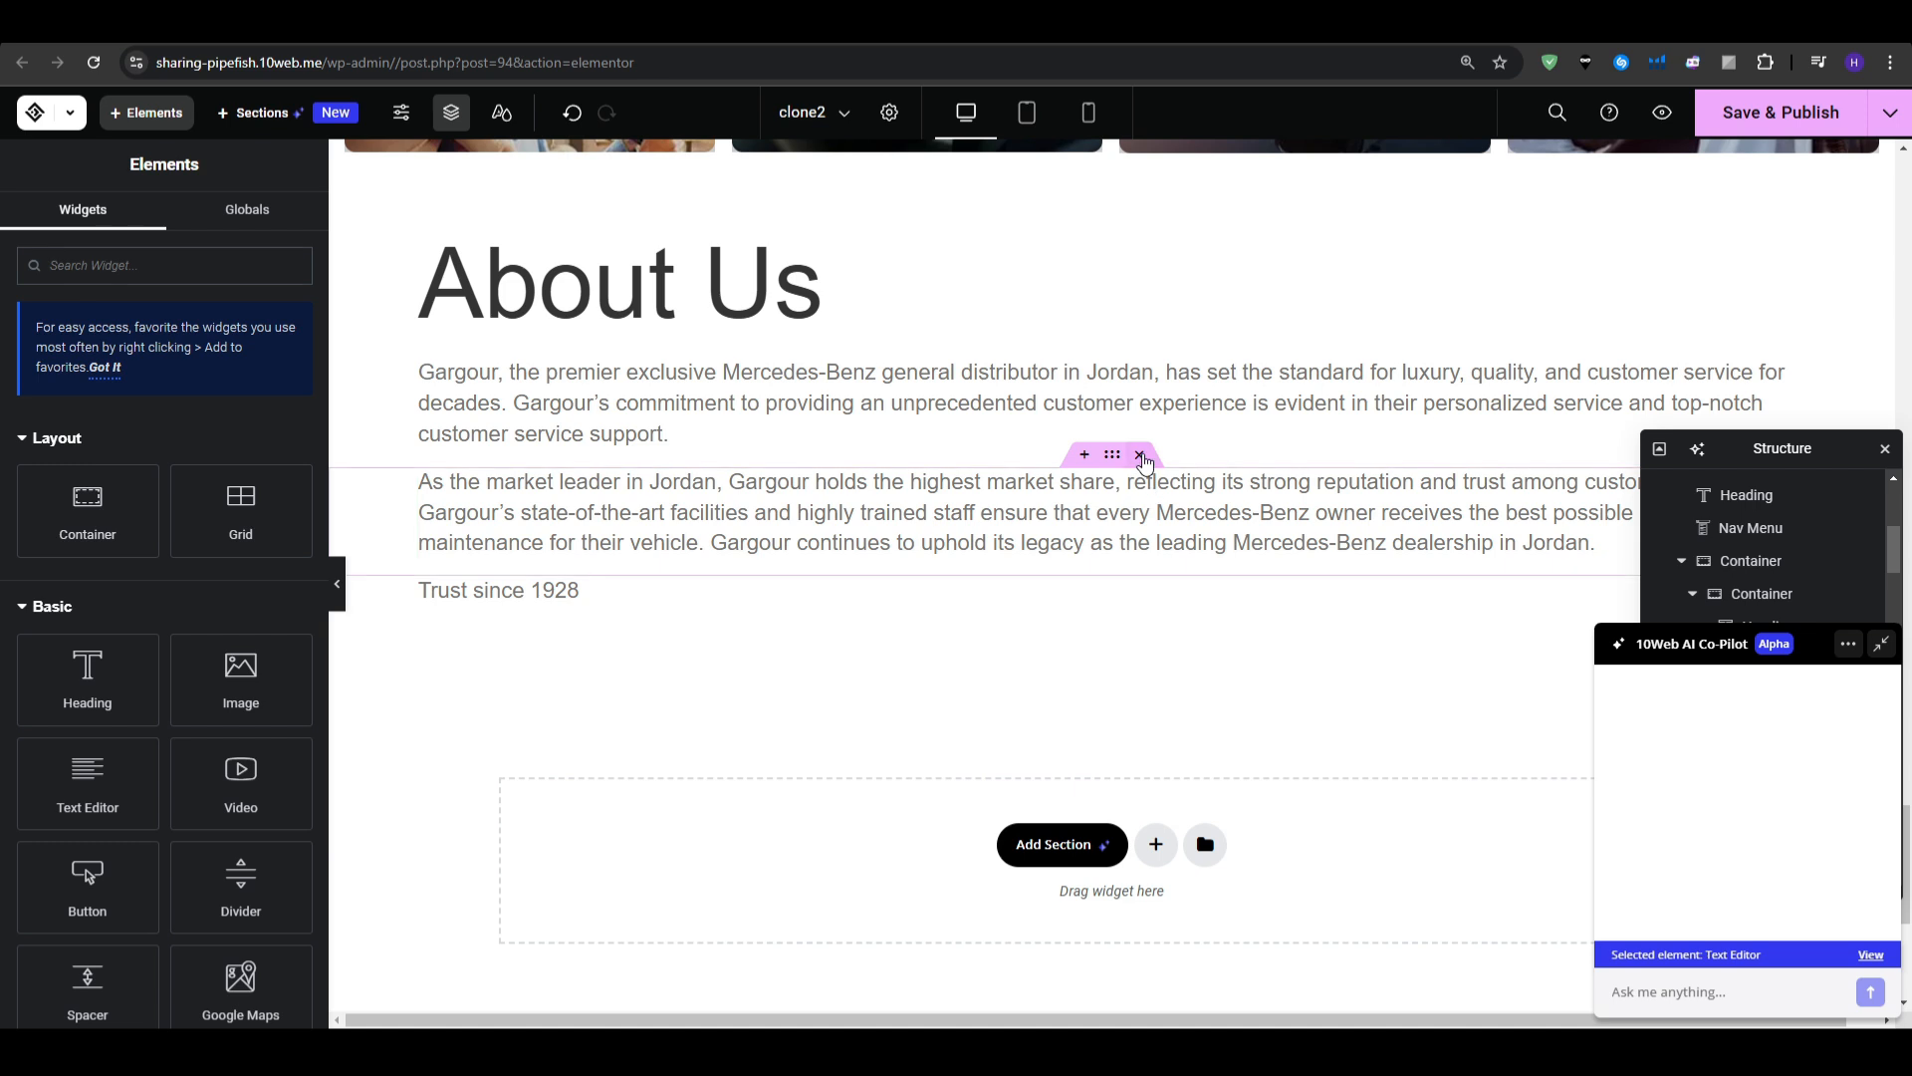
left_click(1140, 454)
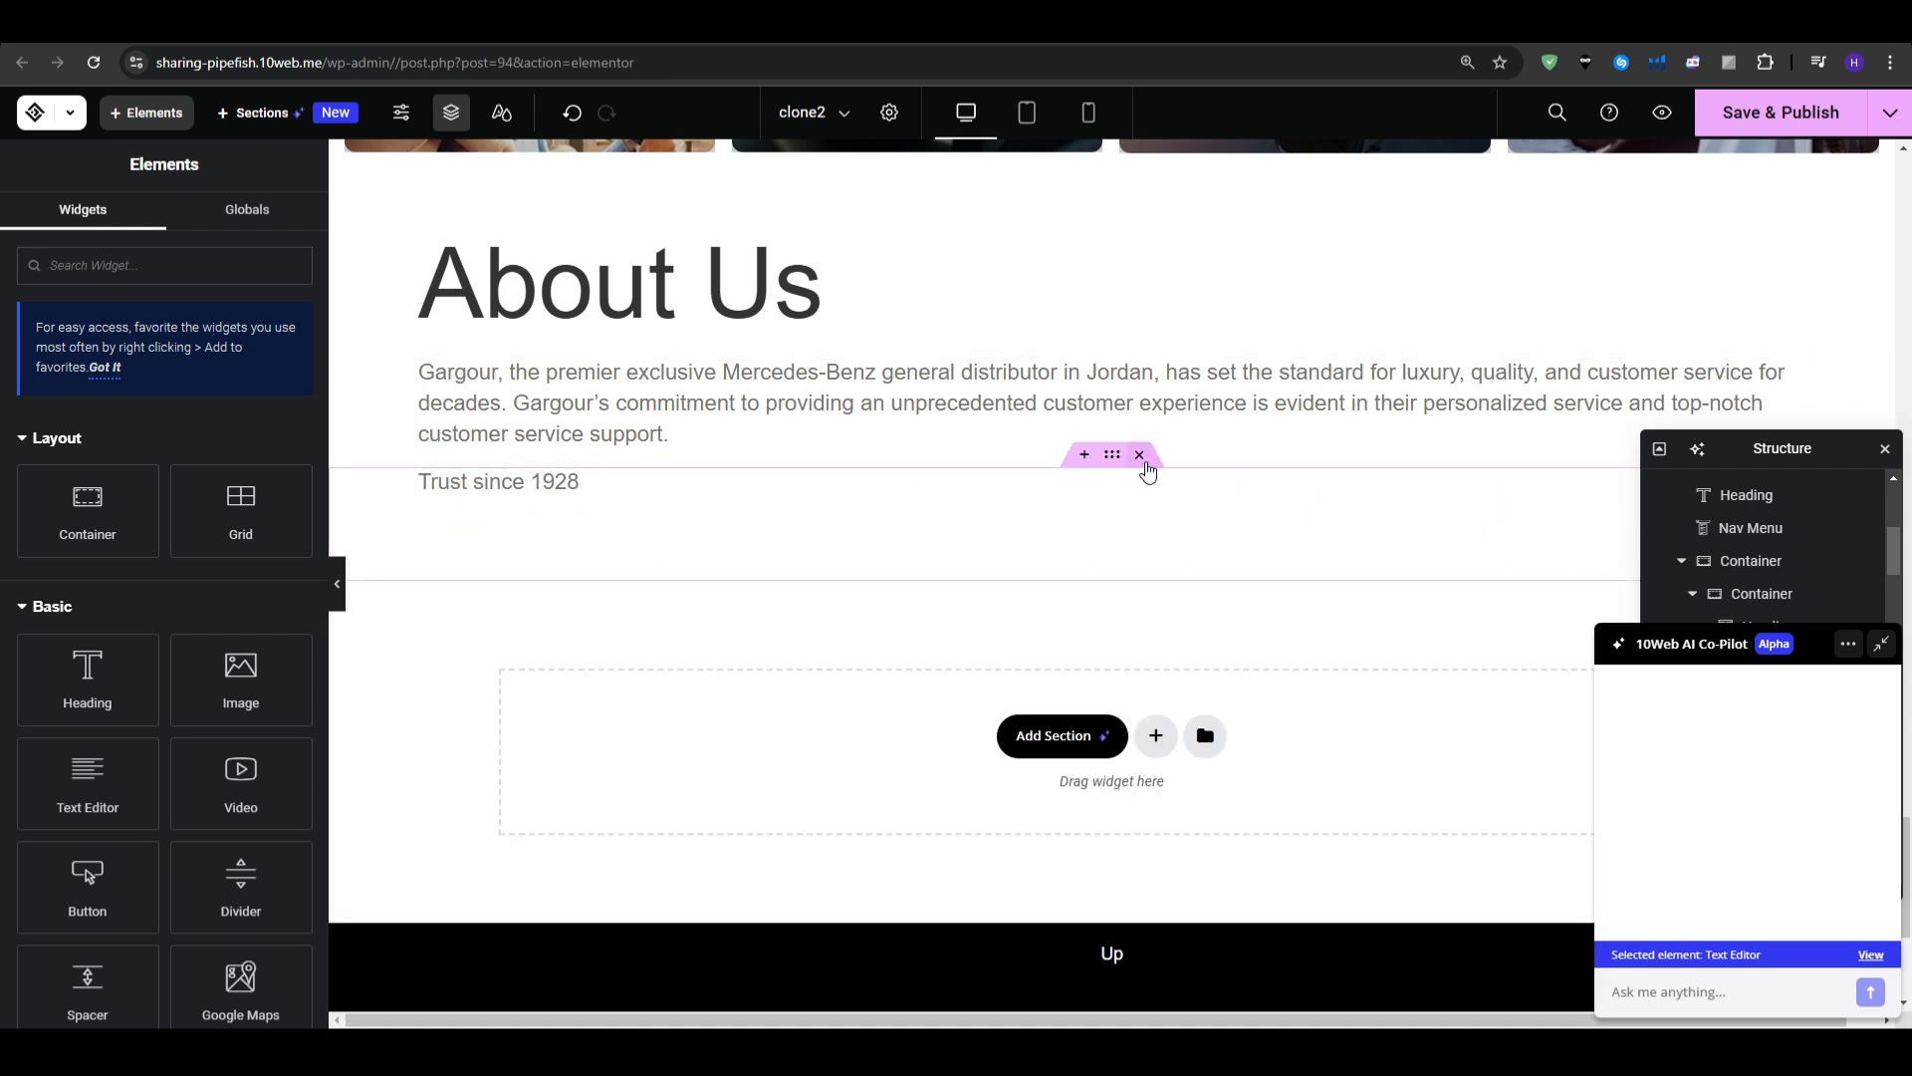
left_click(1139, 457)
- Replace the remaining About Us paragraph with the pasted Ash Cars 88 dealership description
left_click(526, 488)
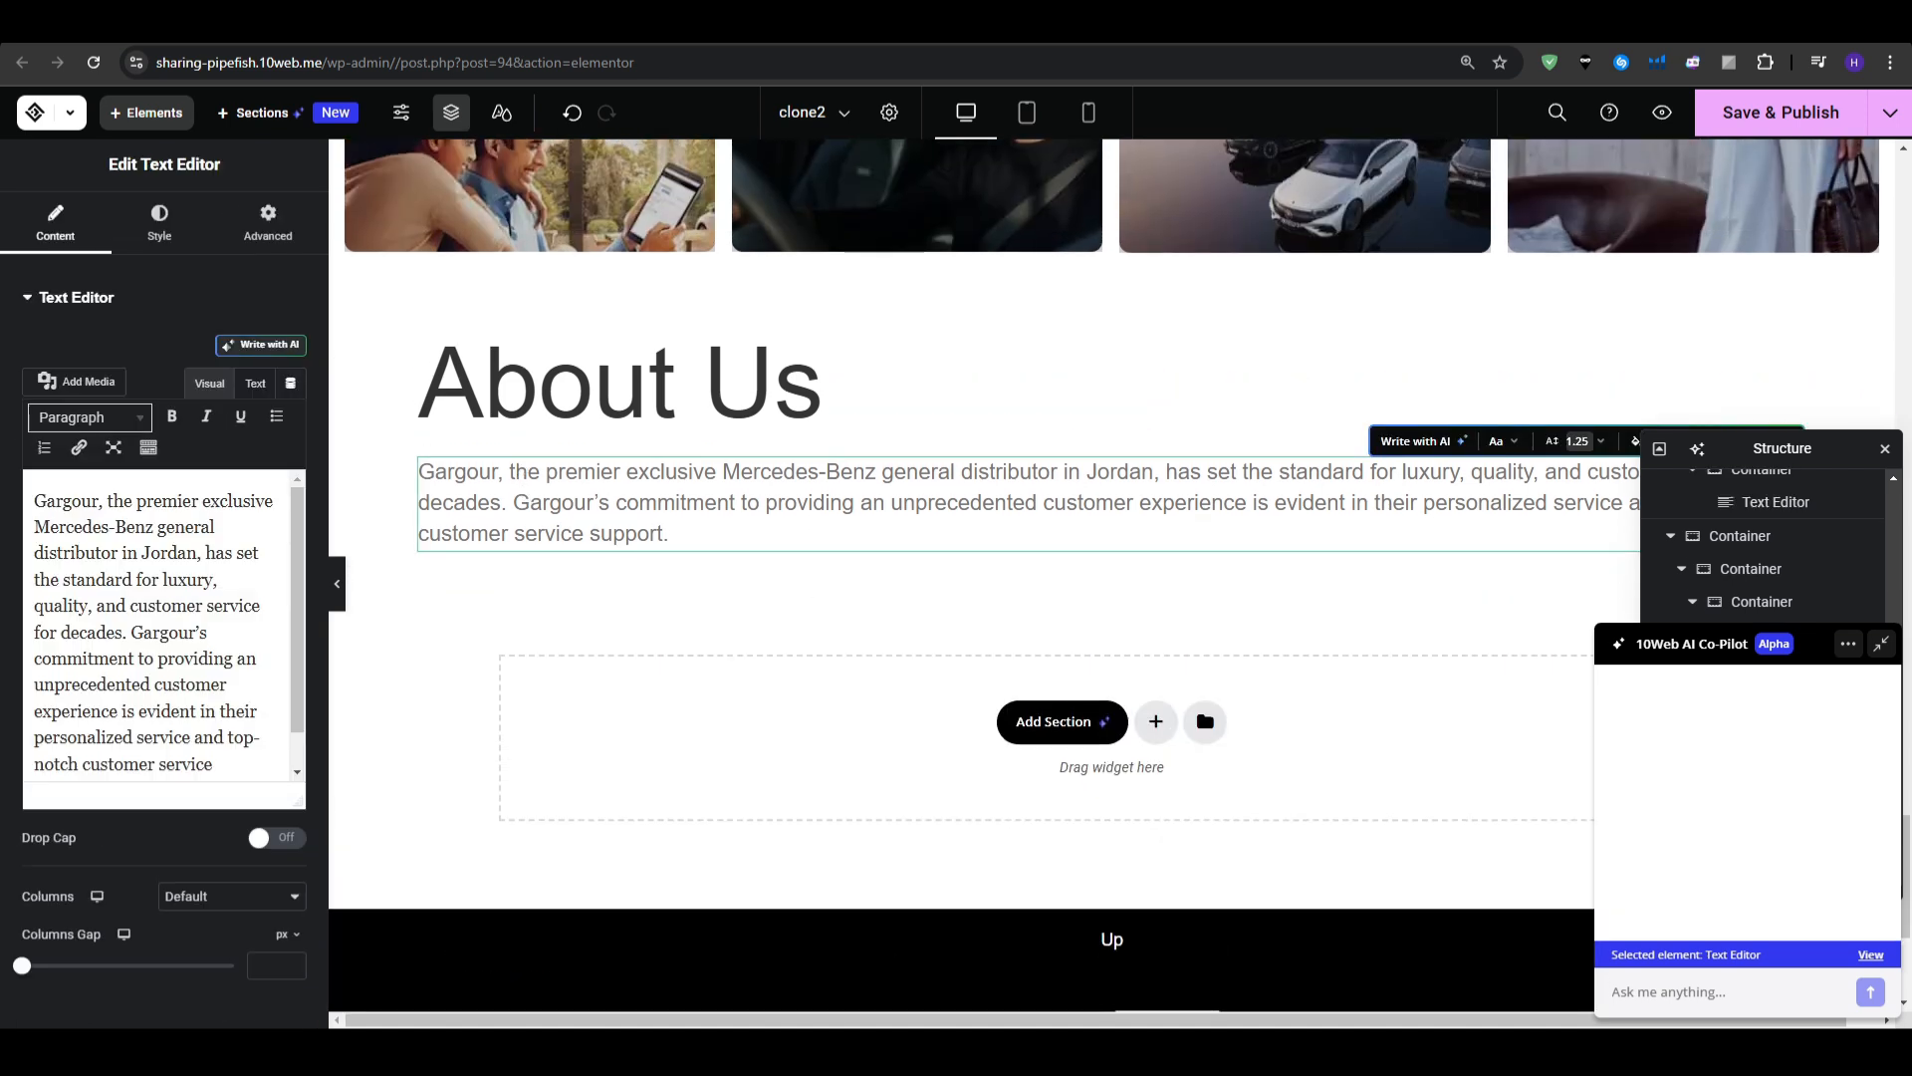
left_click(201, 594)
key("ctrl+a")
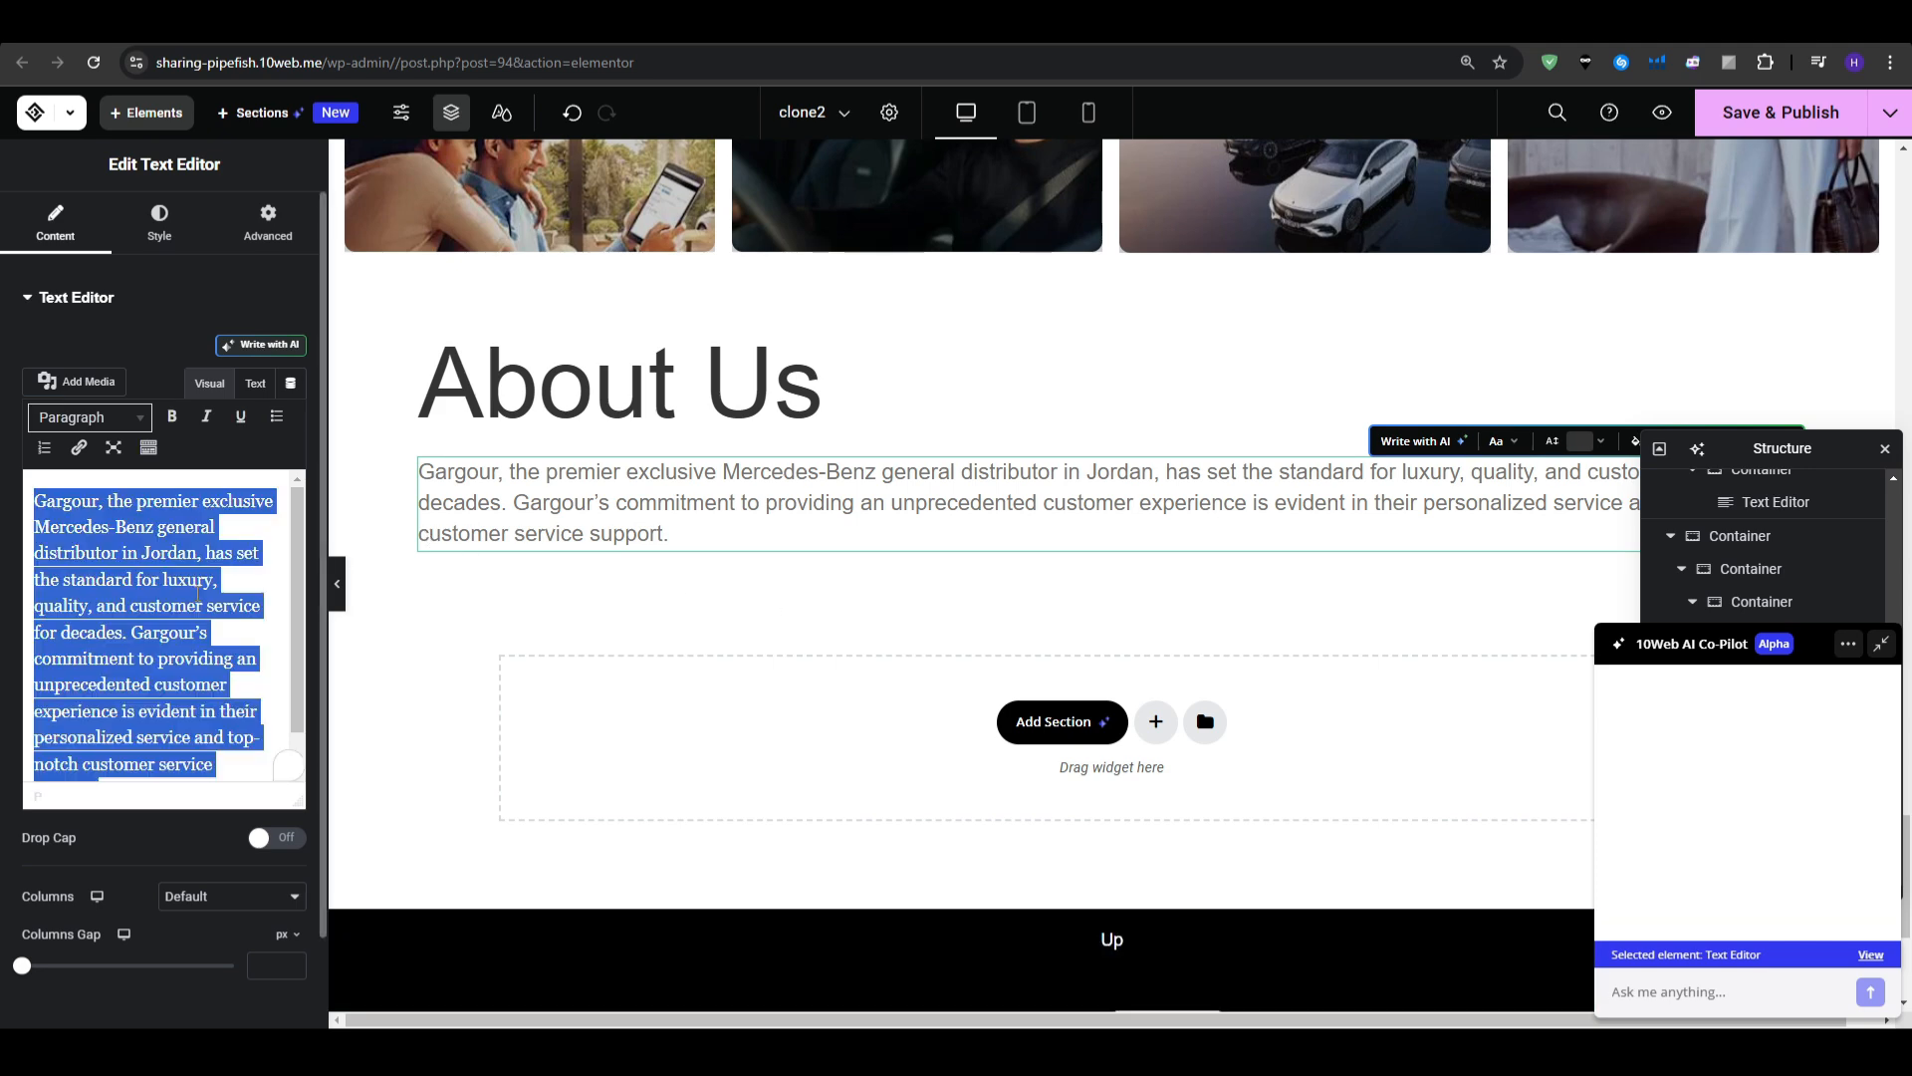
key("ctrl+v")
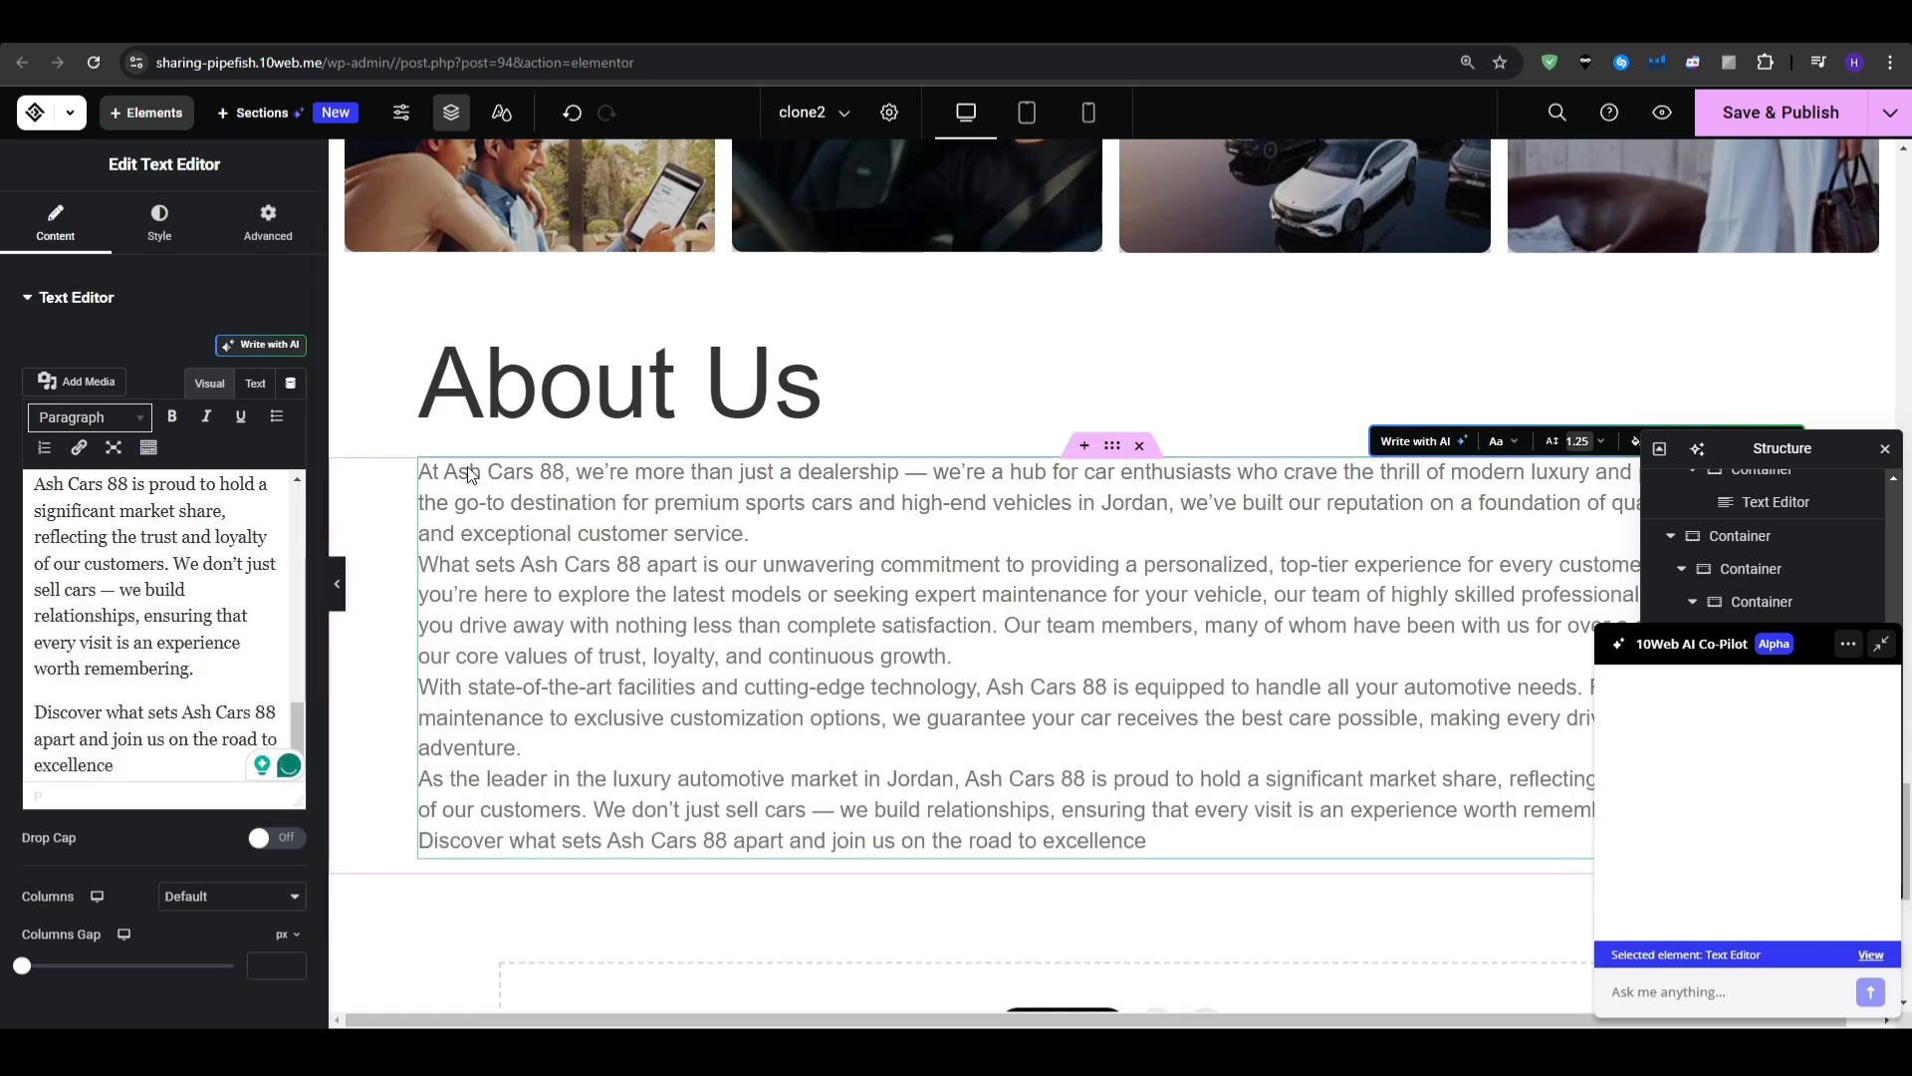
left_click(1849, 371)
- Delete the Spotlight car-cards container, the In the Spotlight heading and the Discover text block
scroll(593, 782, "down", 3)
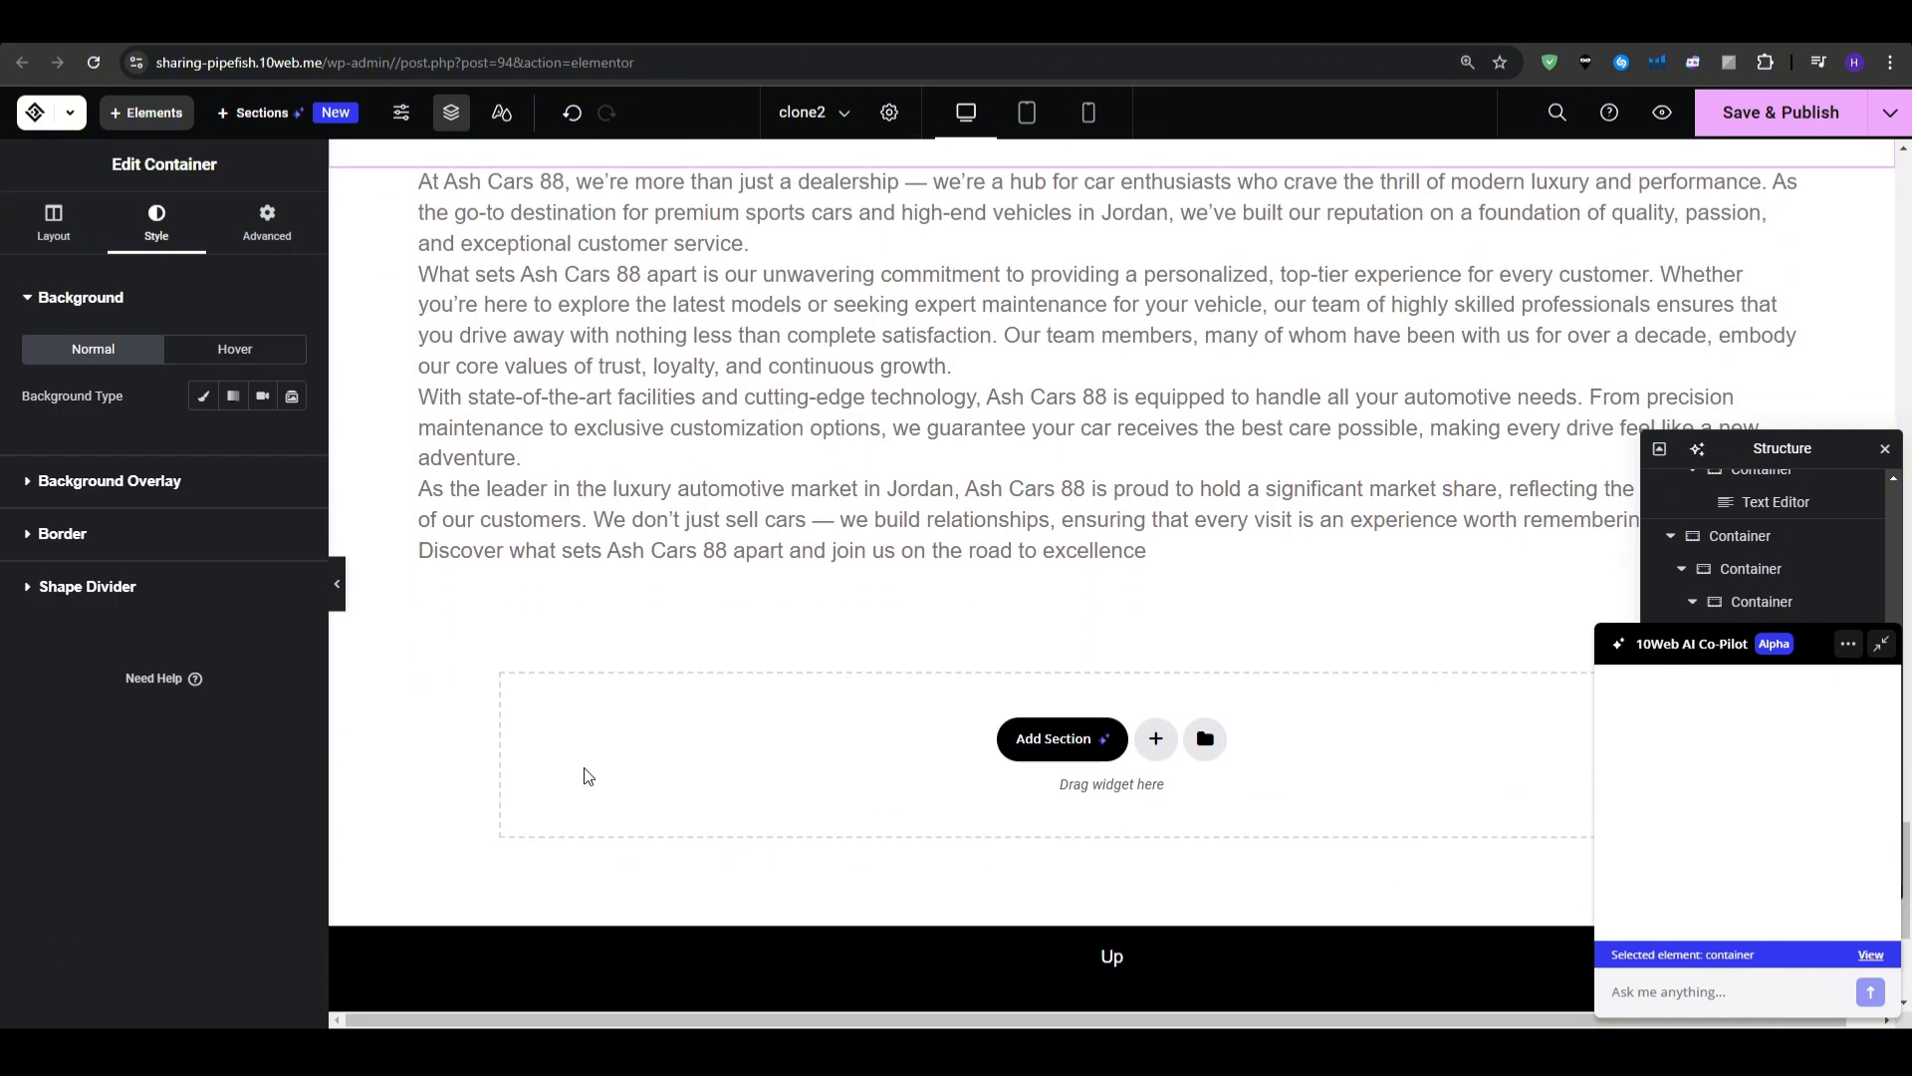
scroll(590, 769, "up", 3)
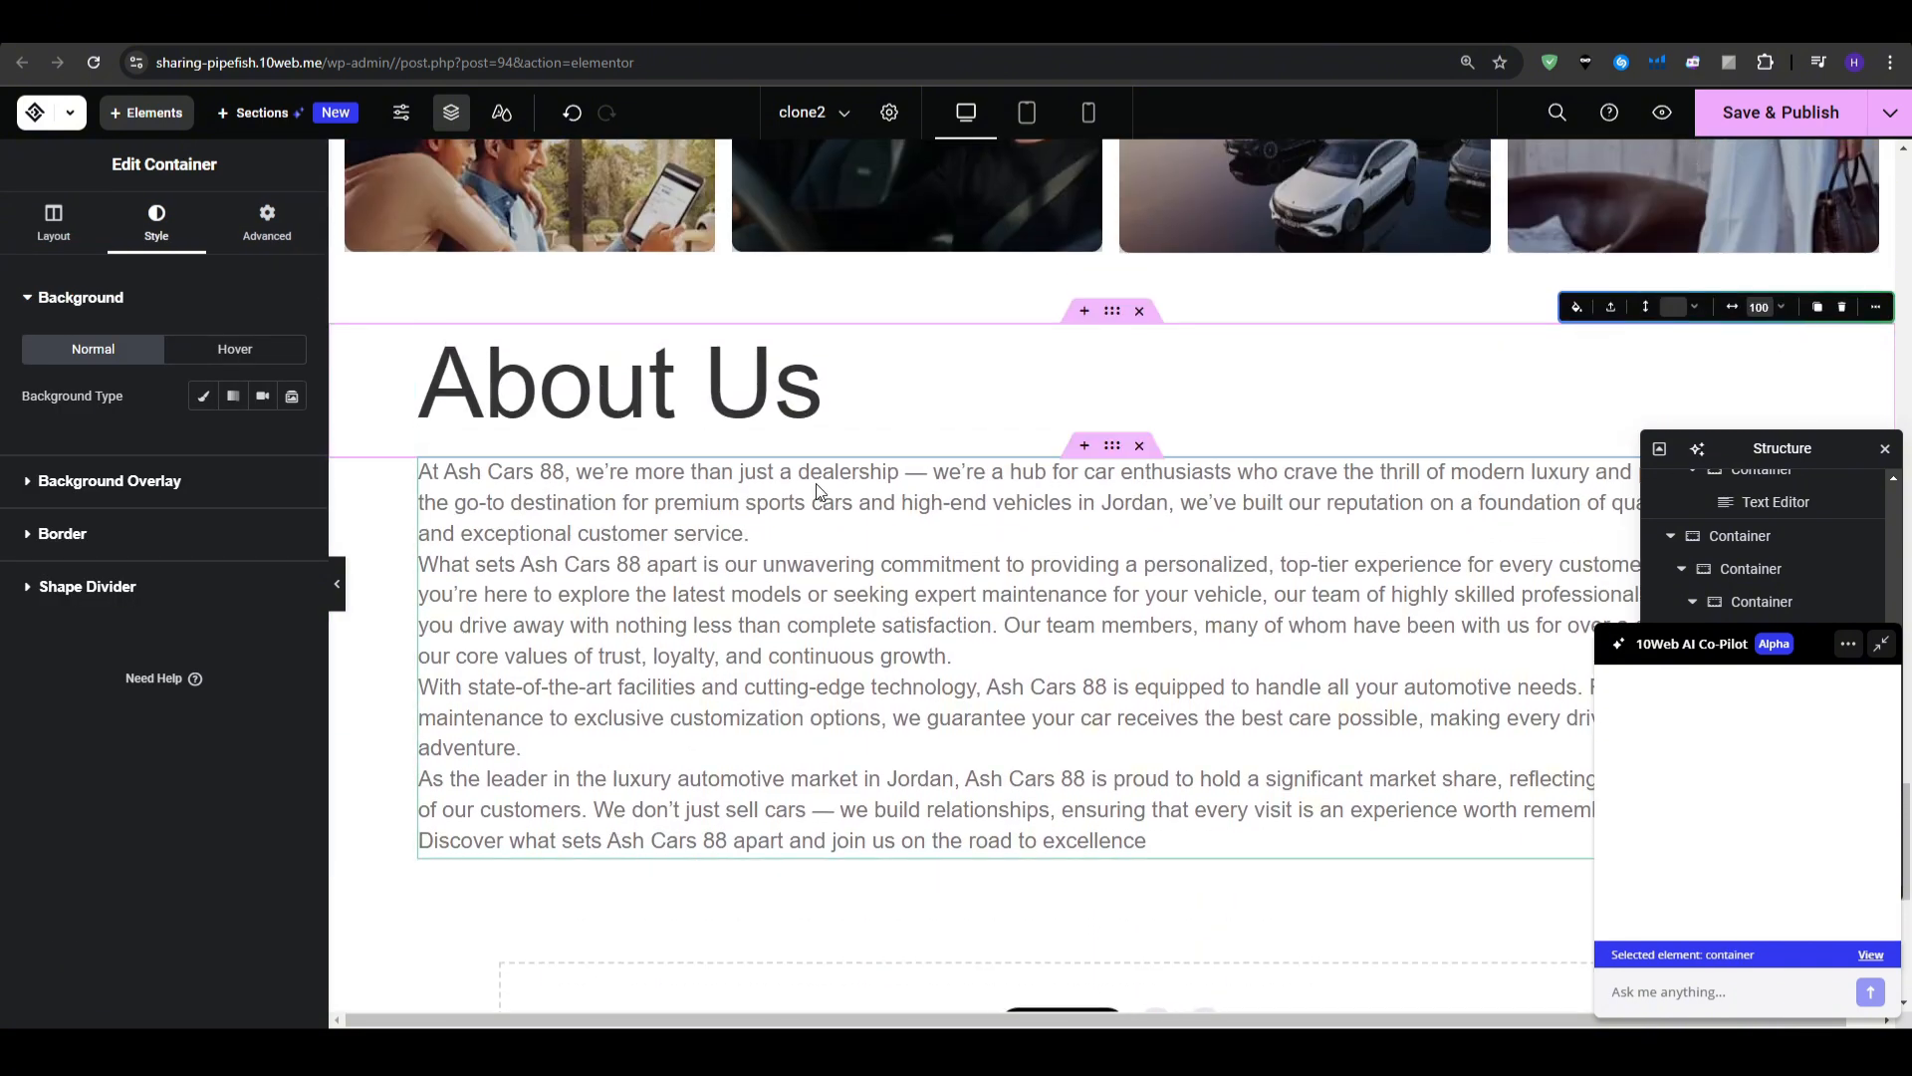
scroll(732, 628, "up", 7)
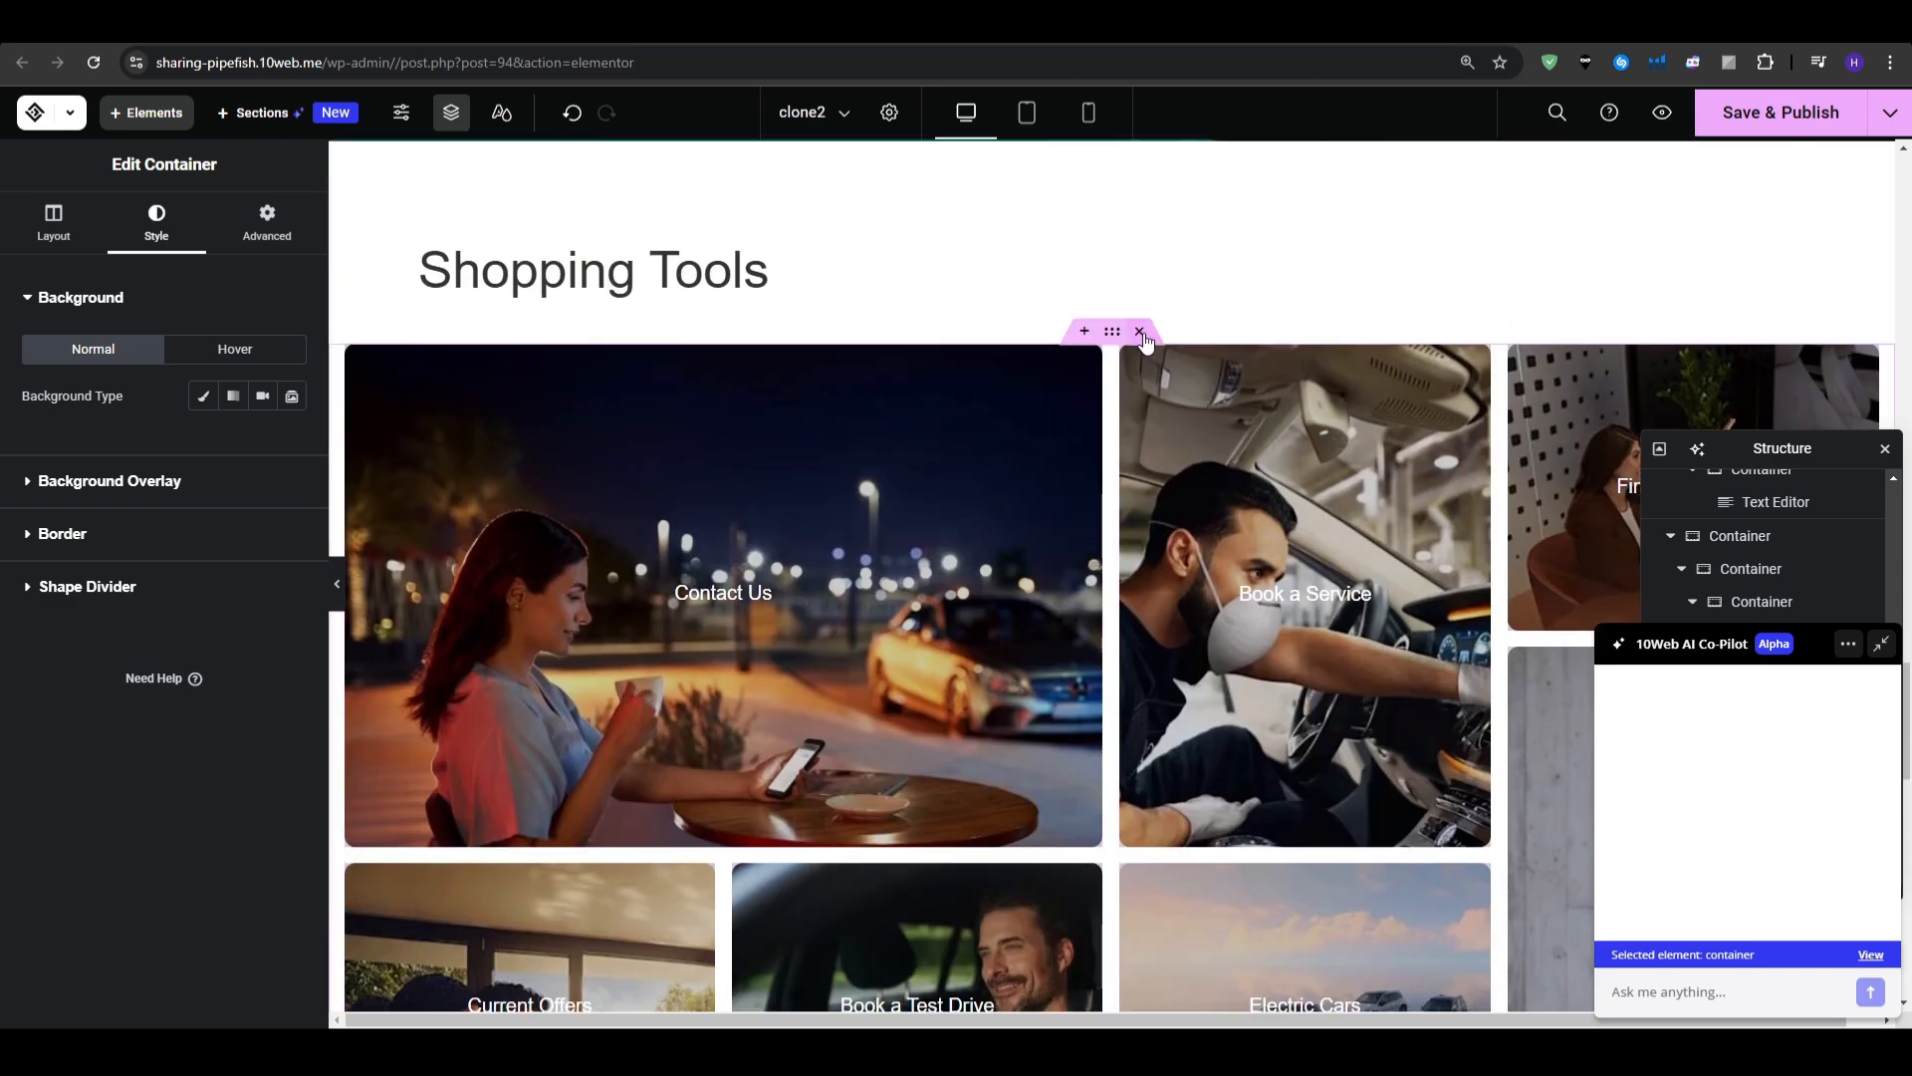
scroll(1119, 397, "down", 3)
scroll(1049, 655, "up", 12)
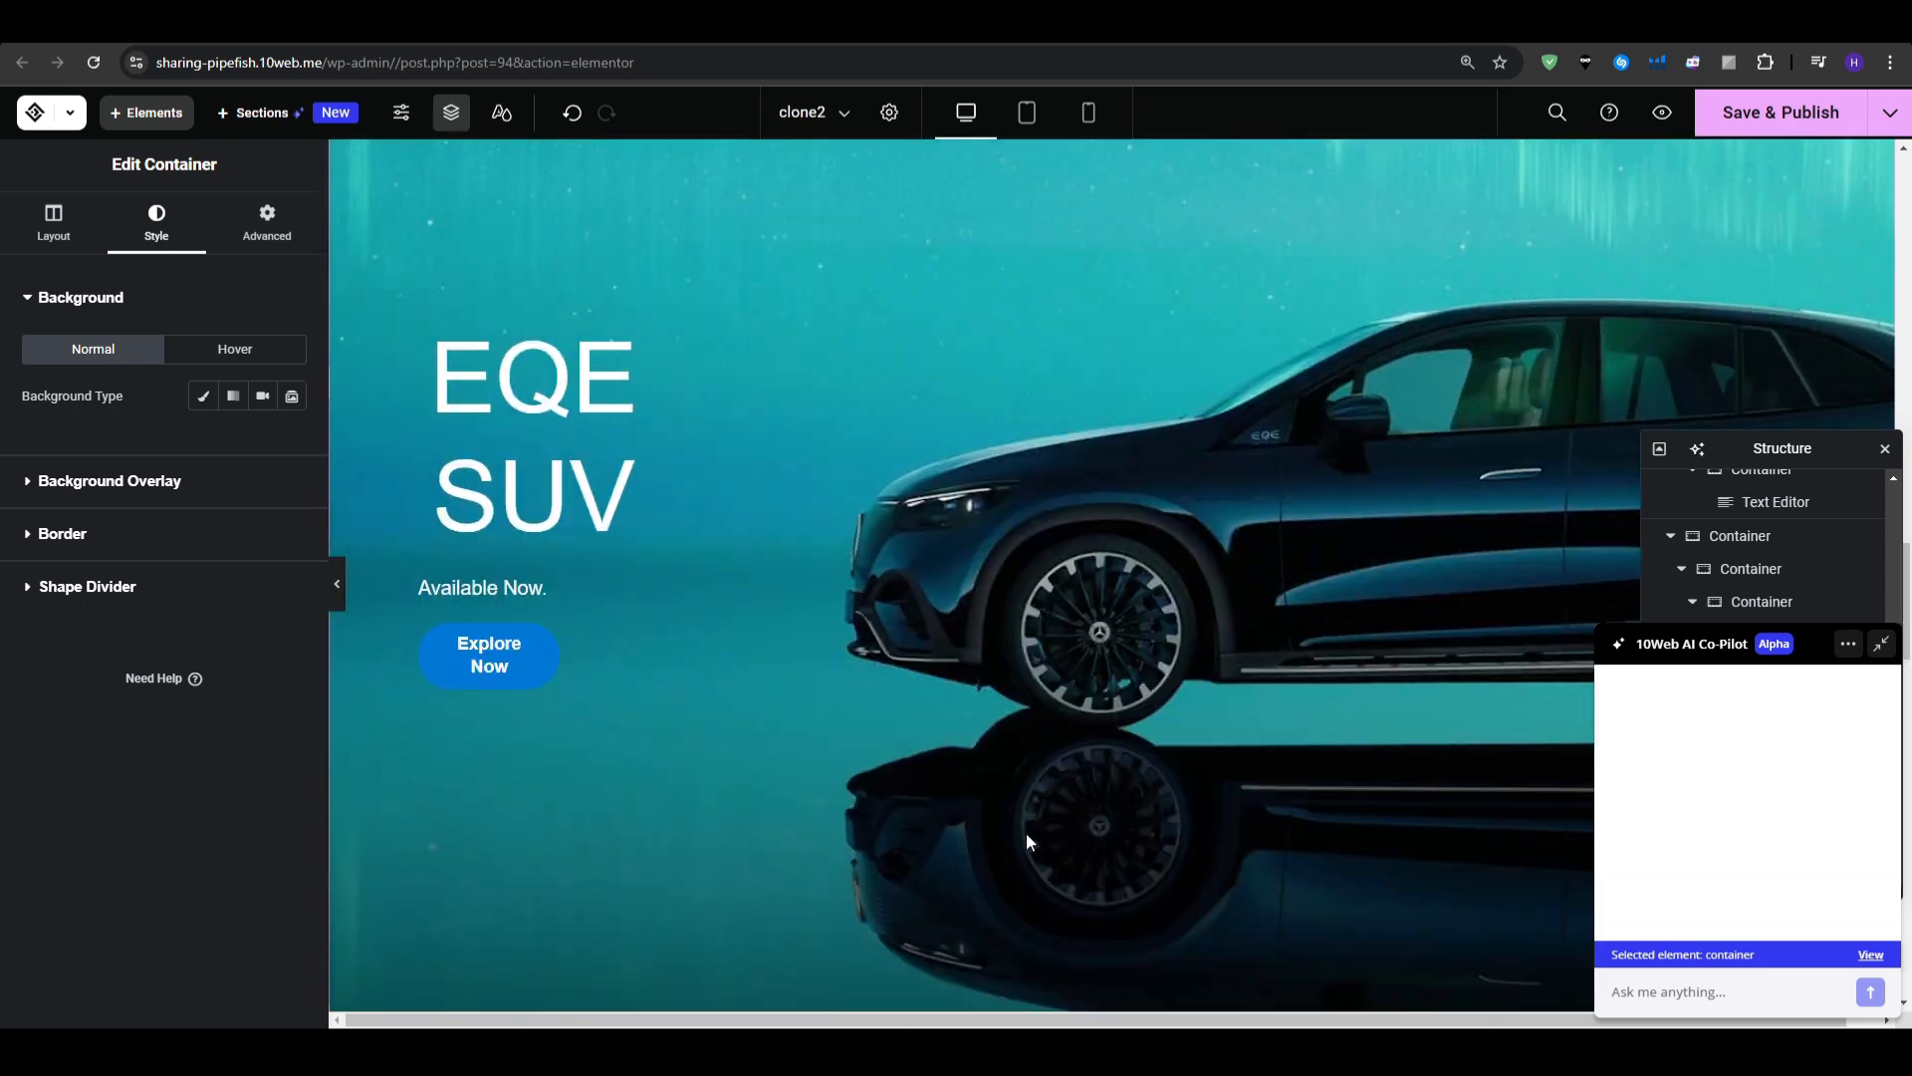
scroll(1159, 594, "up", 9)
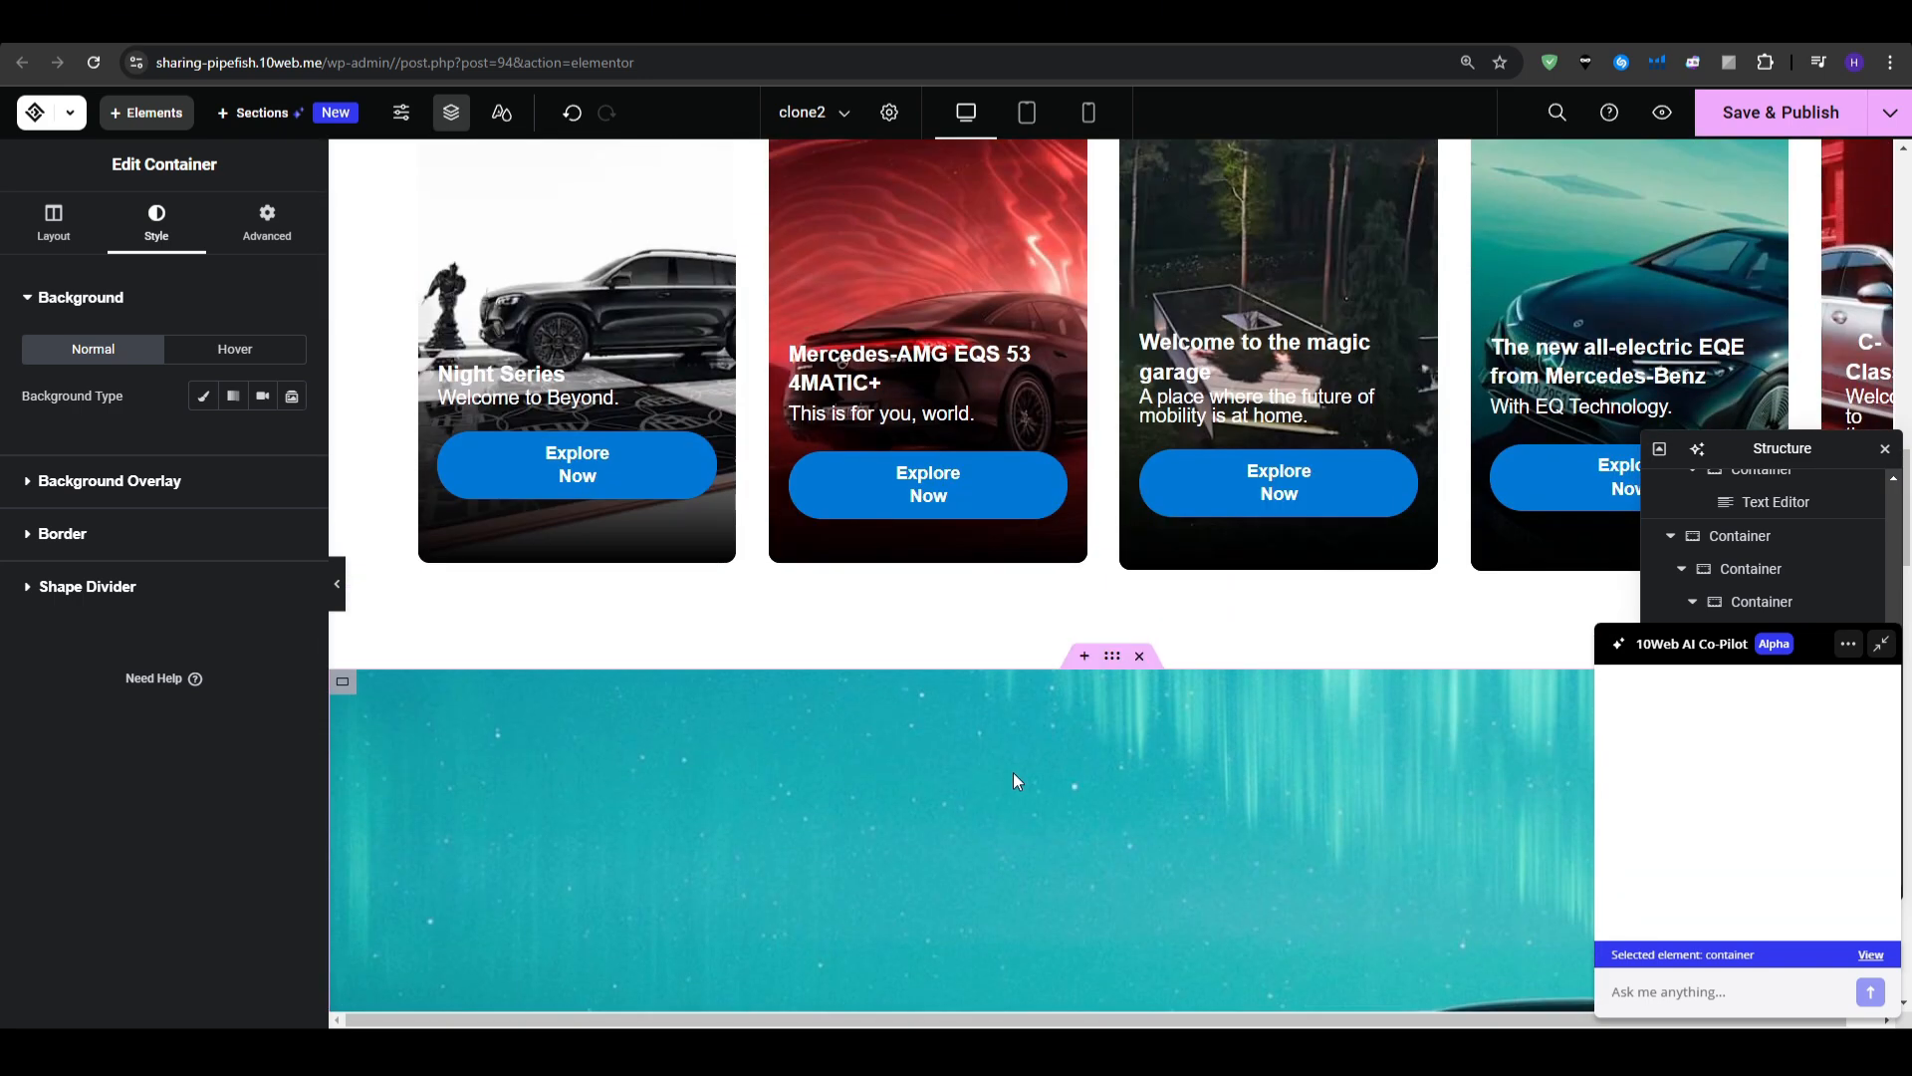
left_click(1140, 330)
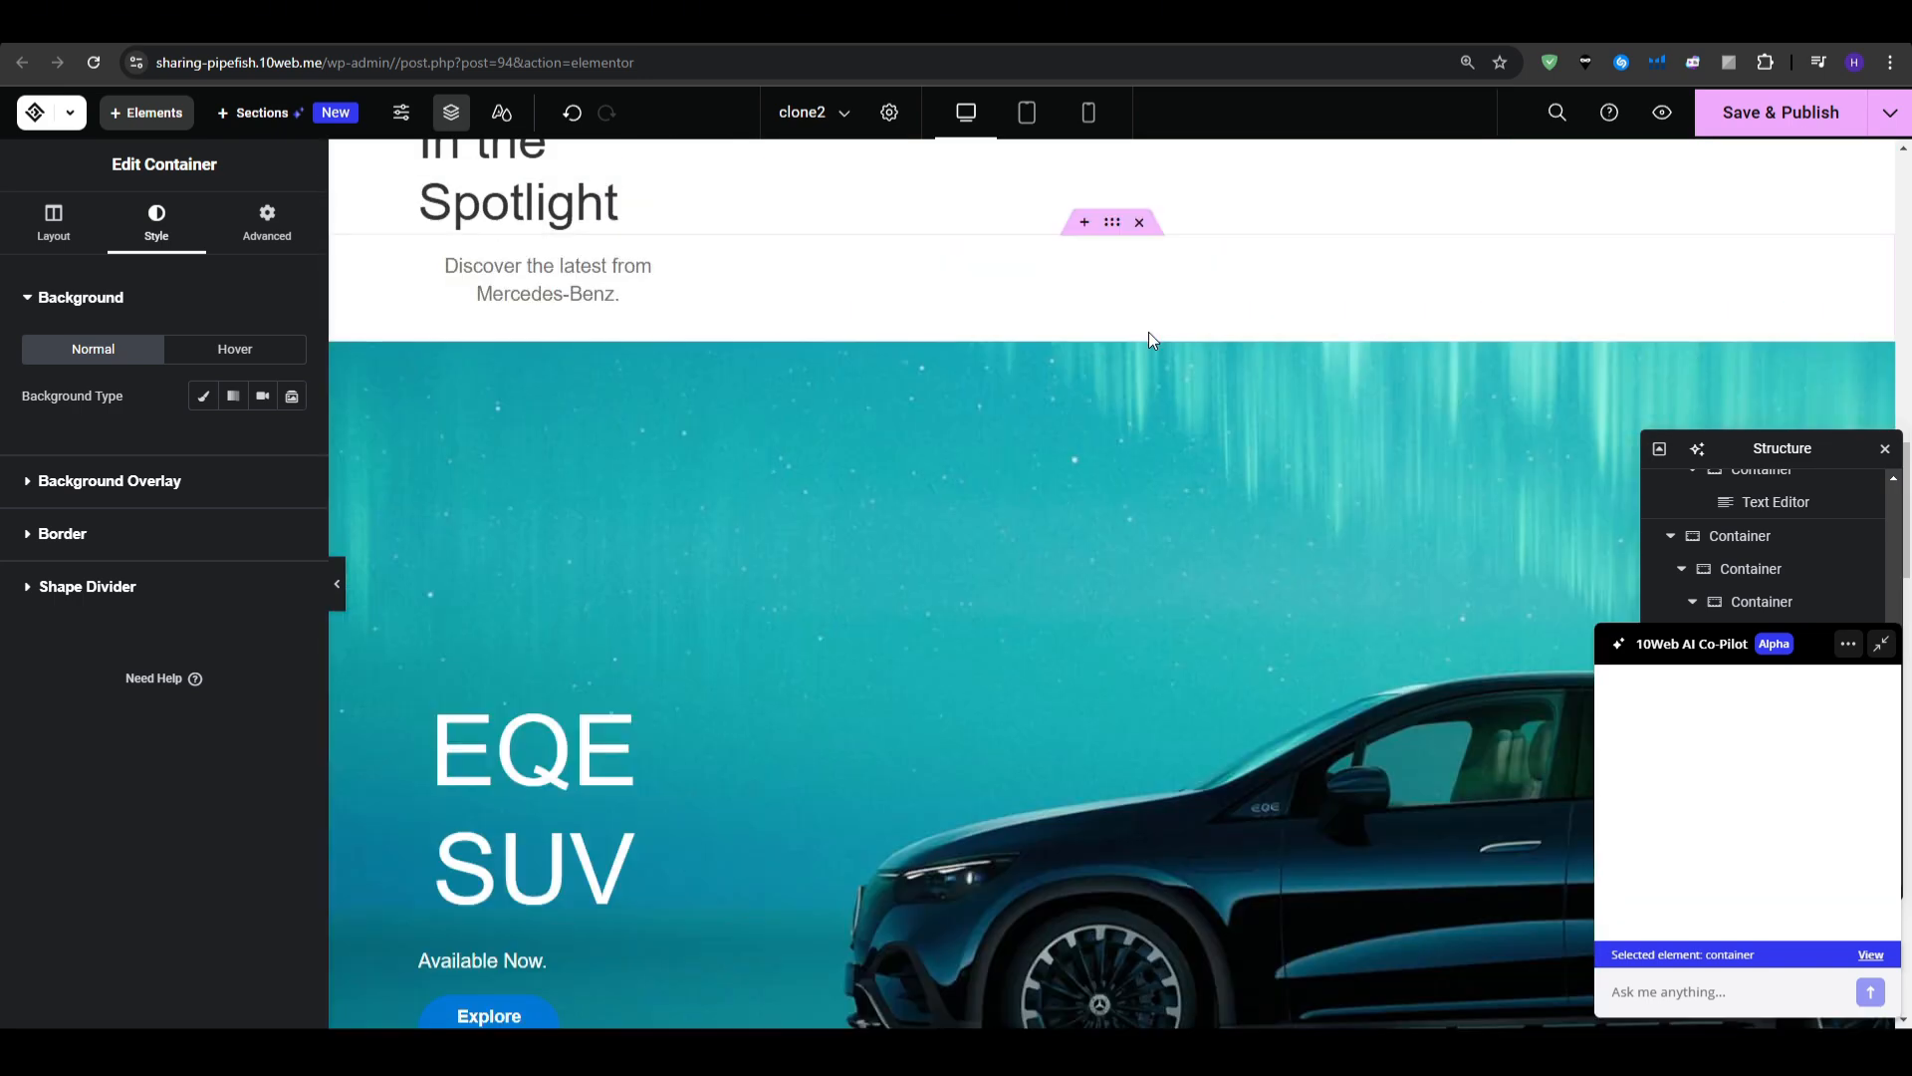
scroll(1083, 491, "up", 3)
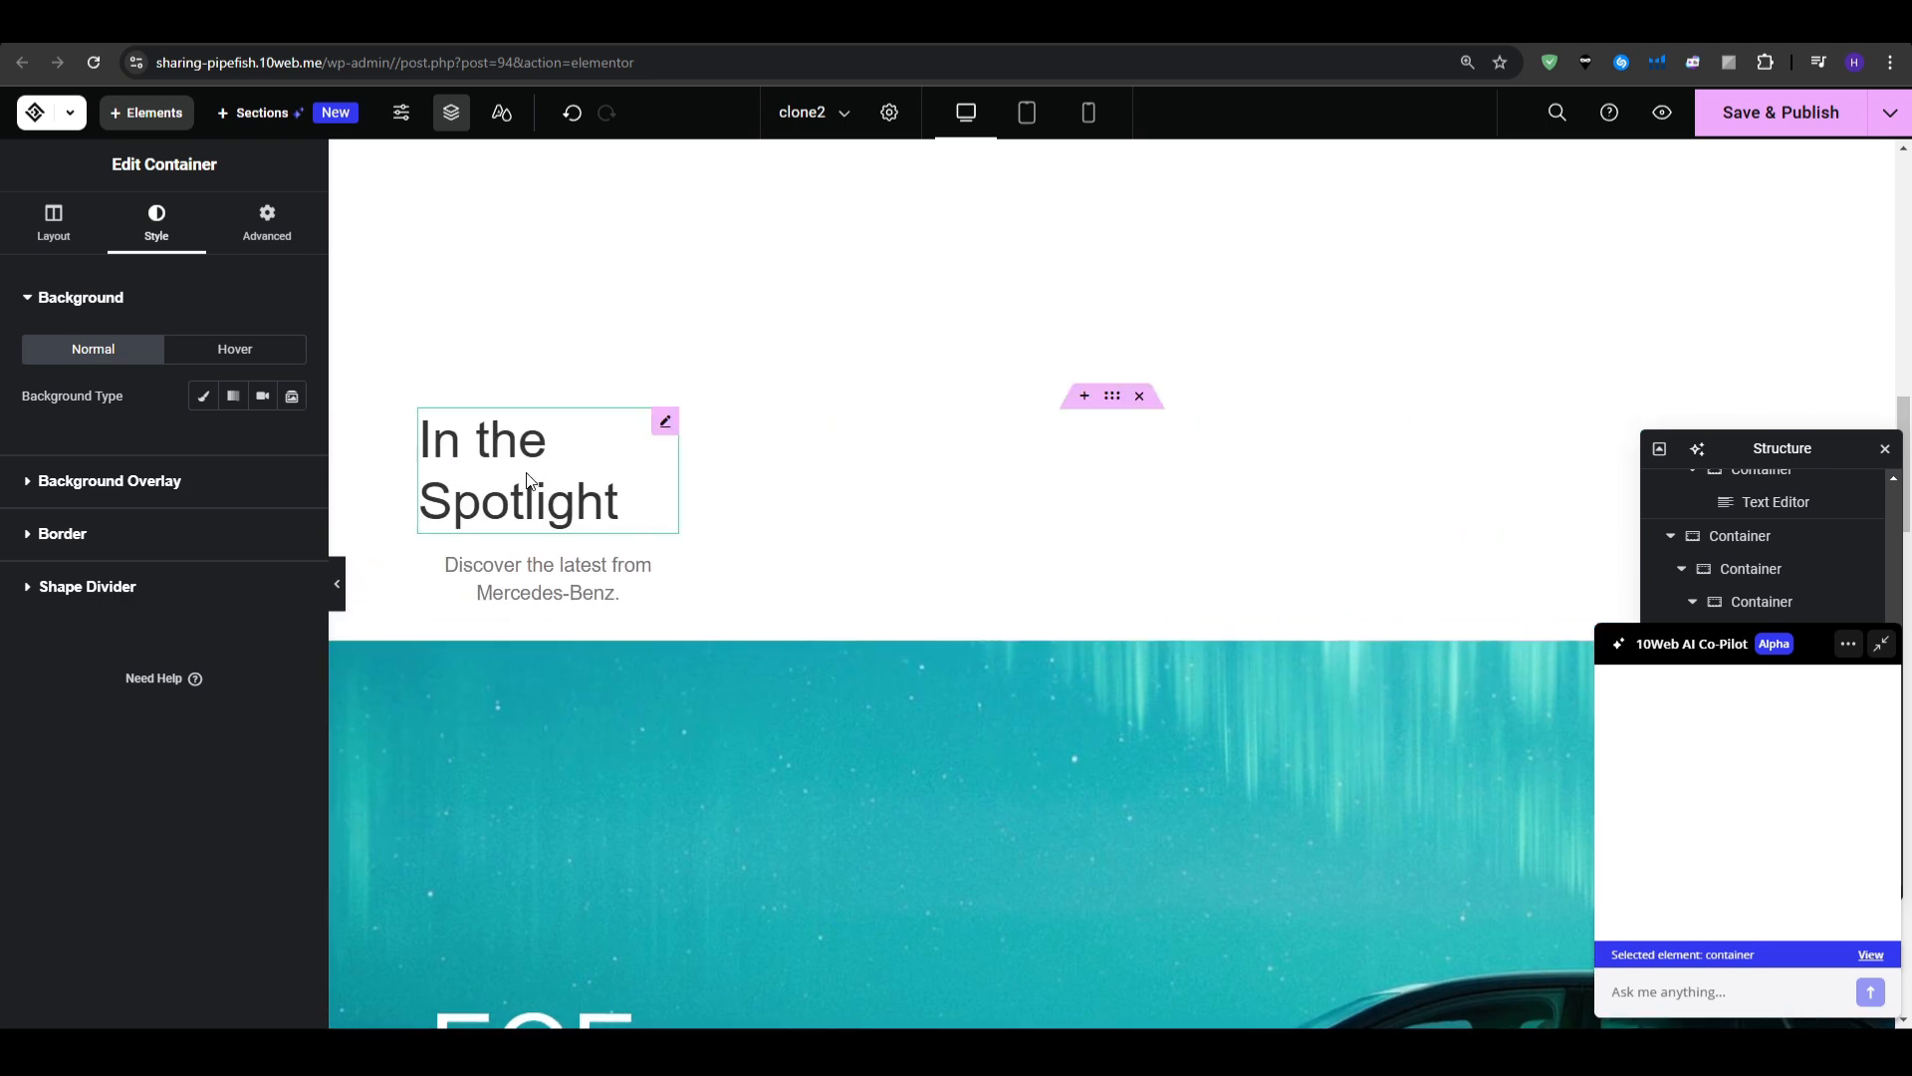
left_click(1140, 396)
left_click(1139, 396)
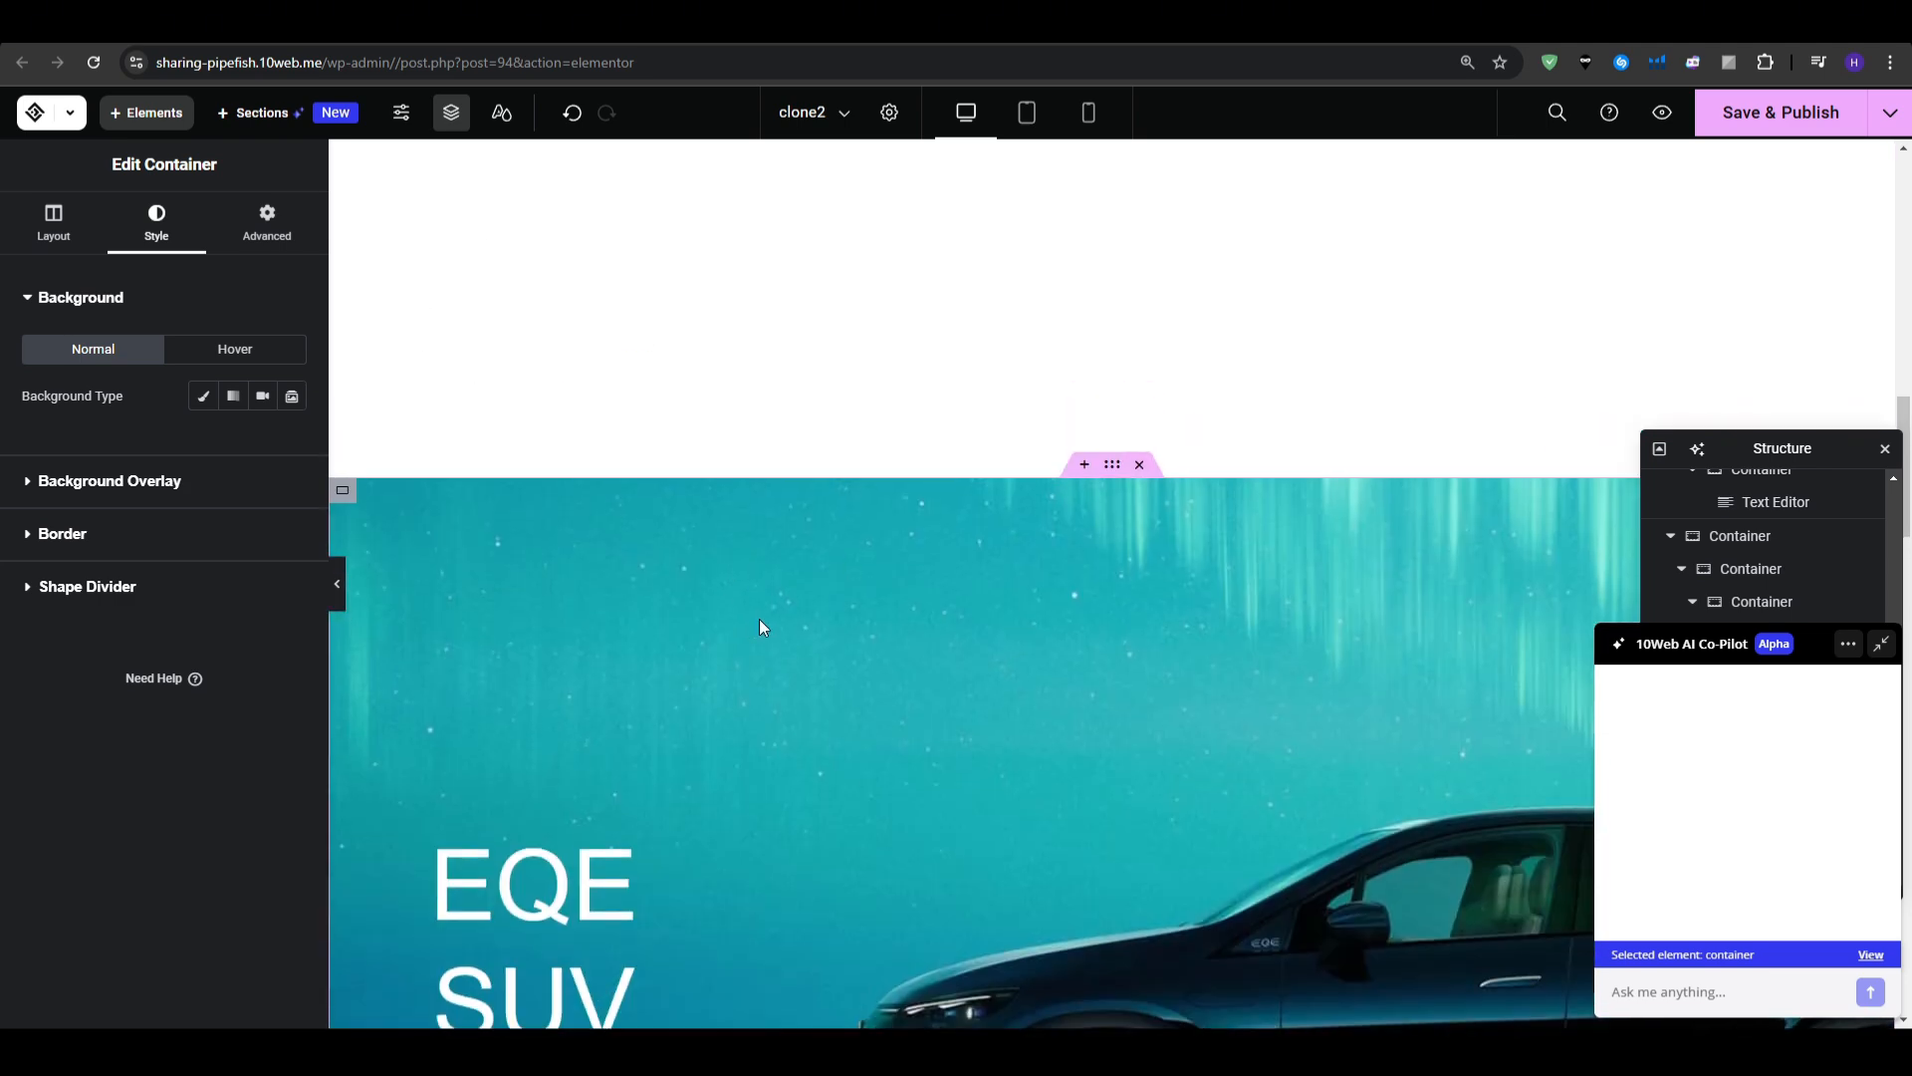
scroll(846, 627, "up", 5)
scroll(908, 626, "up", 2)
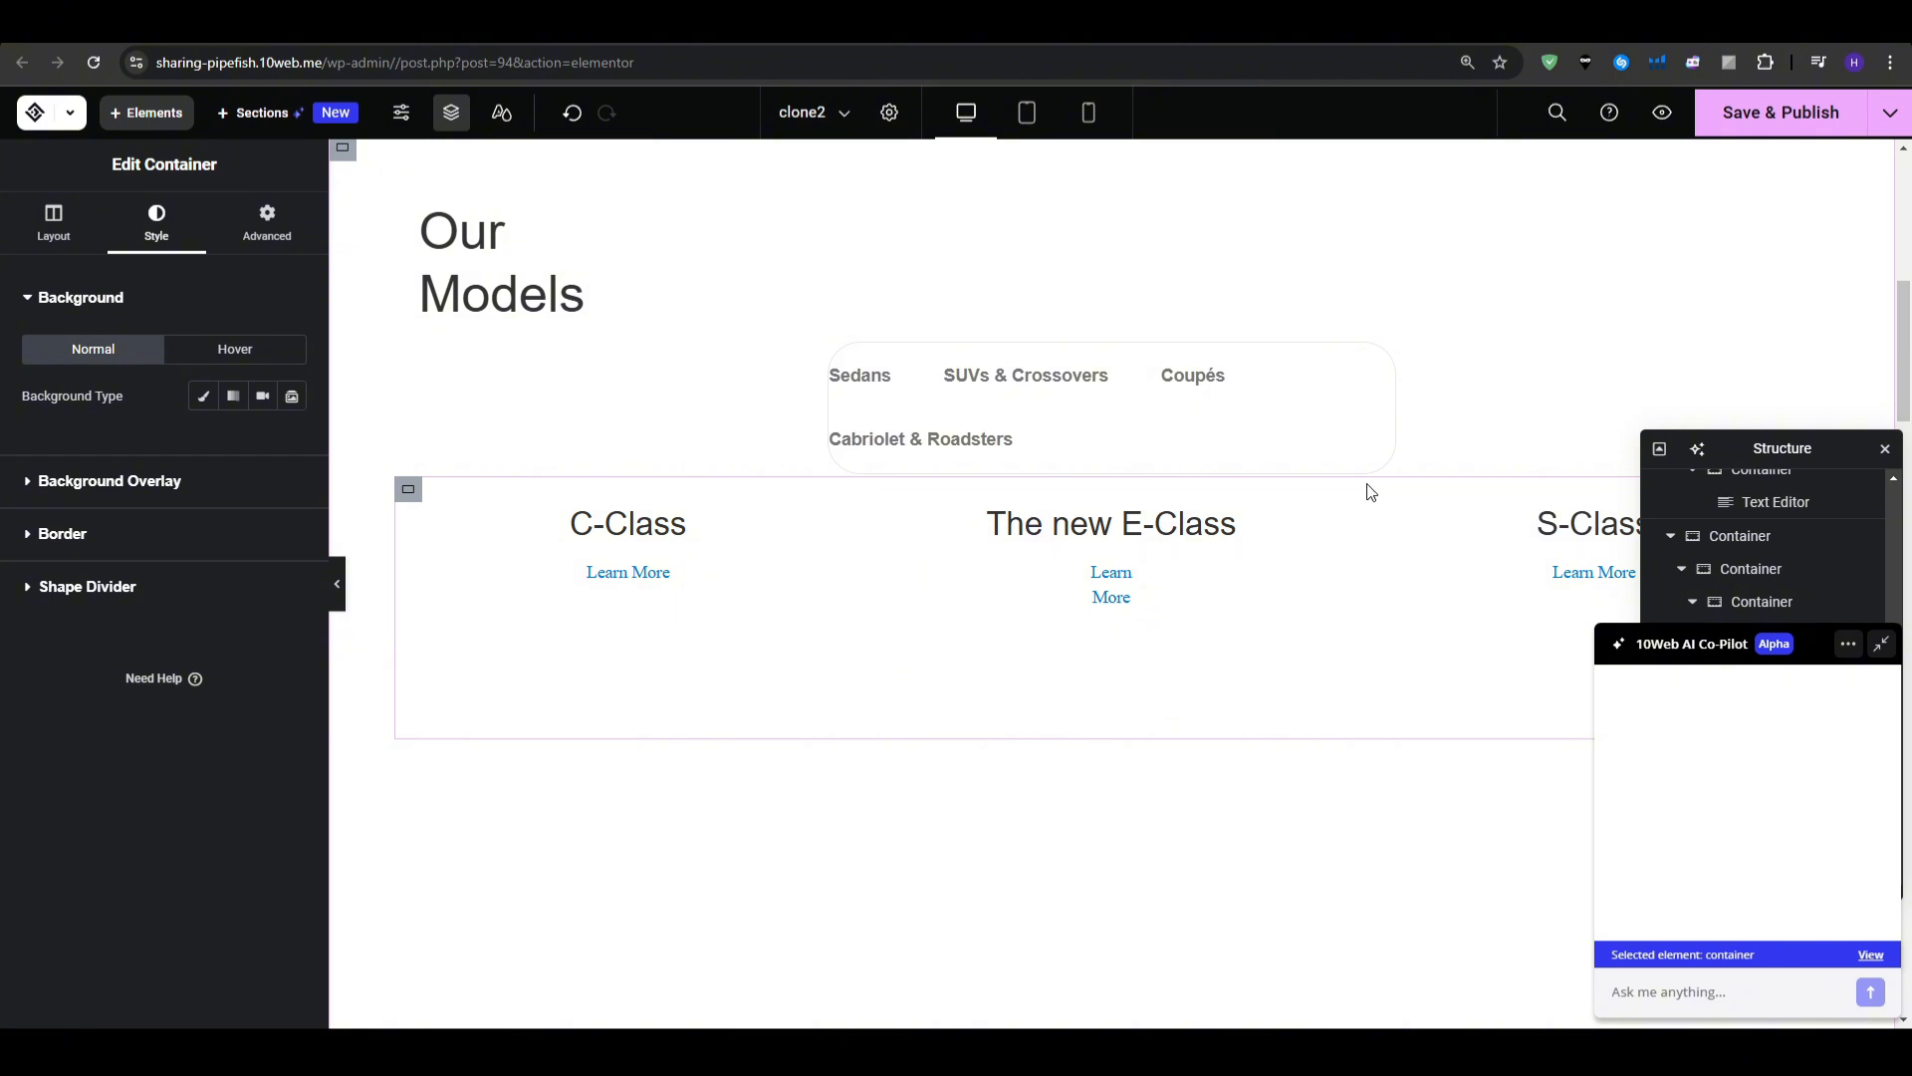
- Open 10Web's pricing page showing AI Starter $10/mo, AI Premium $15/mo and AI Ultimate $23/mo
left_click(1414, 341)
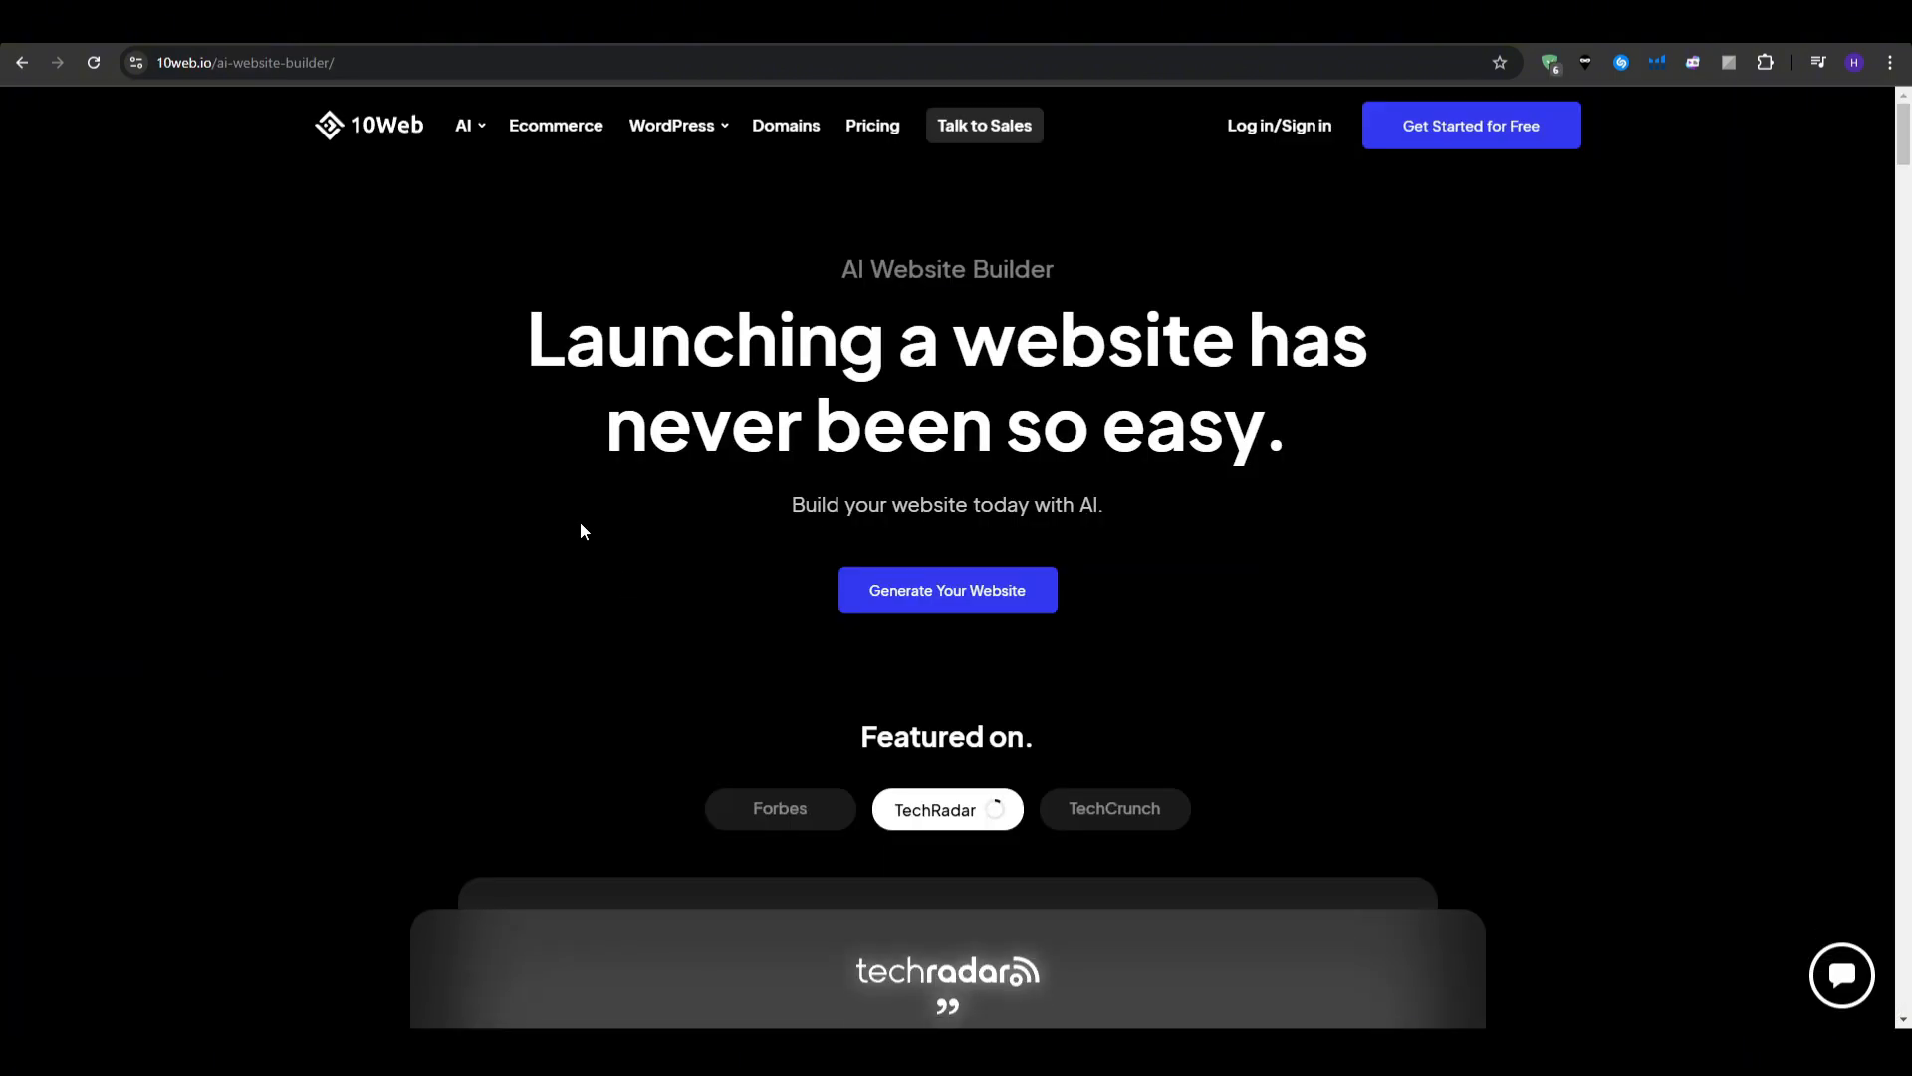
left_click(360, 140)
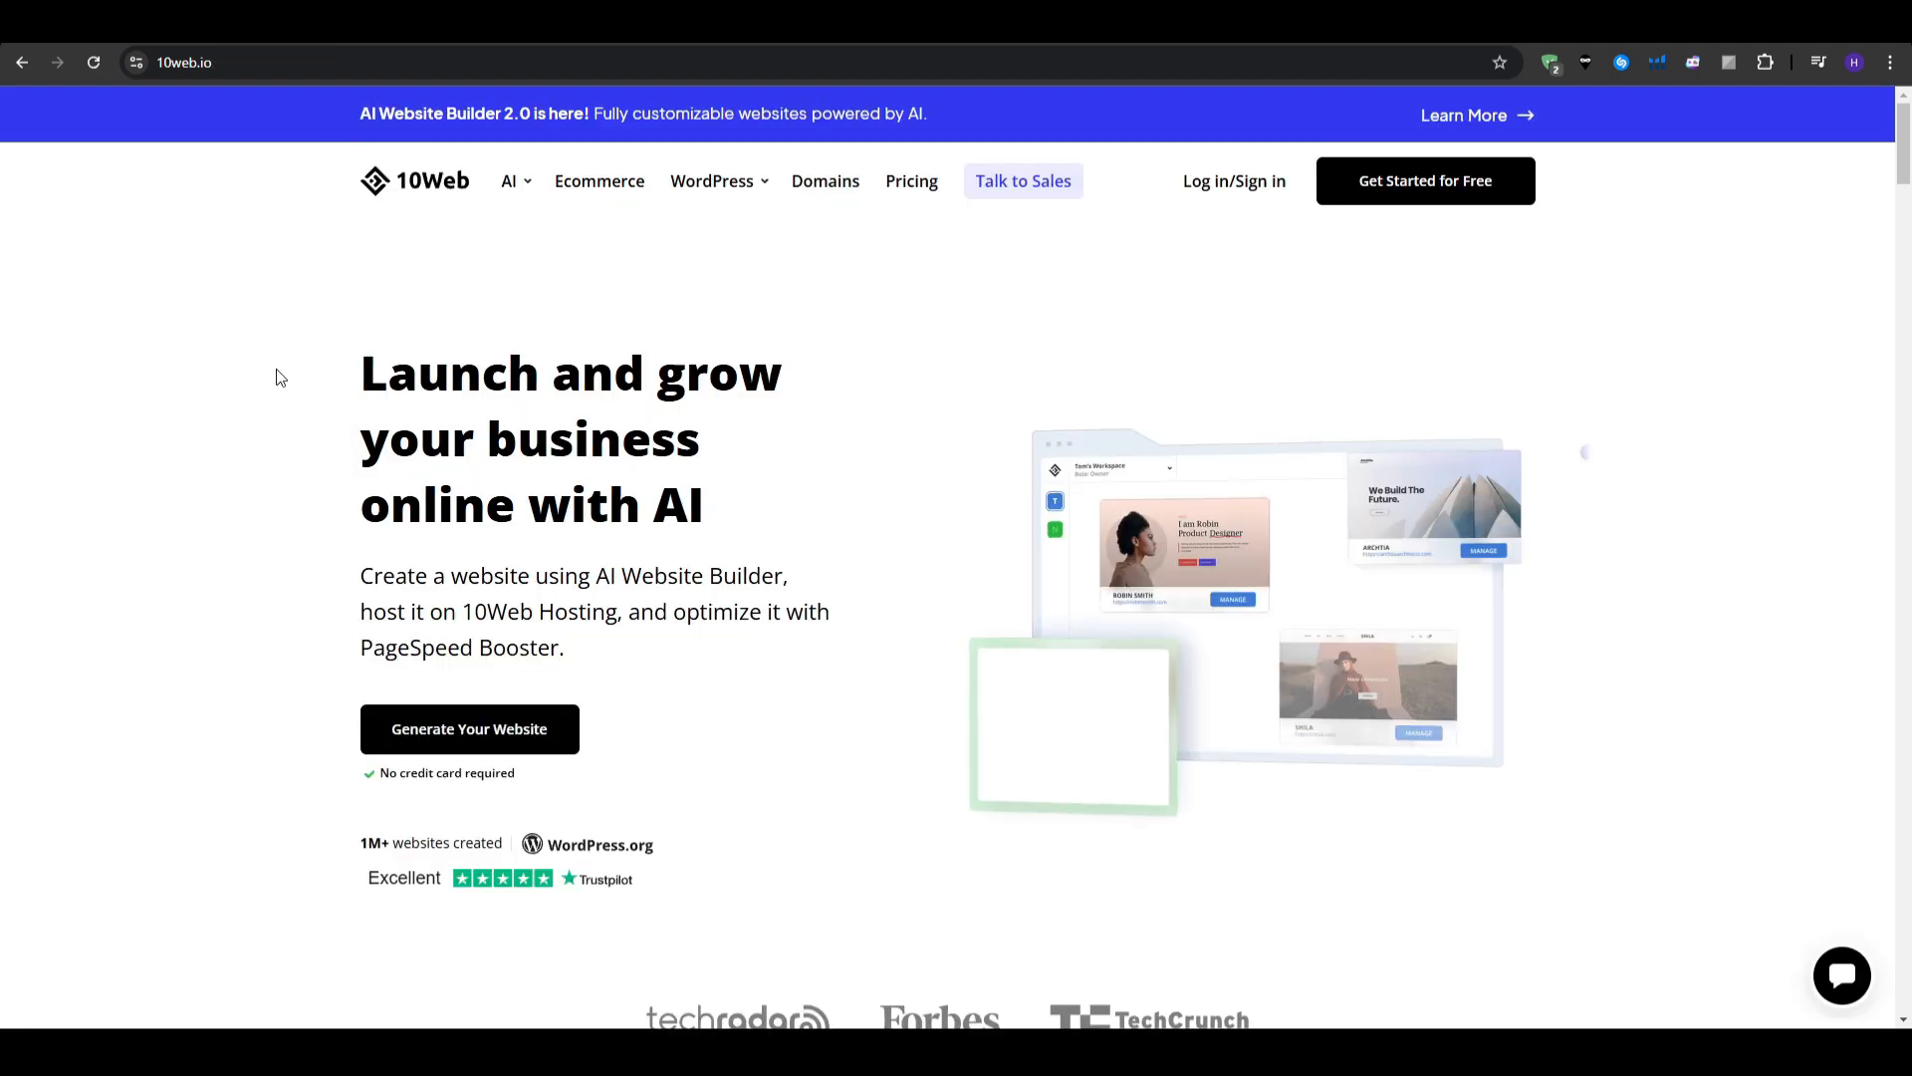
left_click_drag(360, 574, 619, 678)
left_click(622, 680)
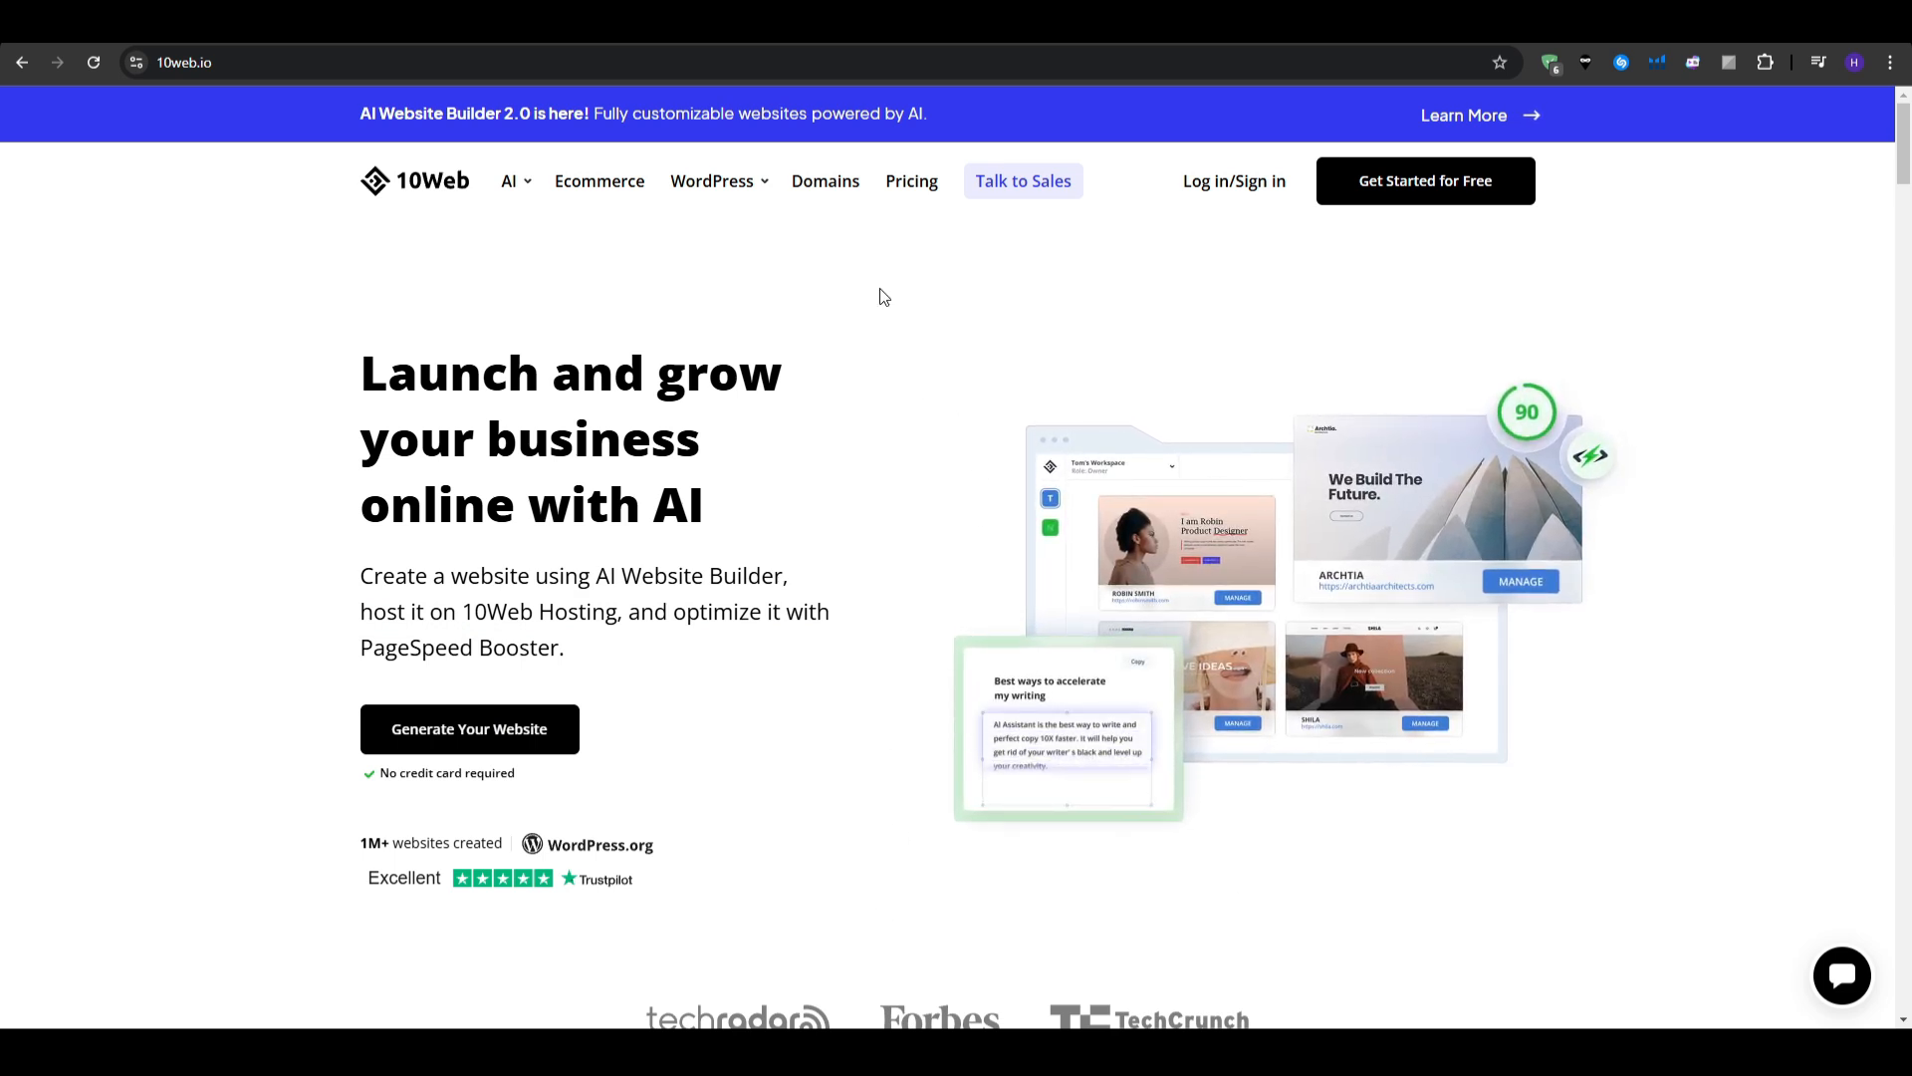
left_click(911, 181)
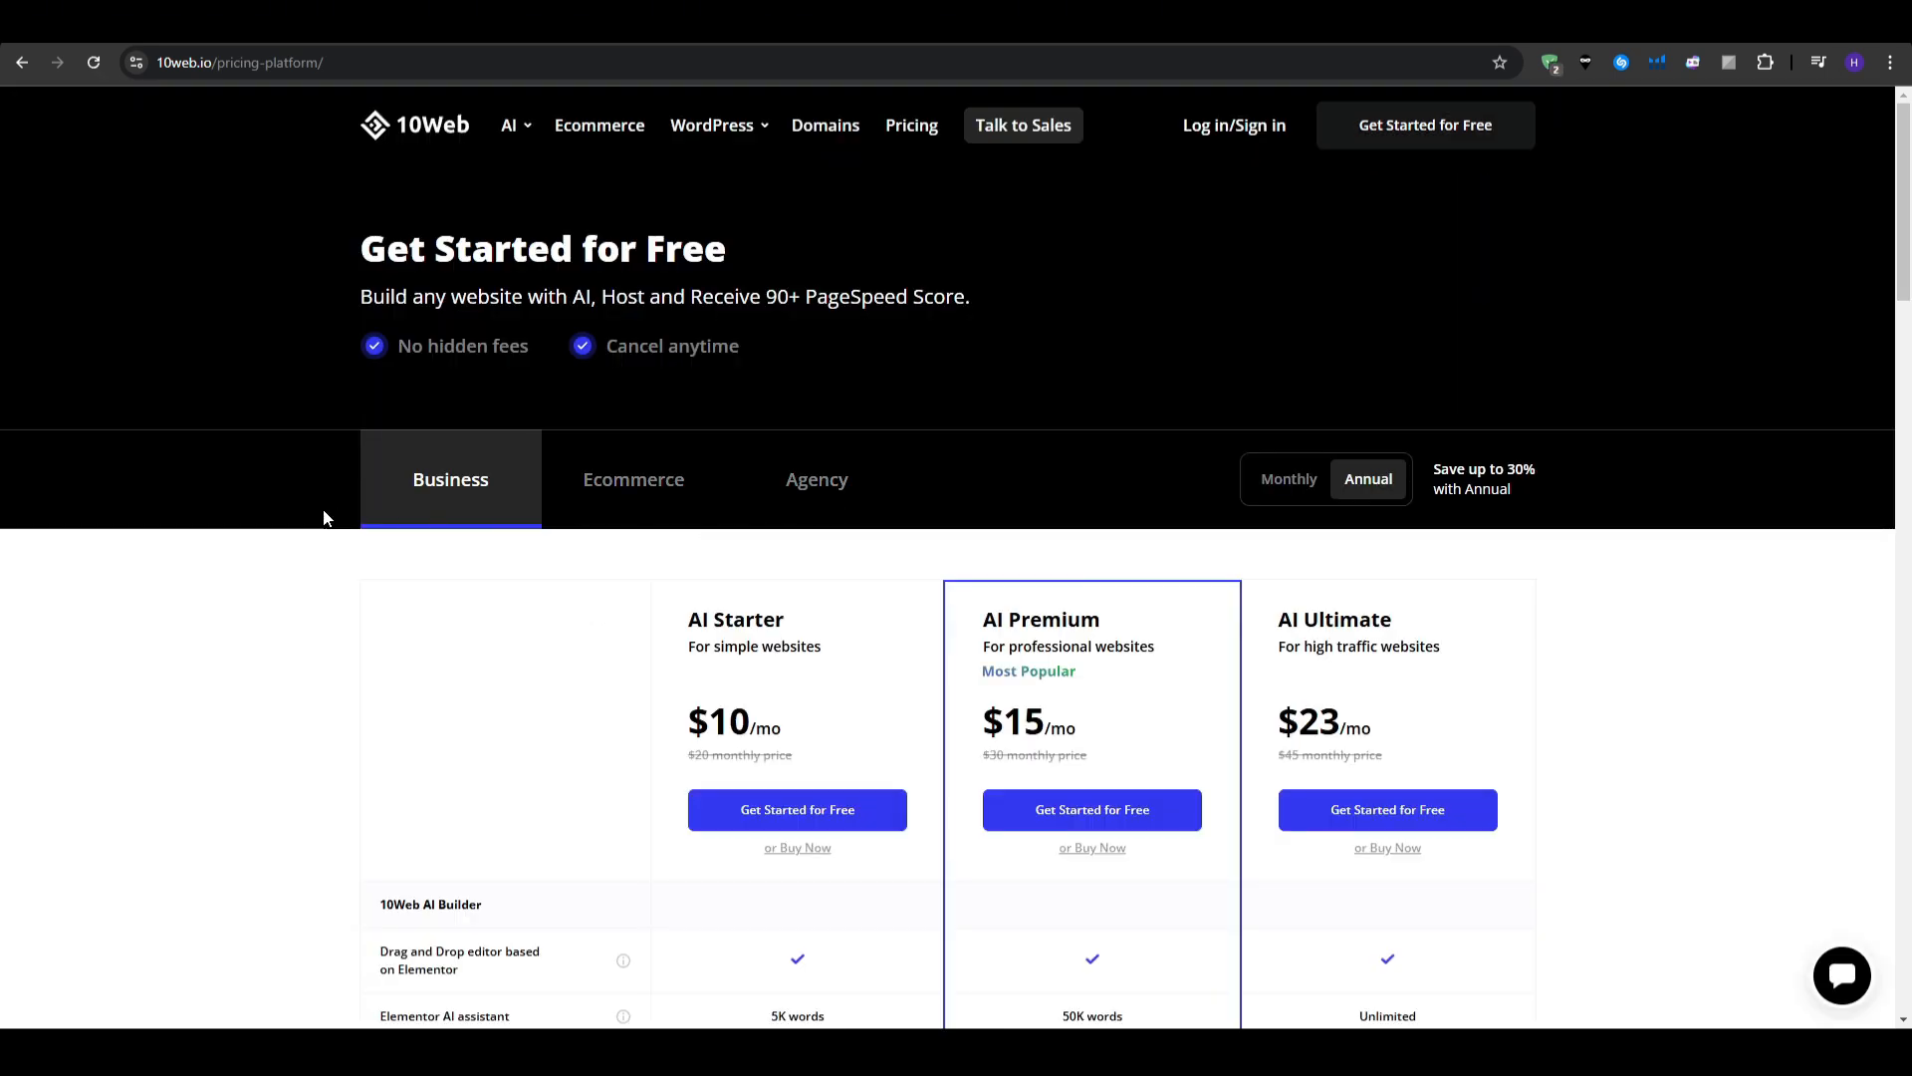
scroll(261, 528, "down", 3)
scroll(262, 528, "down", 1)
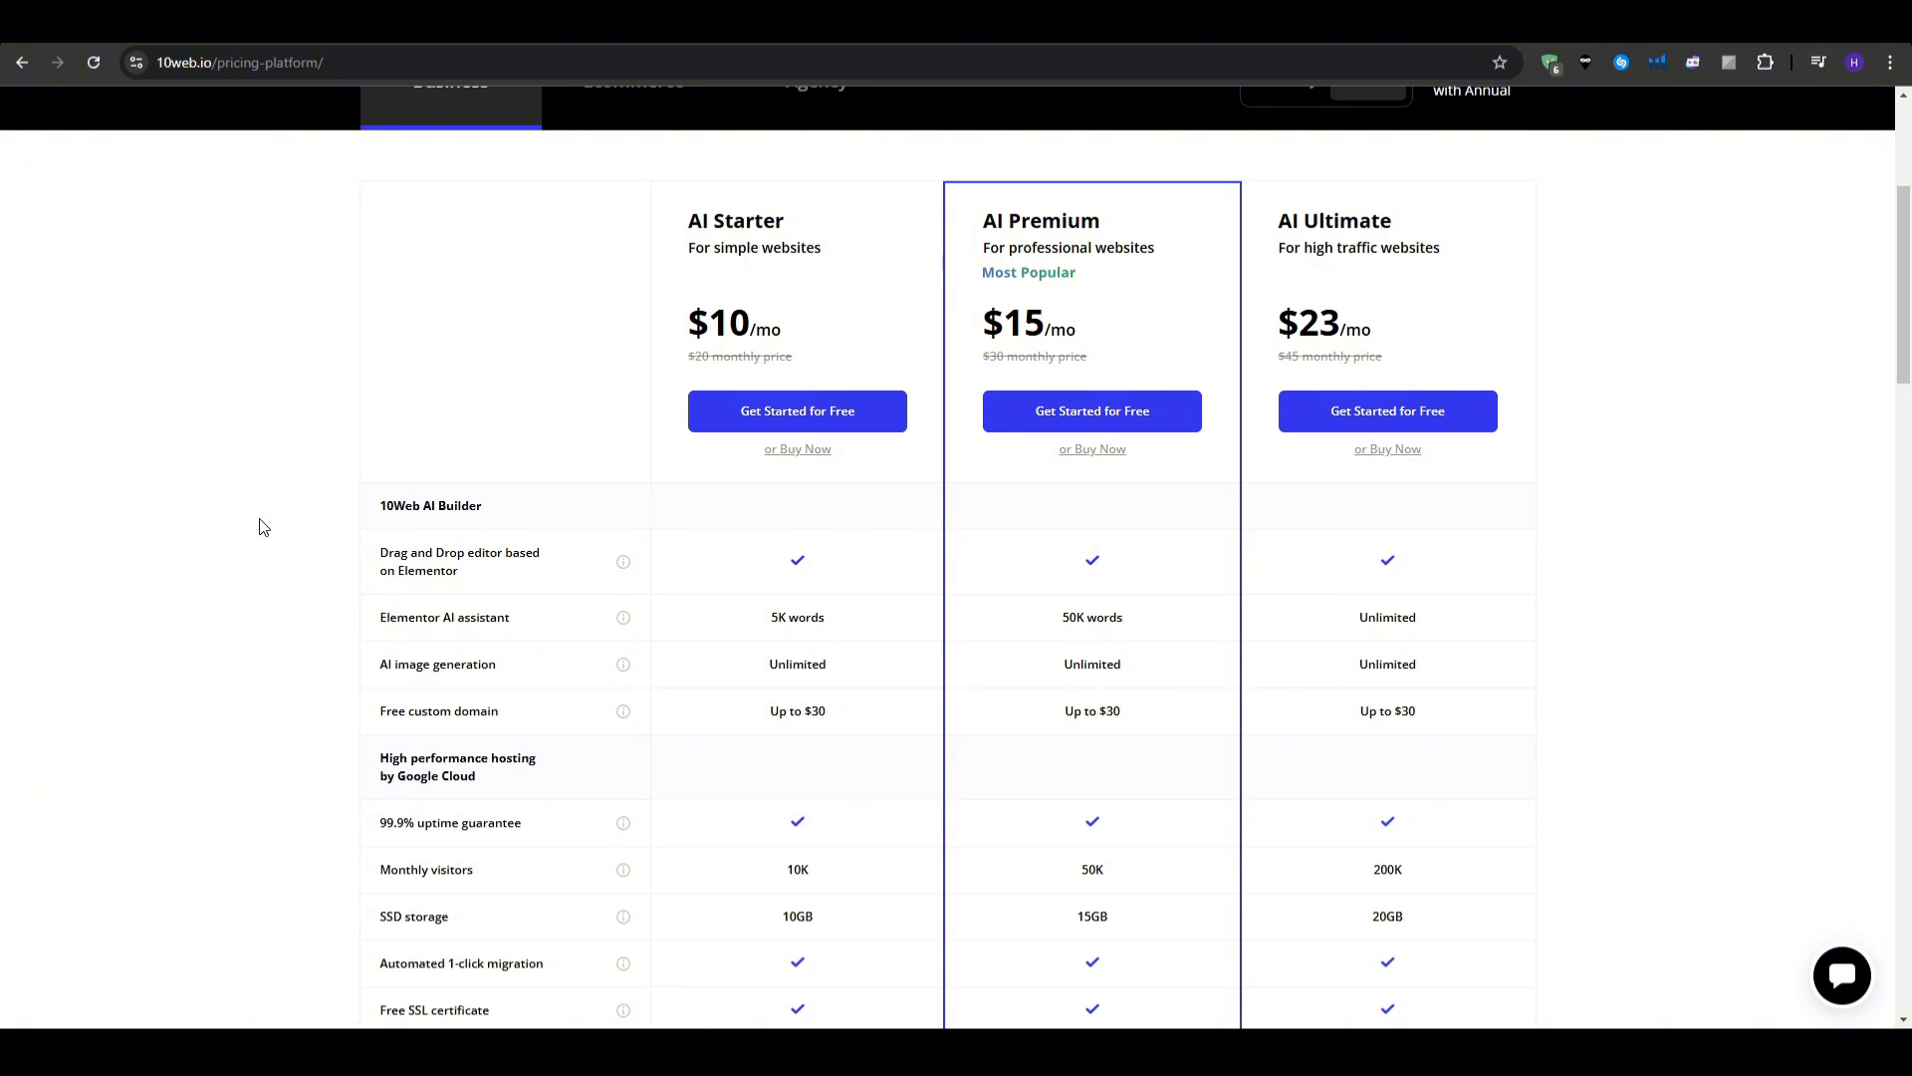
scroll(262, 528, "up", 4)
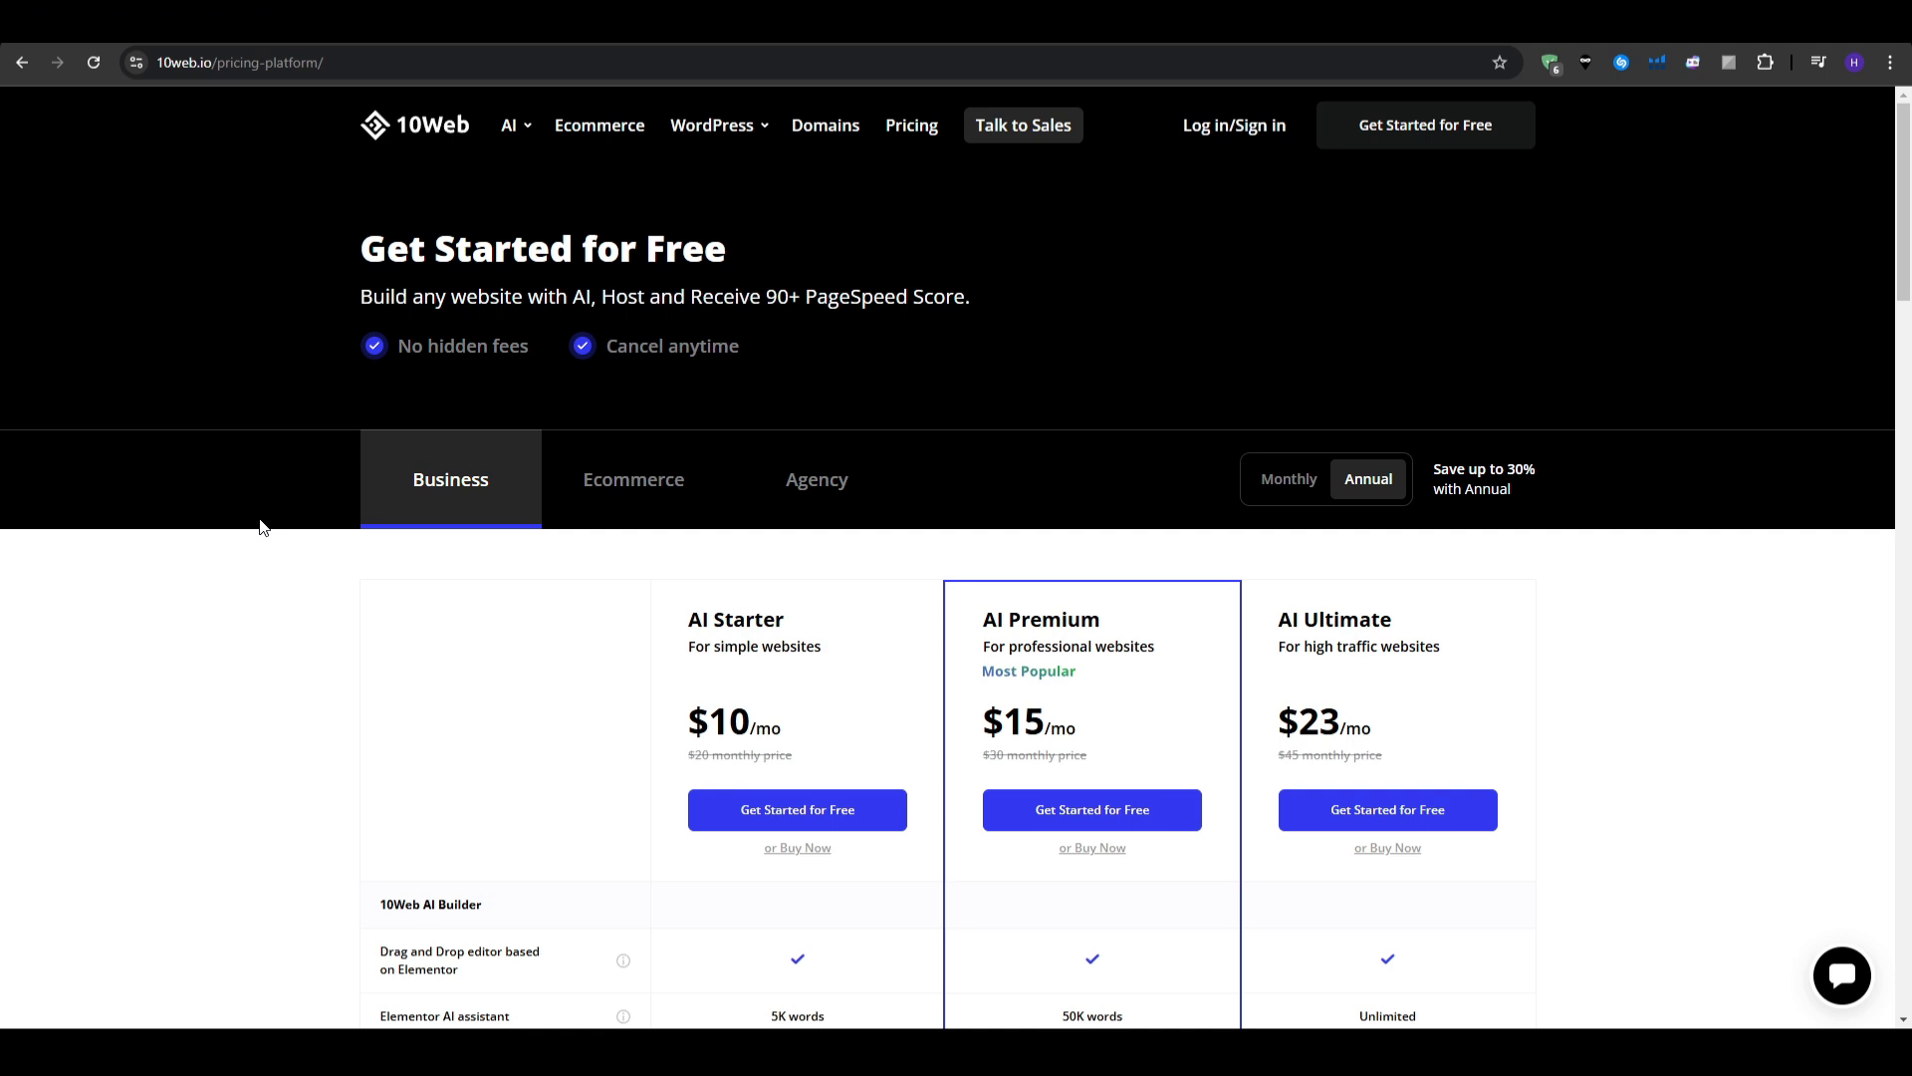
scroll(262, 528, "down", 2)
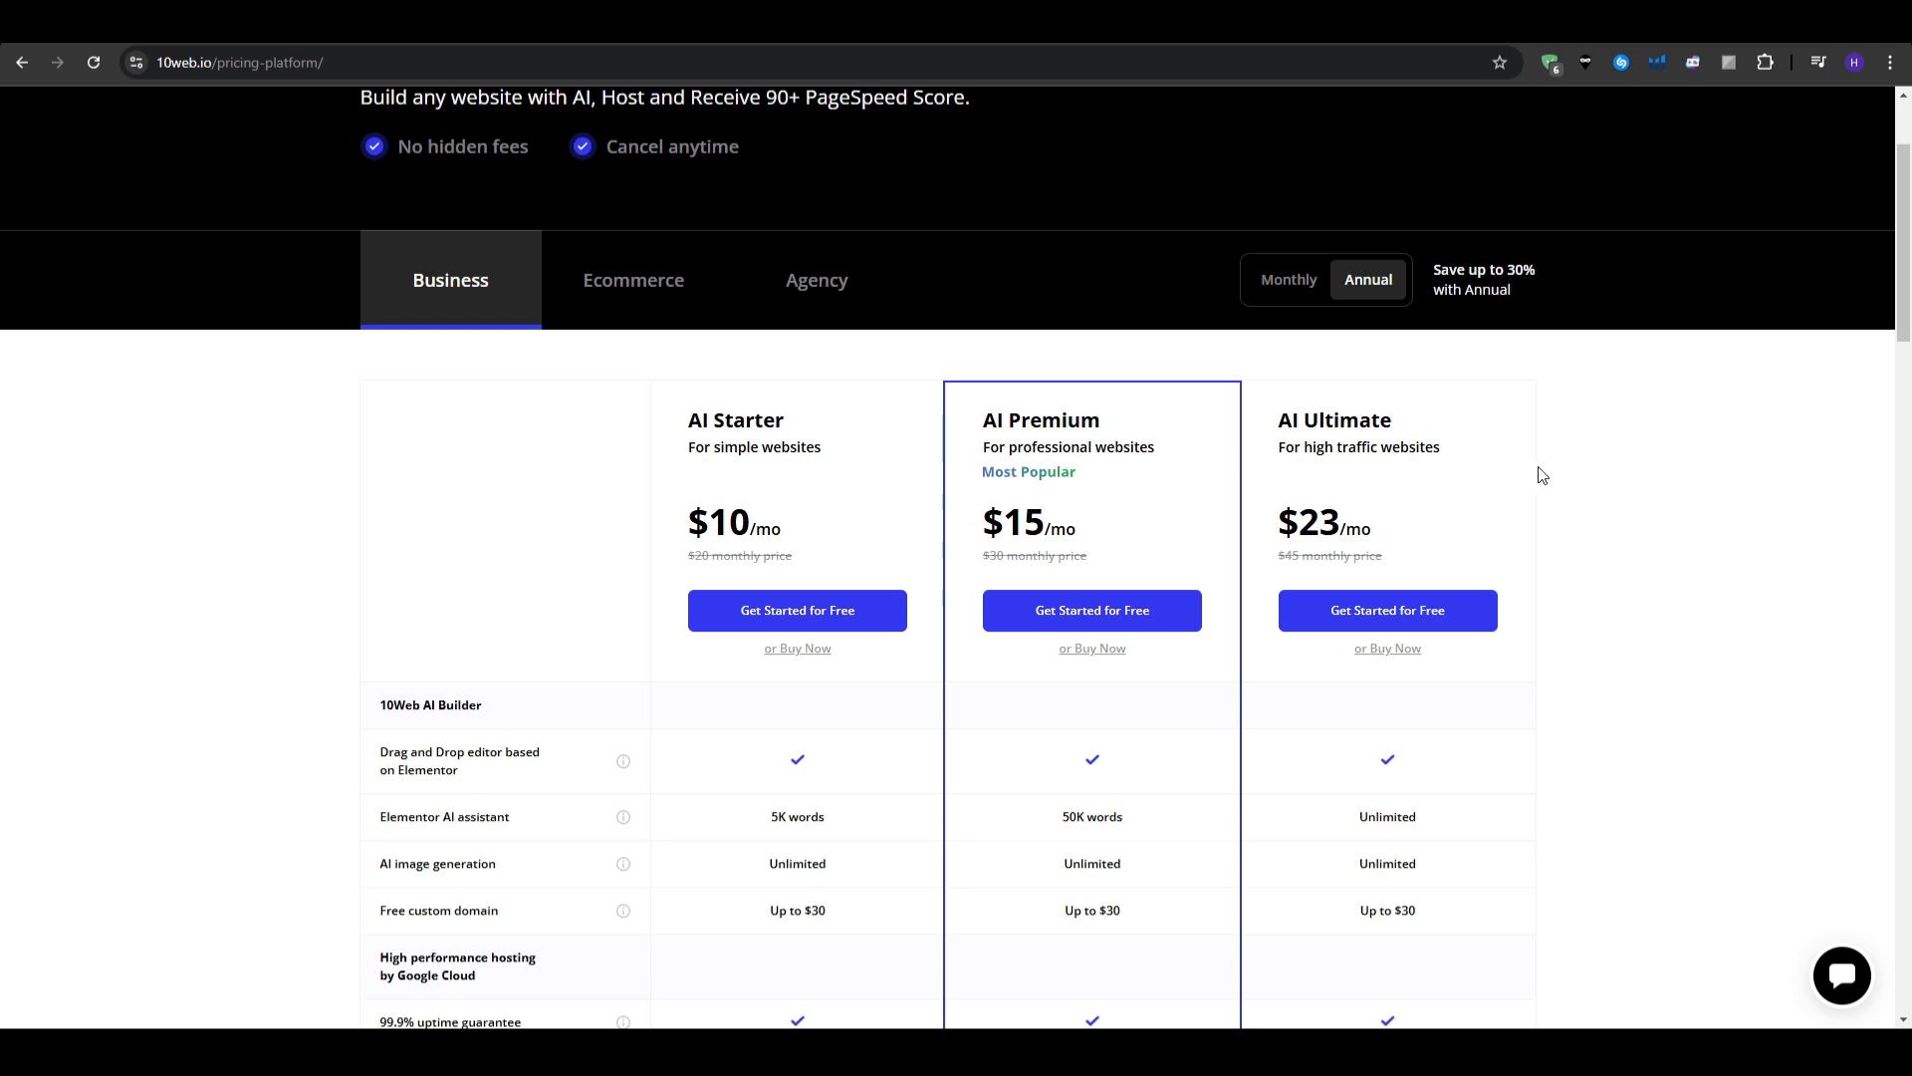
scroll(1542, 475, "down", 1)
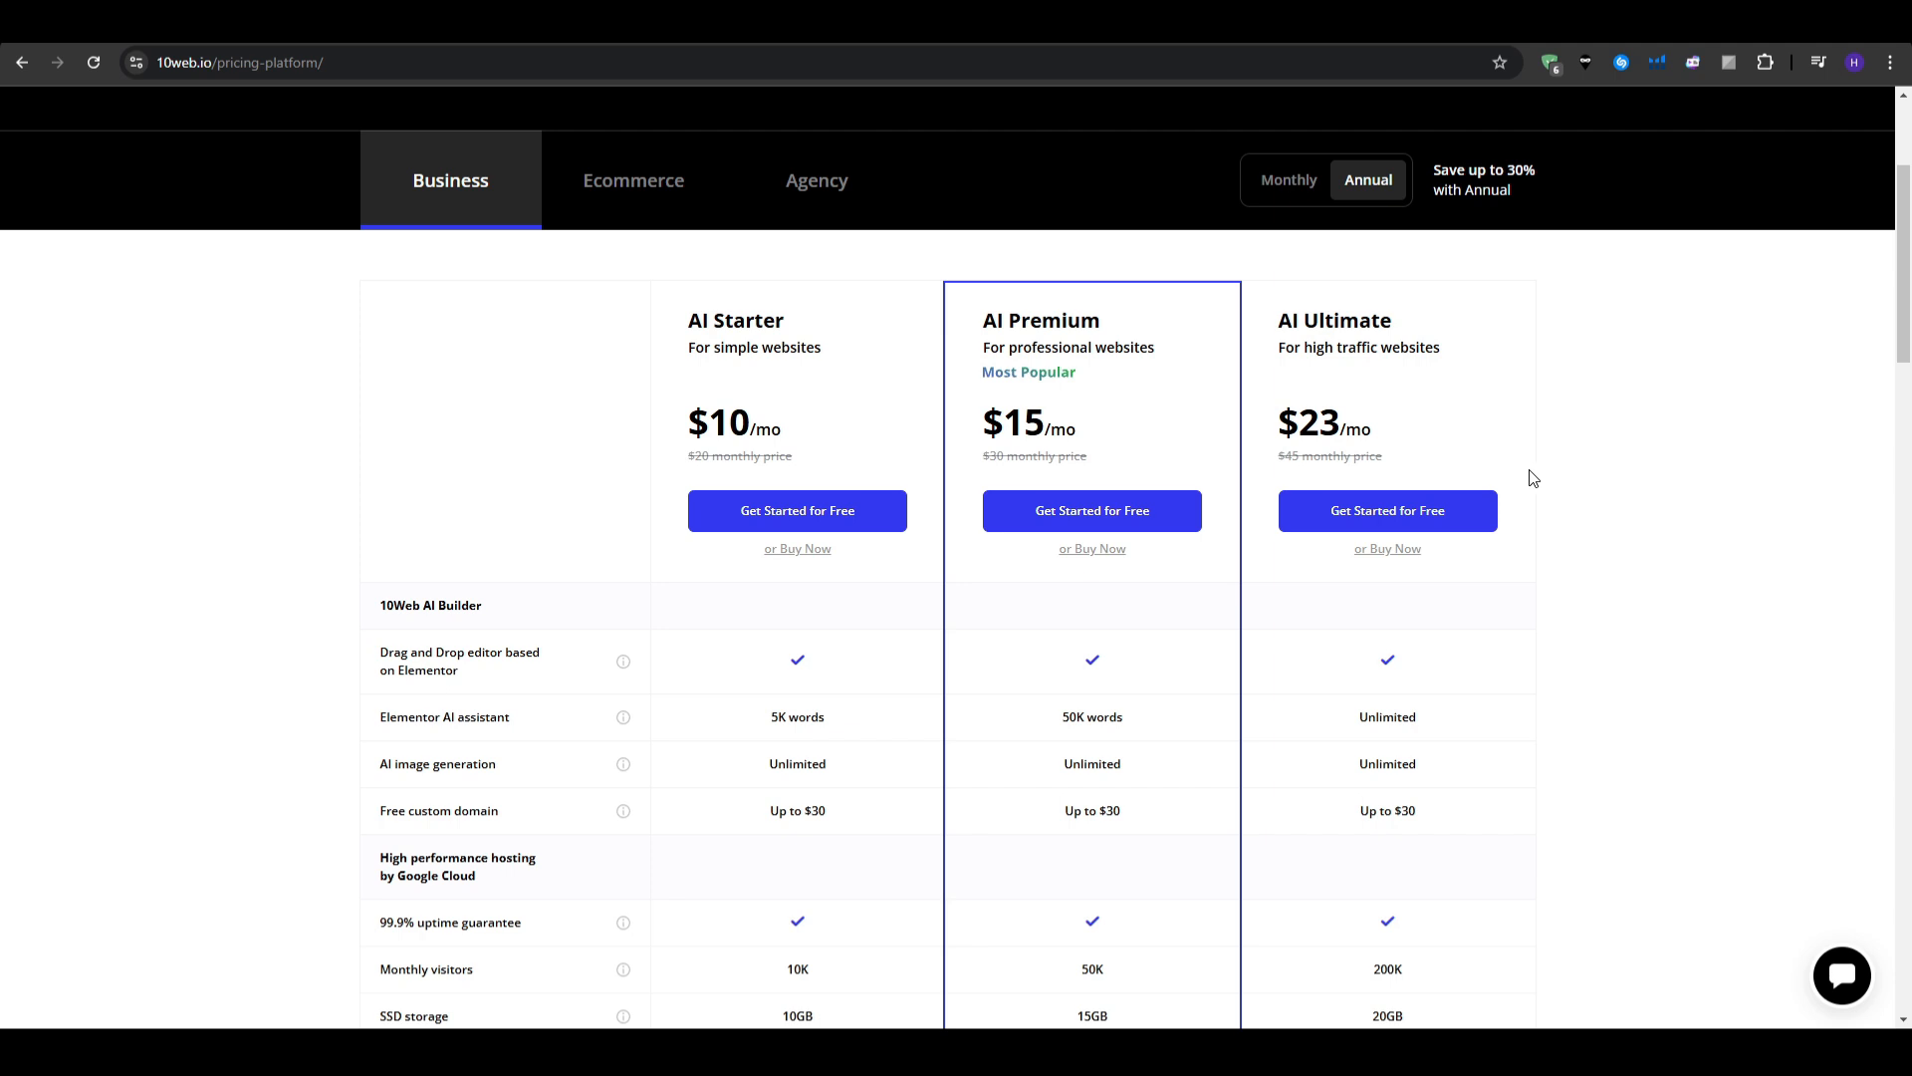
scroll(1533, 478, "down", 1)
scroll(1534, 478, "up", 1)
left_click(1284, 183)
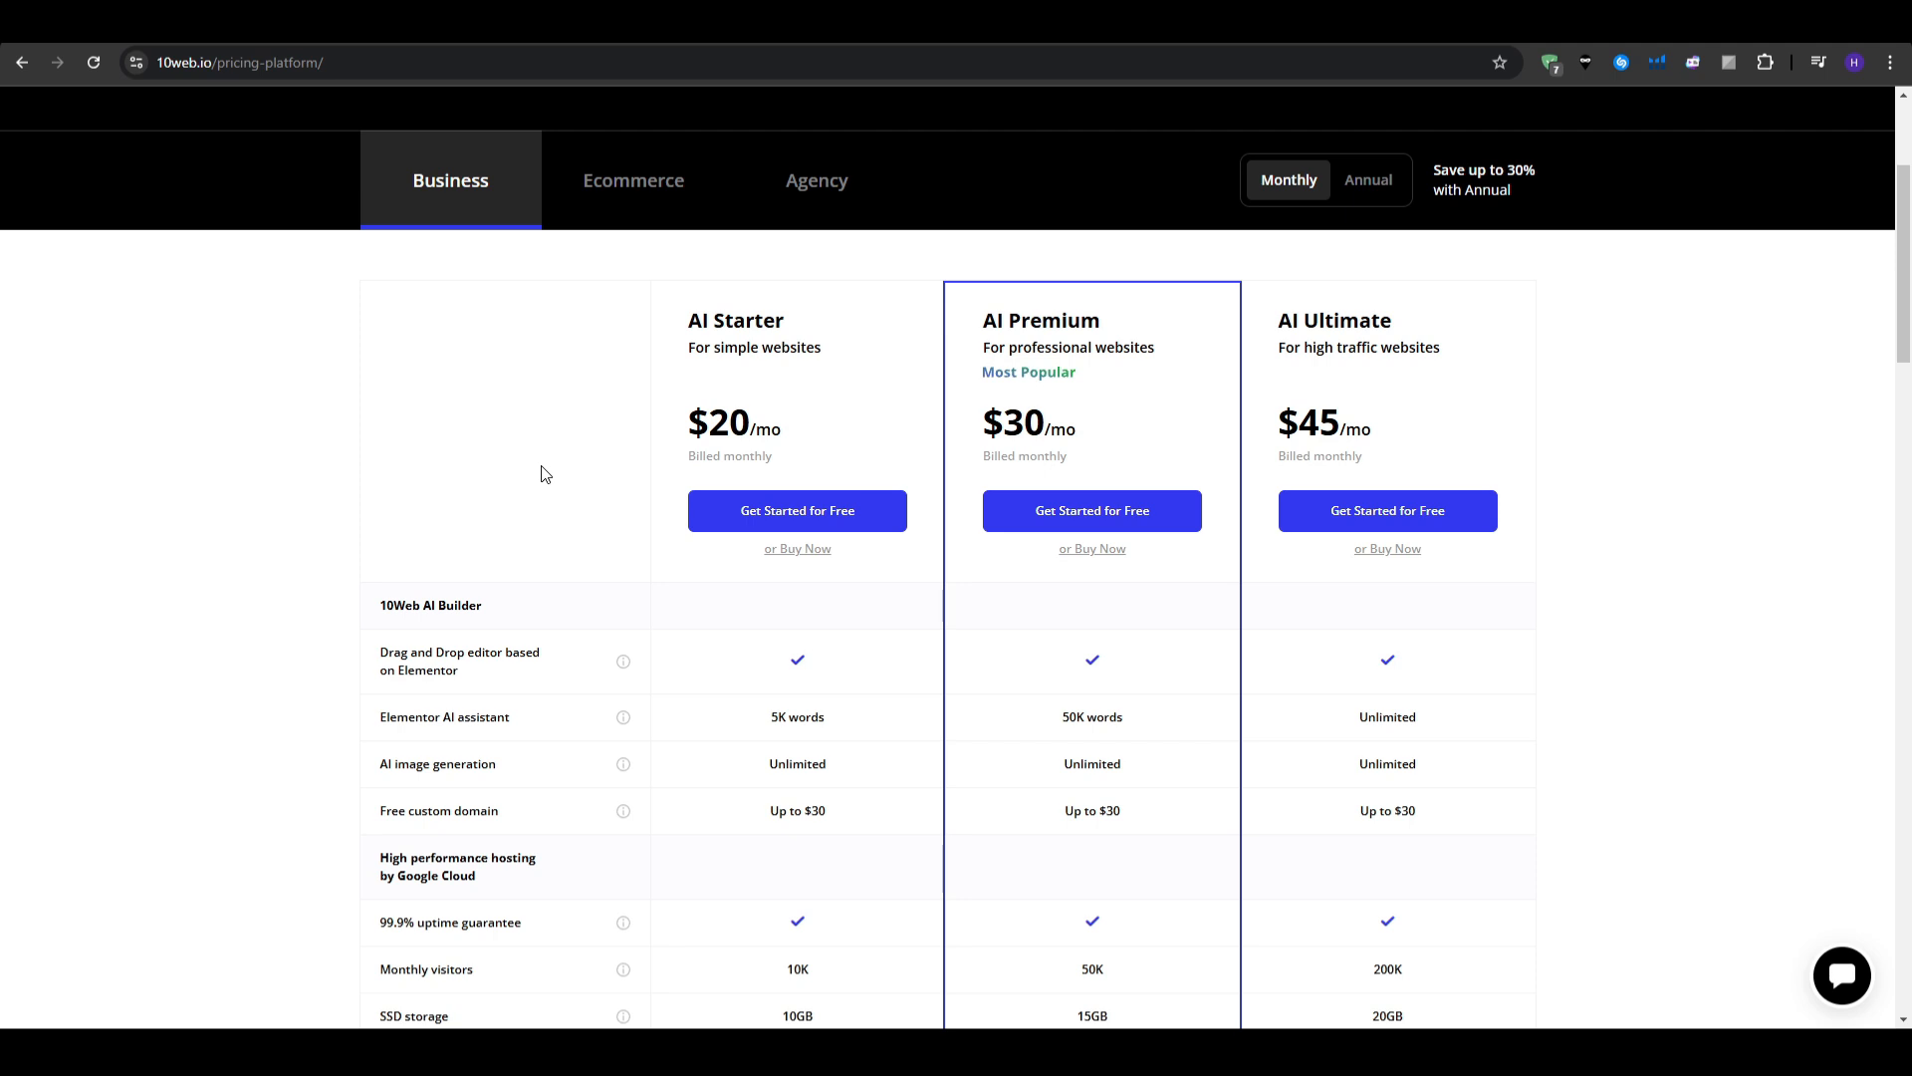
scroll(409, 461, "down", 2)
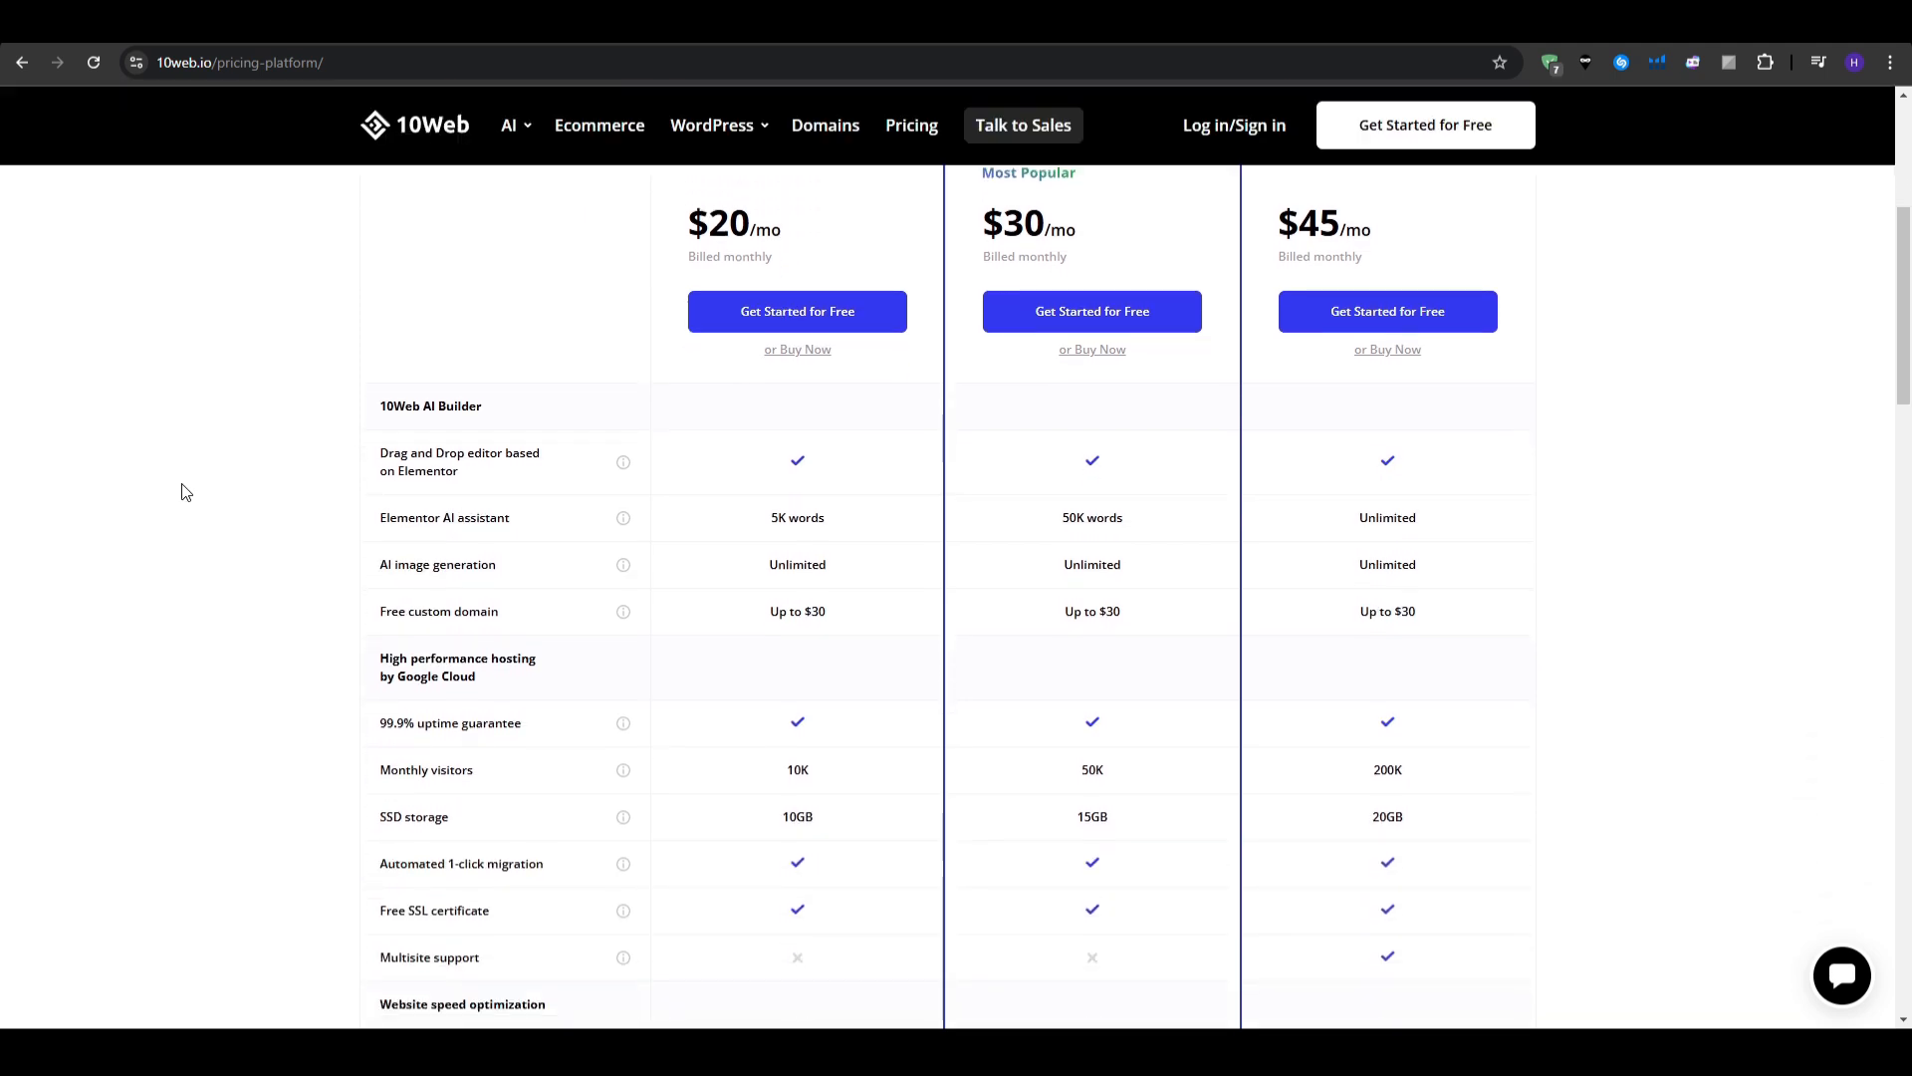
scroll(183, 498, "down", 1)
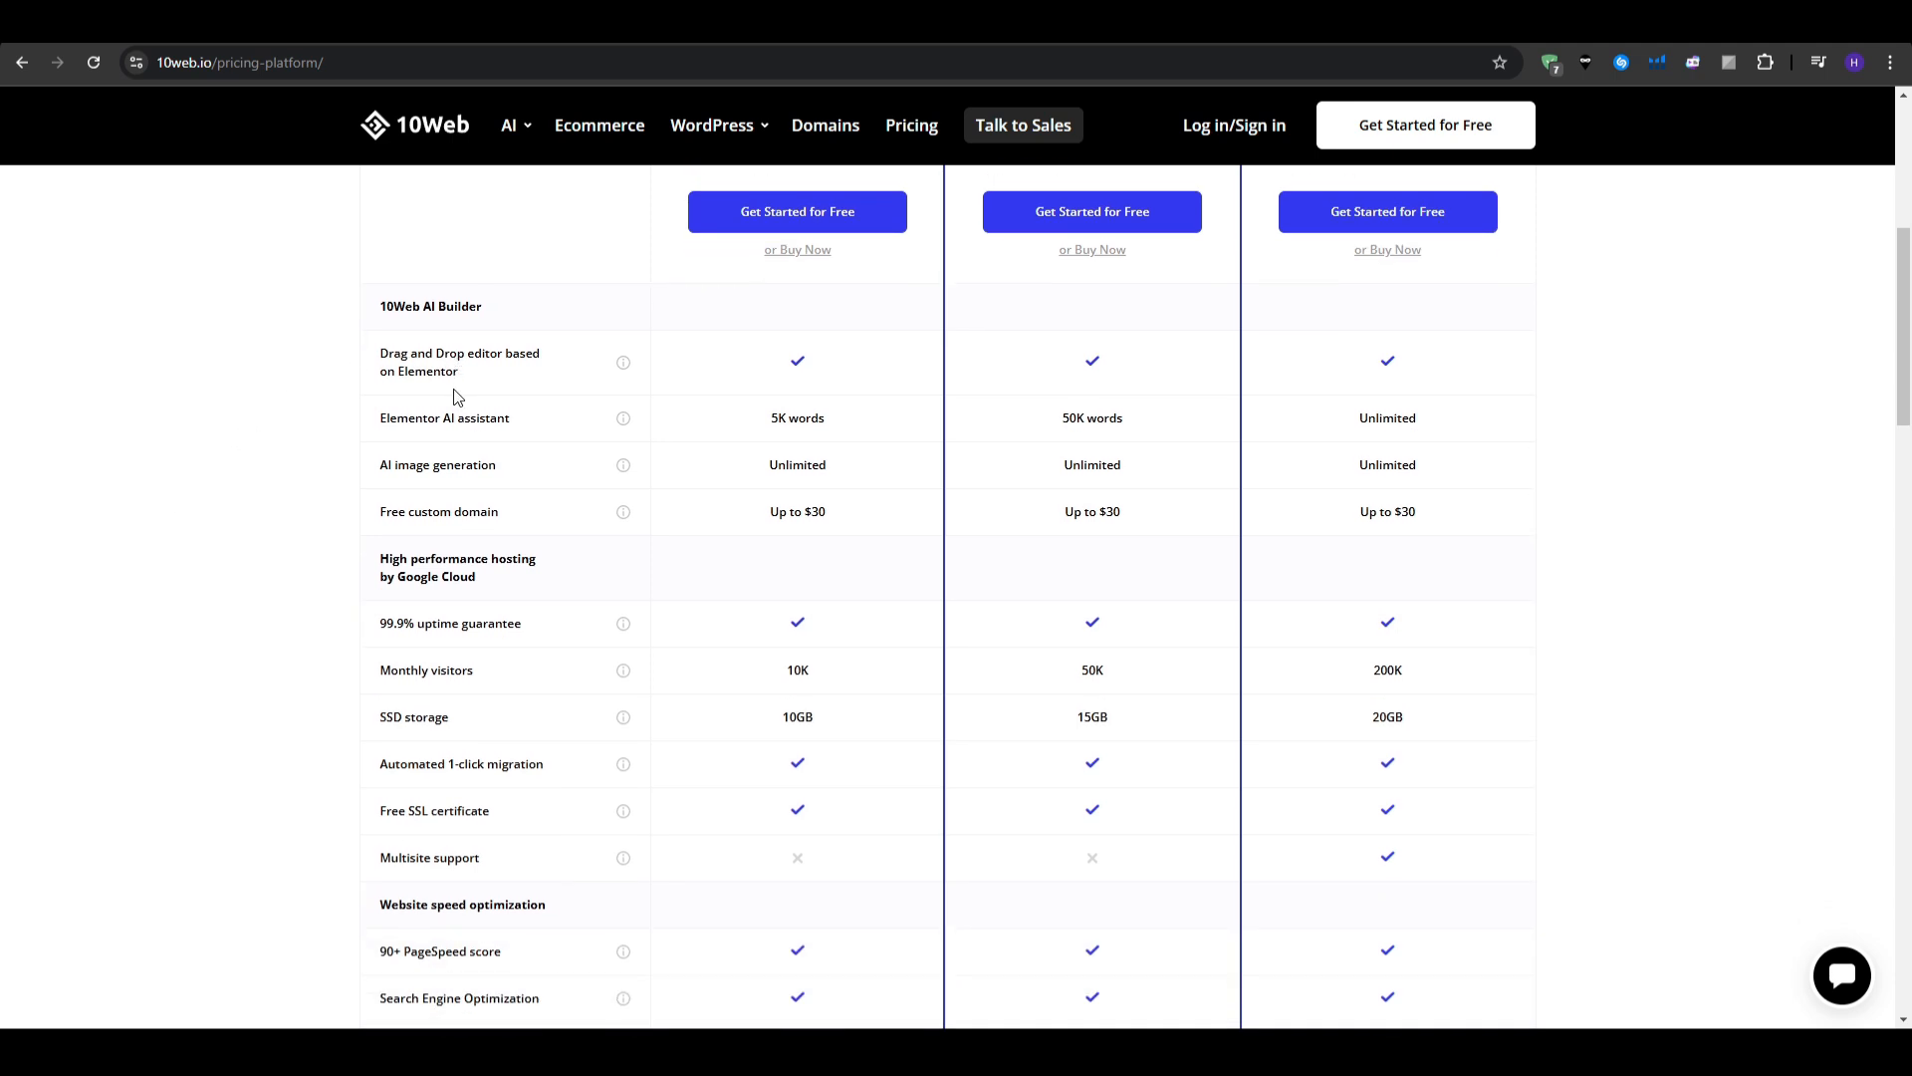
scroll(169, 642, "down", 1)
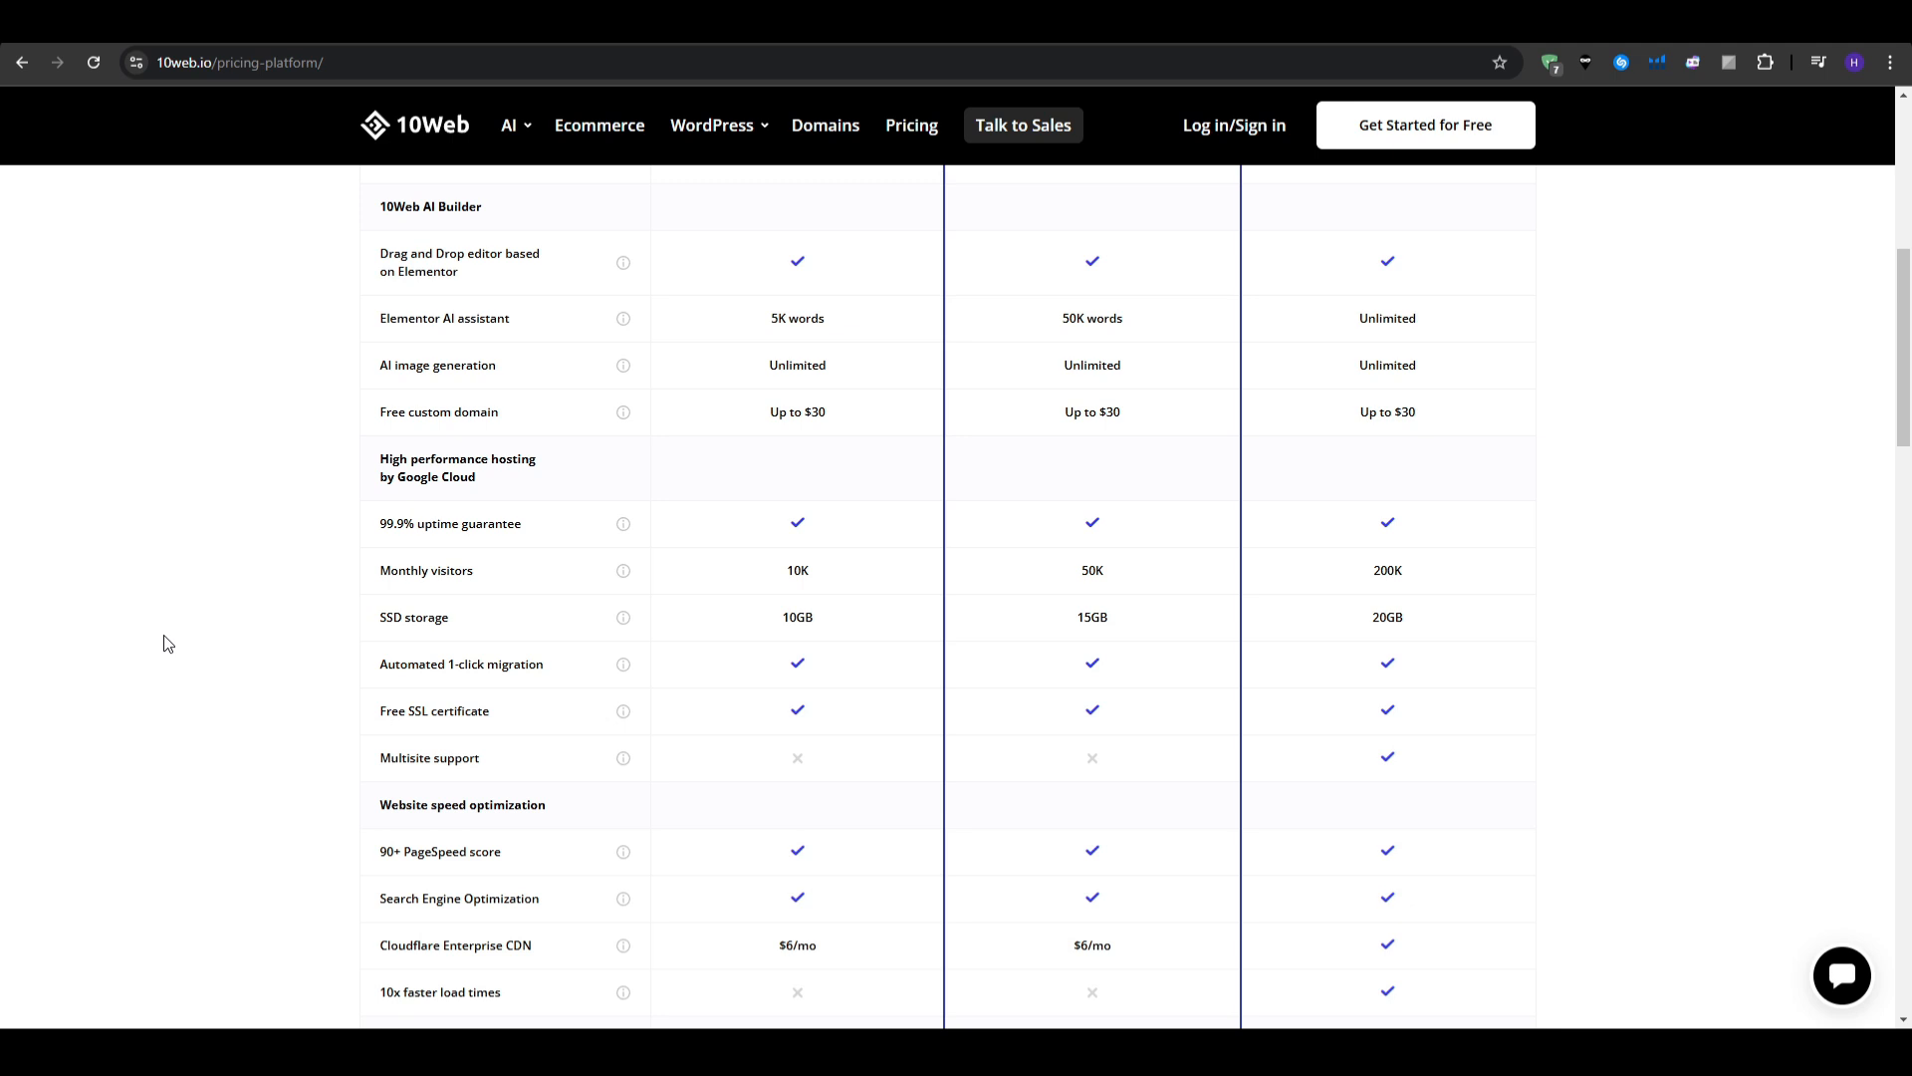
scroll(167, 644, "up", 1)
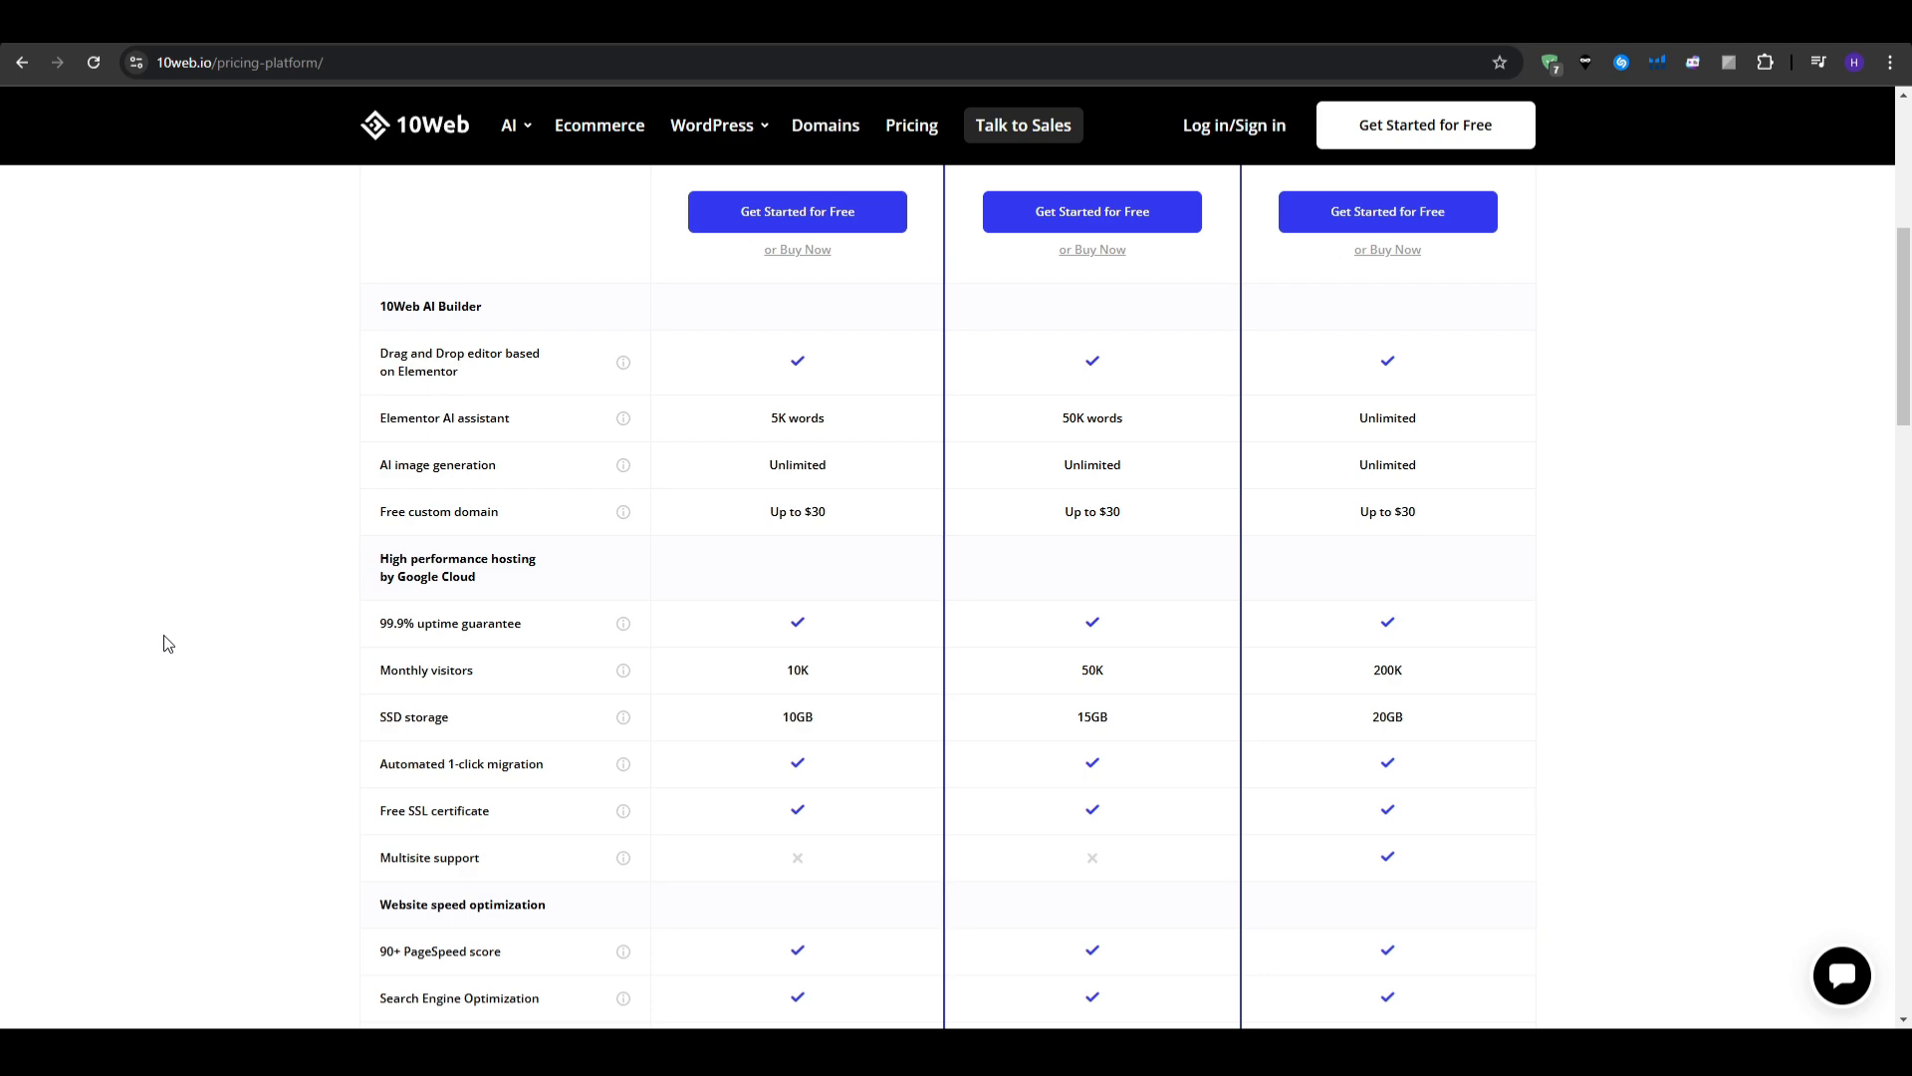
scroll(167, 643, "up", 5)
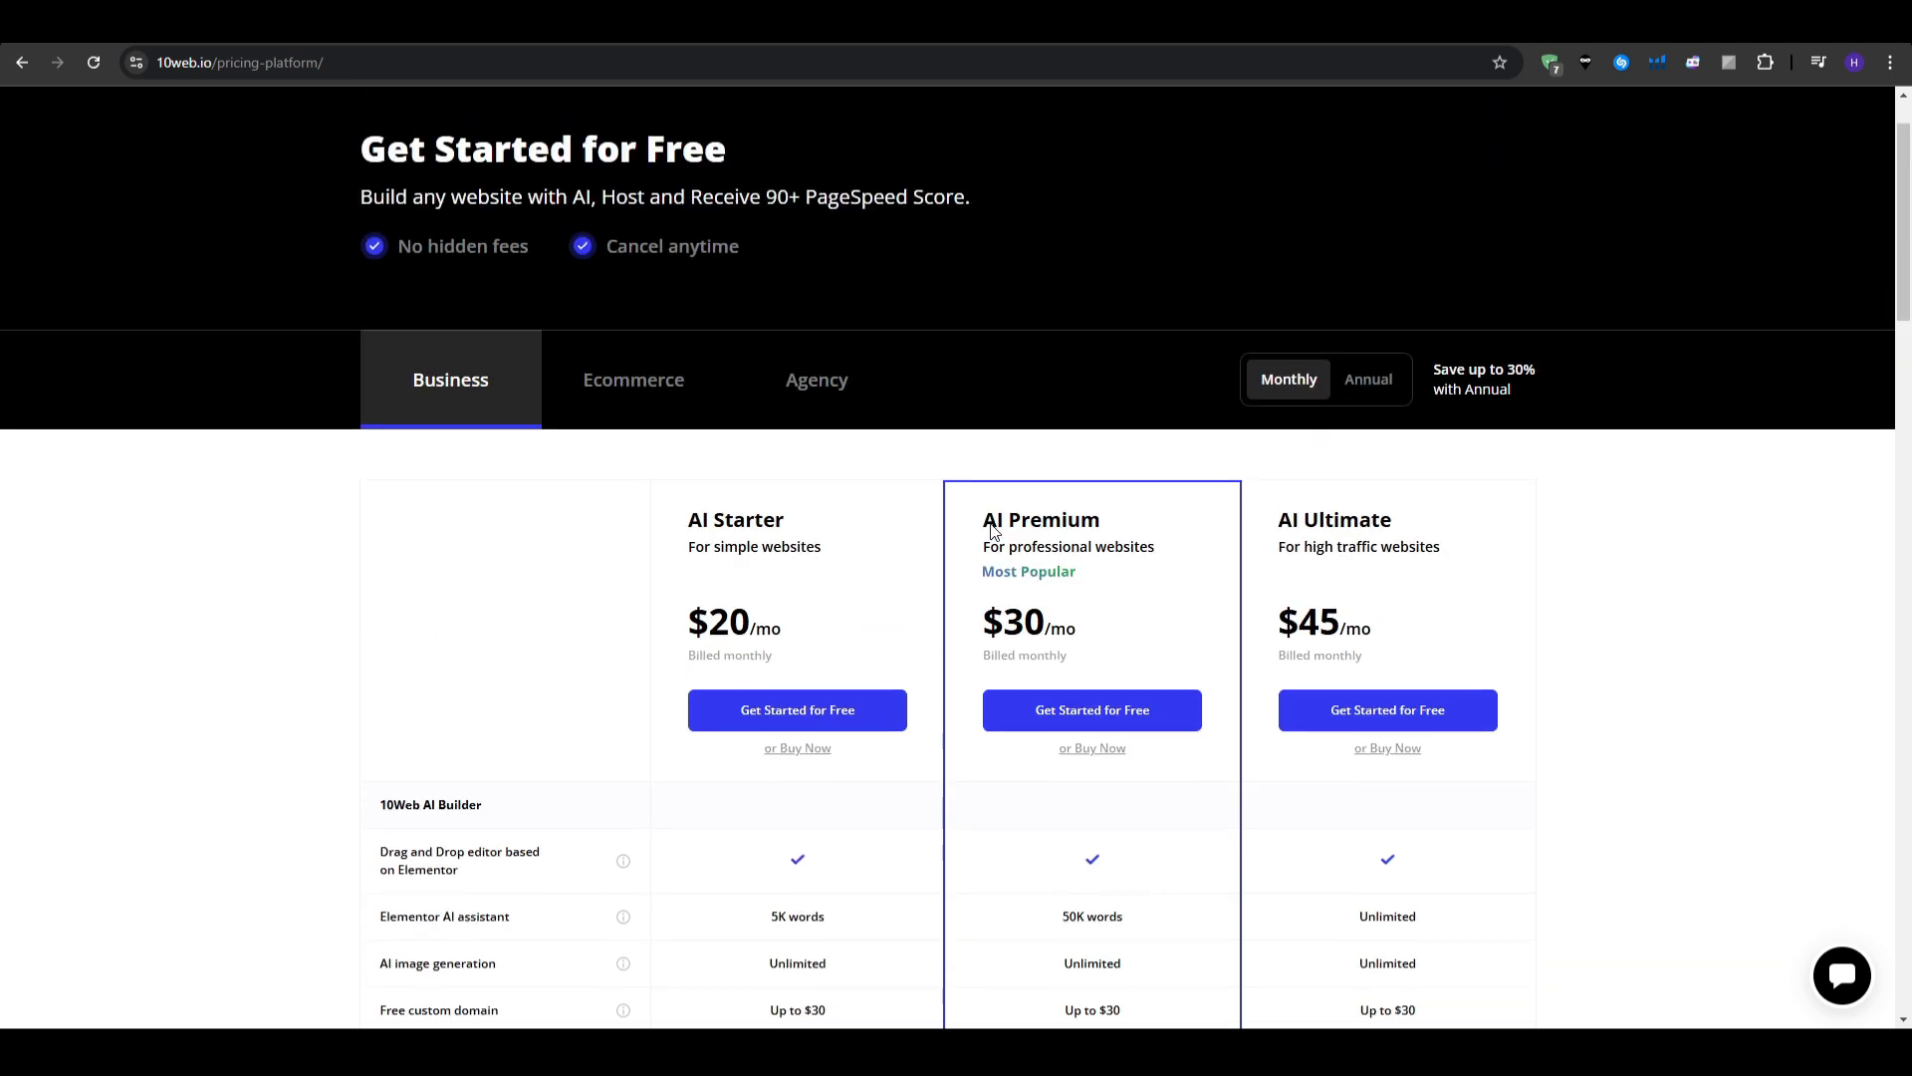
left_click(1369, 379)
scroll(192, 550, "down", 3)
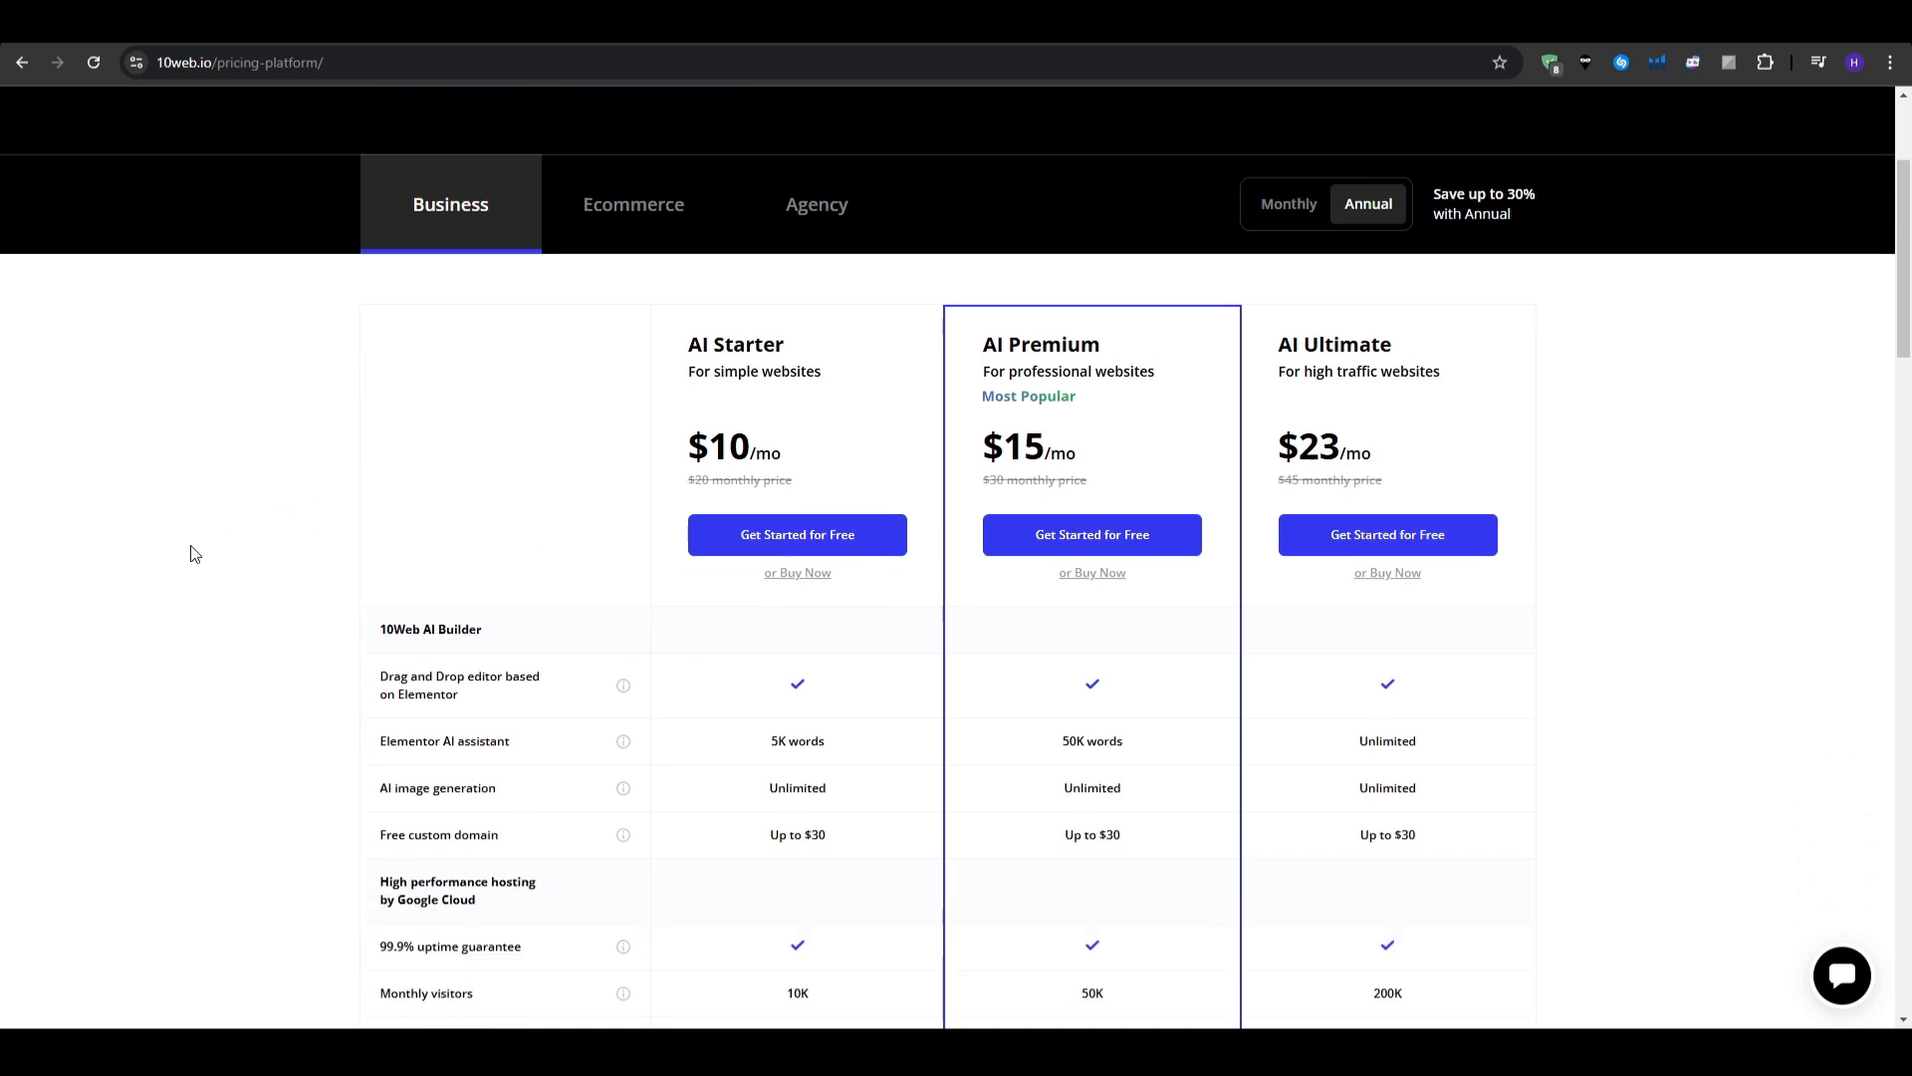
scroll(191, 551, "down", 2)
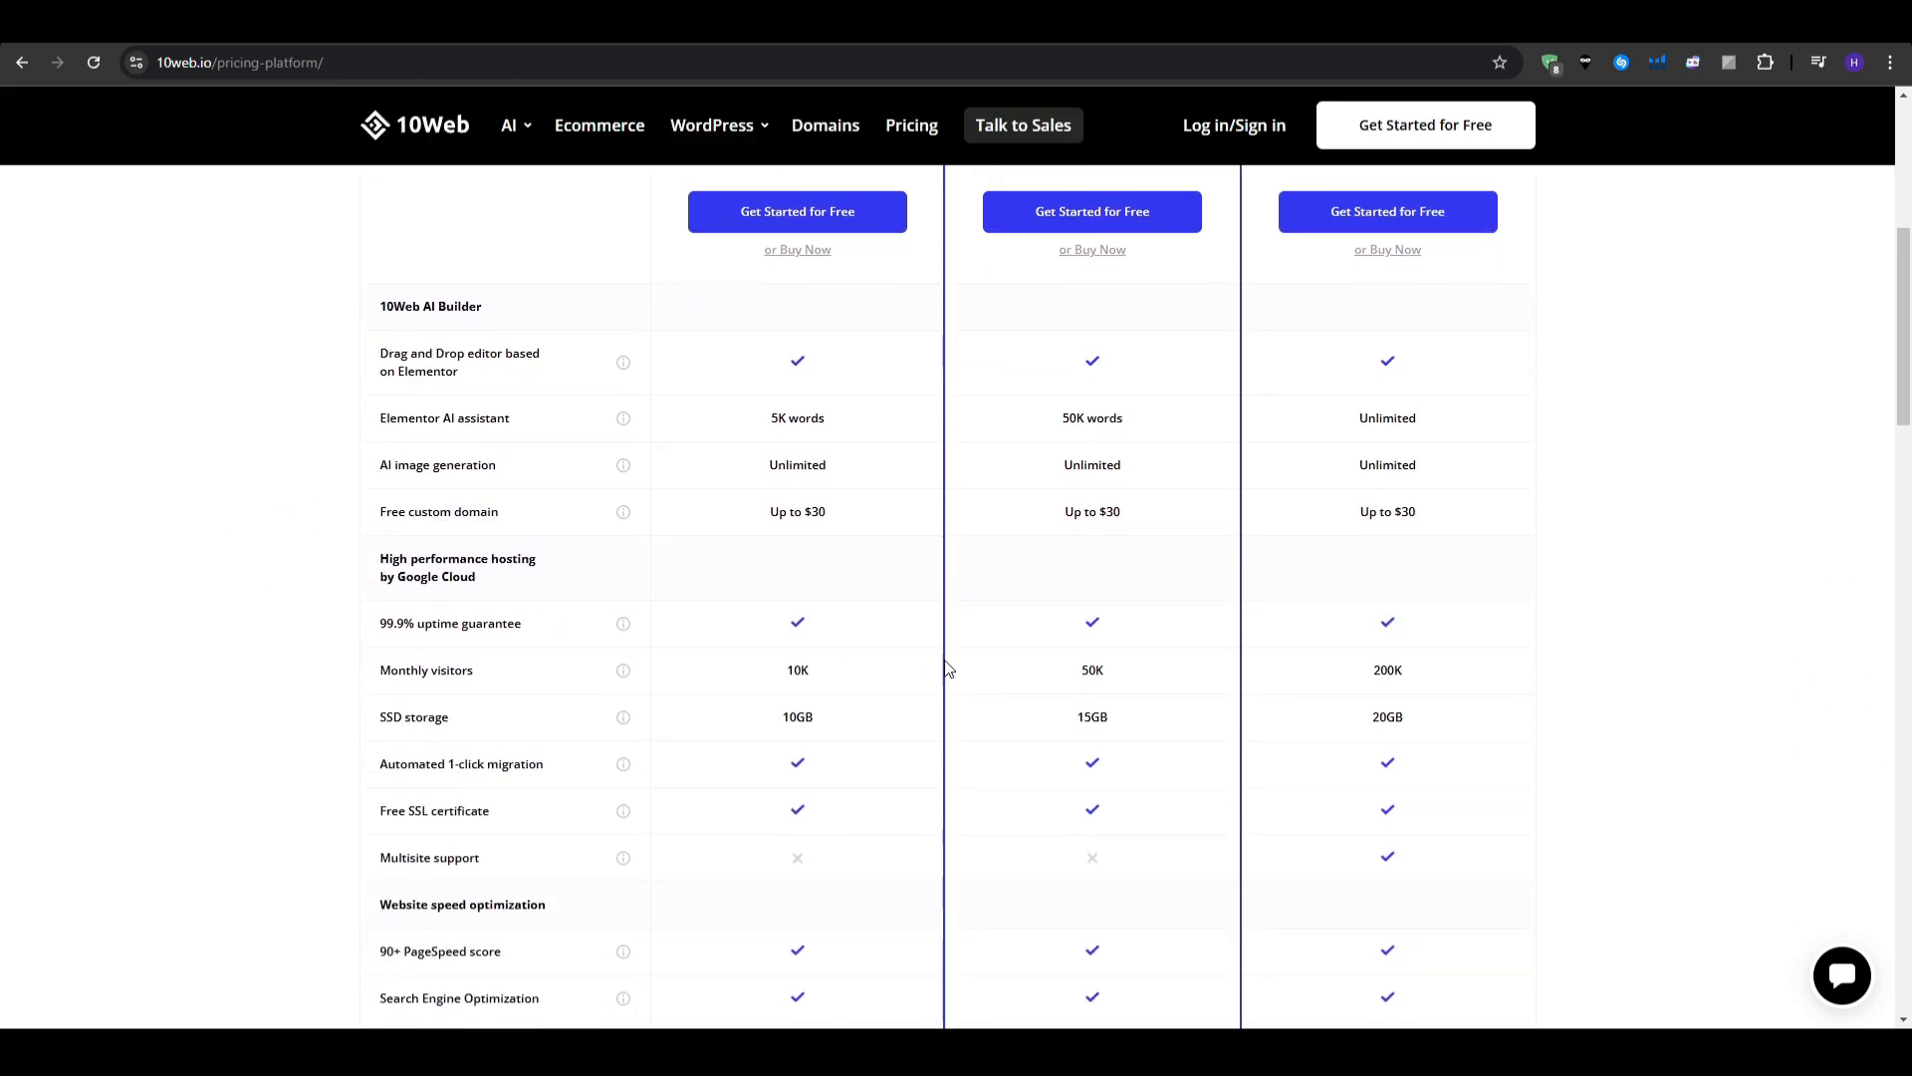
scroll(1360, 666, "up", 3)
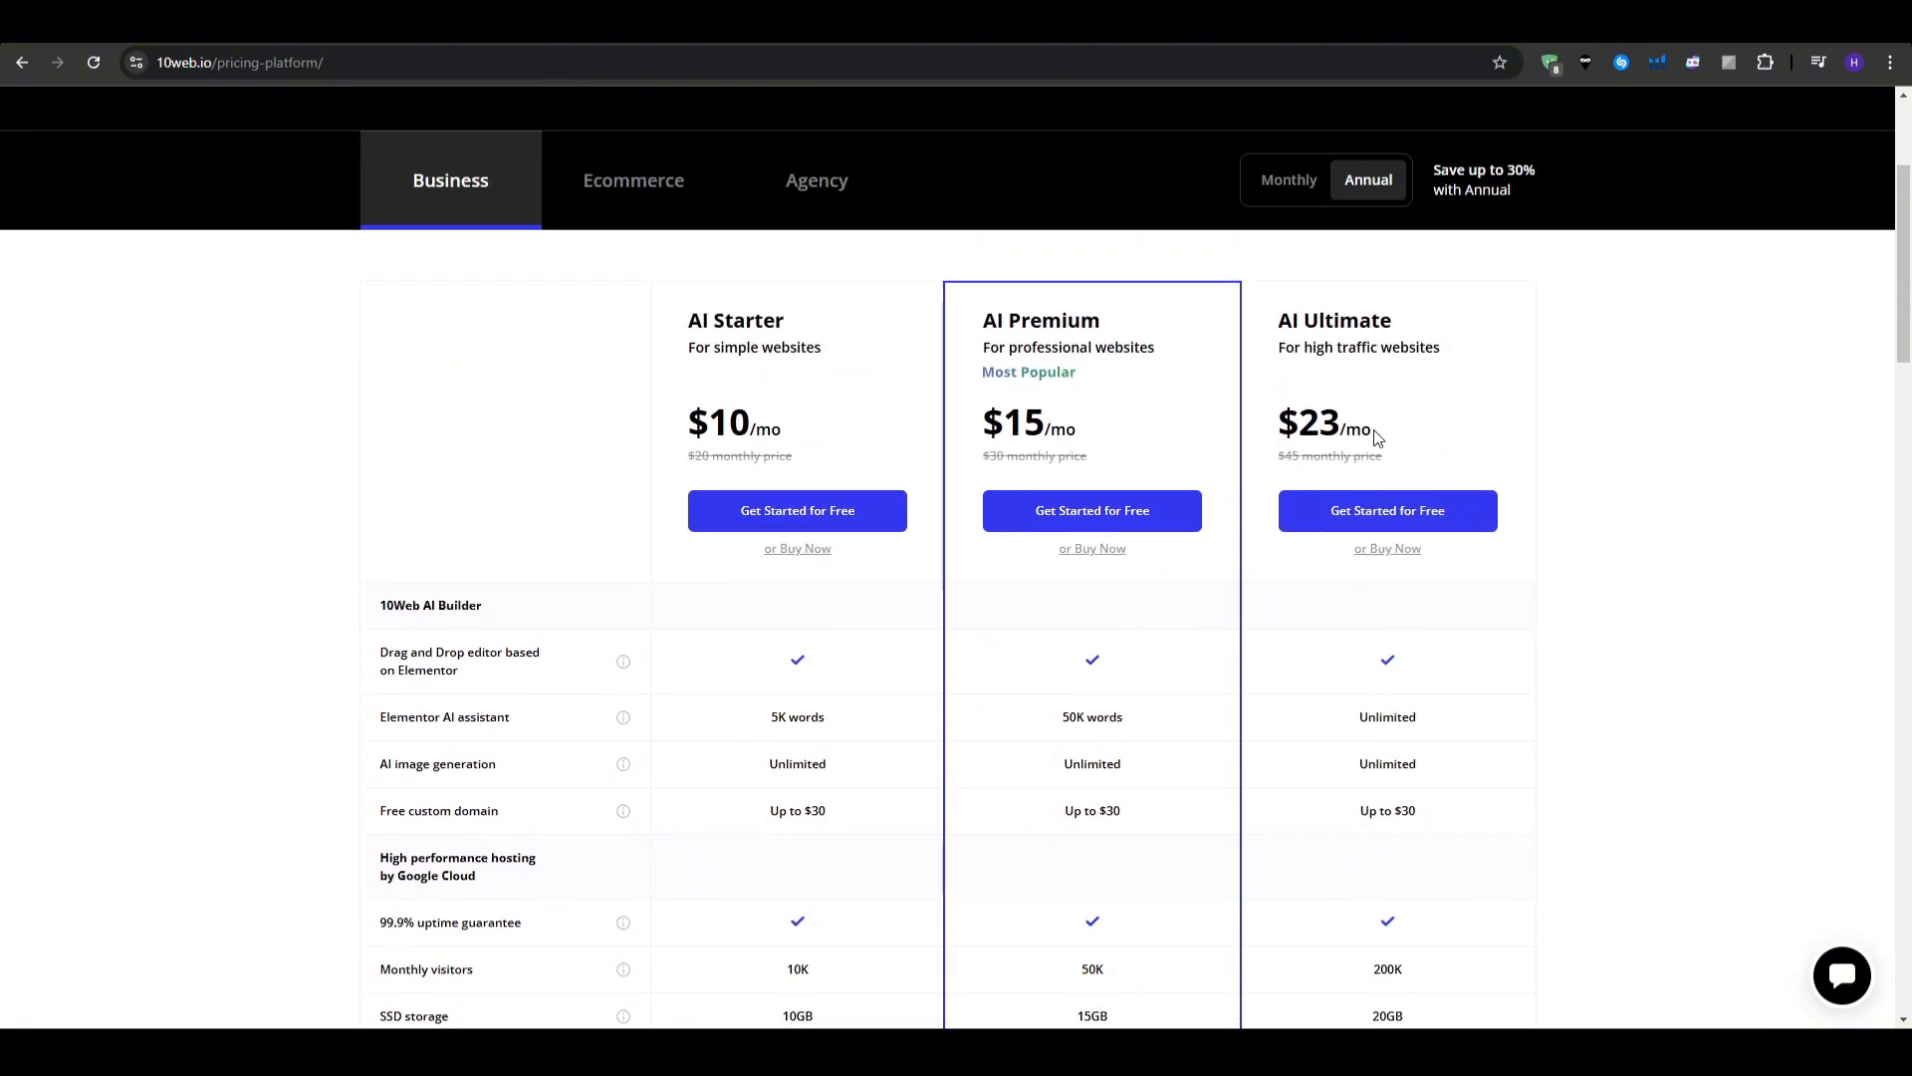
left_click_drag(1375, 438, 1285, 430)
left_click(1294, 468)
scroll(1303, 664, "down", 2)
double_click(1391, 770)
left_click(1437, 772)
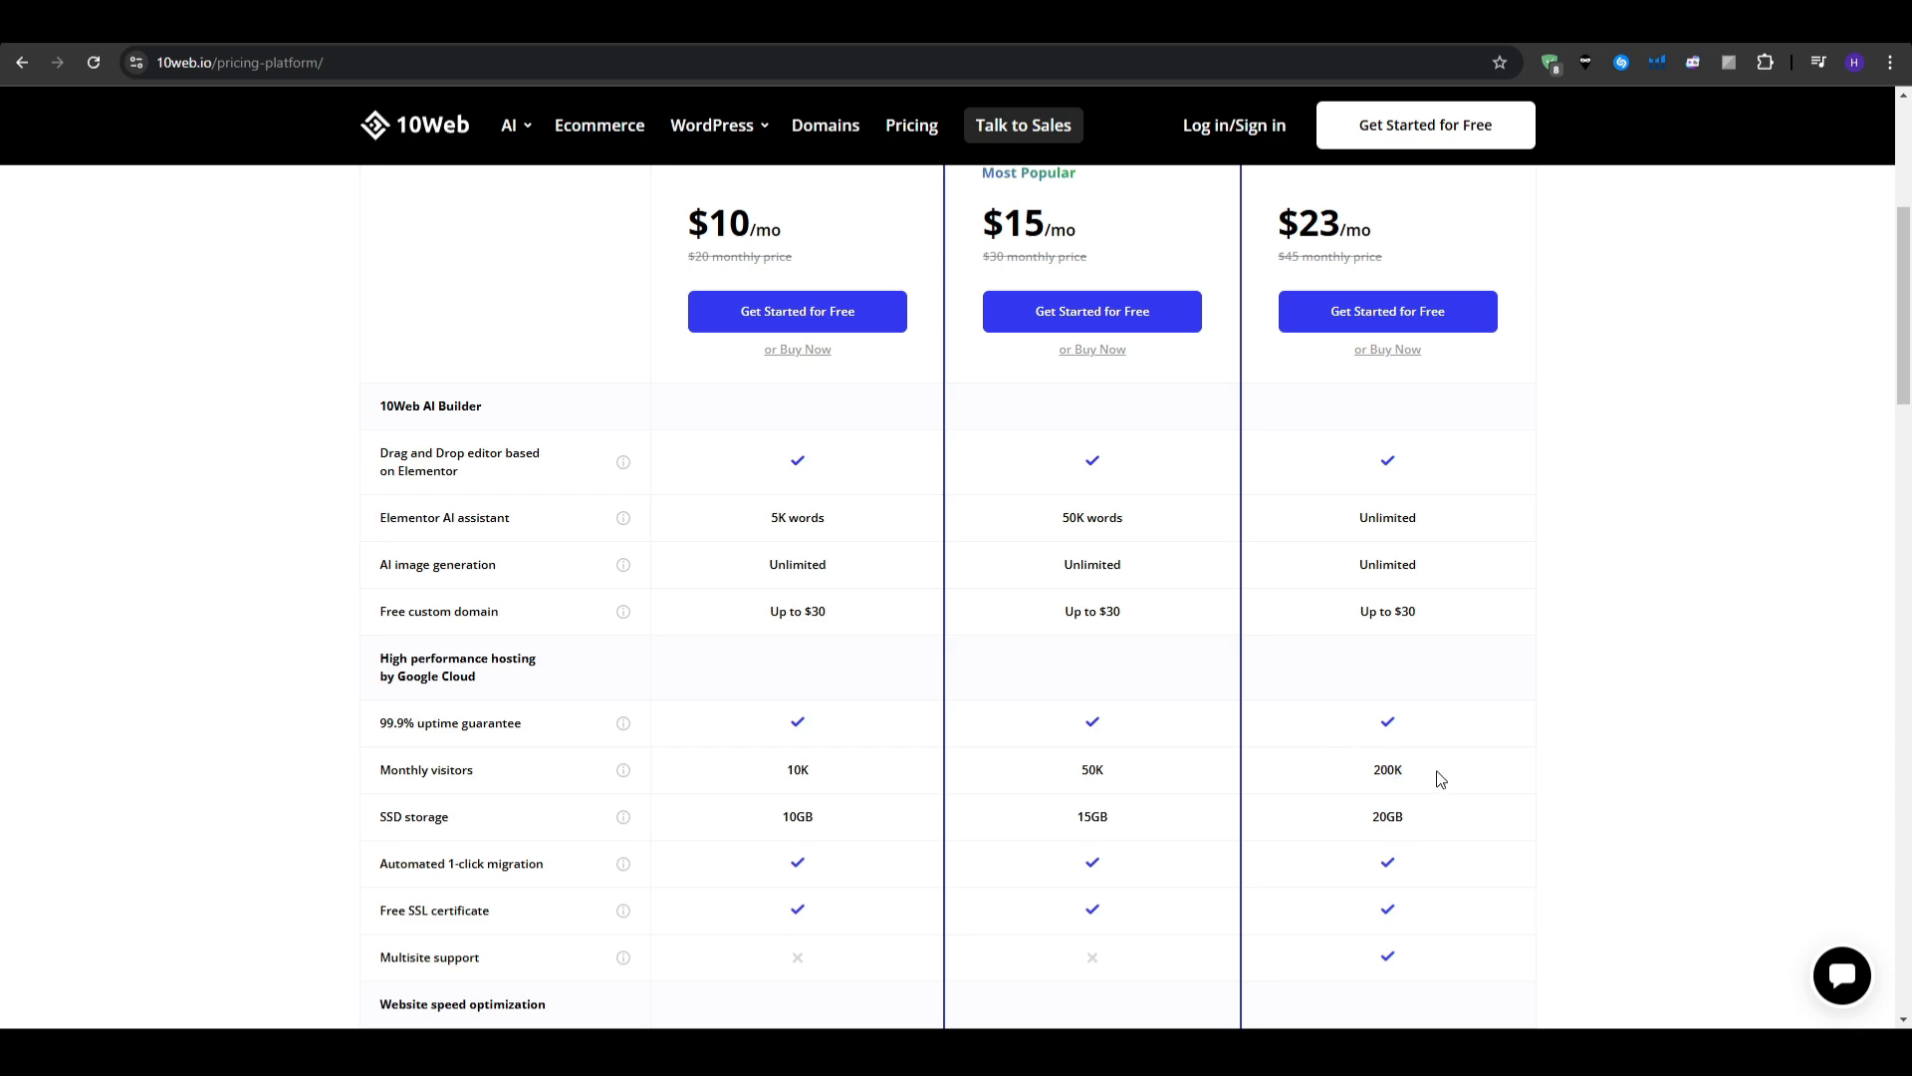
scroll(1440, 778, "down", 1)
scroll(1425, 777, "up", 6)
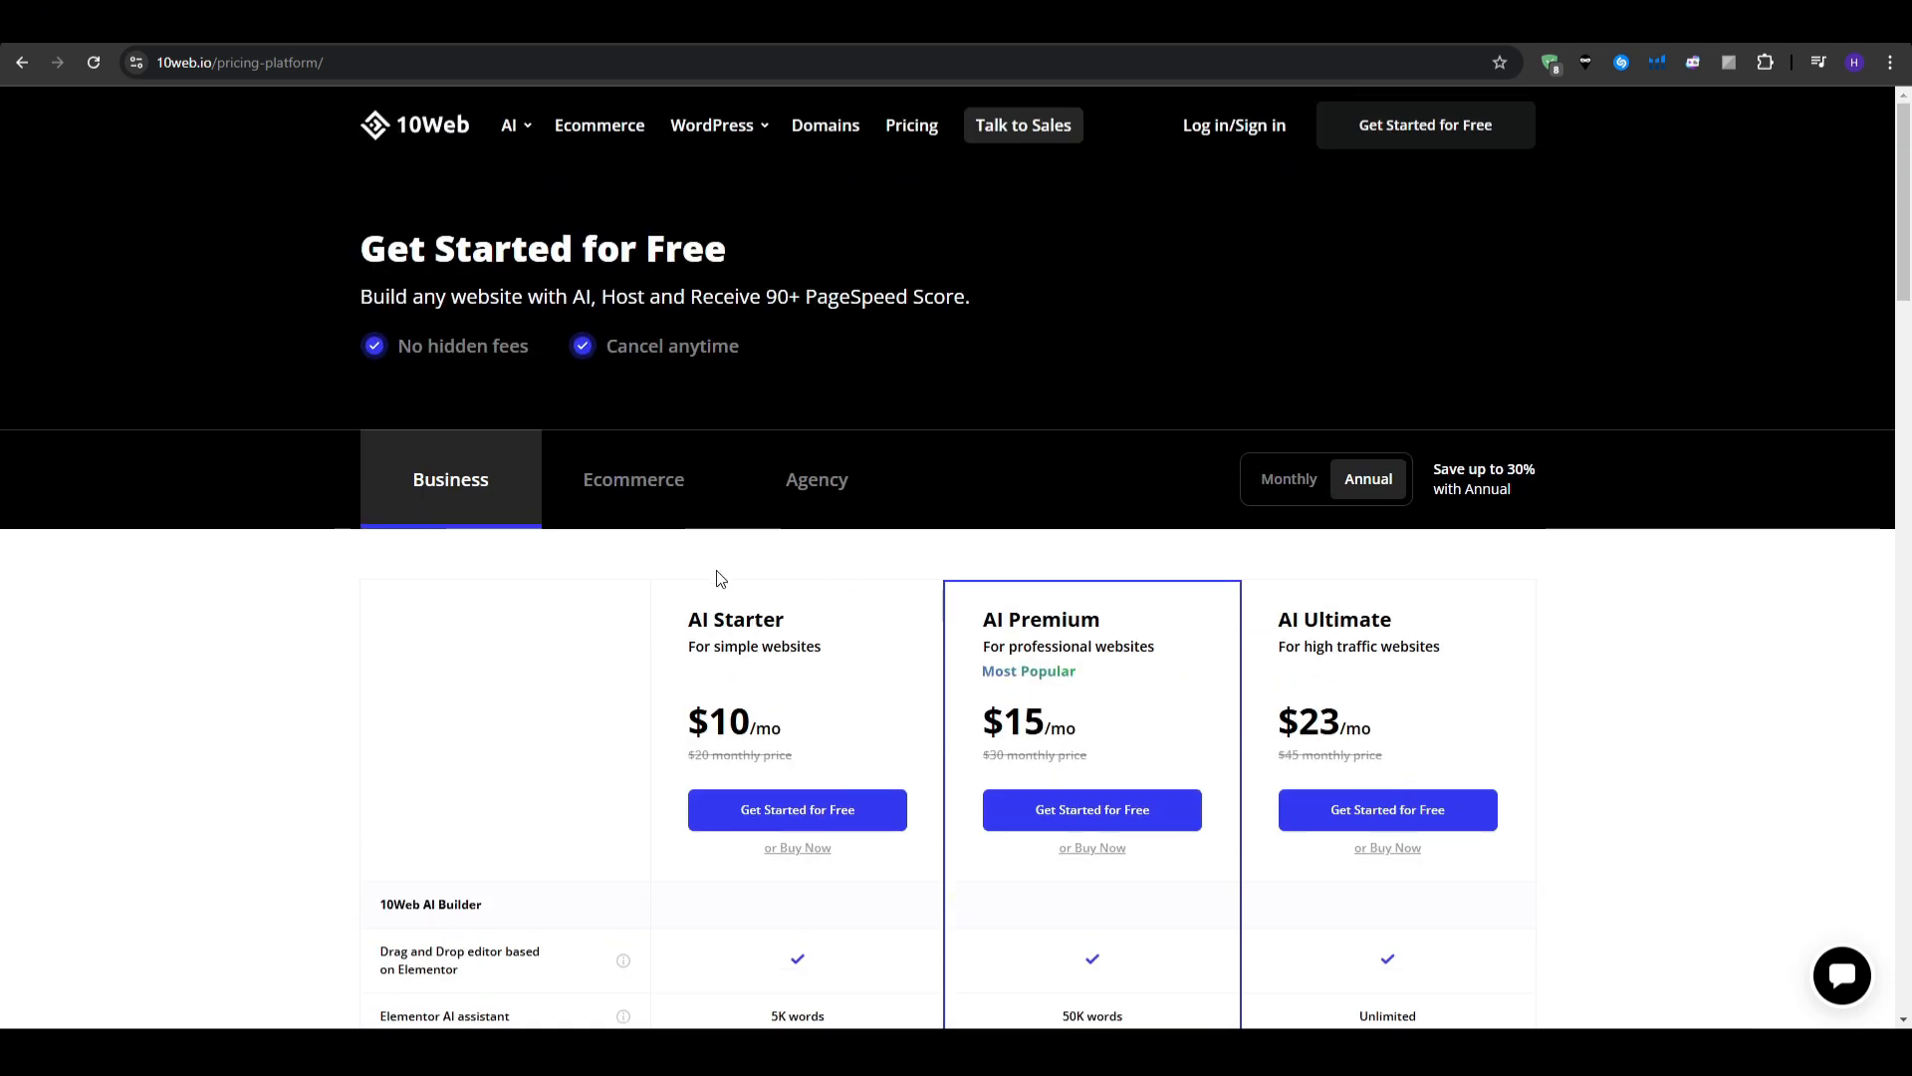
- Switch the pricing page to Agency plans and scroll through their hosting and agency features
left_click(655, 498)
scroll(269, 596, "down", 3)
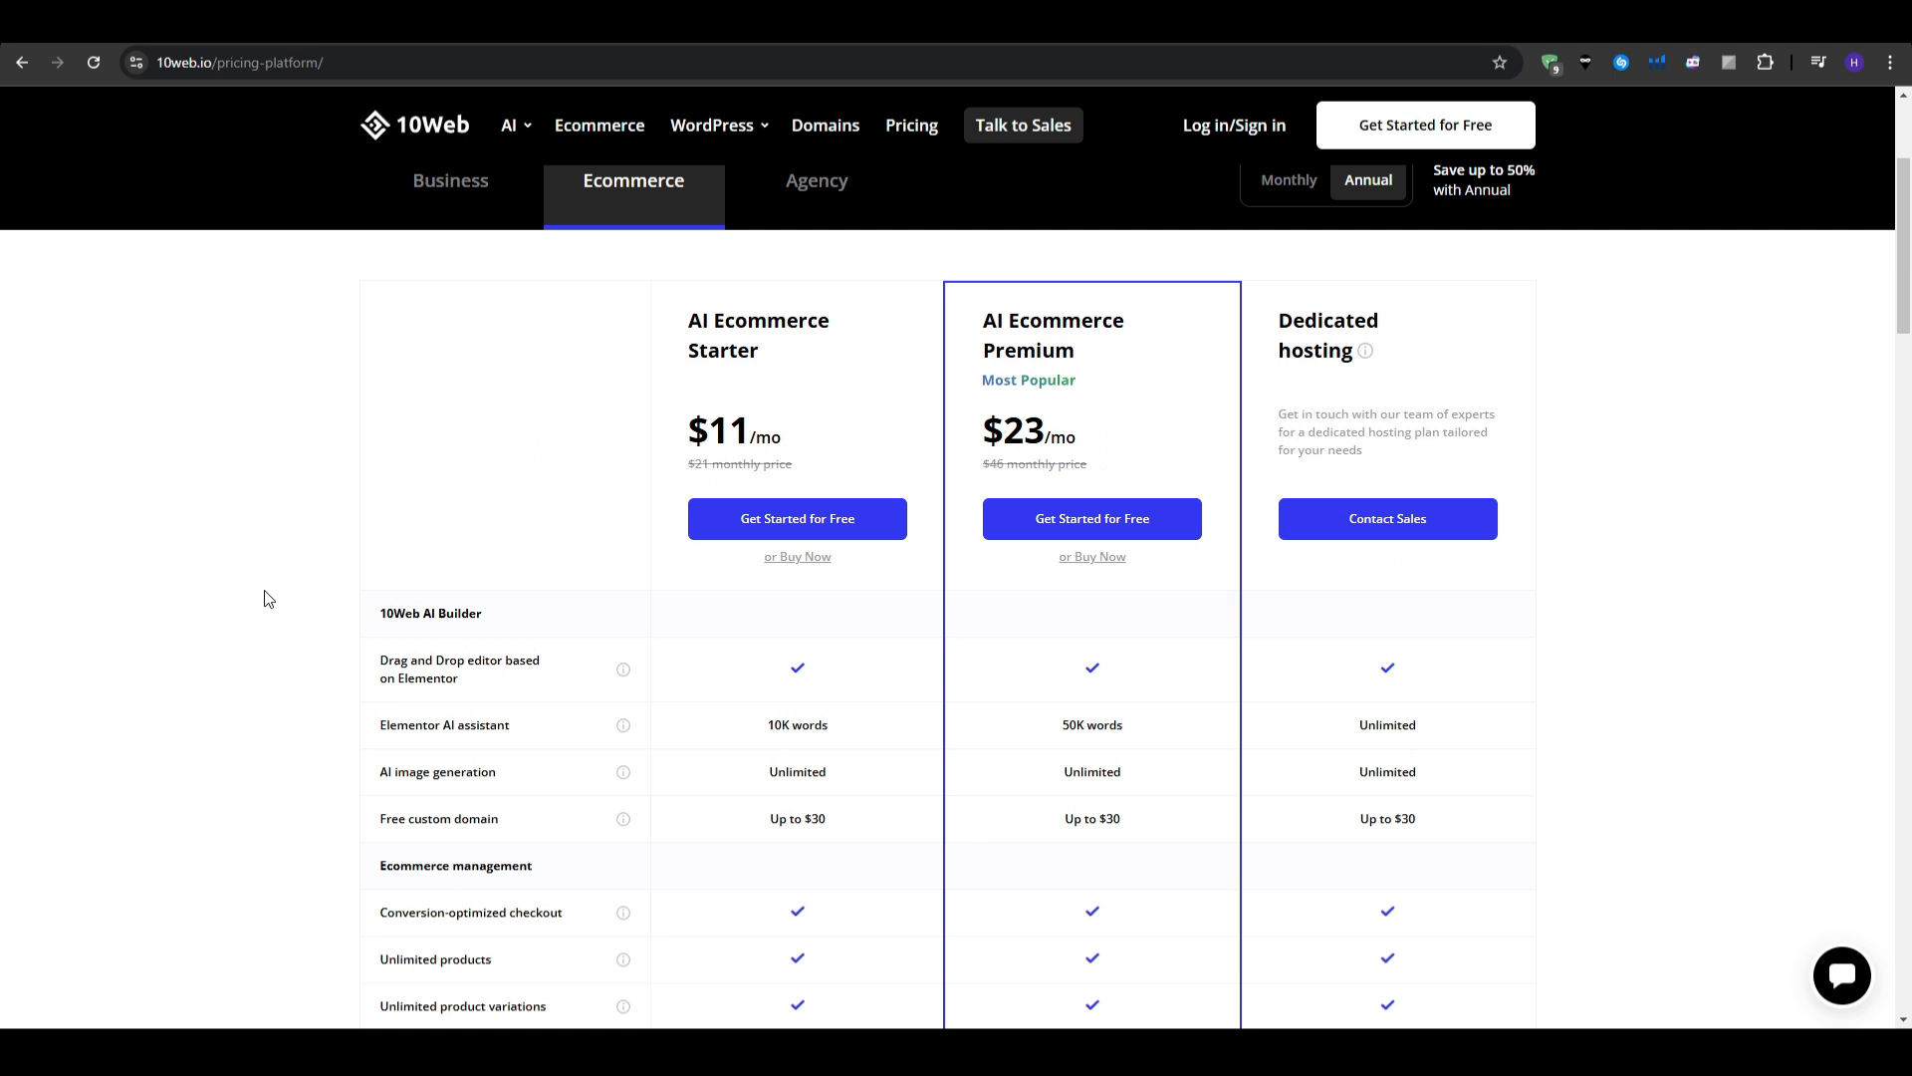
scroll(266, 597, "up", 1)
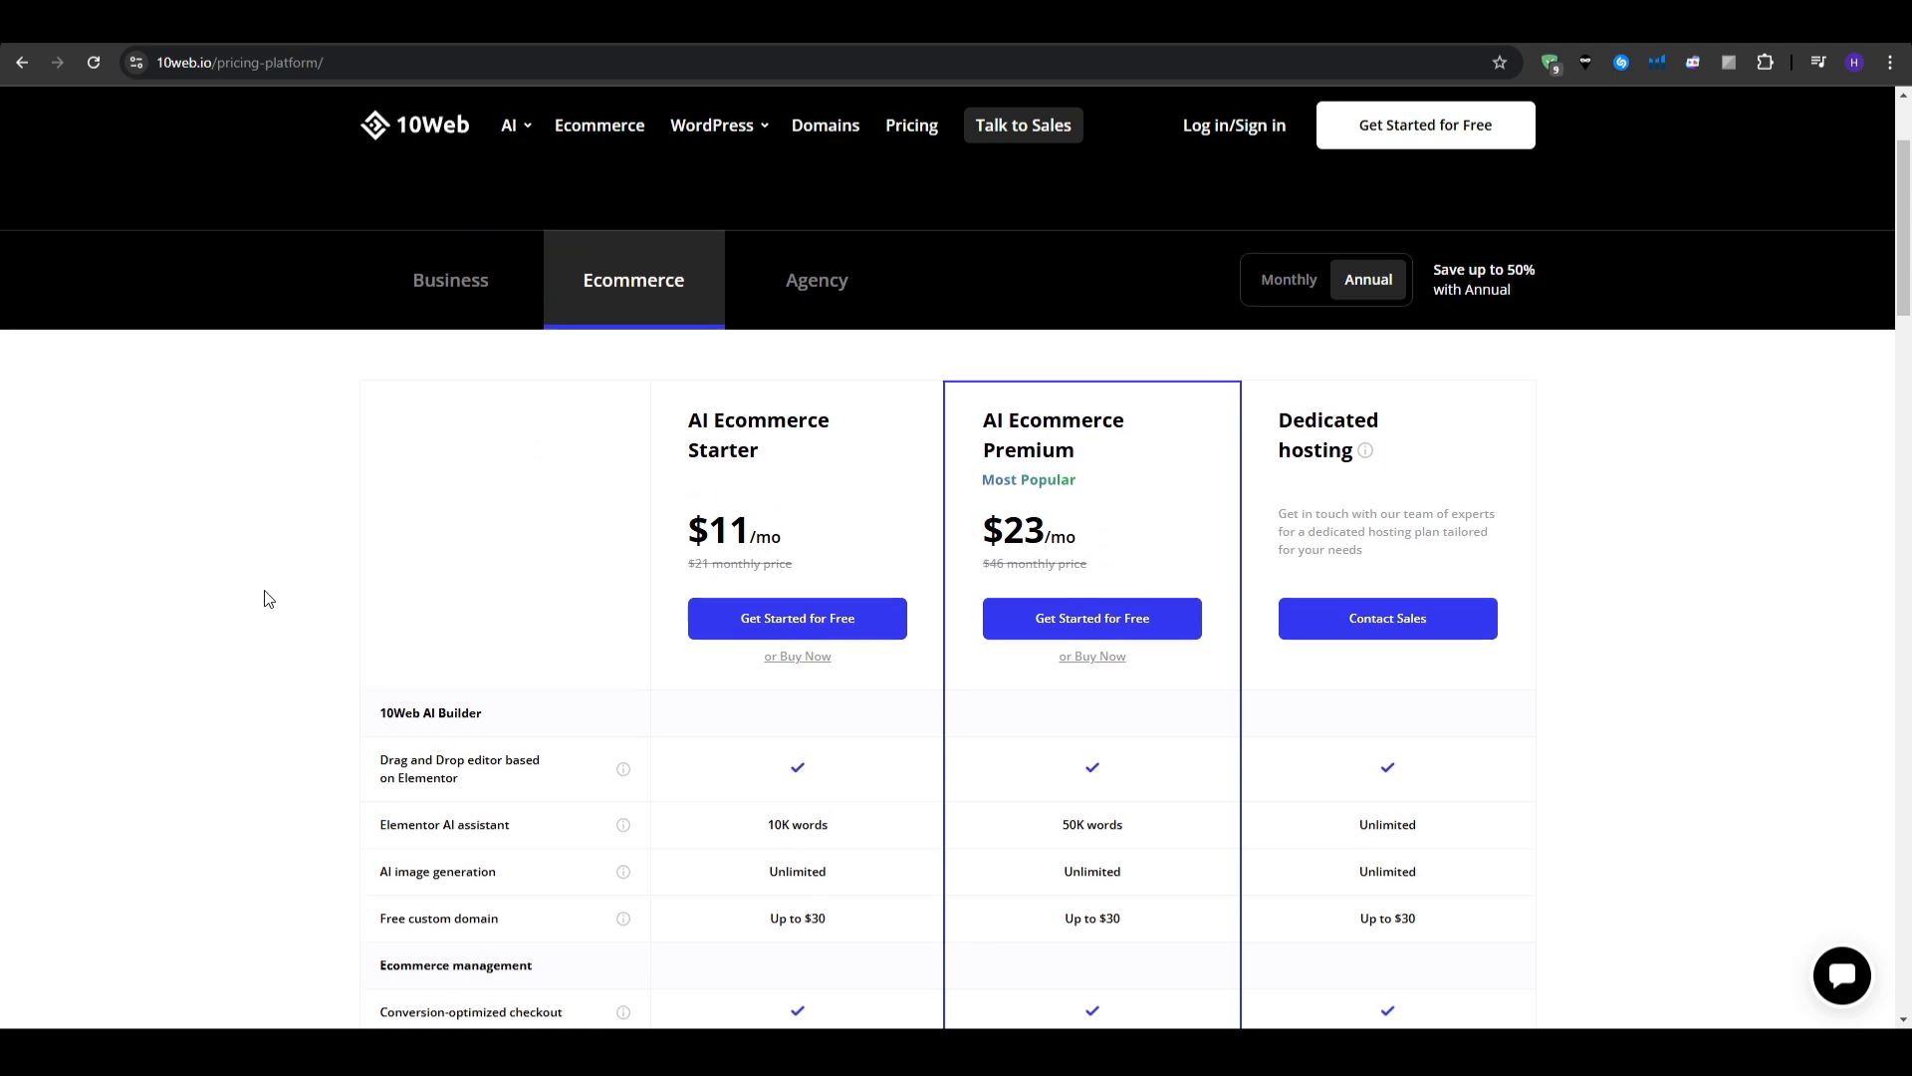
left_click(801, 310)
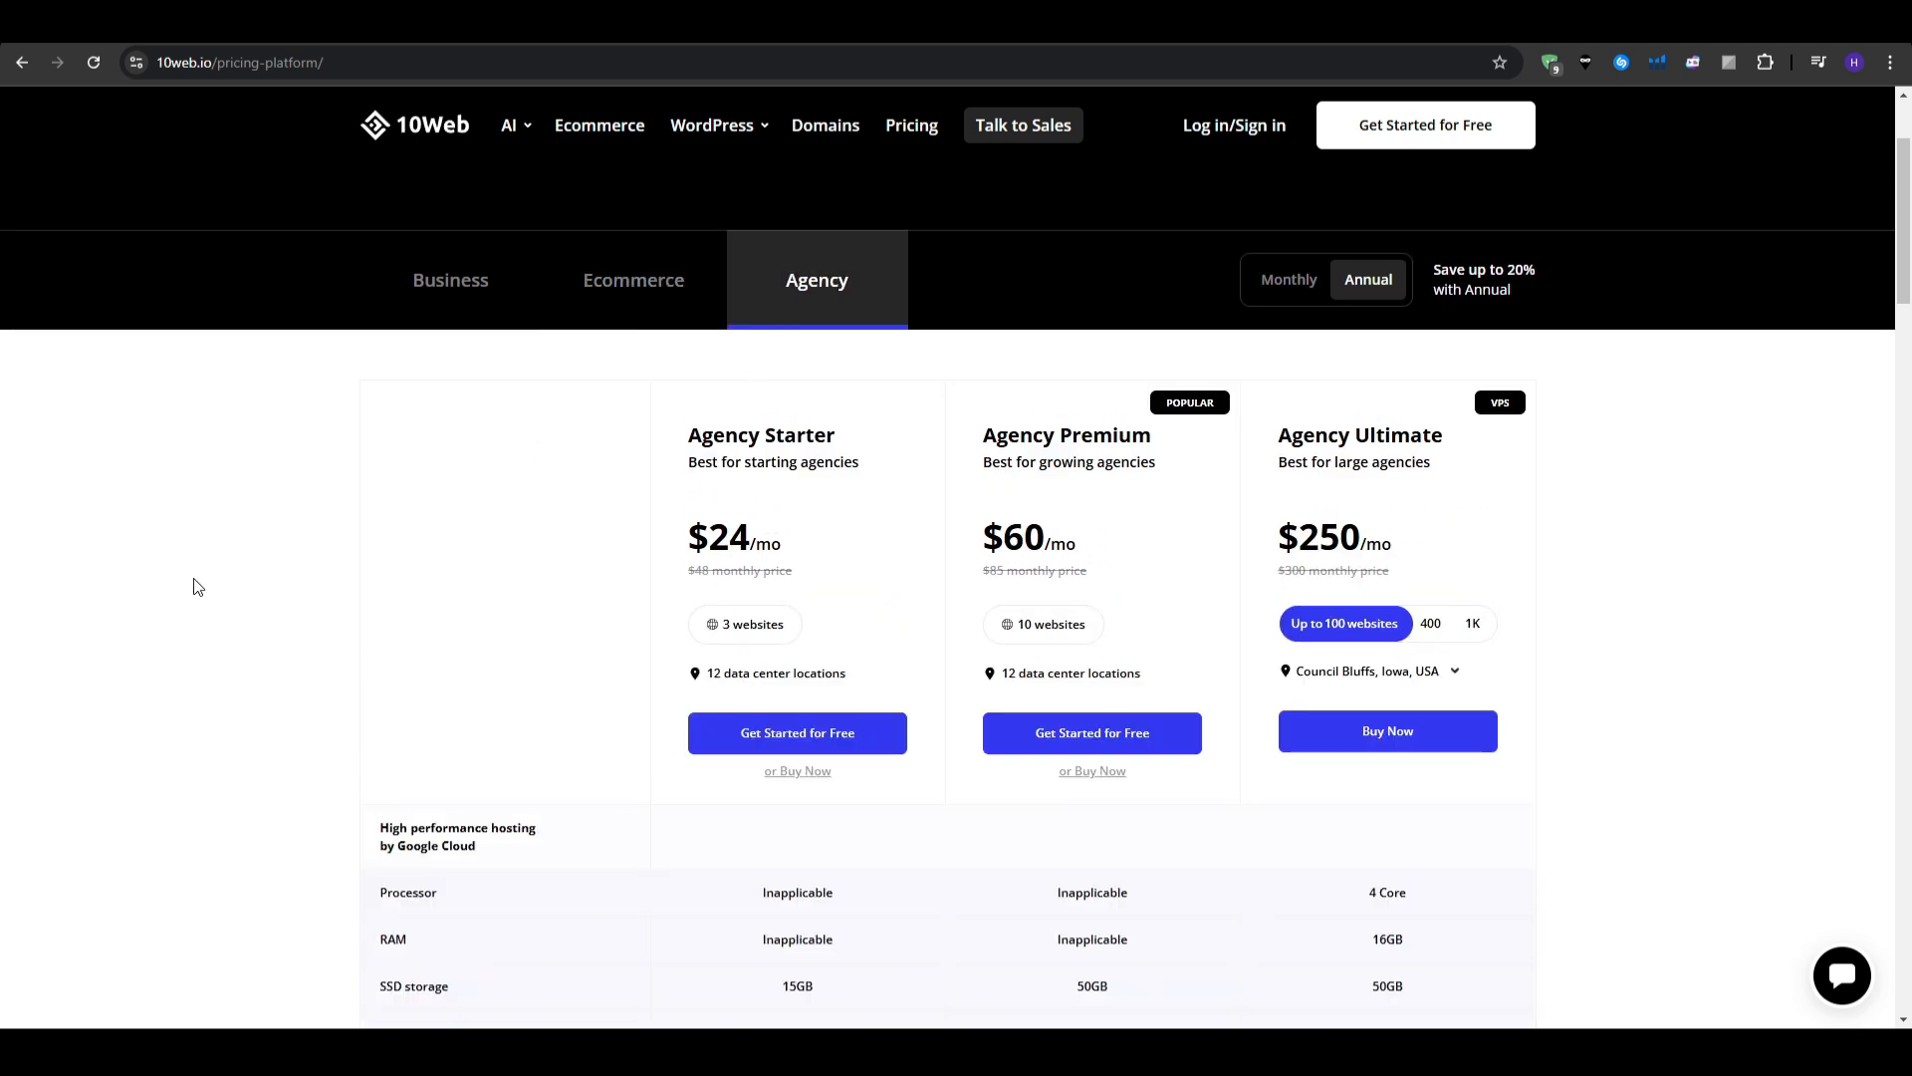
scroll(196, 586, "down", 1)
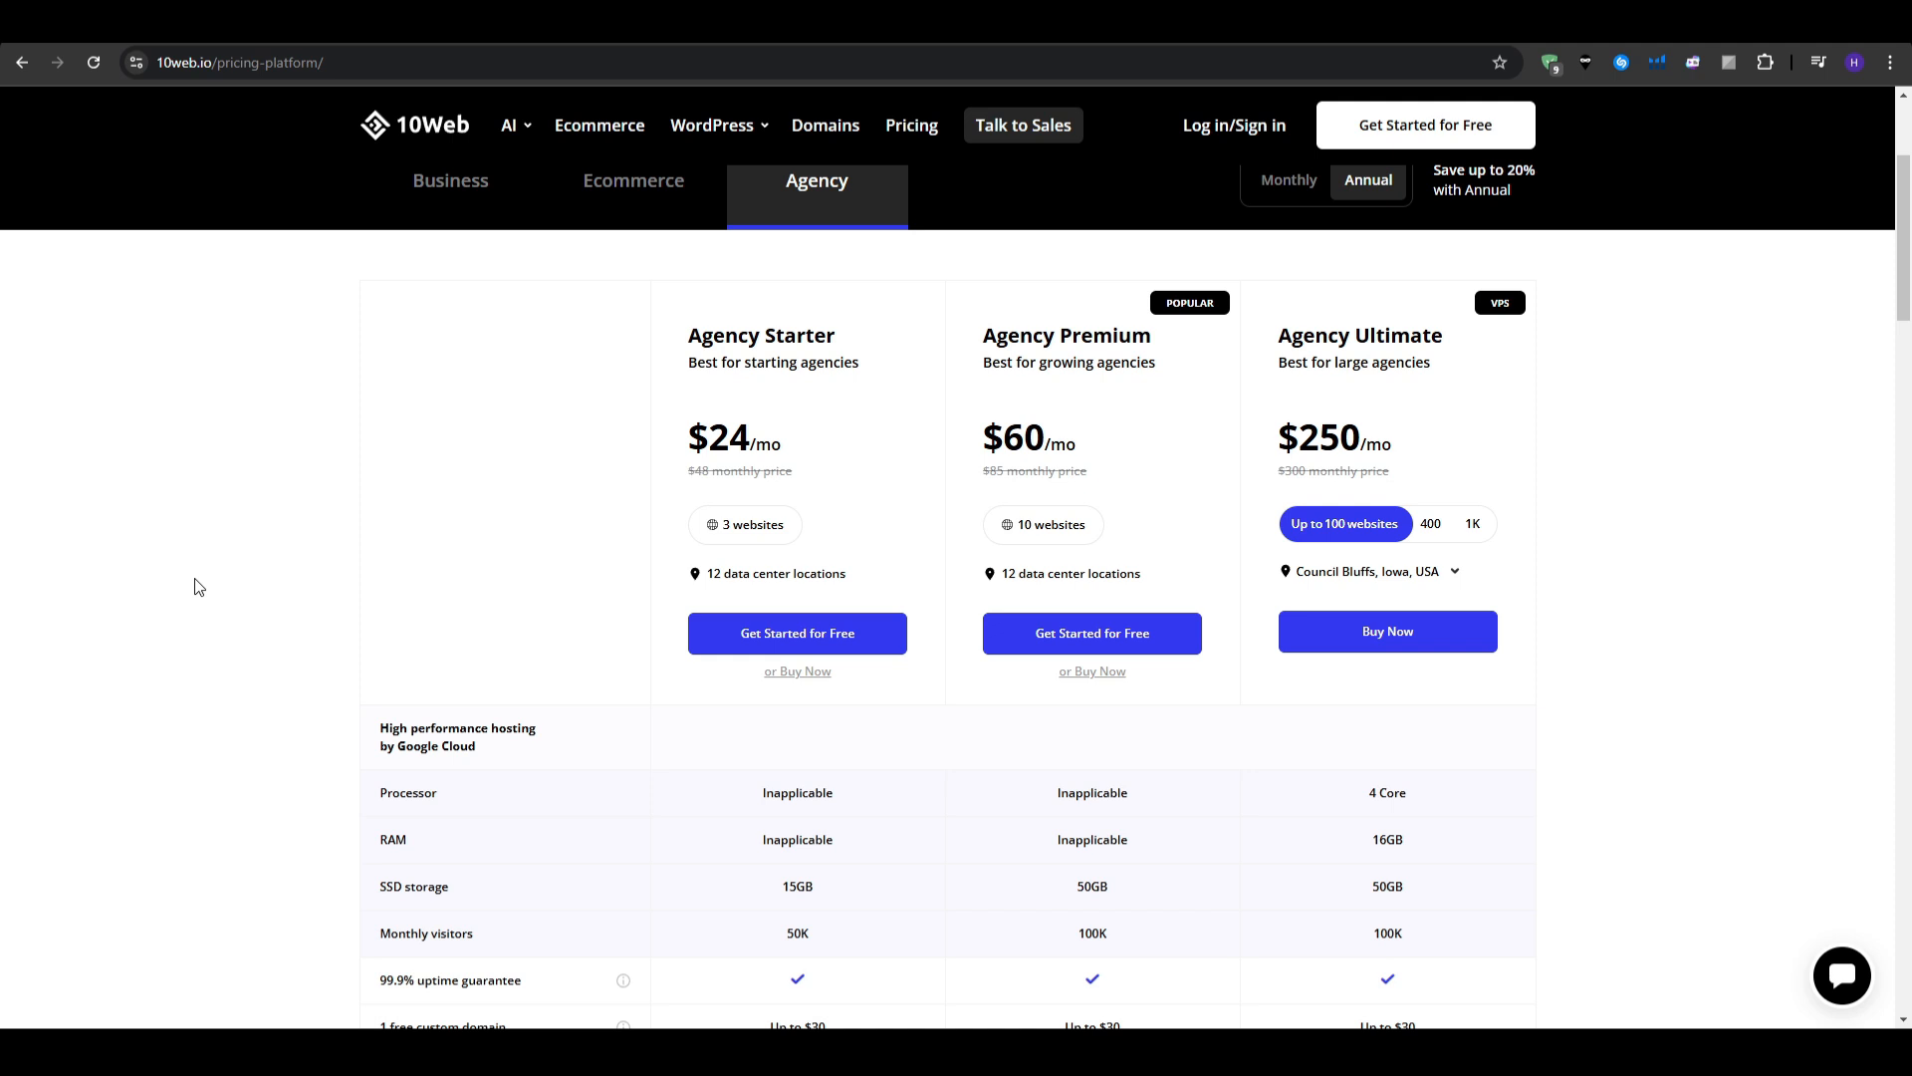
scroll(189, 586, "down", 2)
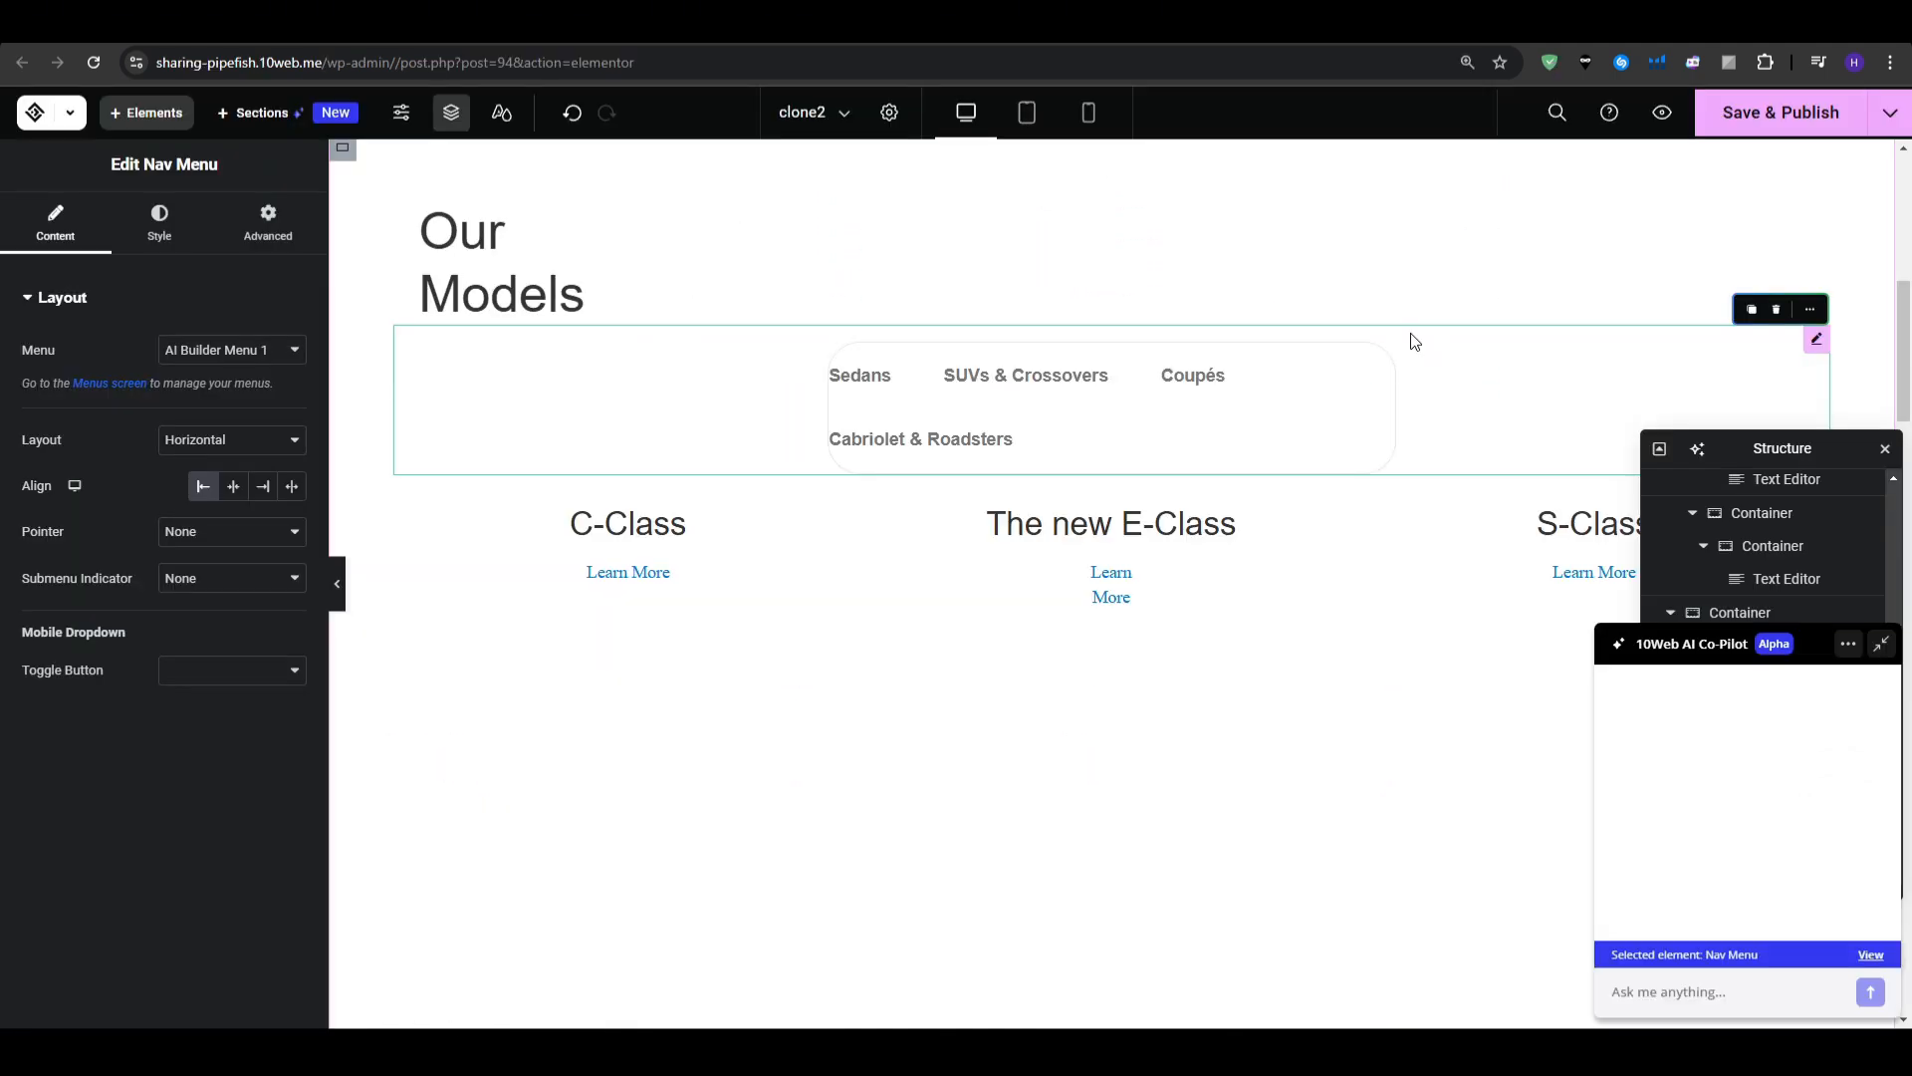
- Delete the Nav Menu, S-Class column, E-Class, C-Class and Our Models headings, and both Learn More texts
key("Delete")
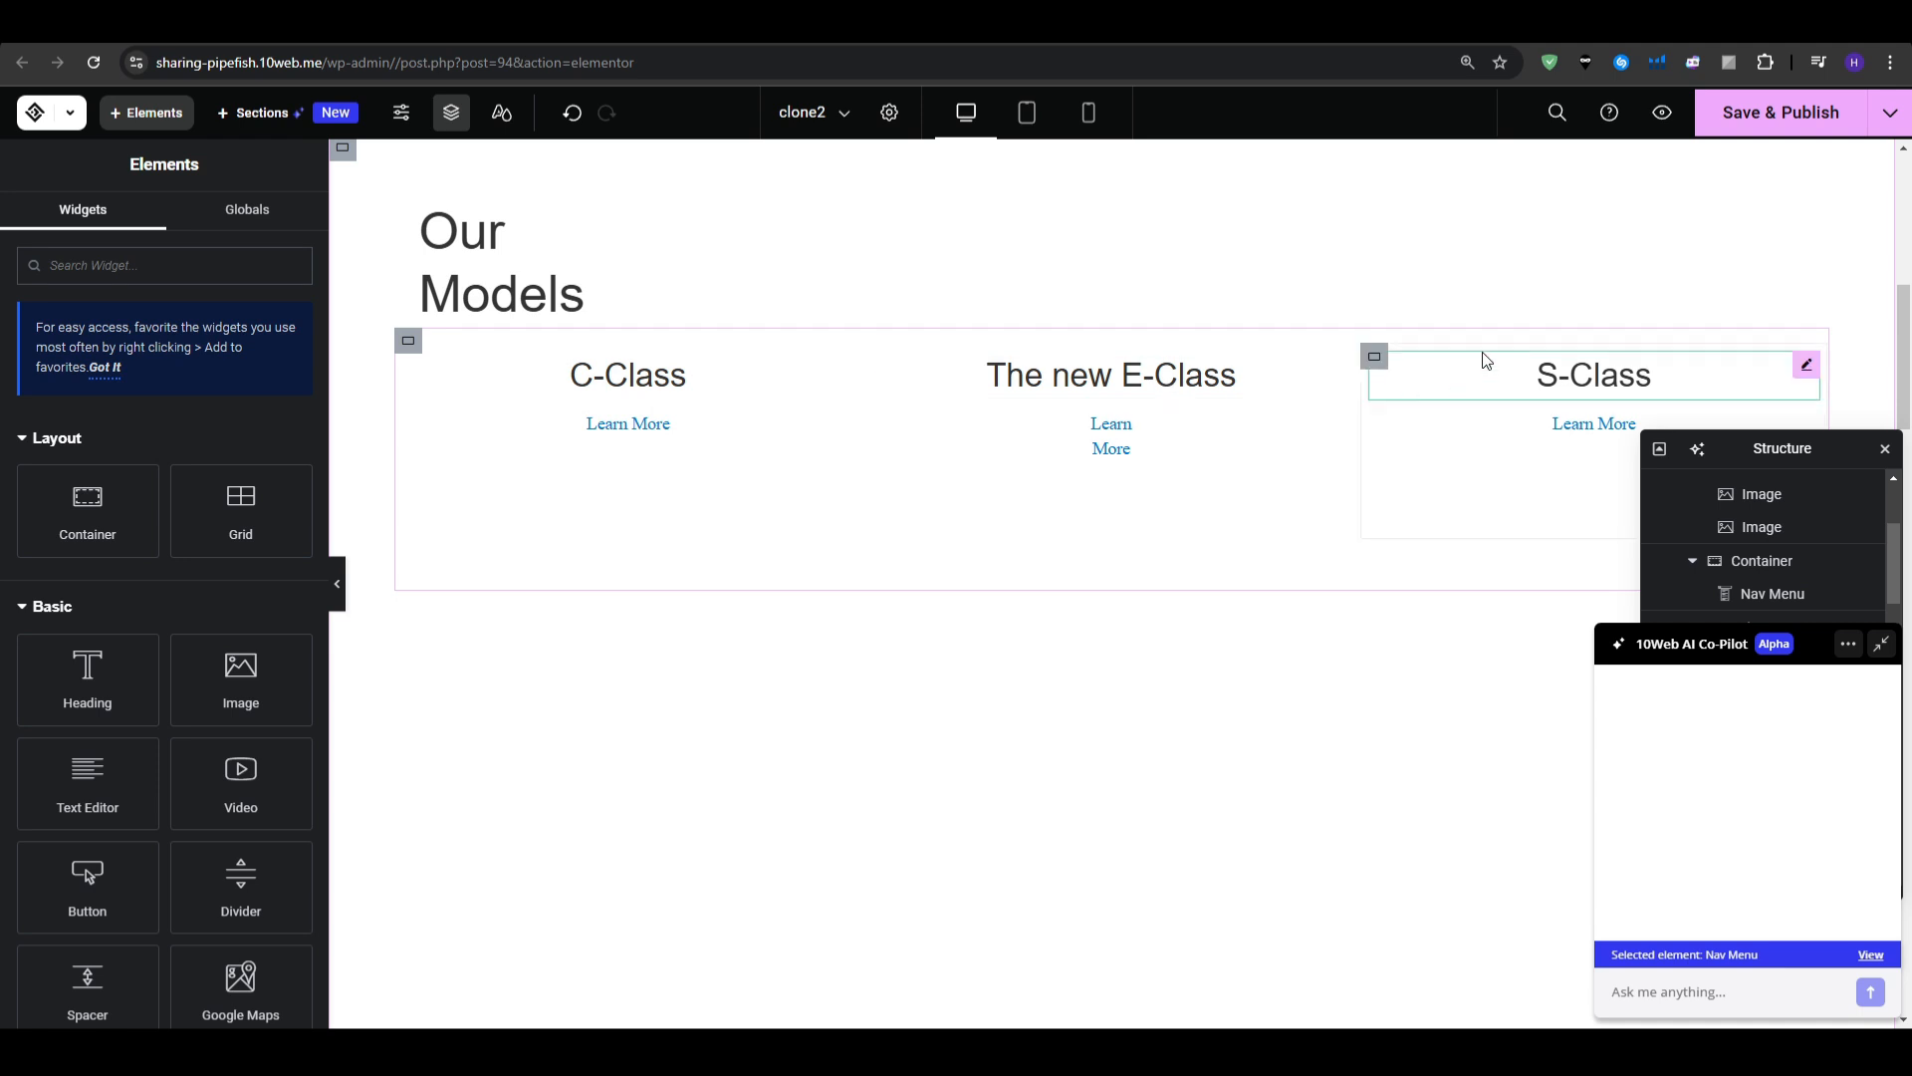
key("Delete")
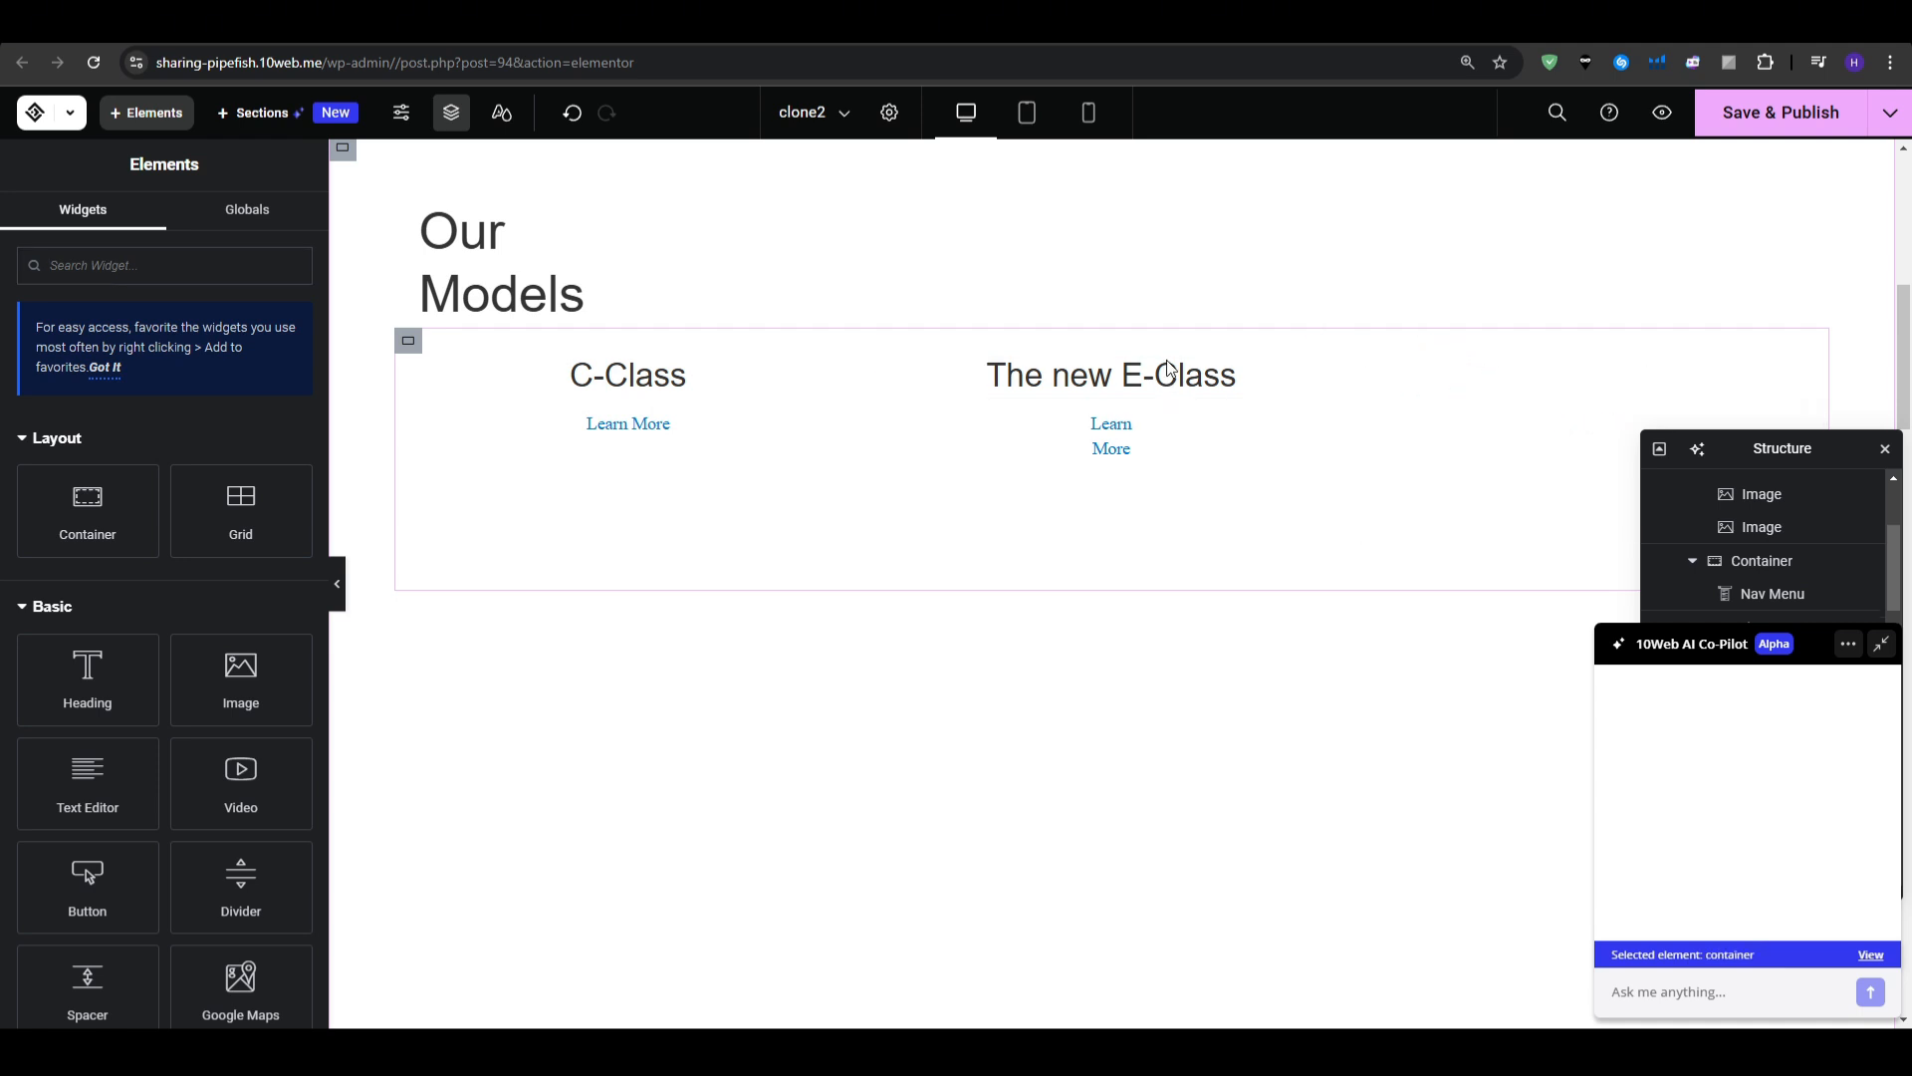
left_click(1143, 385)
key("Delete")
left_click(572, 368)
key("Delete")
left_click(621, 420)
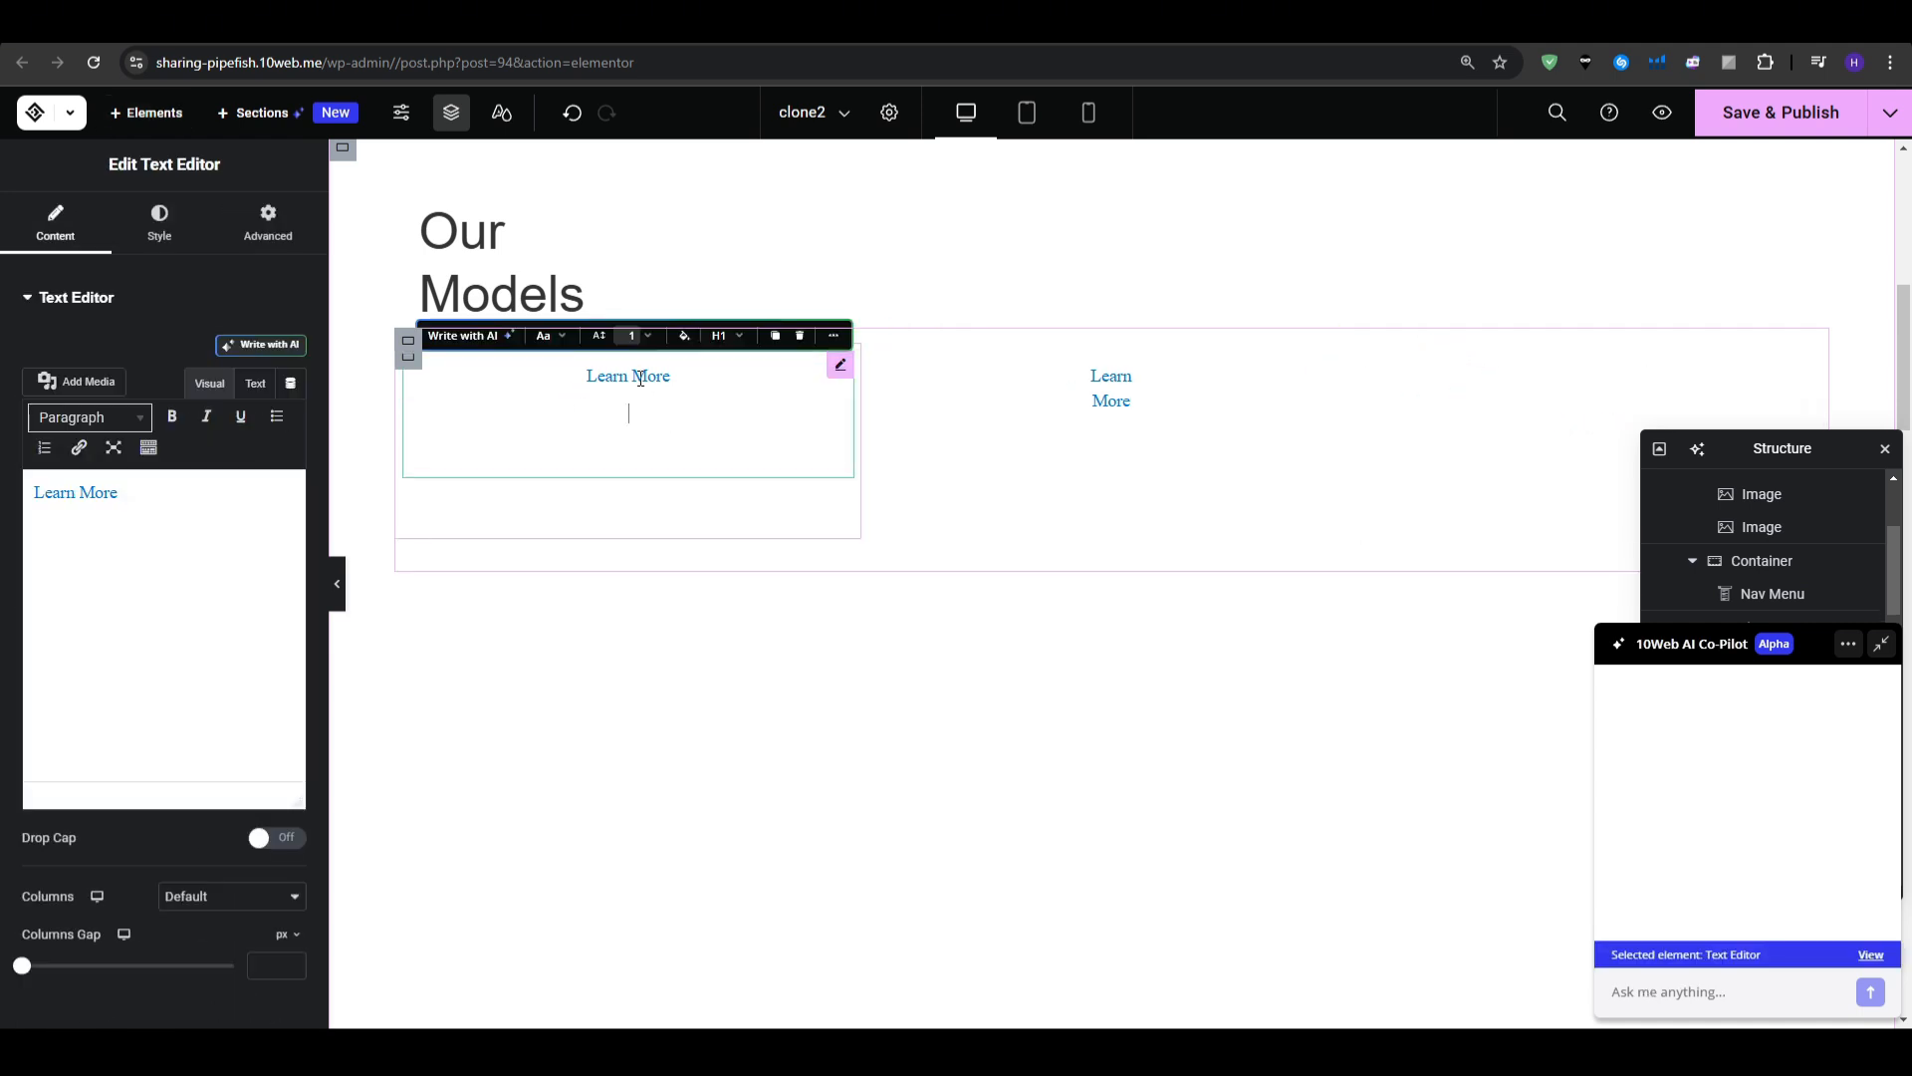
key("Delete")
left_click(1100, 380)
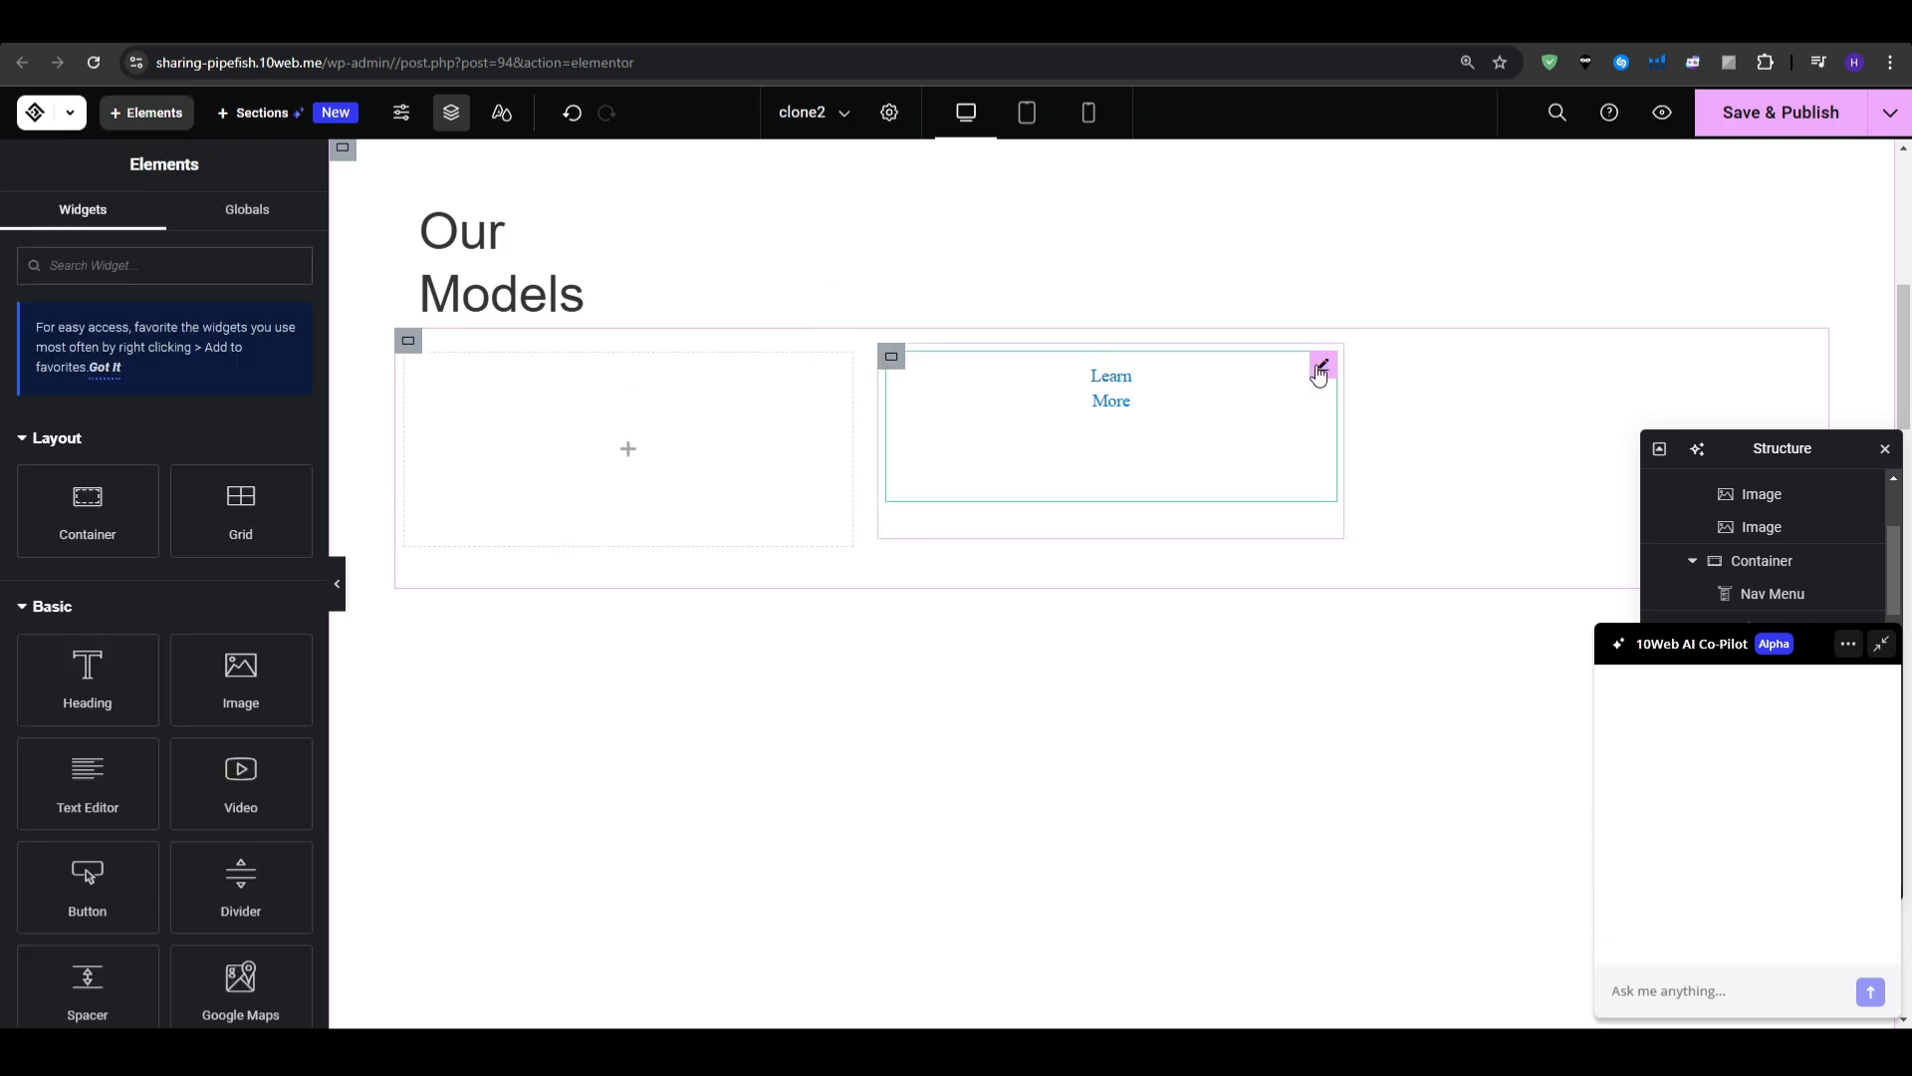
key("Delete")
left_click(565, 300)
key("Delete")
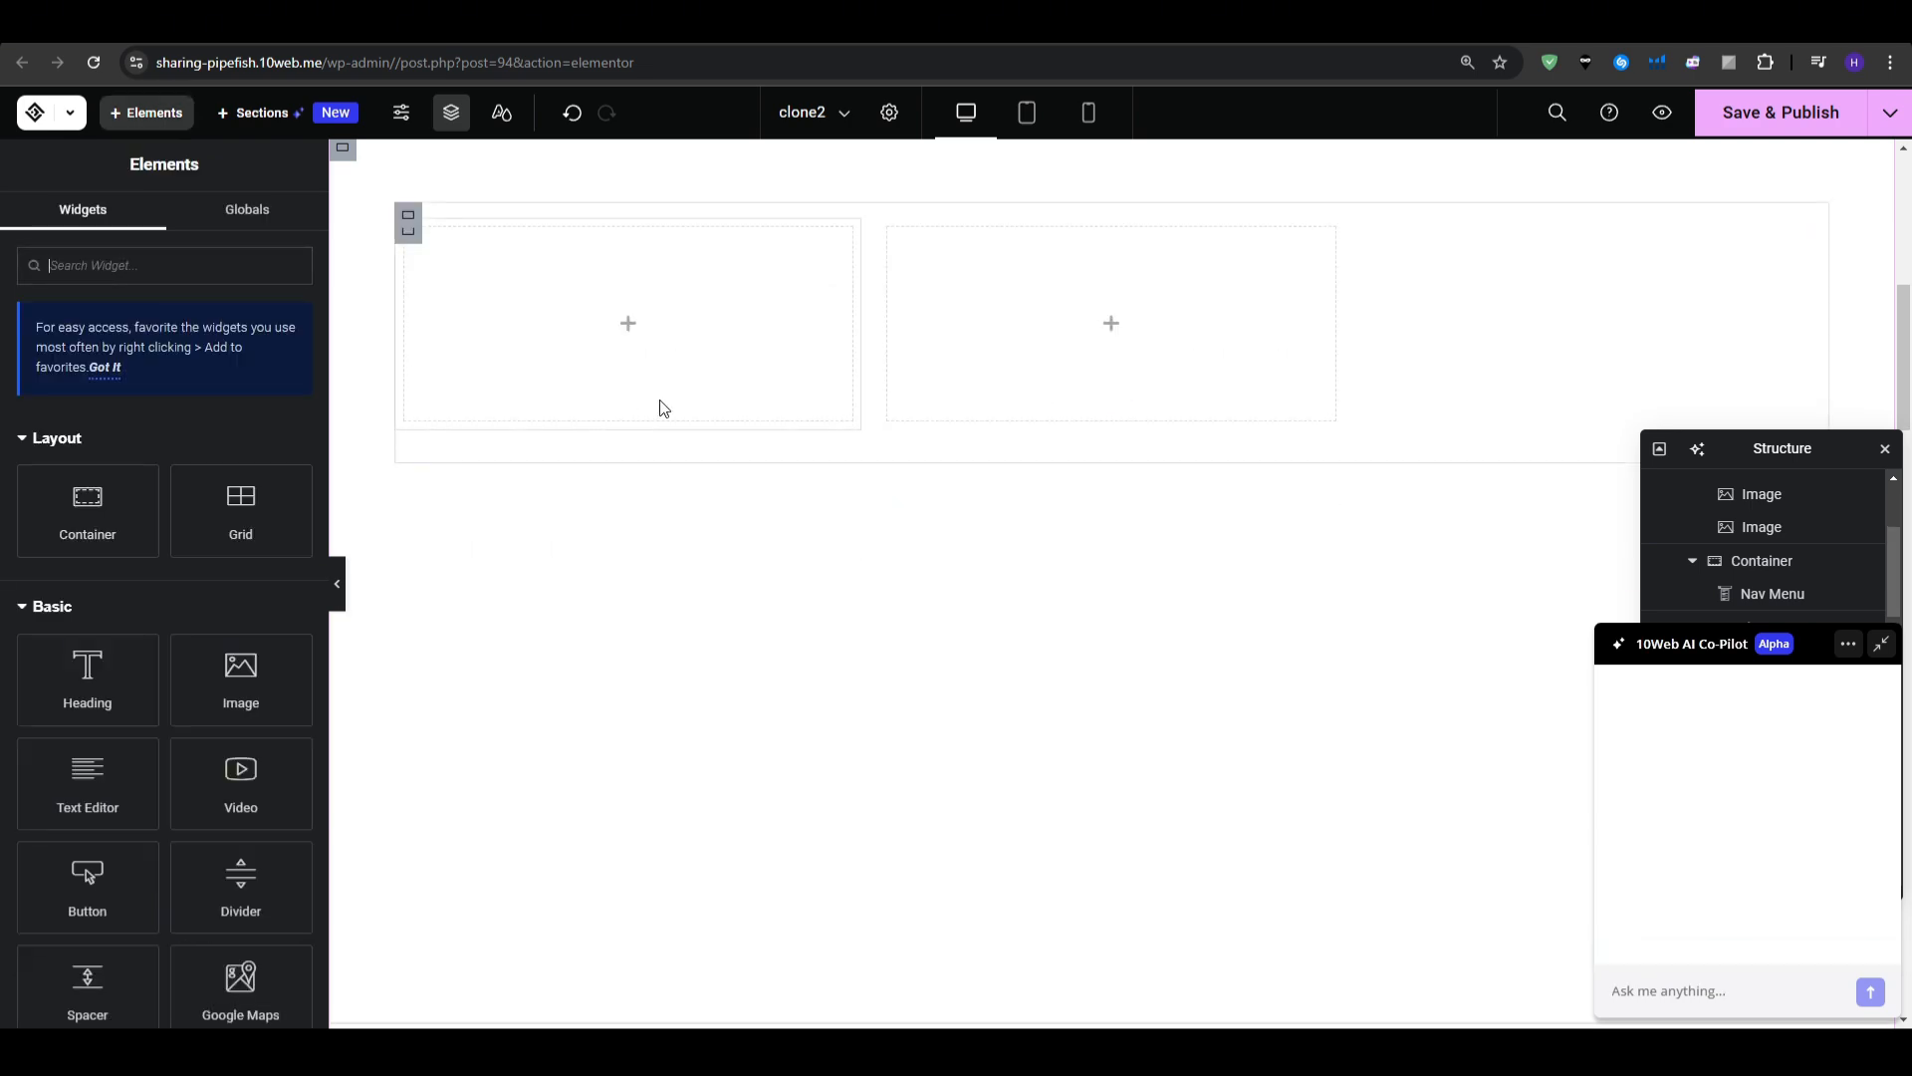
- Enlarge the night sports-car image so it sits centred on the page
scroll(1003, 631, "up", 8)
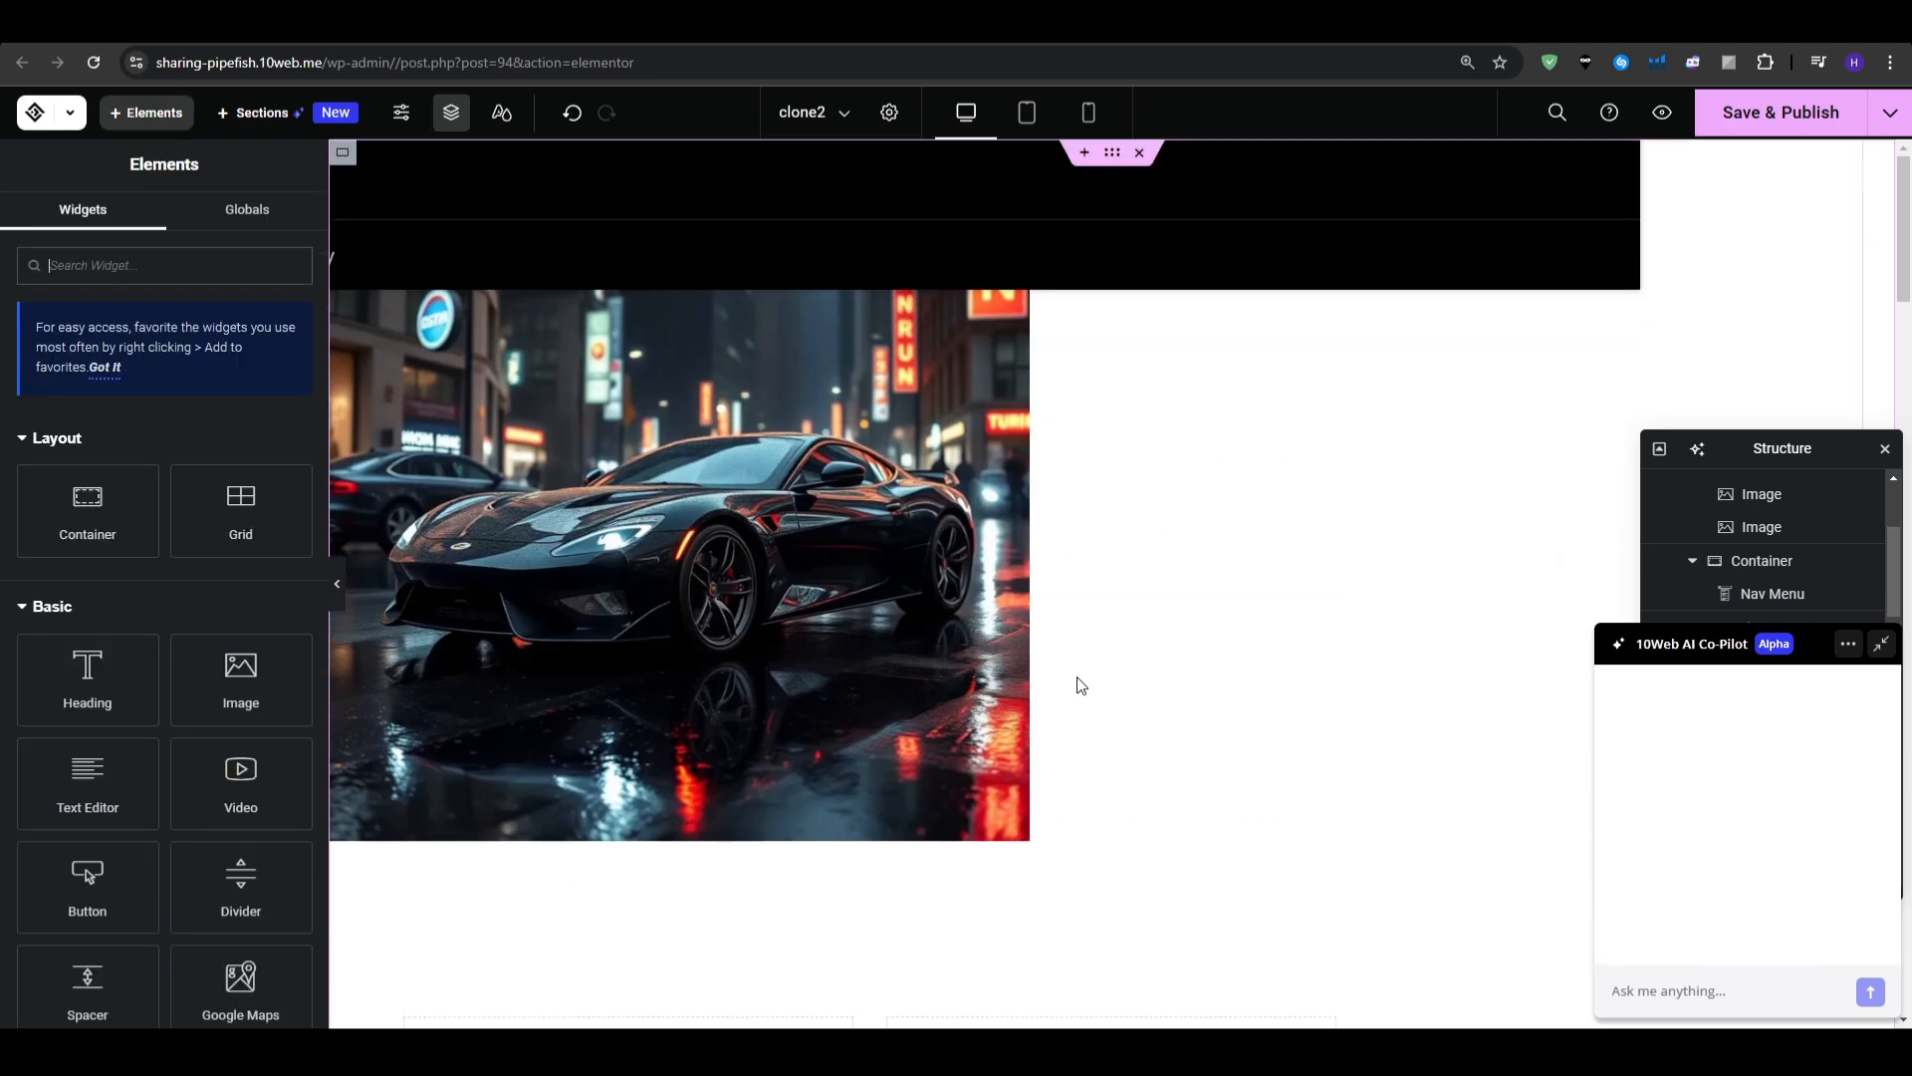
left_click(841, 589)
left_click_drag(1026, 551, 1210, 559)
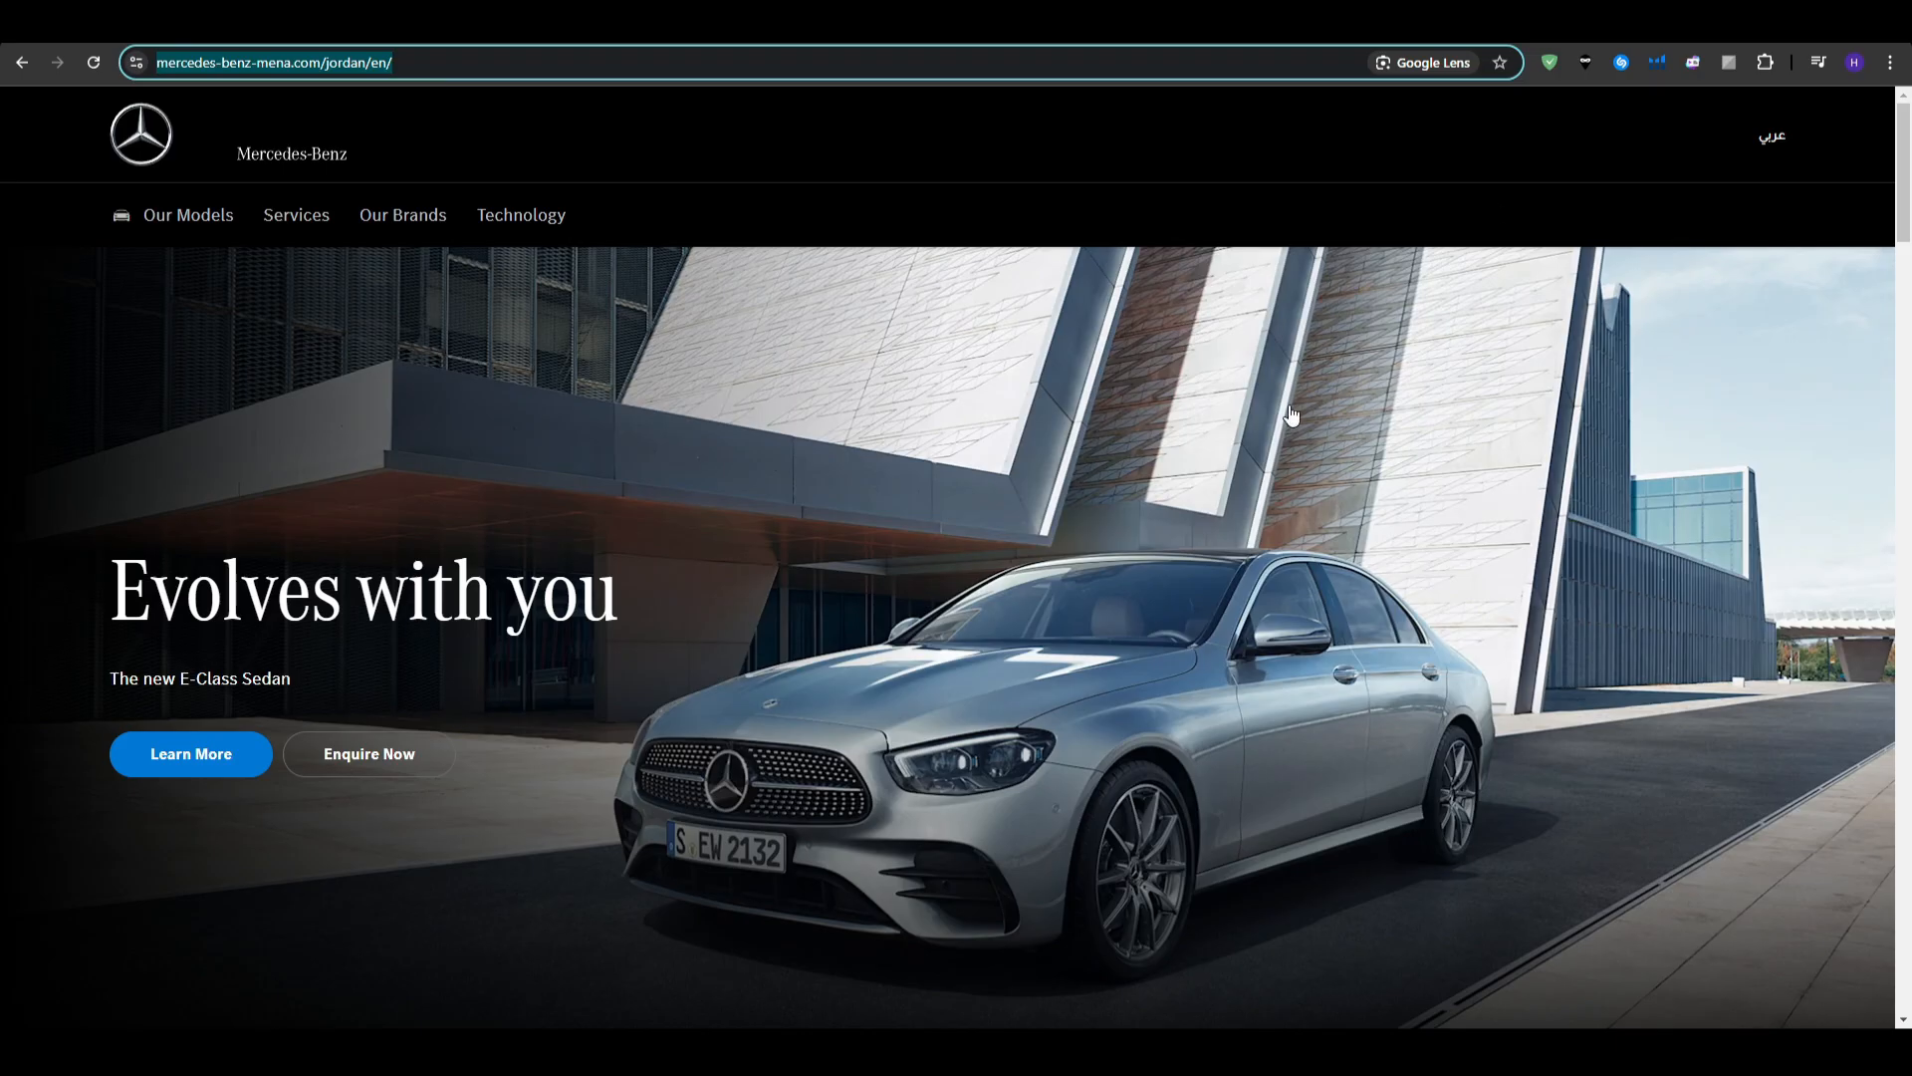
- Scroll the original Mercedes-Benz page, then go back and scroll the cloned site to compare
scroll(1022, 381, "down", 10)
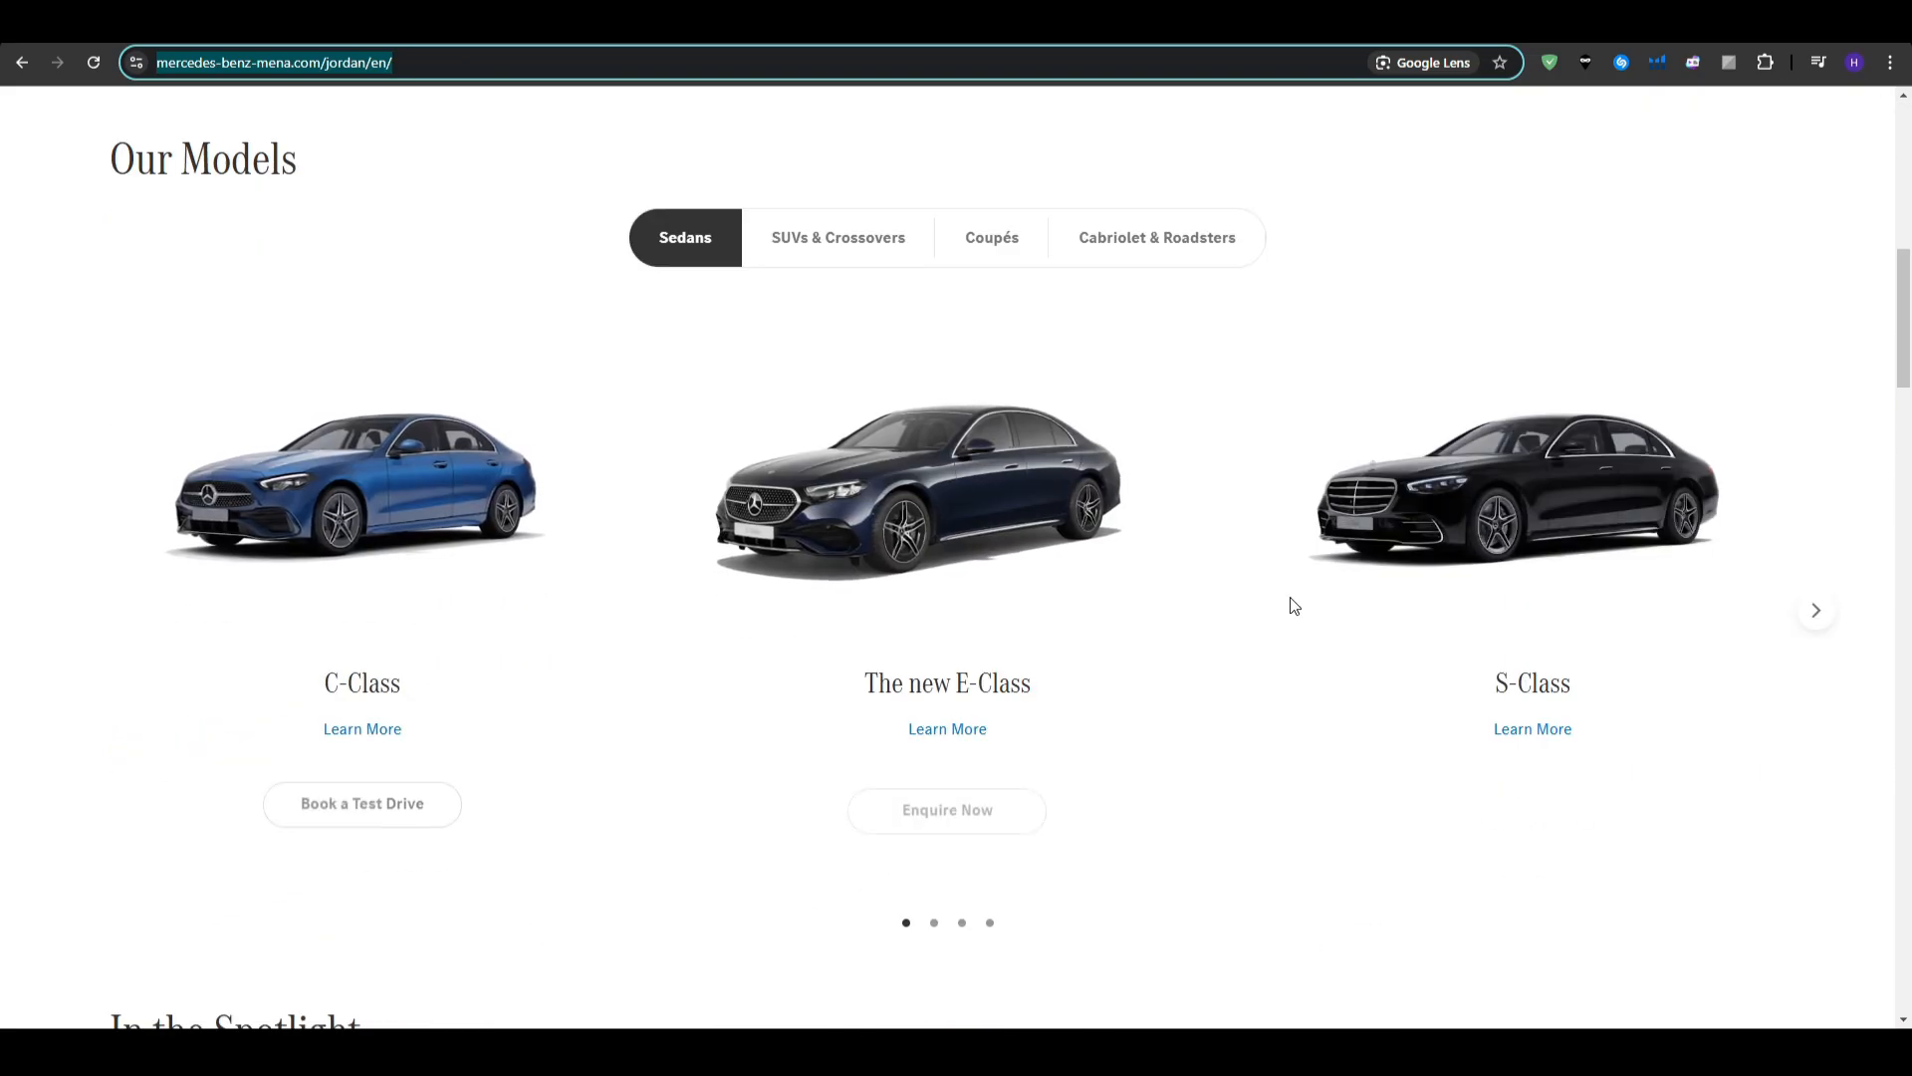
key("alt+Left")
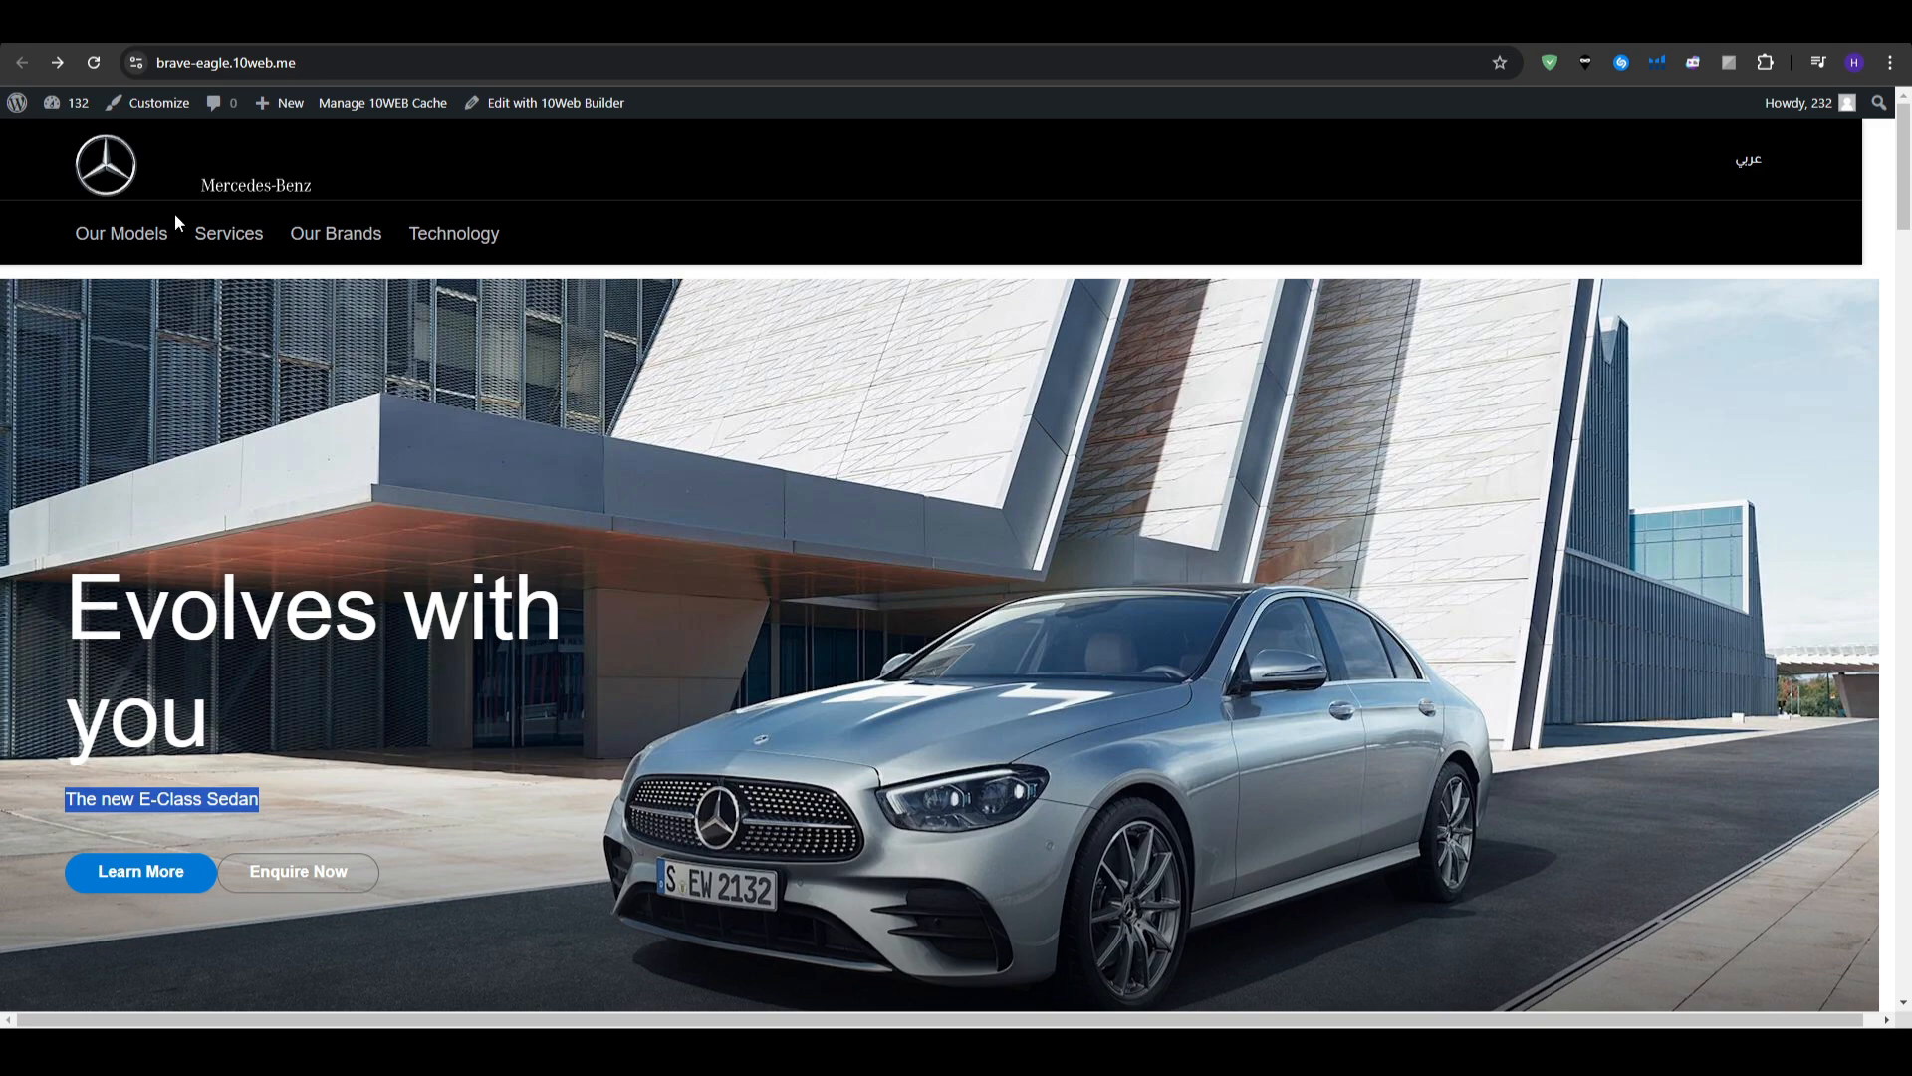
scroll(396, 538, "down", 10)
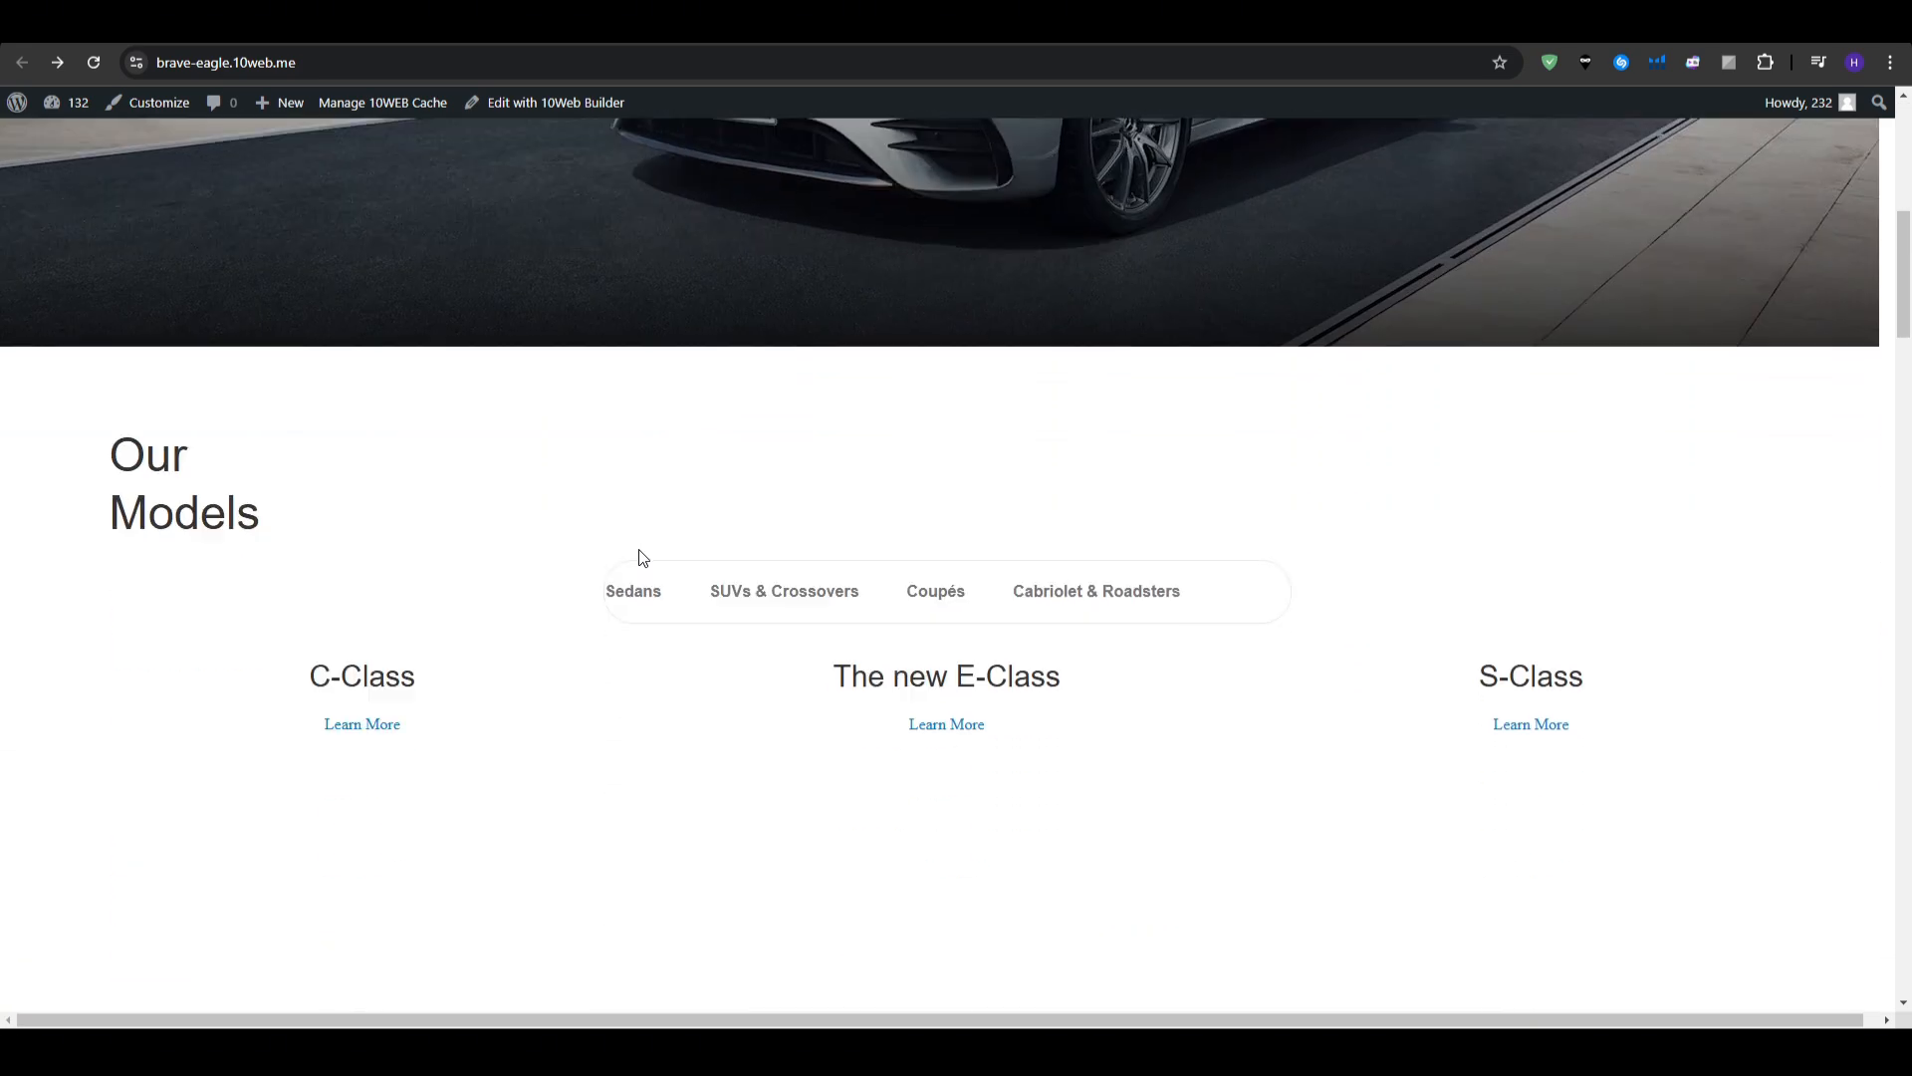
scroll(644, 559, "up", 10)
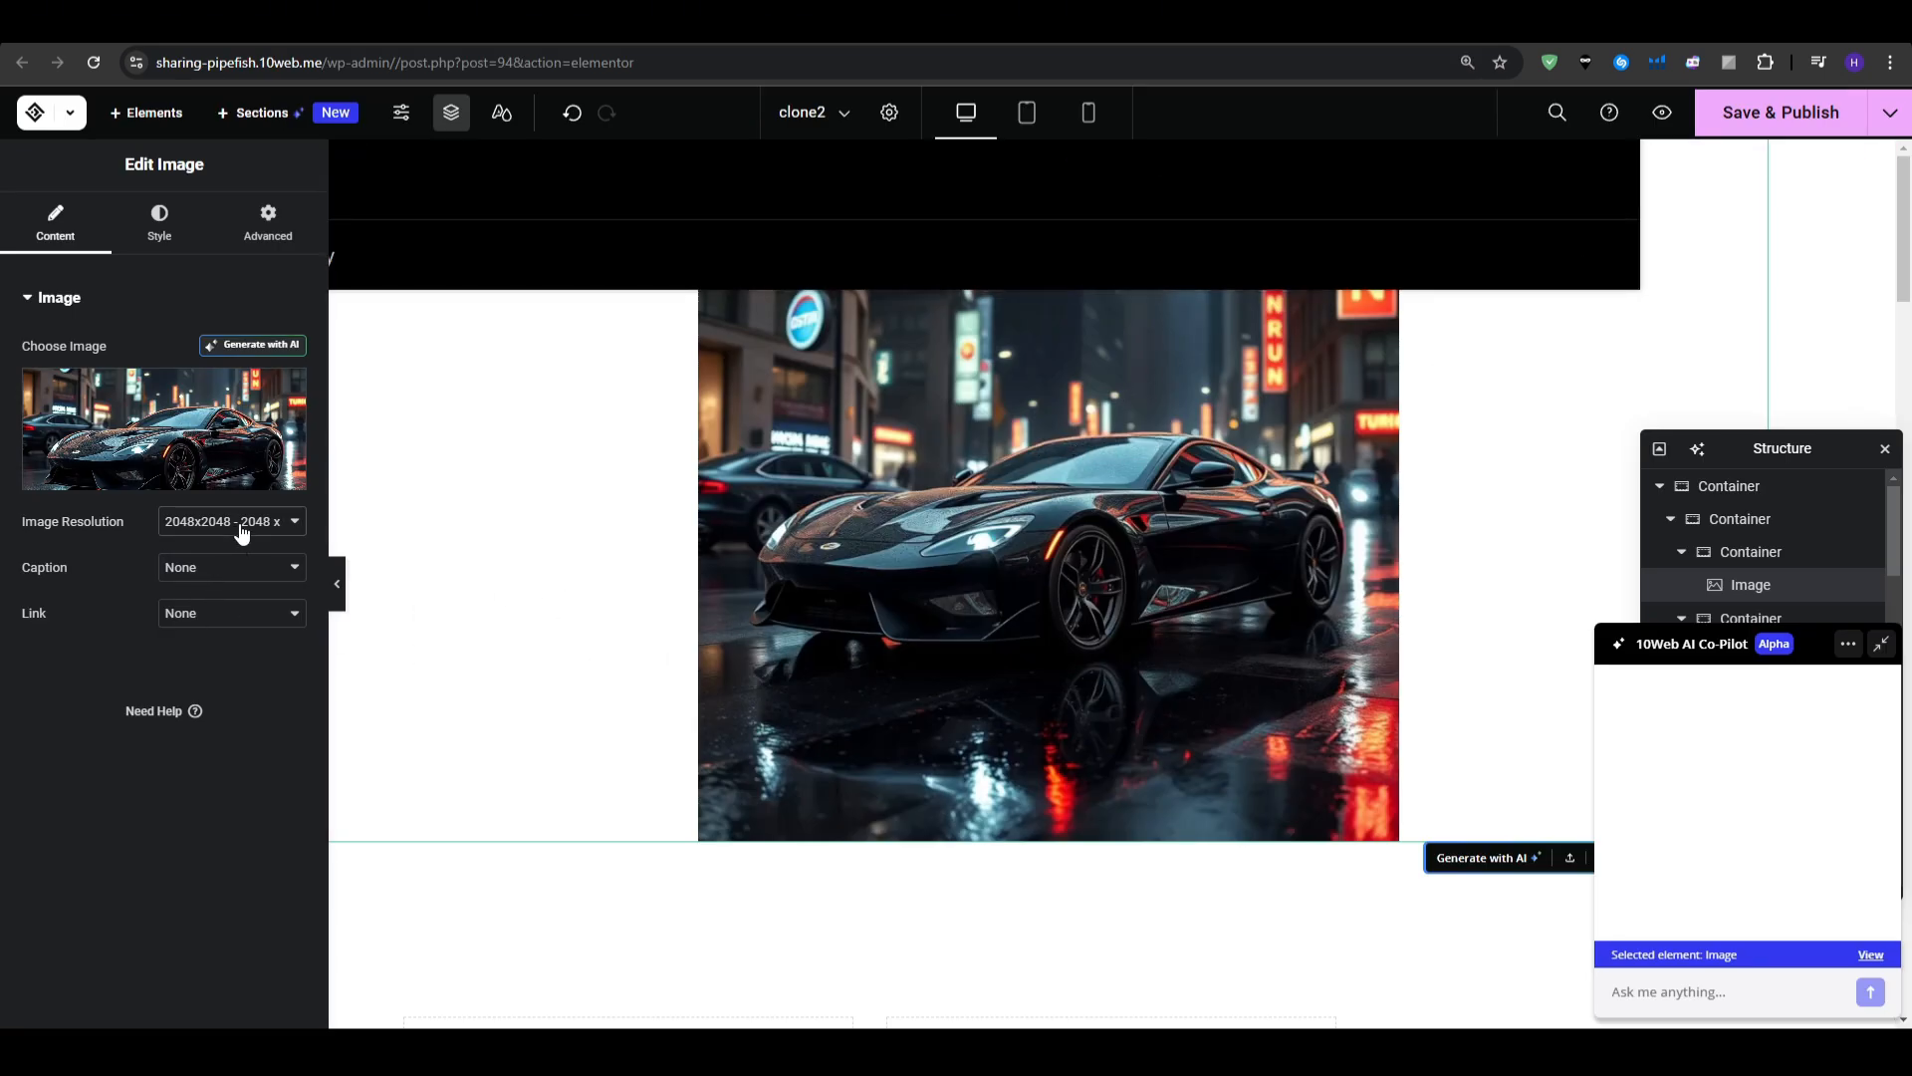
- Change the car image resolution from 2048x2048 to the Tenweb Optimizer size
left_click(281, 554)
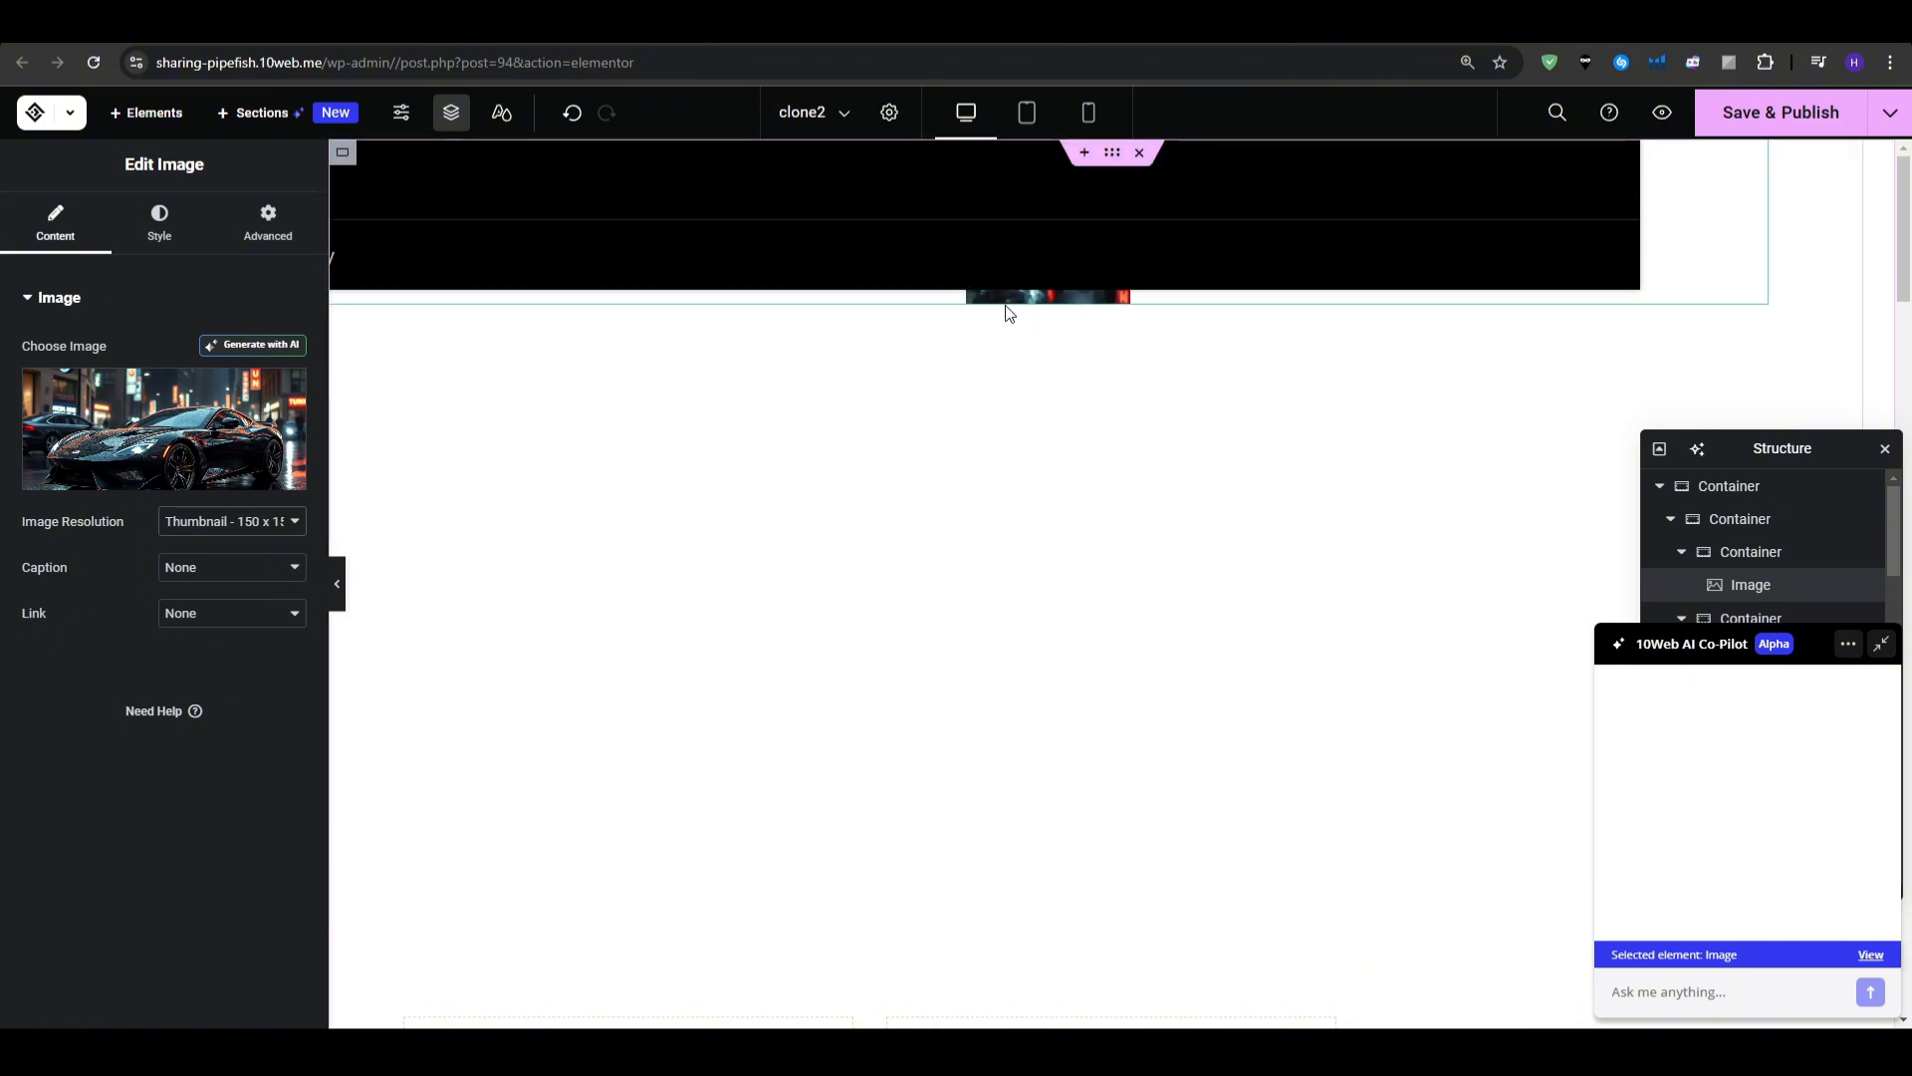
left_click(295, 521)
left_click(251, 687)
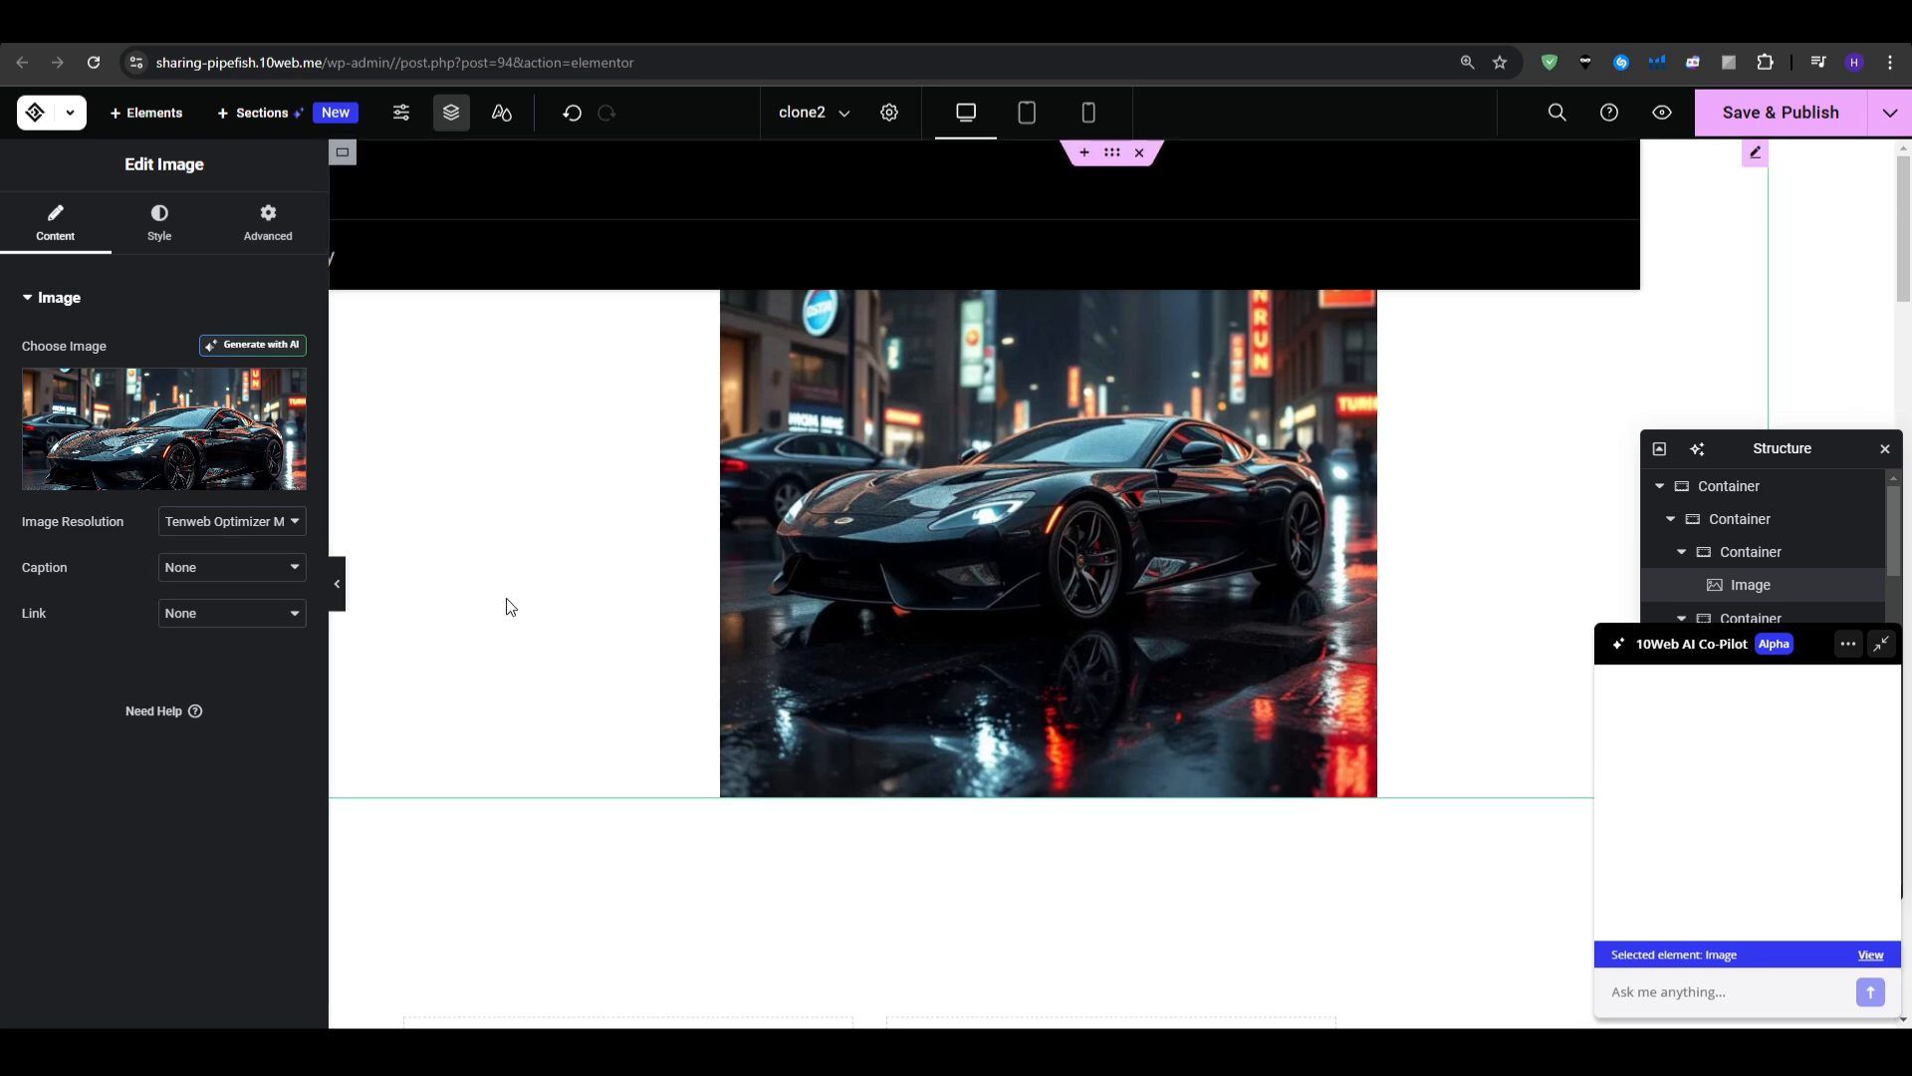
scroll(591, 535, "down", 8)
scroll(590, 535, "down", 8)
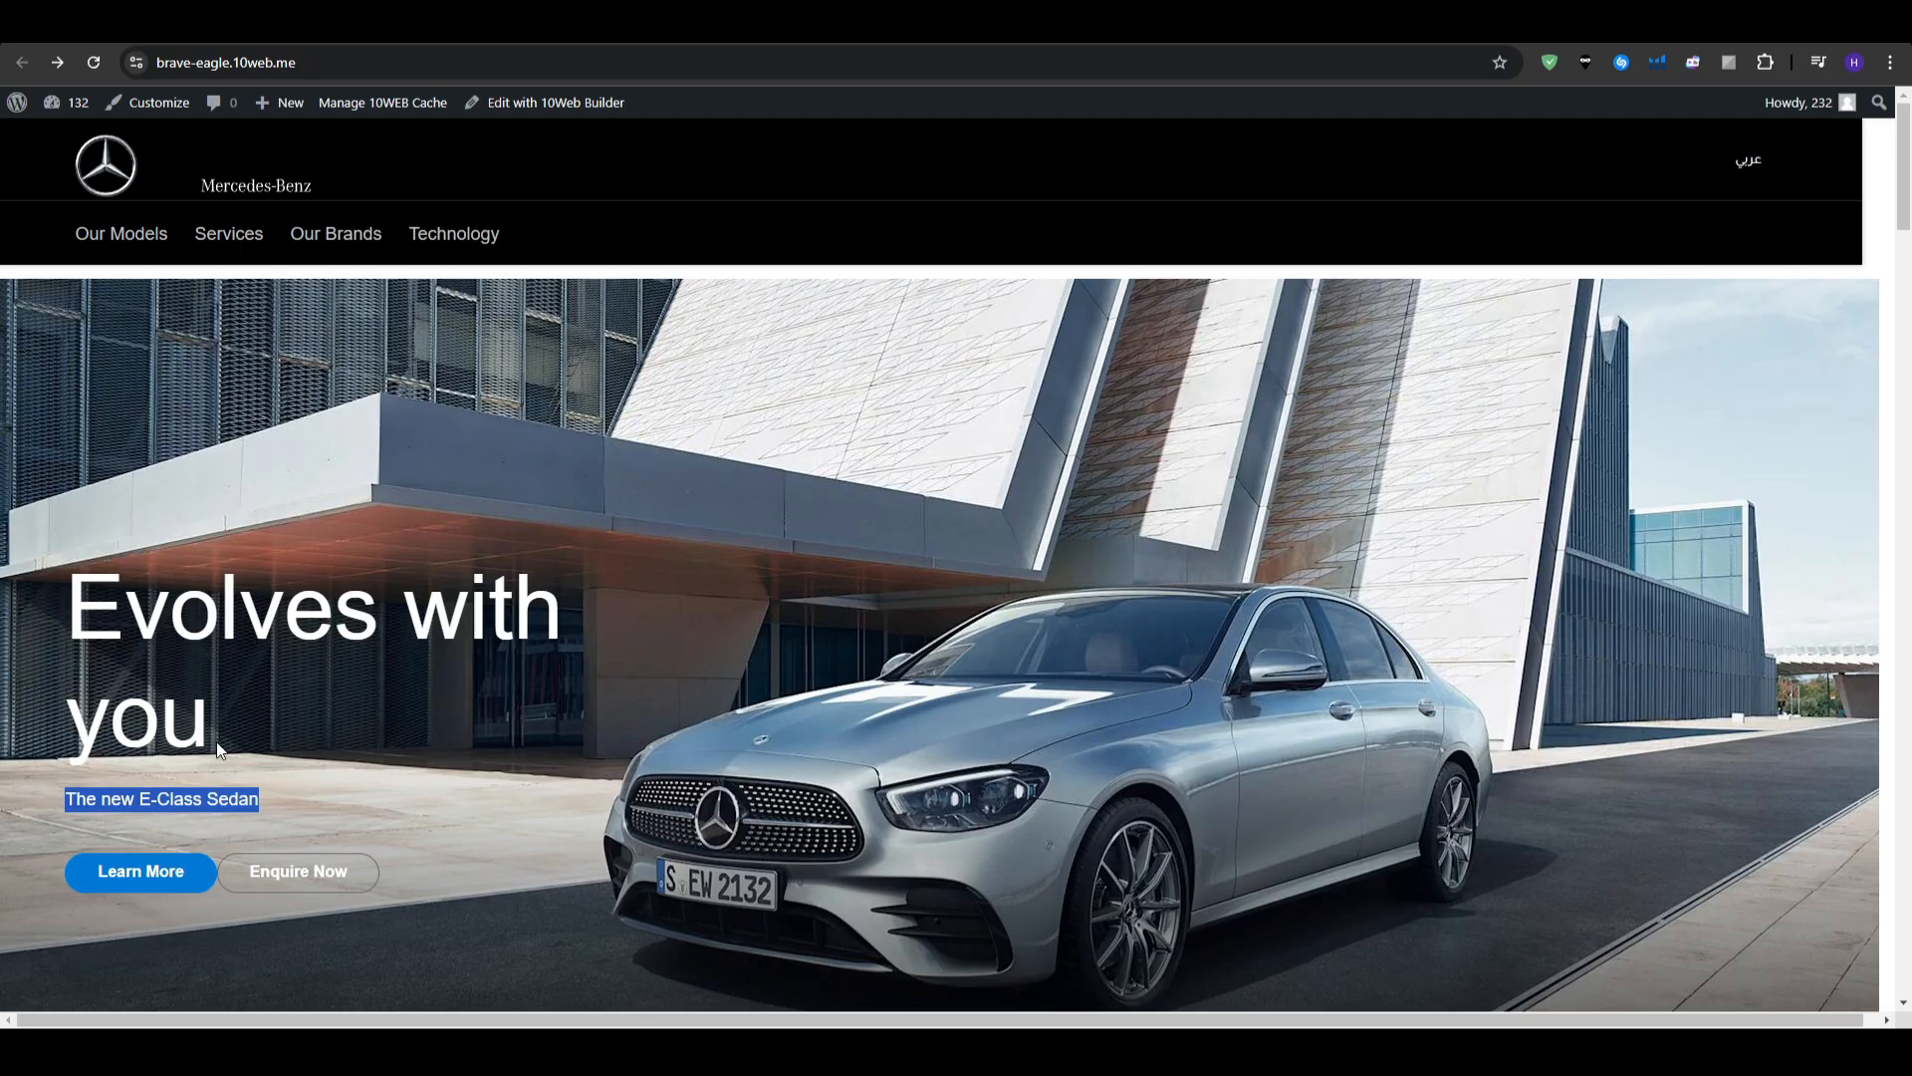
- Scroll the cloned site's front end from the hero down to the EQE SUV banner and follow its link
left_click(220, 749)
scroll(814, 572, "down", 10)
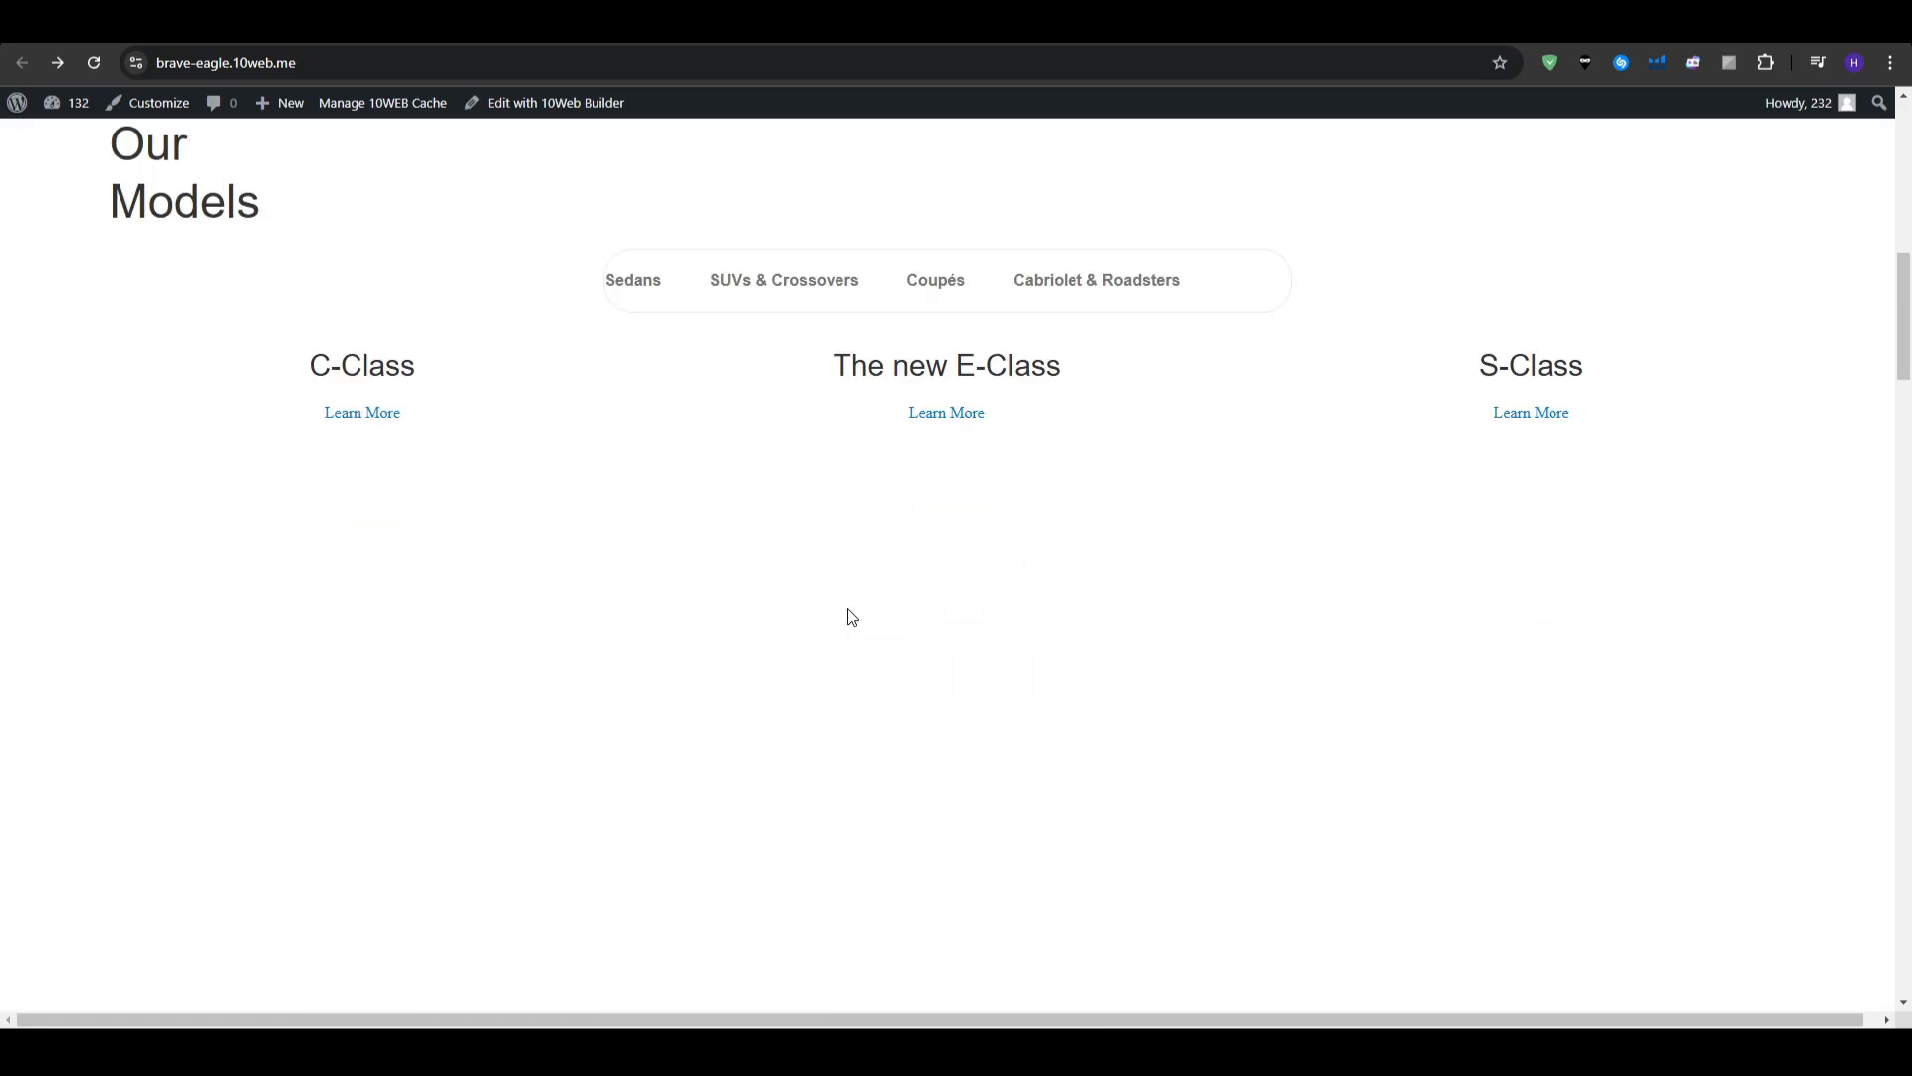
scroll(900, 635, "down", 12)
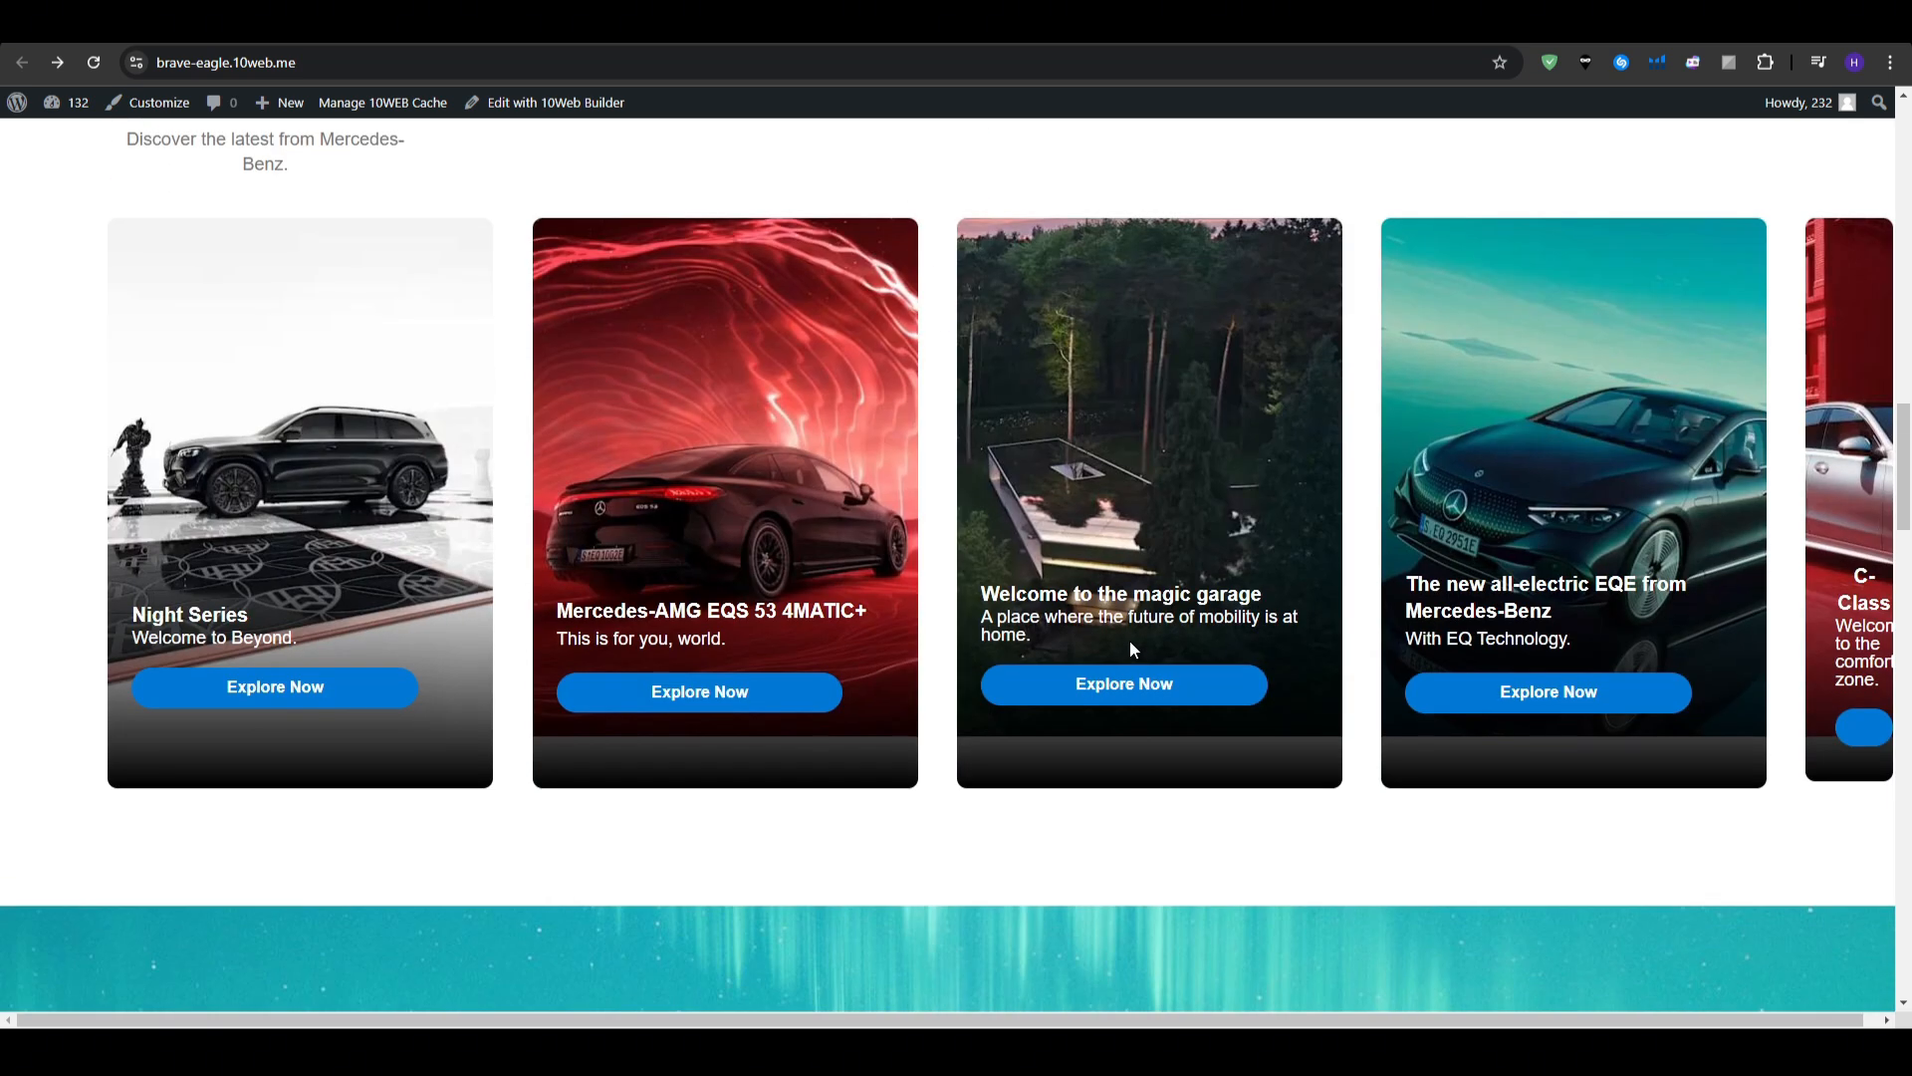
scroll(1131, 648, "down", 9)
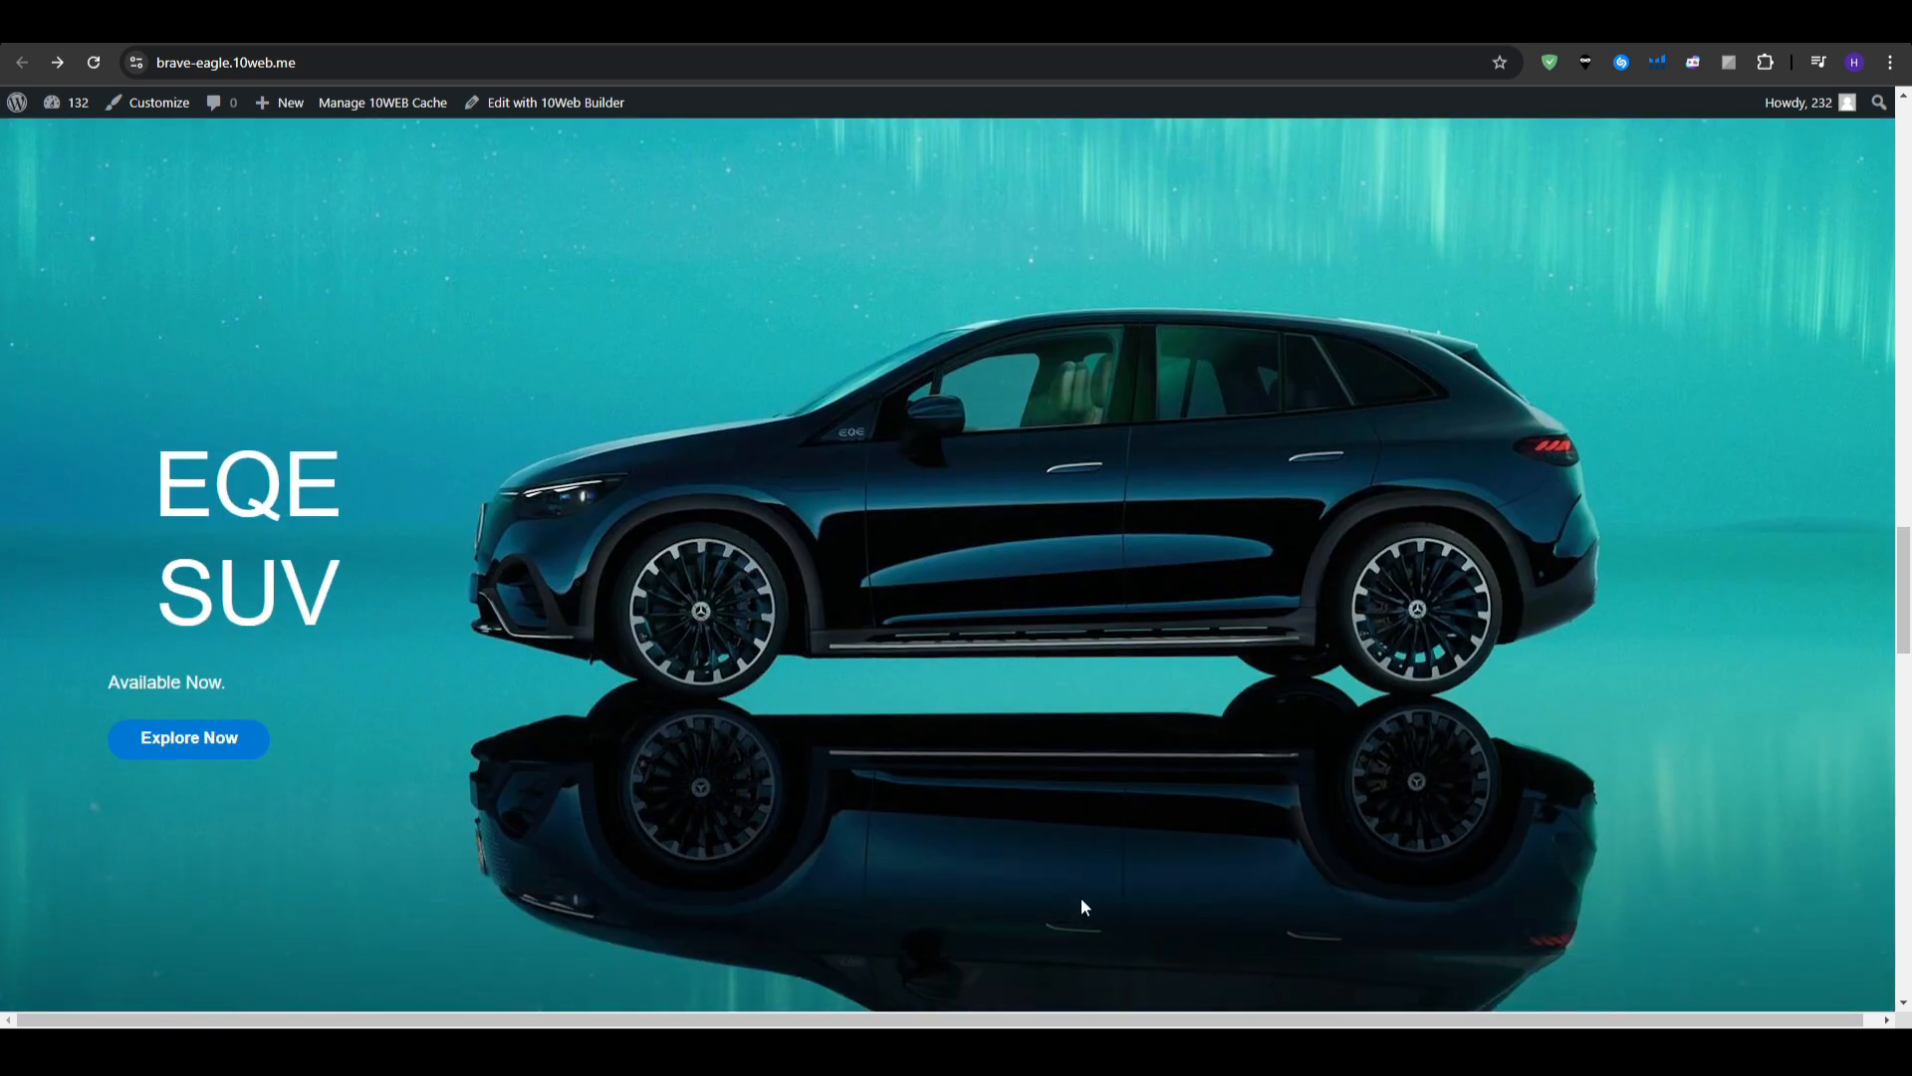
left_click(257, 523)
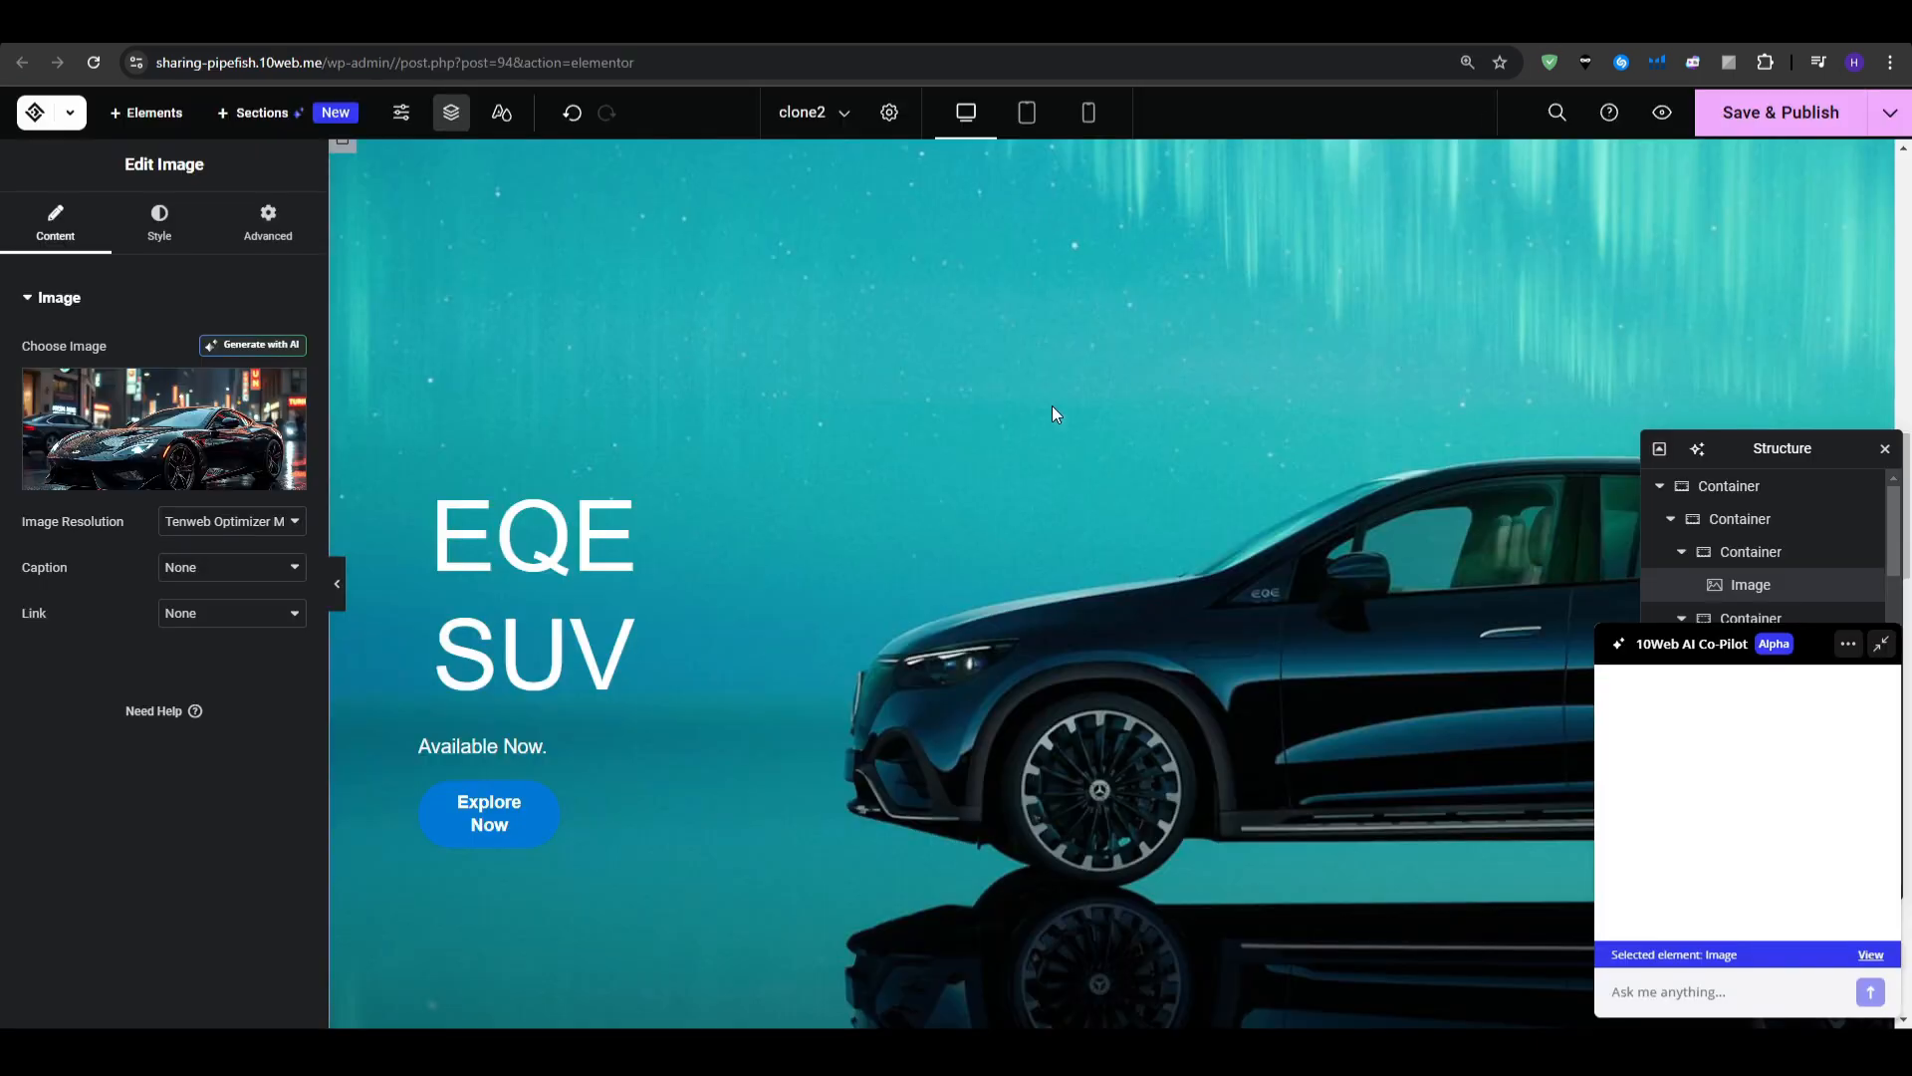
scroll(1052, 404, "up", 3)
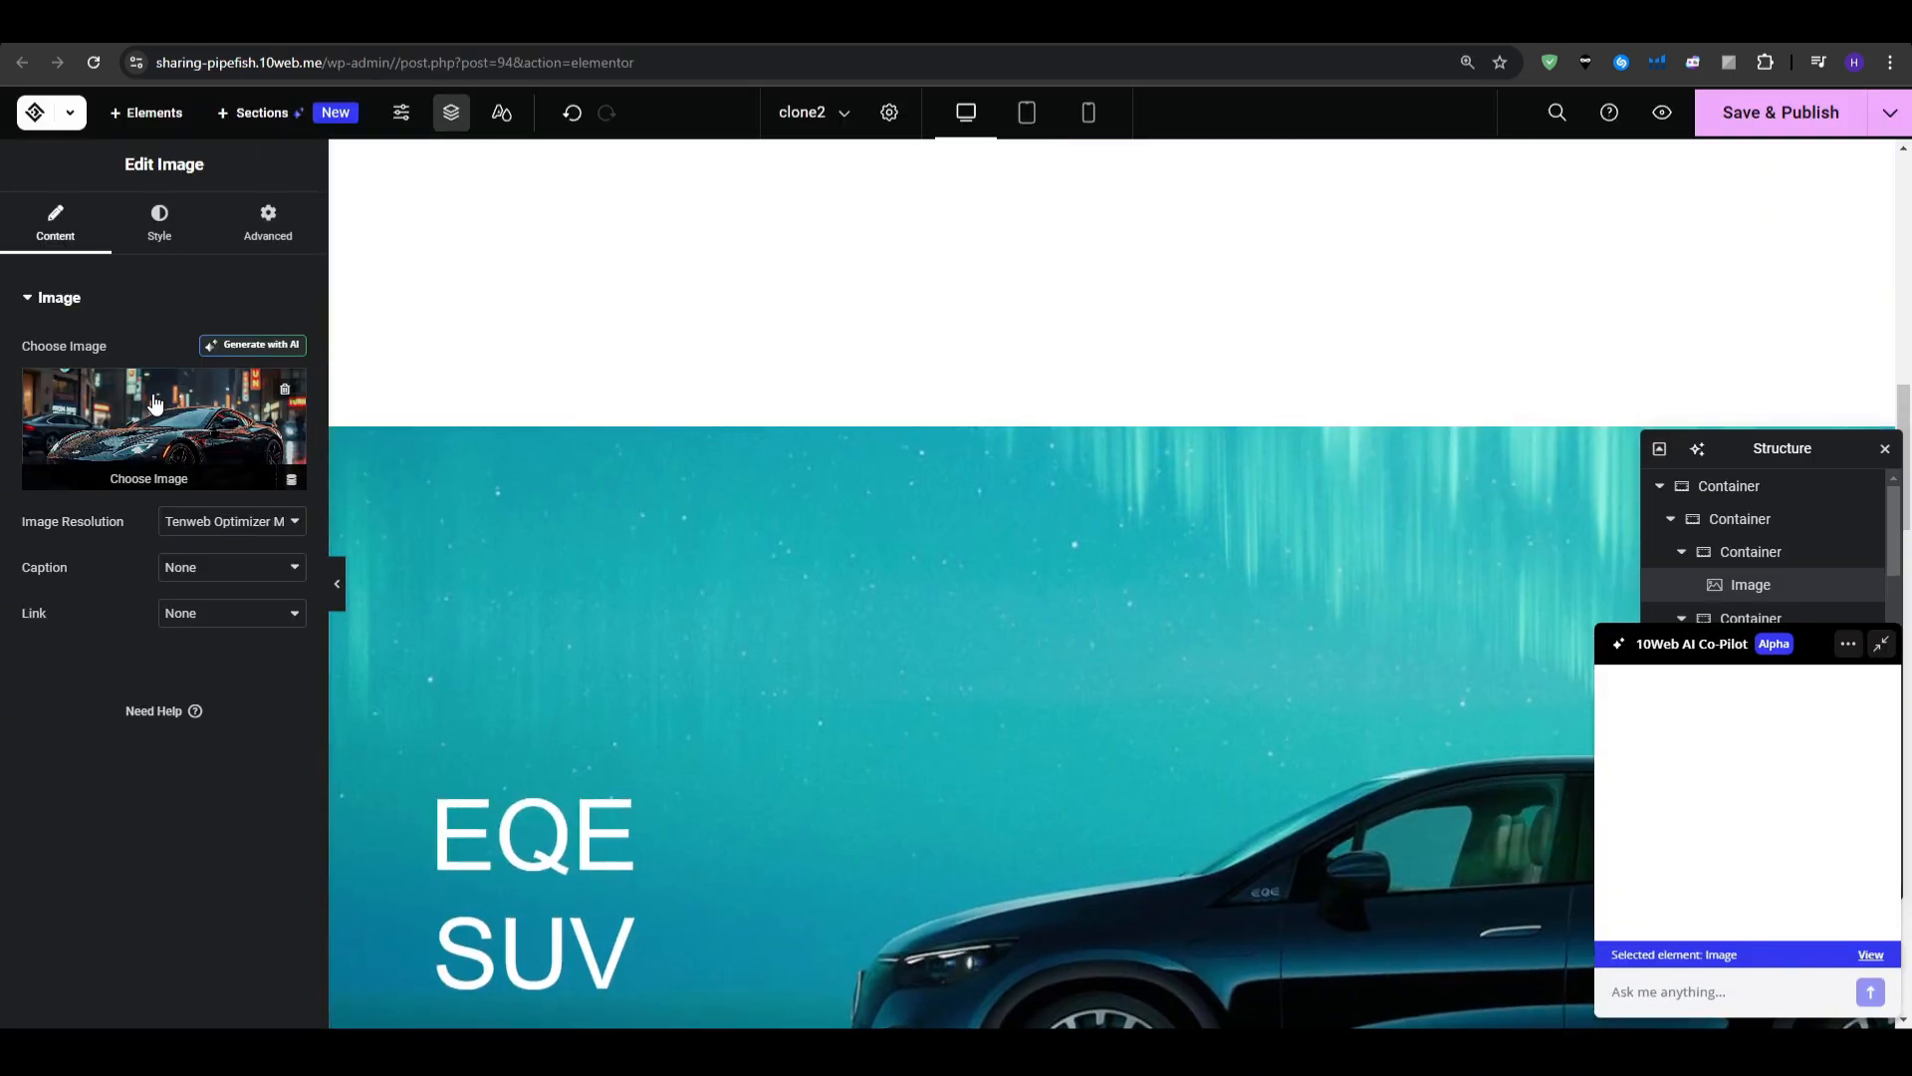
scroll(972, 608, "up", 10)
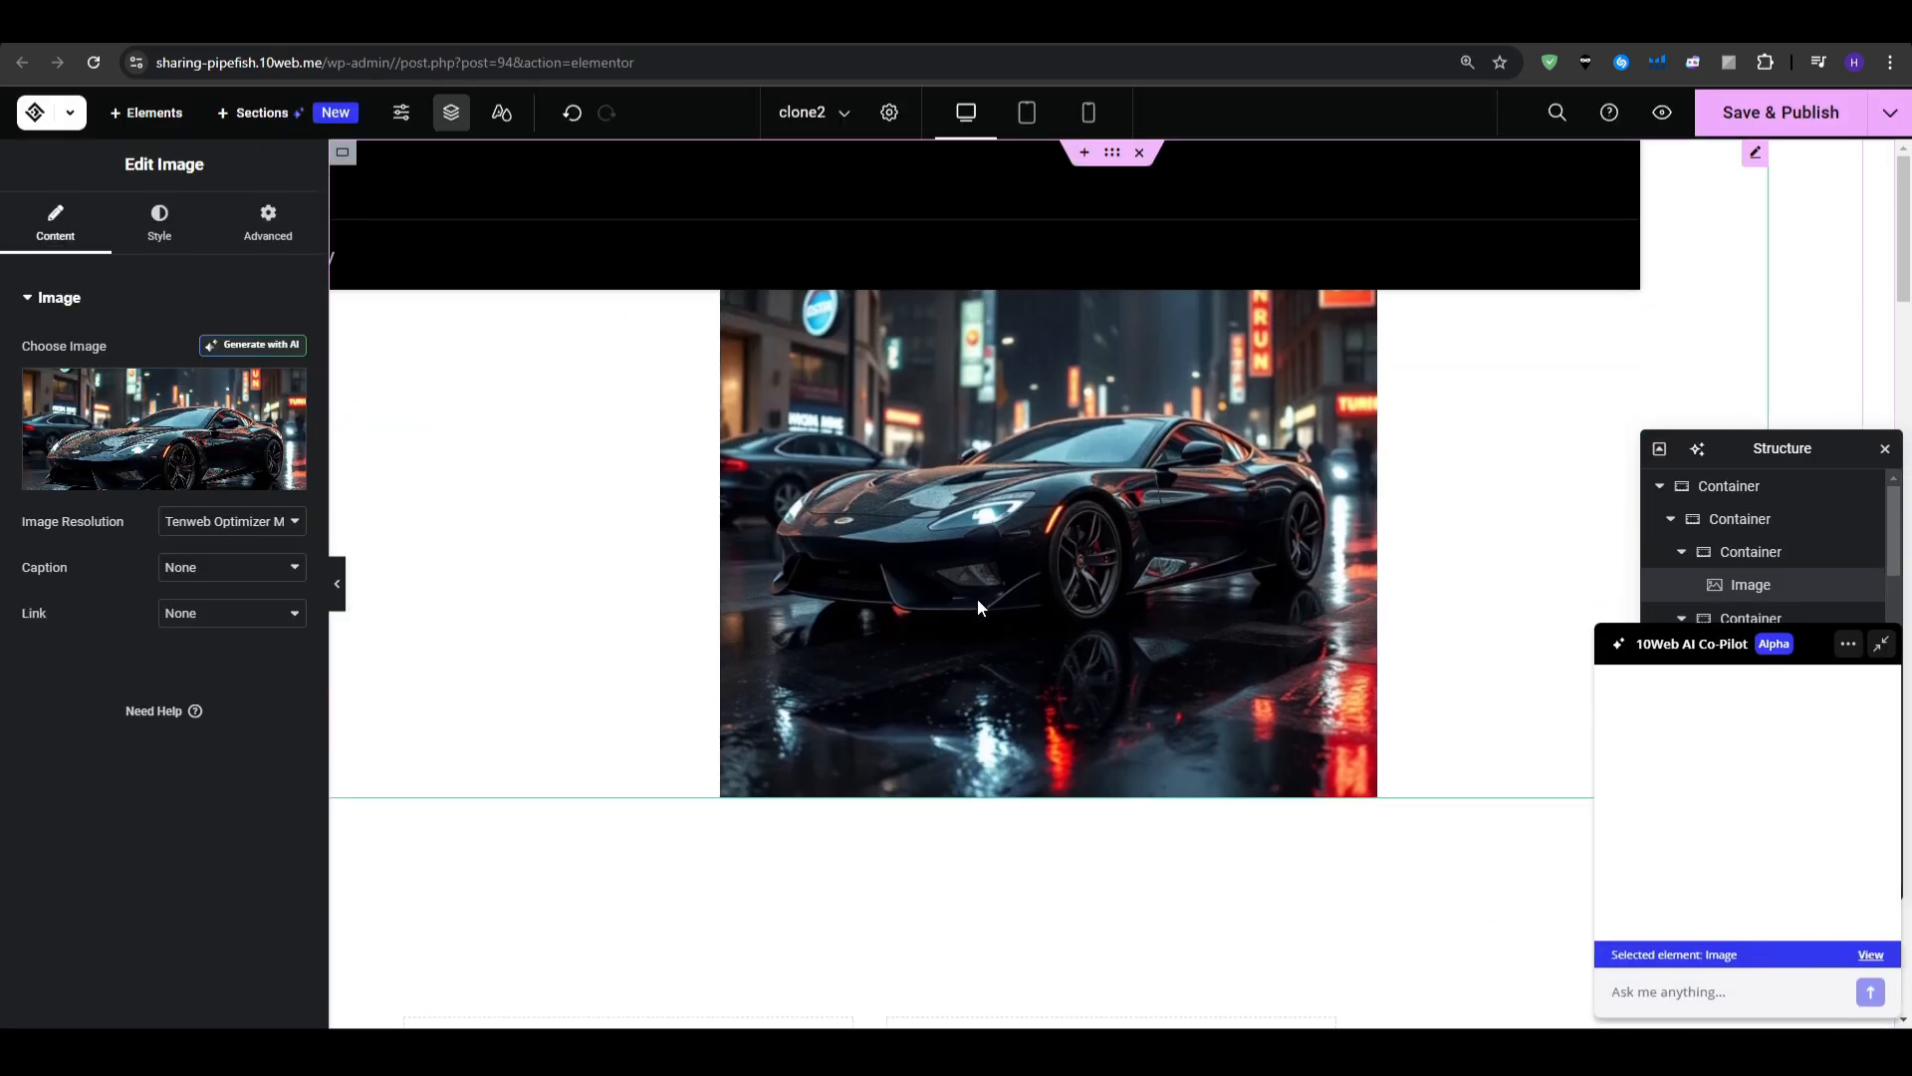
scroll(977, 603, "down", 10)
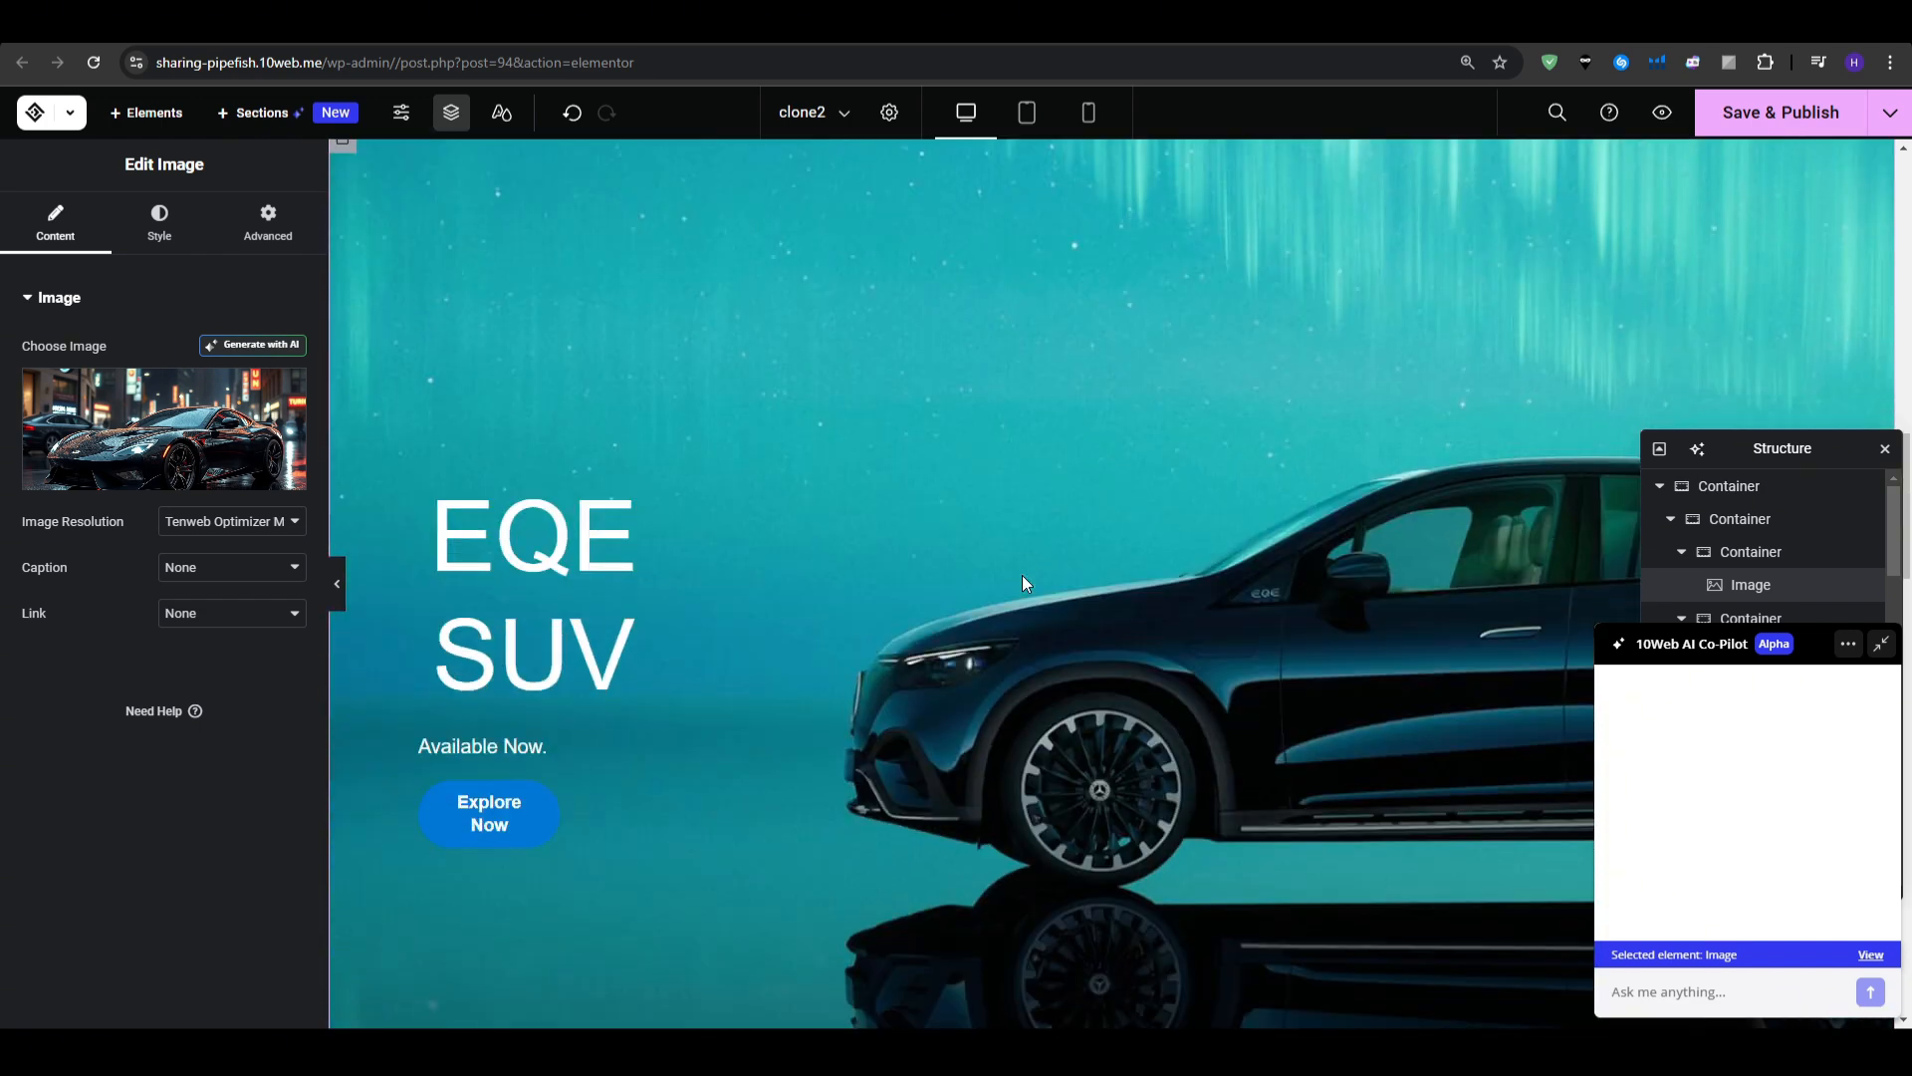